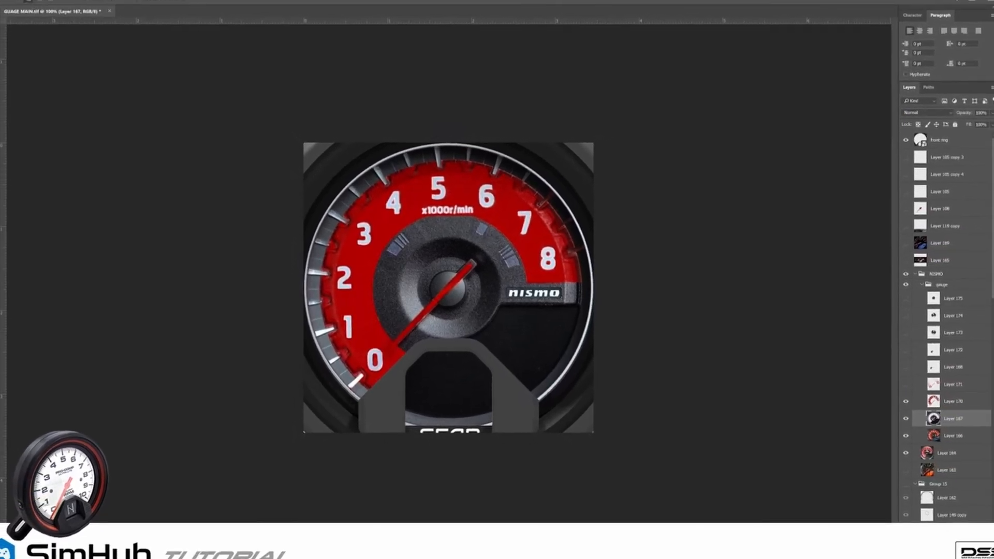
Step: Trace a polygonal selection around the needle's lower side and the lower-right half of its hub
key("ctrl+plus")
key("ctrl+plus")
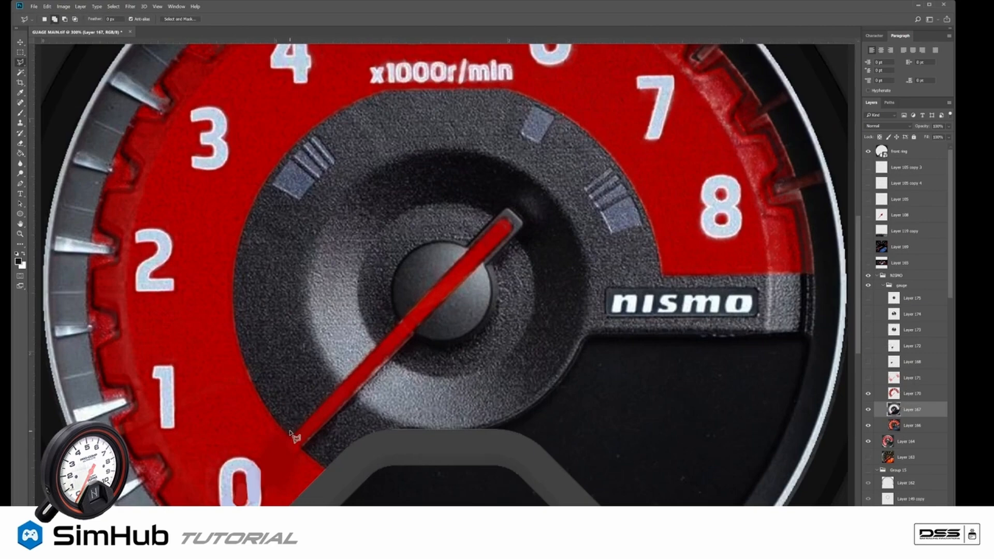
left_click_drag(299, 436, 392, 296)
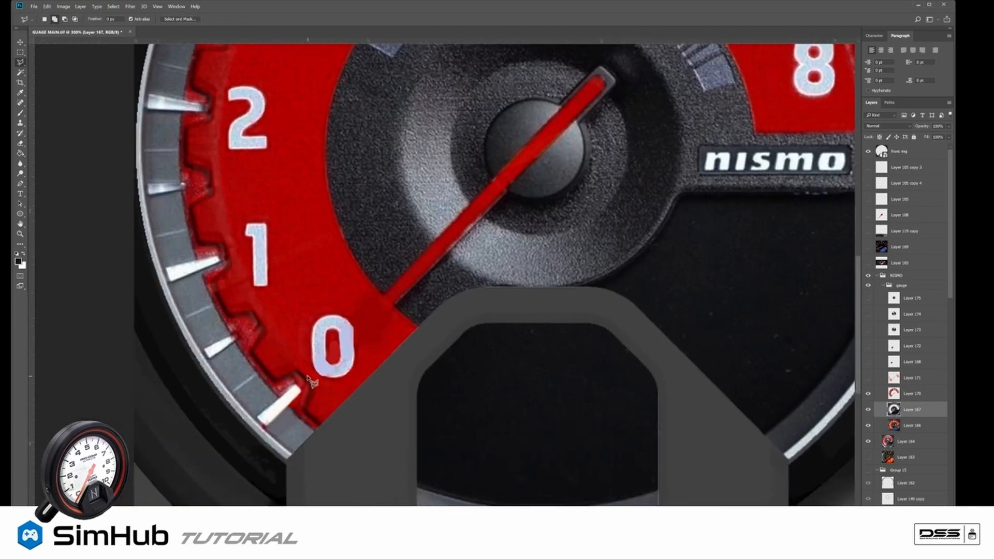
left_click(296, 397)
left_click(507, 197)
left_click(297, 409)
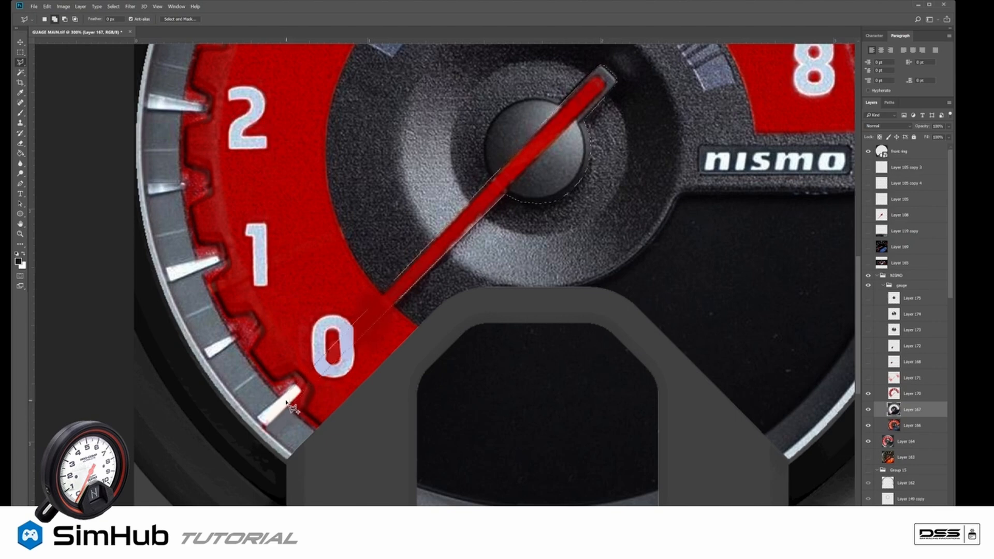
Step: Add the needle's upper side and the hub's upper-left half to the selection, and copy the selection to a new layer
left_click(296, 396)
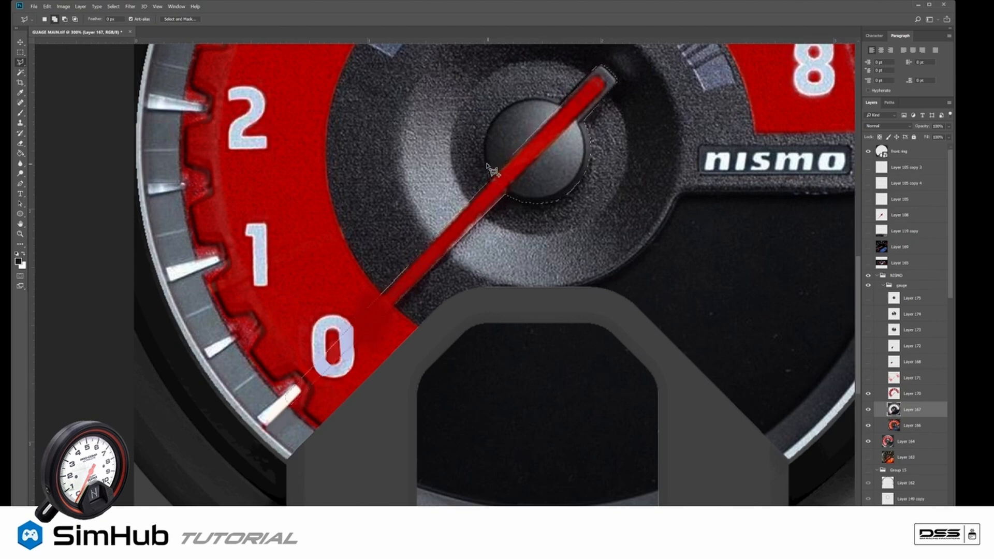
left_click(484, 148)
left_click(487, 129)
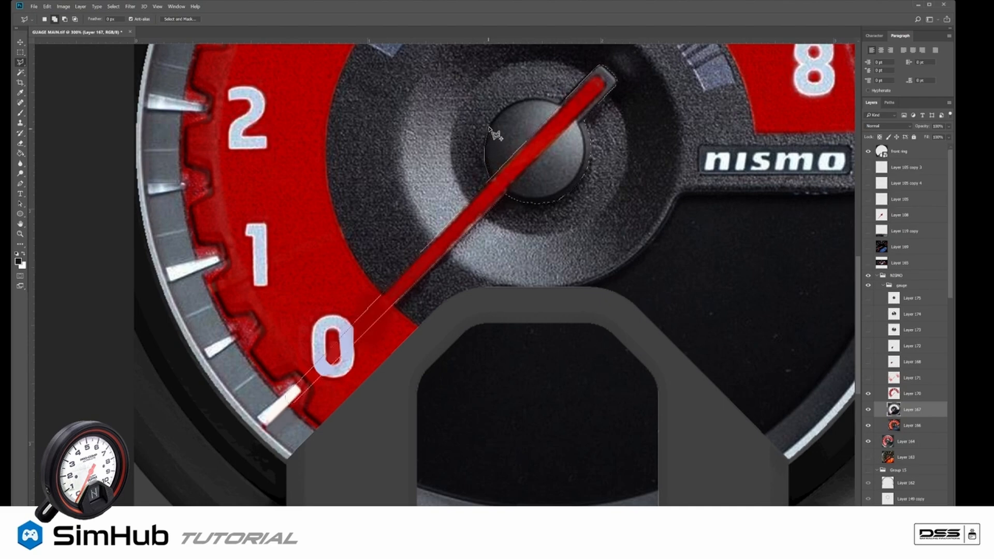
left_click(494, 117)
left_click(504, 107)
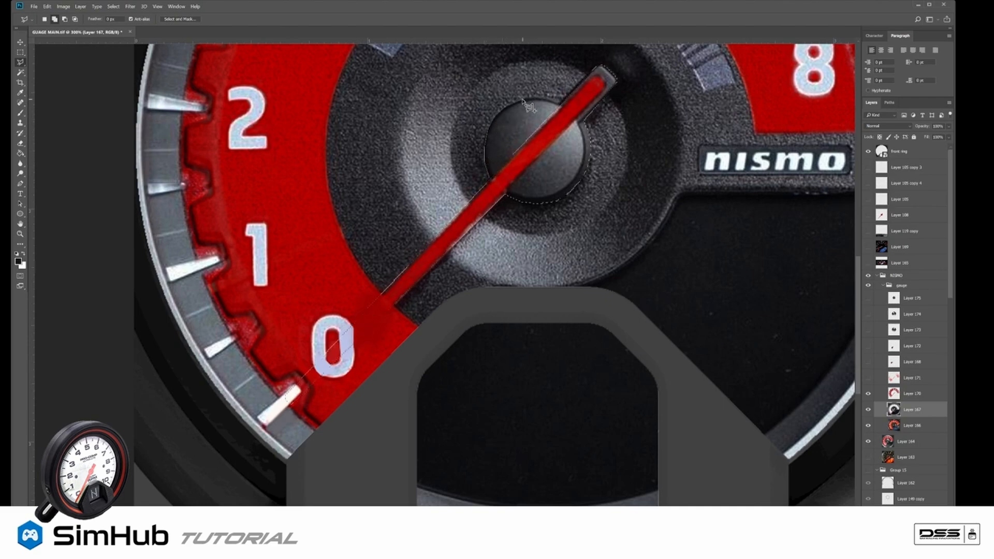
left_click(522, 100)
left_click(539, 98)
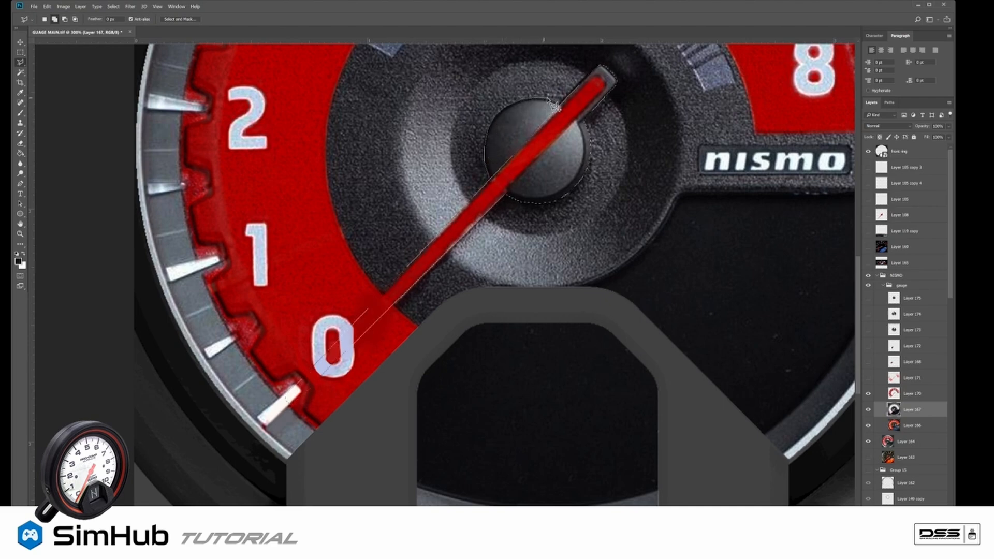
left_click(553, 99)
double_click(574, 111)
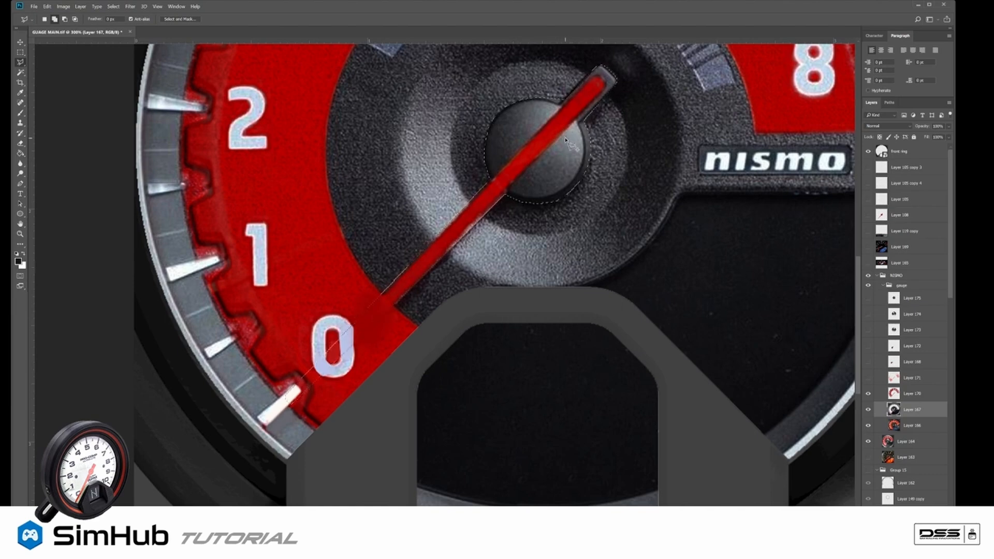
key("ctrl+j")
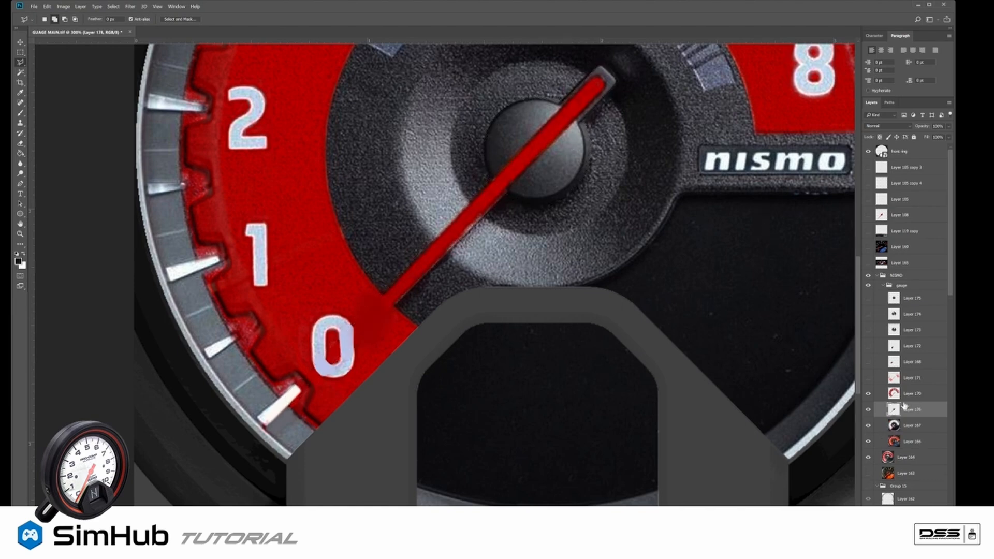
Step: Move the needle layer to the top of the gauge group and show the group's hidden layers
left_click_drag(906, 409, 914, 291)
left_click_drag(868, 313, 871, 381)
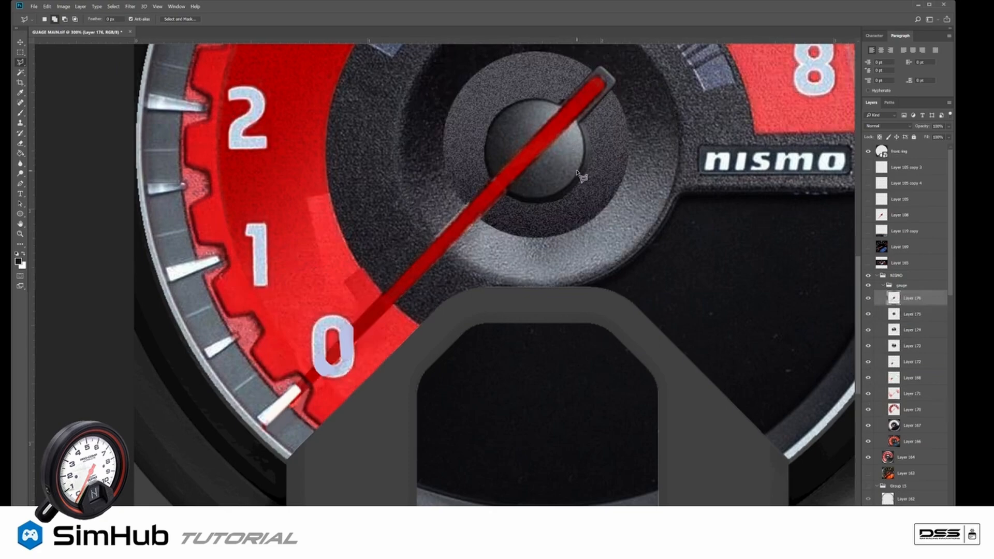
key("ctrl+minus")
key("ctrl+minus")
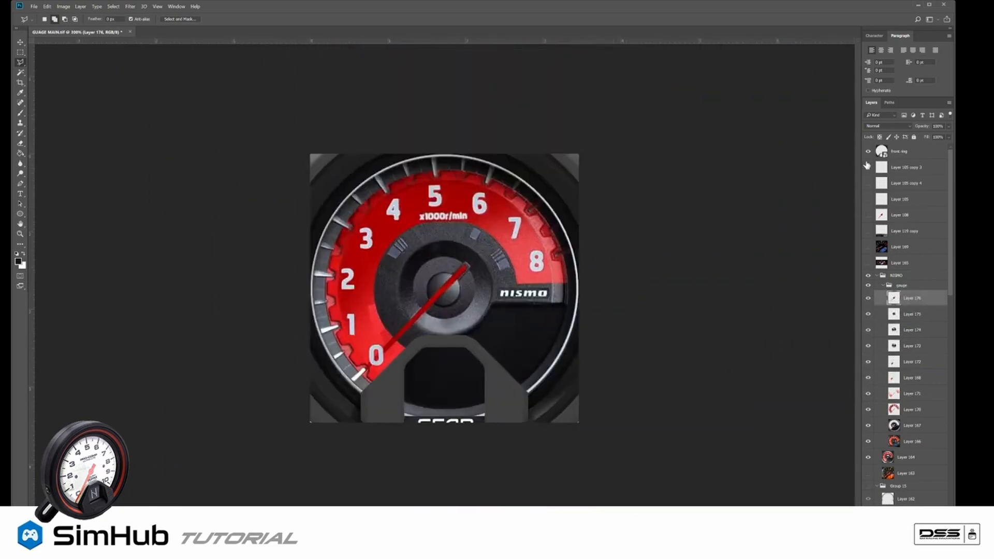
Step: Lock the needle layer's transparent pixels and paint over the needle with red sampled from it, using a soft brush
left_click(20, 113)
left_click(427, 303, "alt")
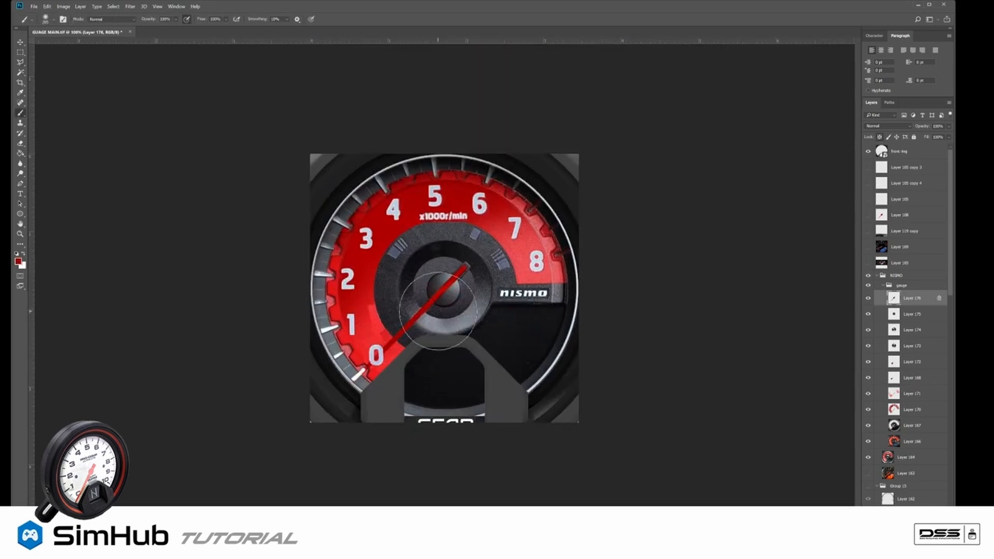
right_click(439, 312)
mouse_move(422, 310)
left_mouse_down()
mouse_move(337, 399)
mouse_move(391, 347)
left_mouse_up()
key("ctrl+plus")
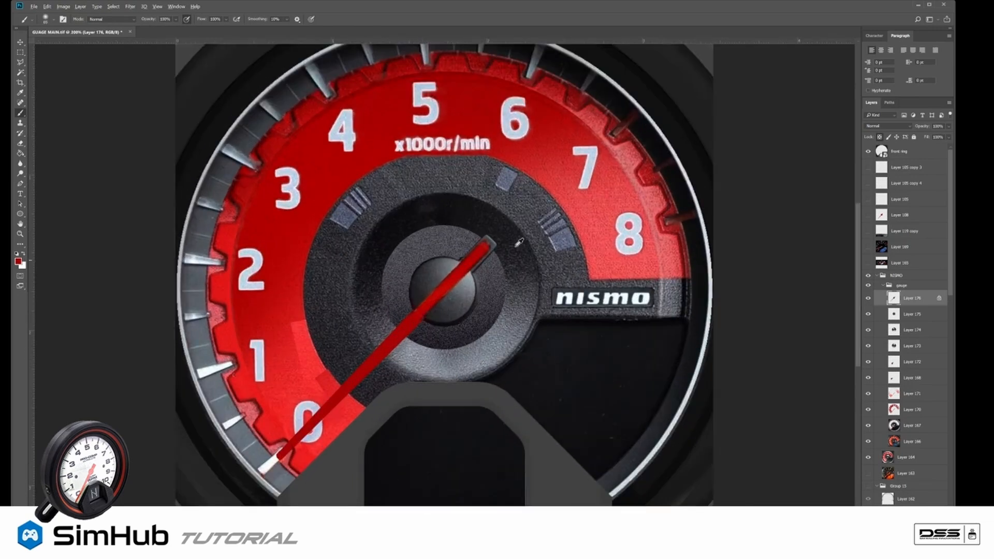
right_click(440, 291)
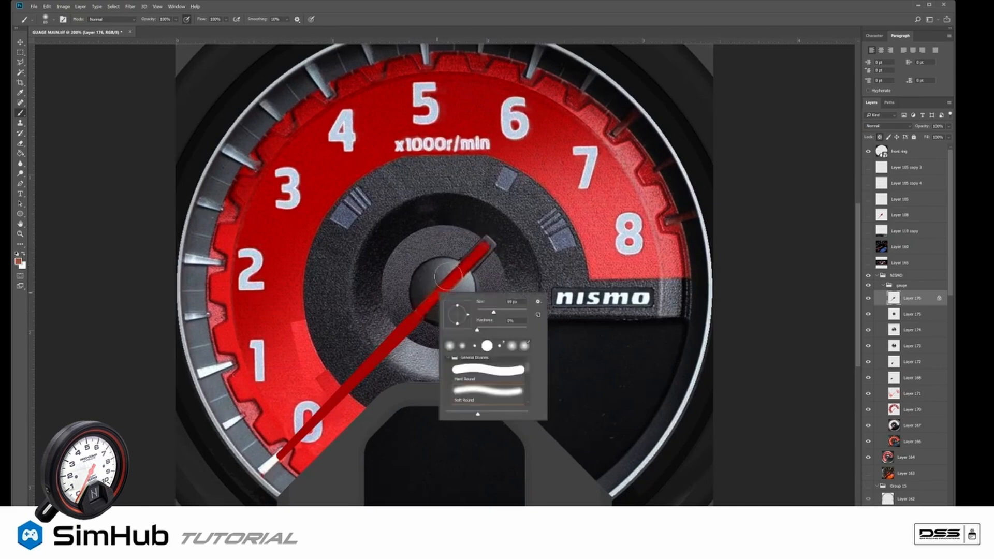
left_click(451, 274, "alt")
left_click_drag(449, 274, 452, 275)
Step: Paint dark red shading along the needle with a hard round brush at 15 px and 100% hardness
right_click(452, 279)
left_click(499, 355)
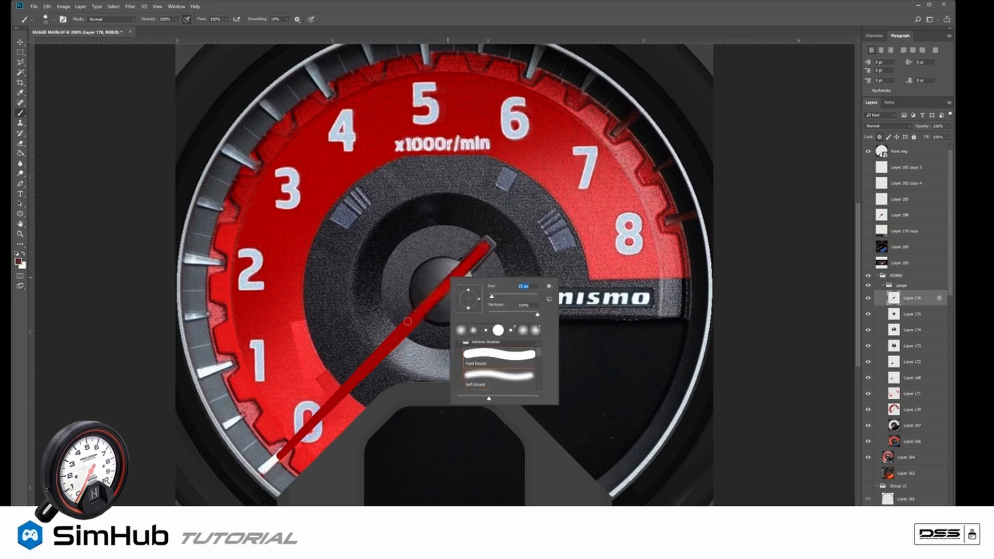
left_click(409, 311)
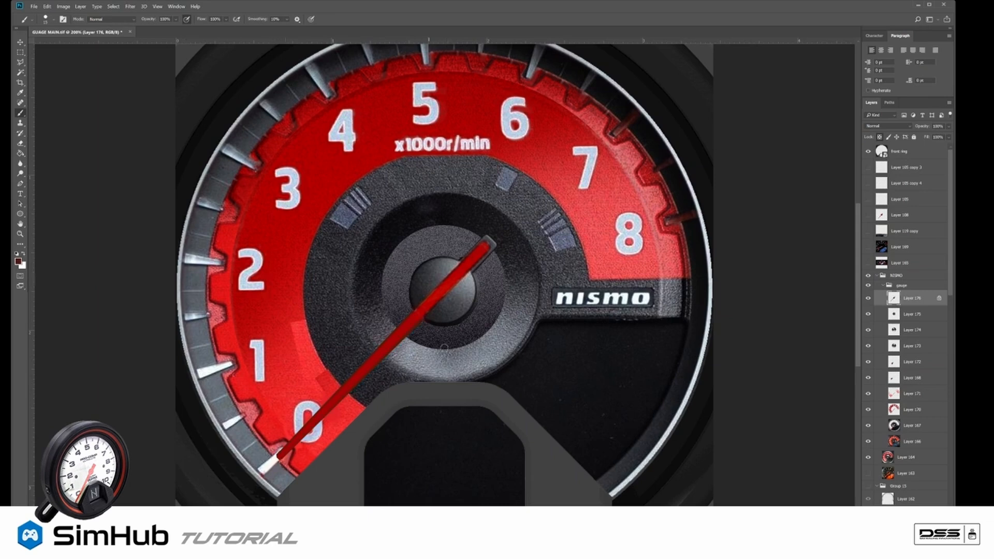
Step: Paint a thin straight light red highlight along the needle from its tip to the far end with a smaller hard brush
right_click(502, 280)
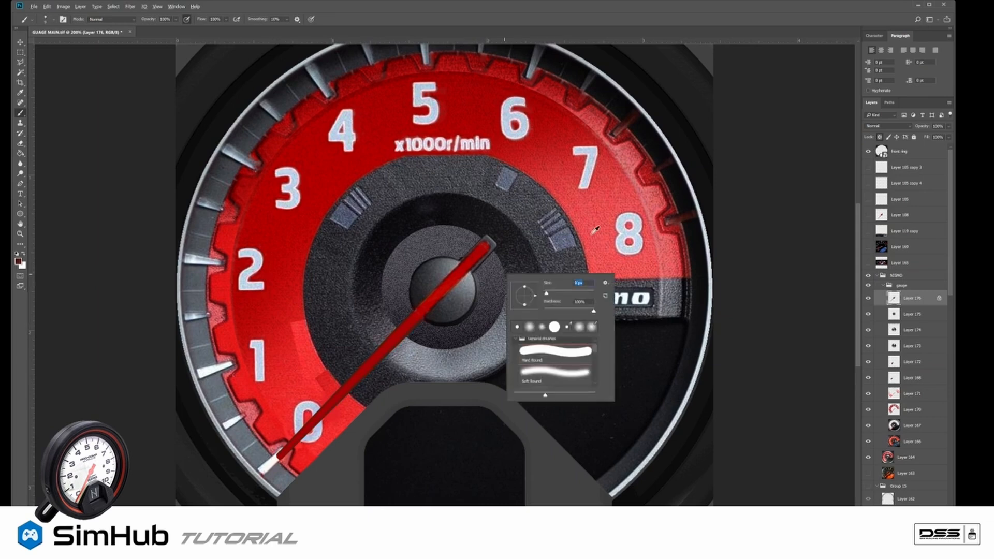
key("Return")
right_click(311, 436)
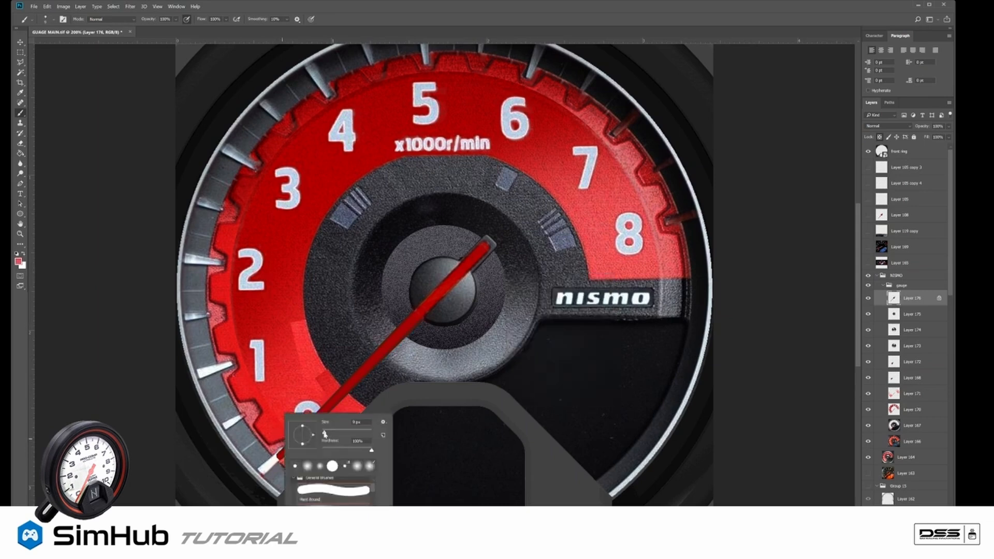
key("Return")
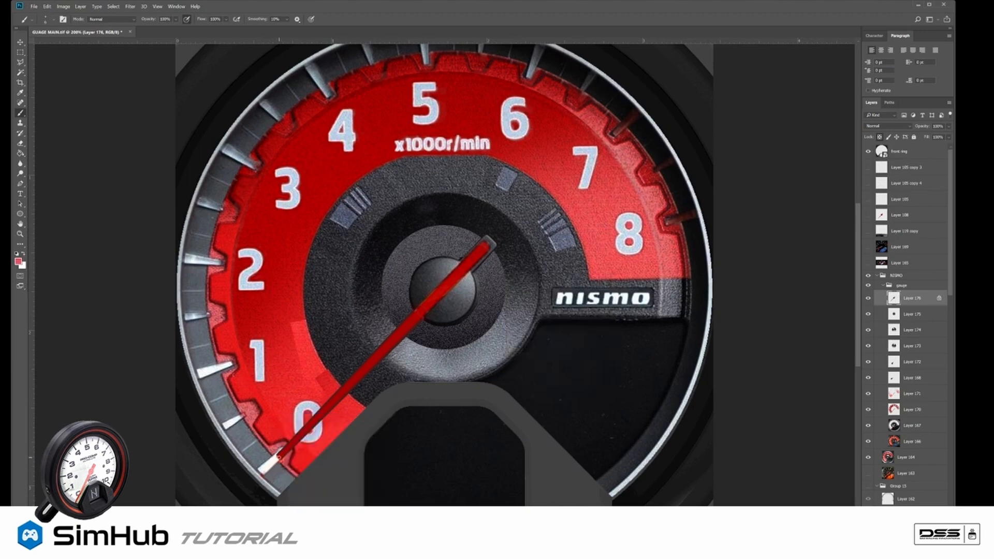
right_click(303, 442)
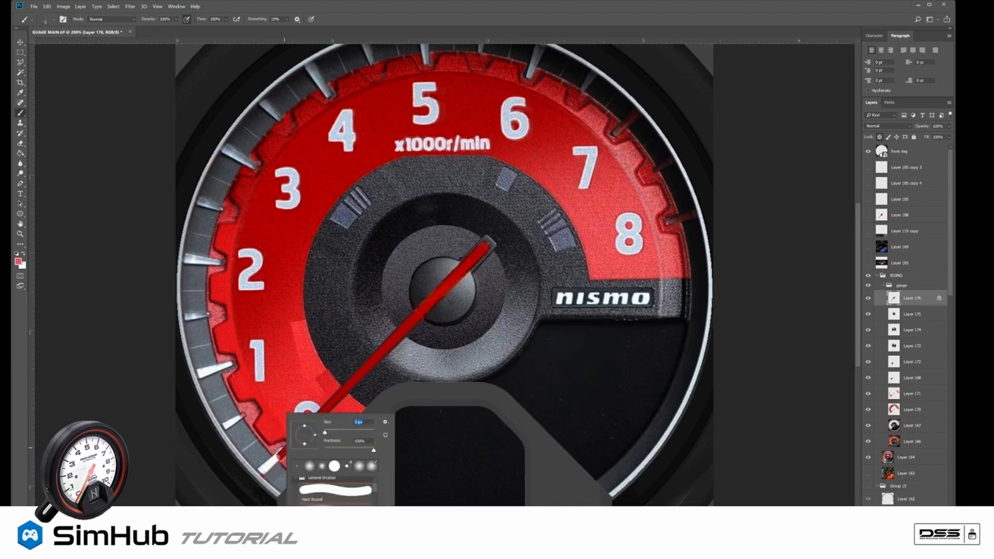
key("Return")
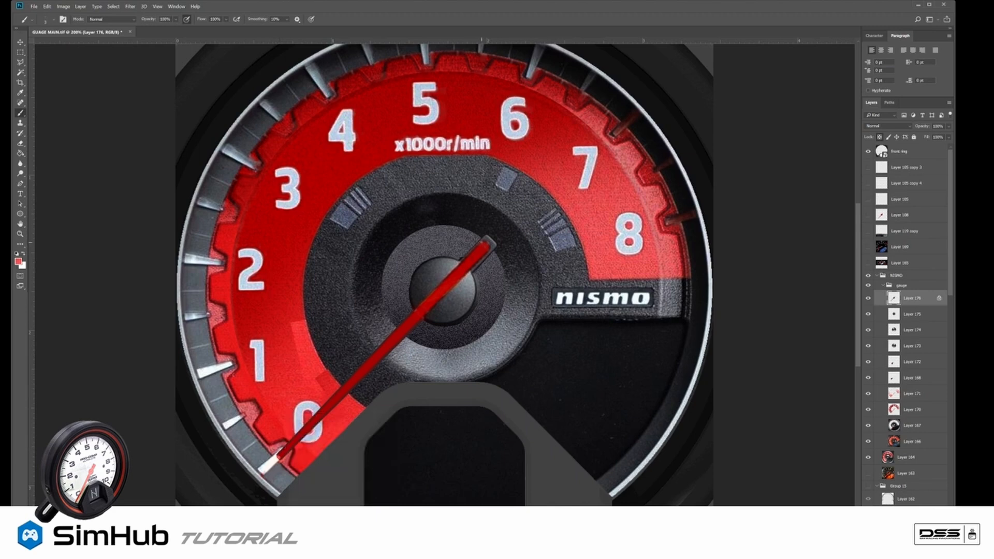
left_click(485, 242, "shift")
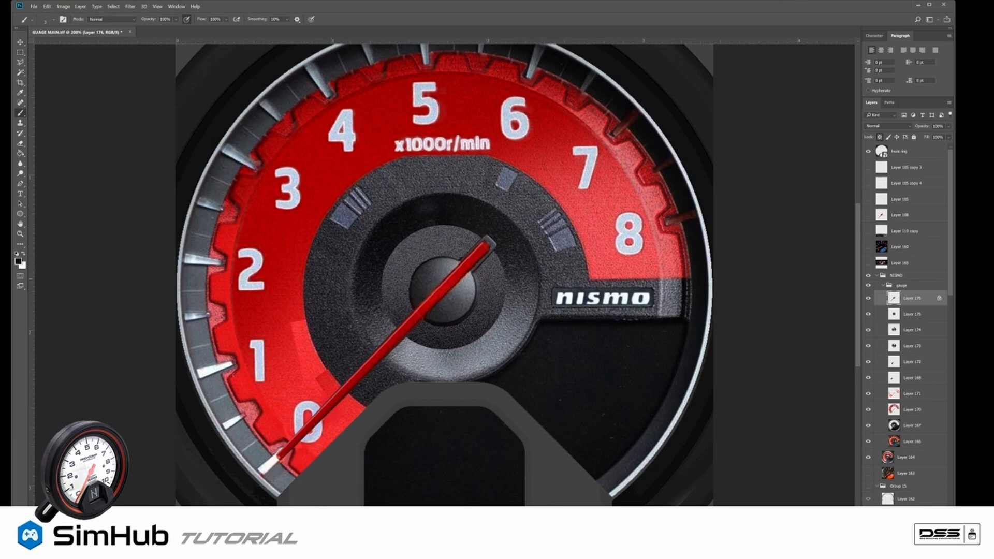
Step: Create a new document of 800 × 800 pixels
key("ctrl+minus")
key("ctrl+minus")
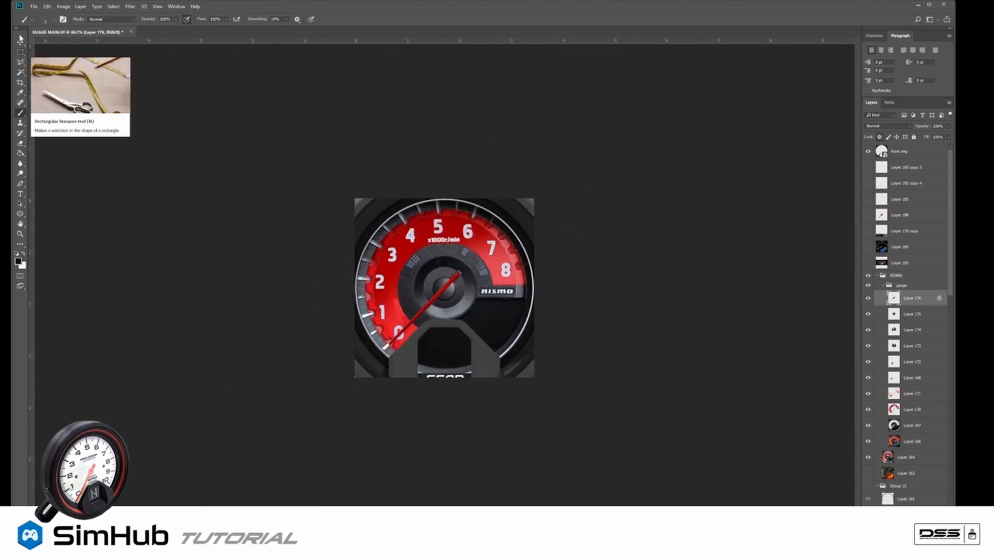
left_click(34, 7)
left_click(40, 14)
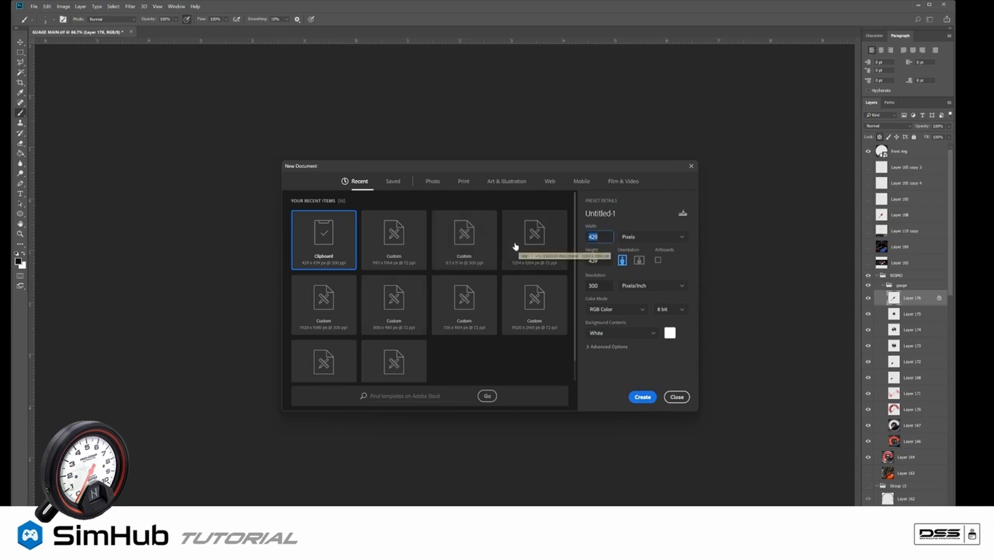
type("800")
key("Tab")
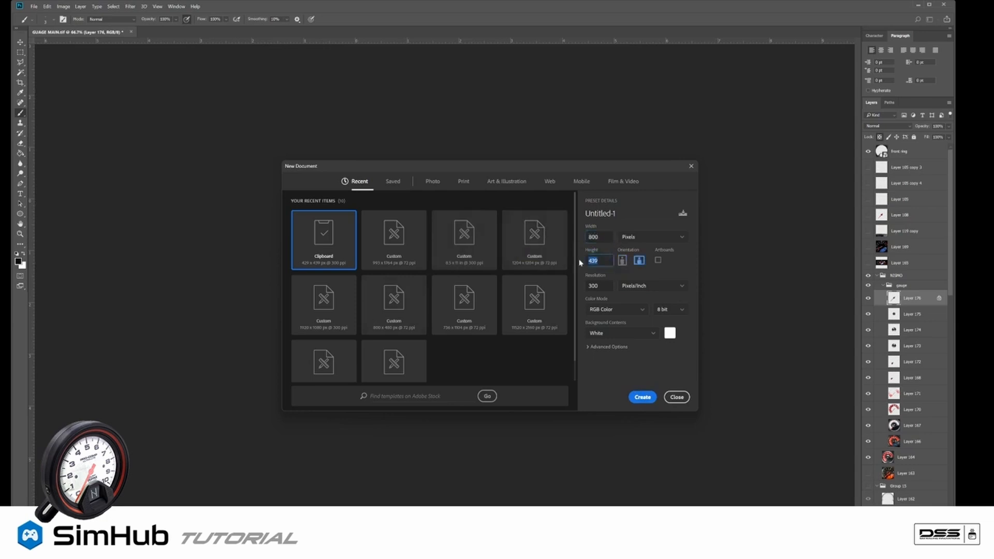
type("800")
left_click(641, 395)
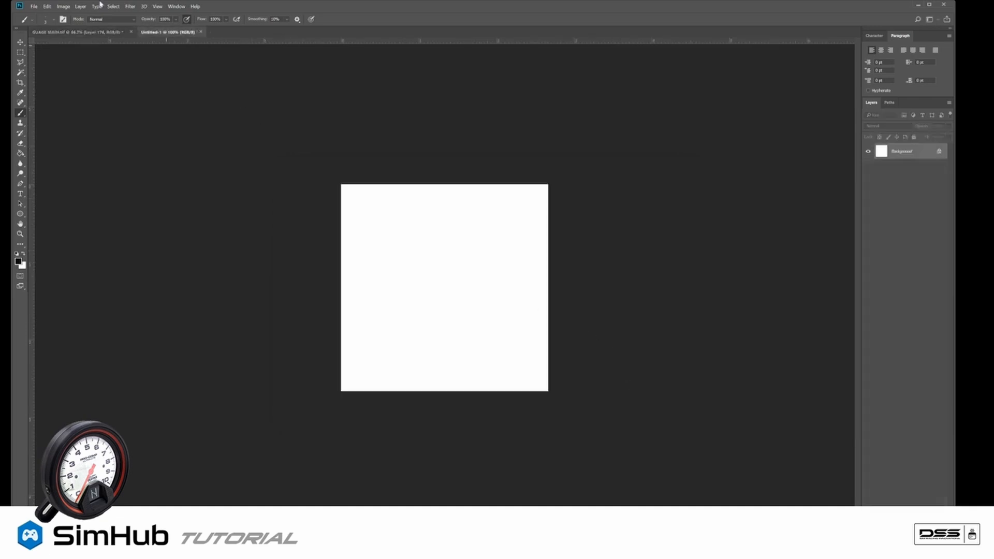
Step: Copy the needle layer's contents from the gauge document into the new document and hide the white background
left_click(77, 32)
key("m")
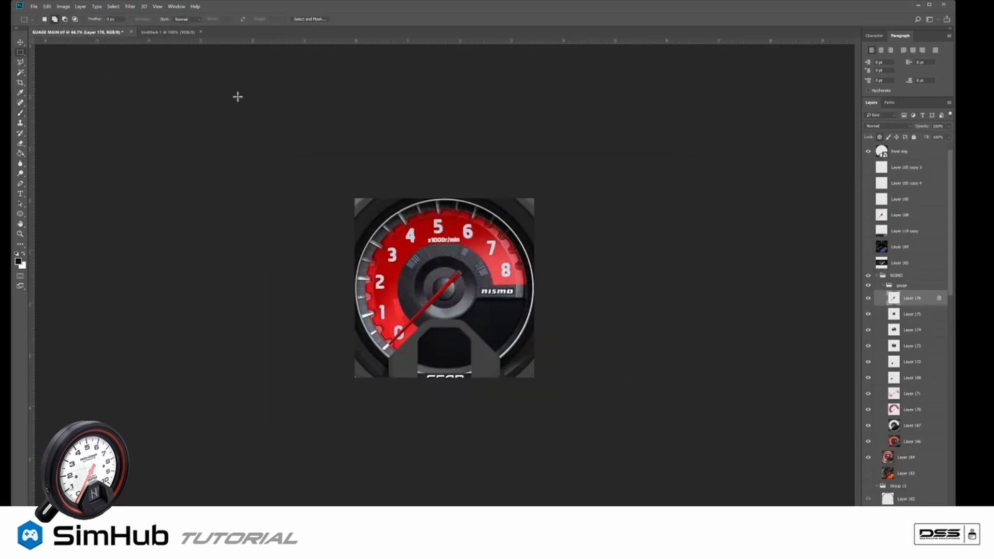
key("ctrl+a")
left_click(165, 33)
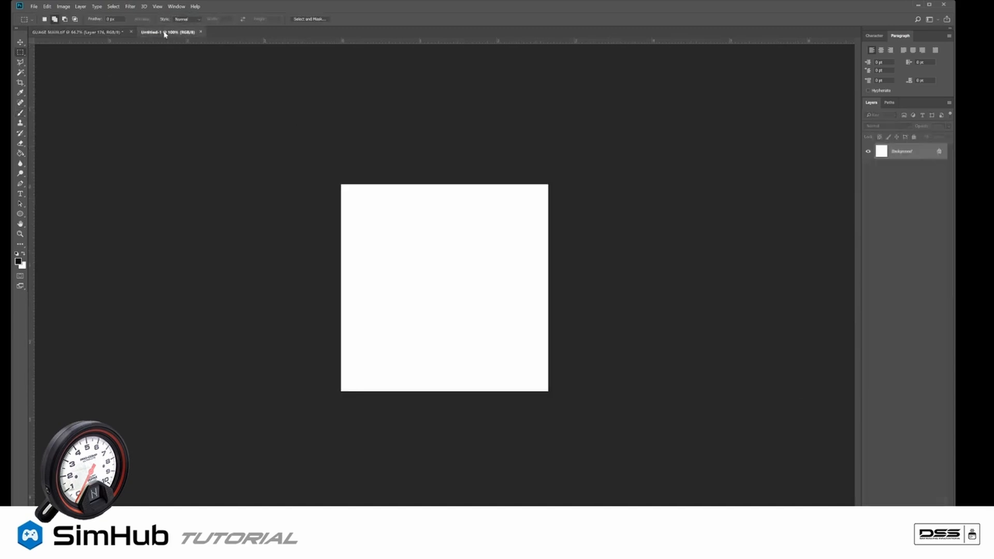
key("ctrl+v")
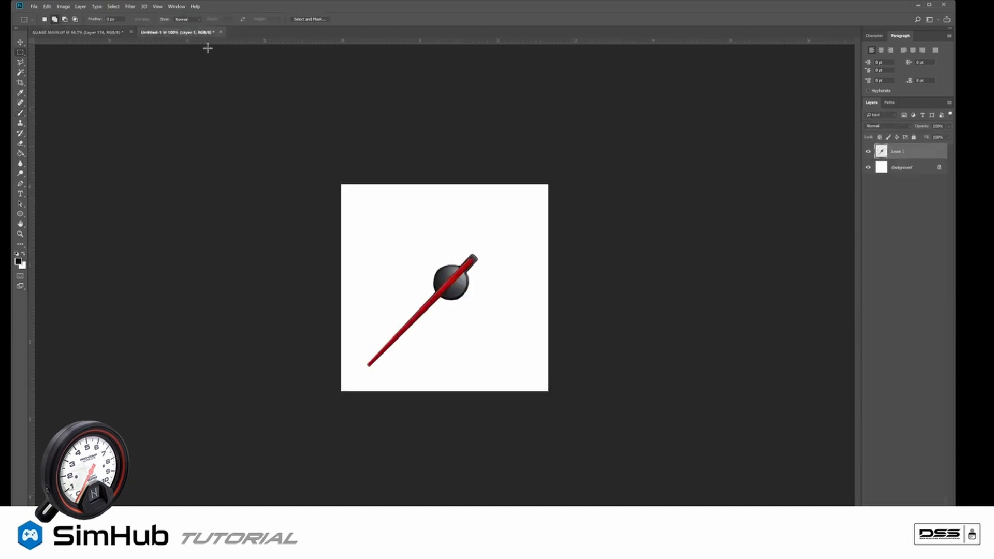
left_click(868, 168)
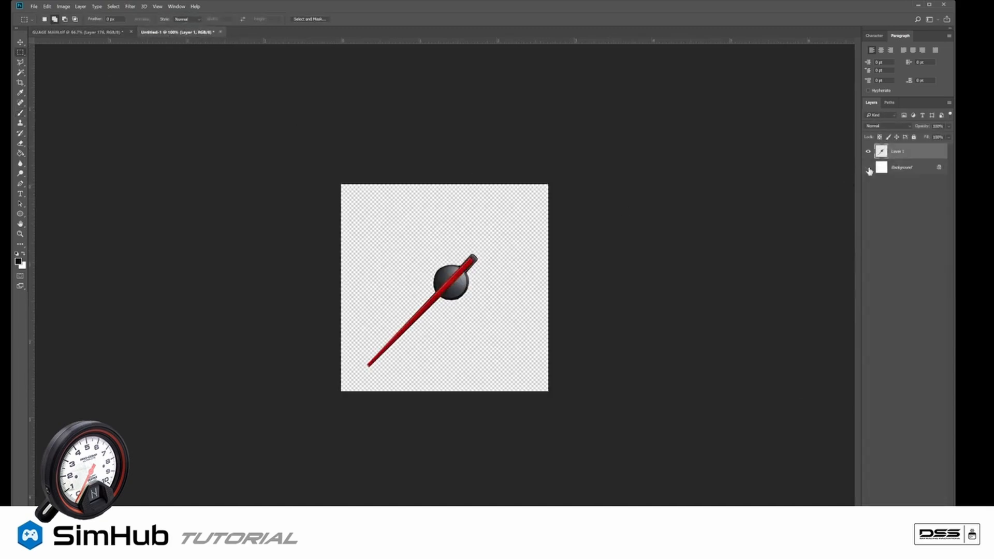
Step: Add only a drop shadow to the needle layer, with distance 5 px, spread 25% and size 21 px
double_click(926, 156)
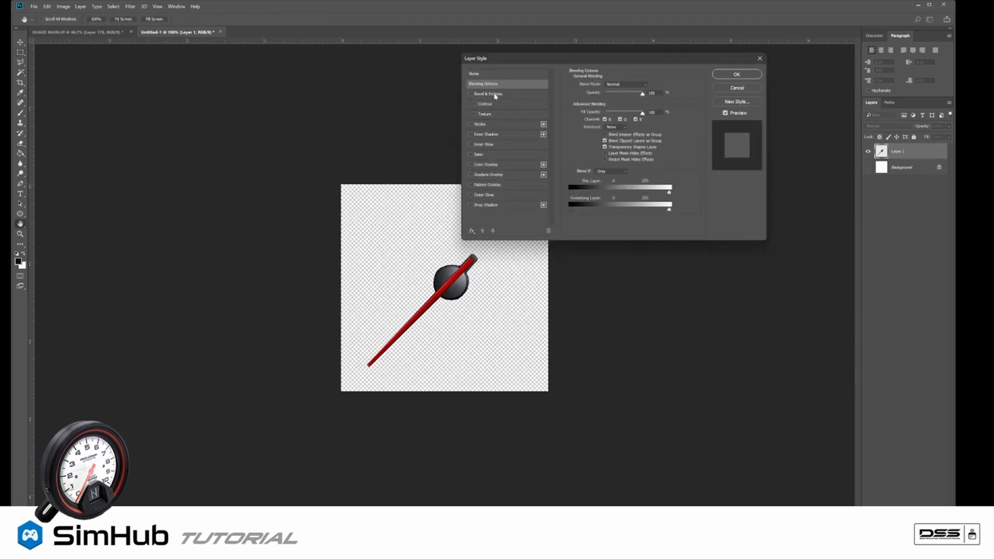
left_click(495, 95)
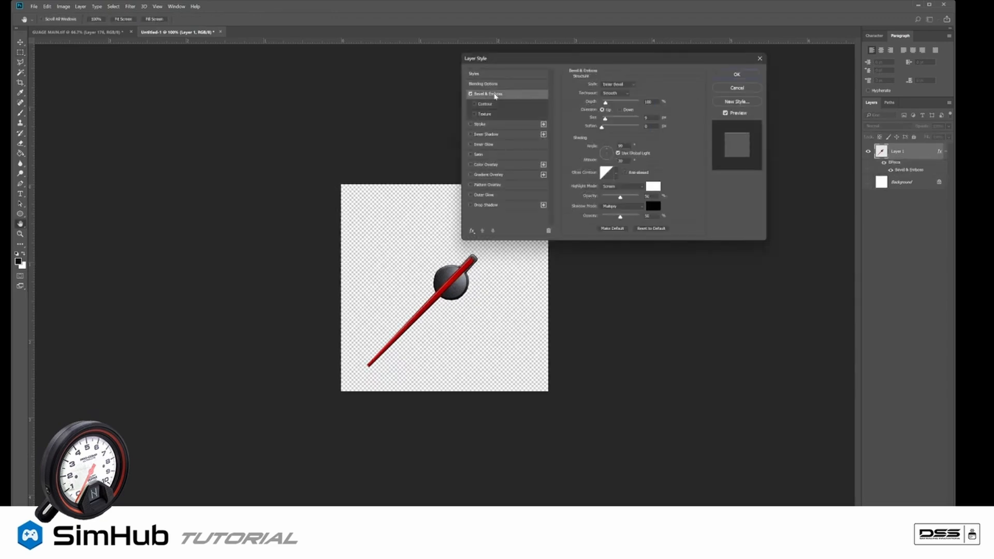
left_click(470, 94)
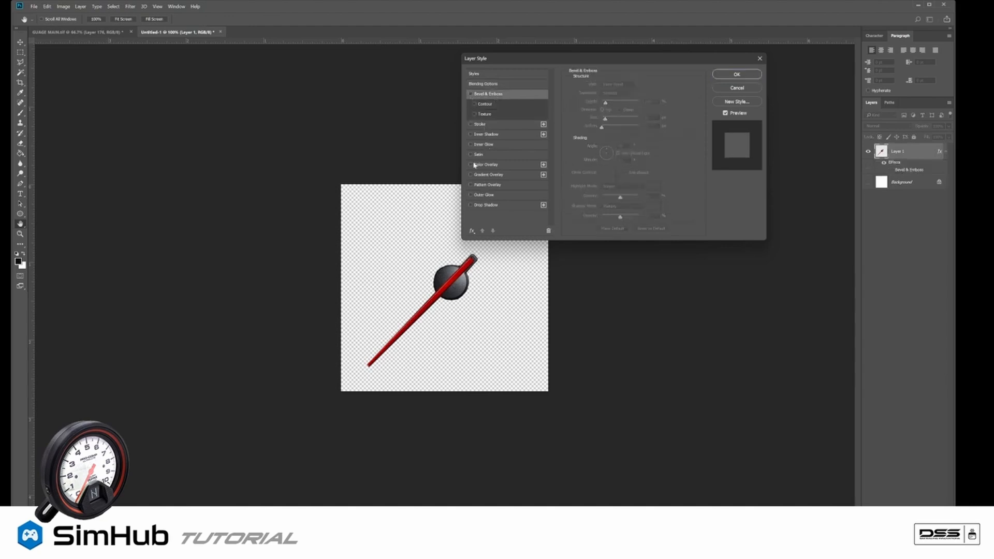
left_click(477, 205)
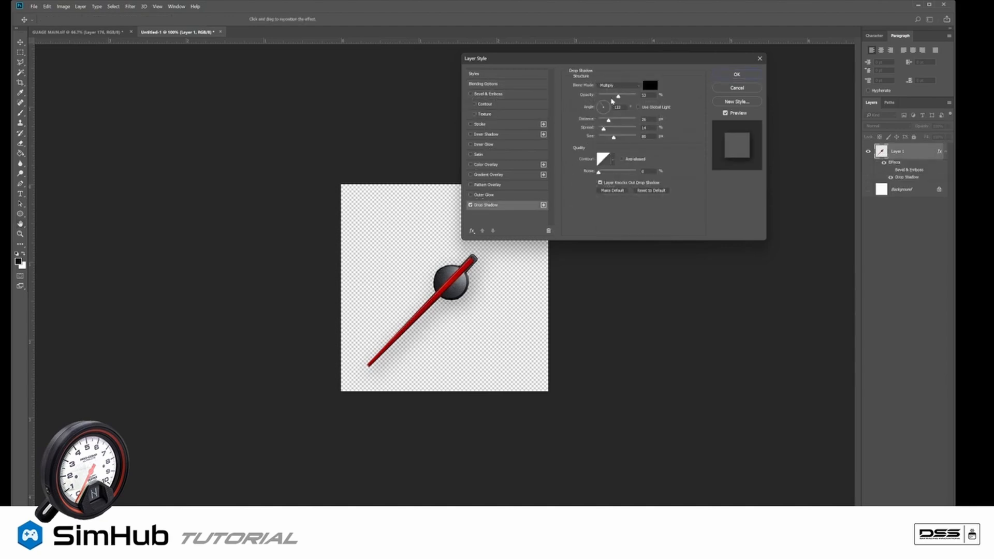
left_click_drag(618, 97, 608, 132)
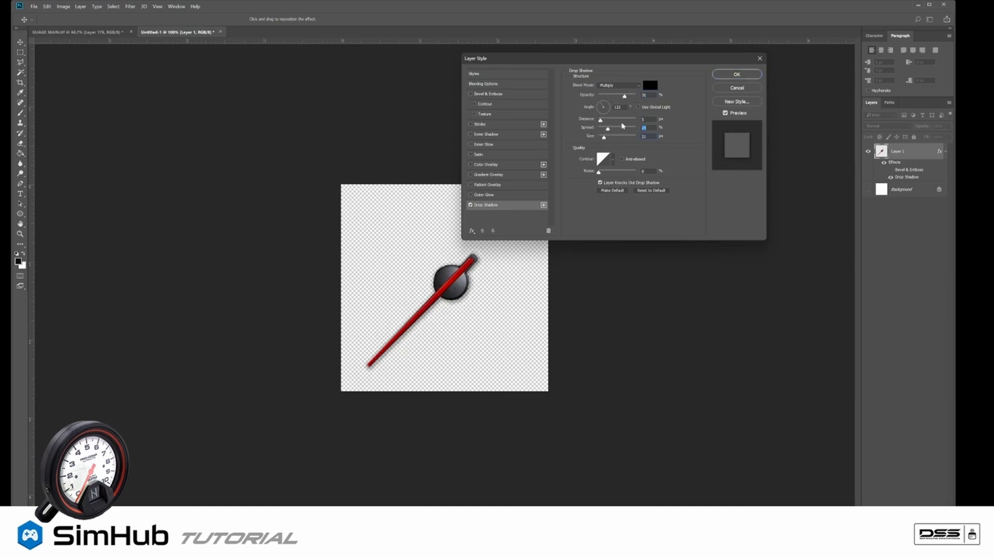
left_click(737, 74)
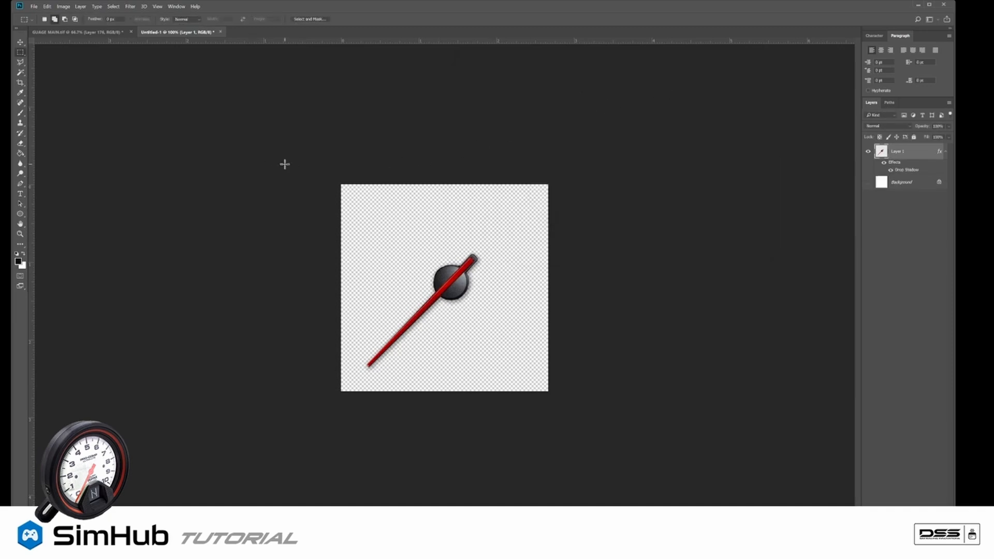
Step: Draw a circular path the size of the needle's round hub and align it with the hub's edge
key("ctrl+plus")
key("ctrl+plus")
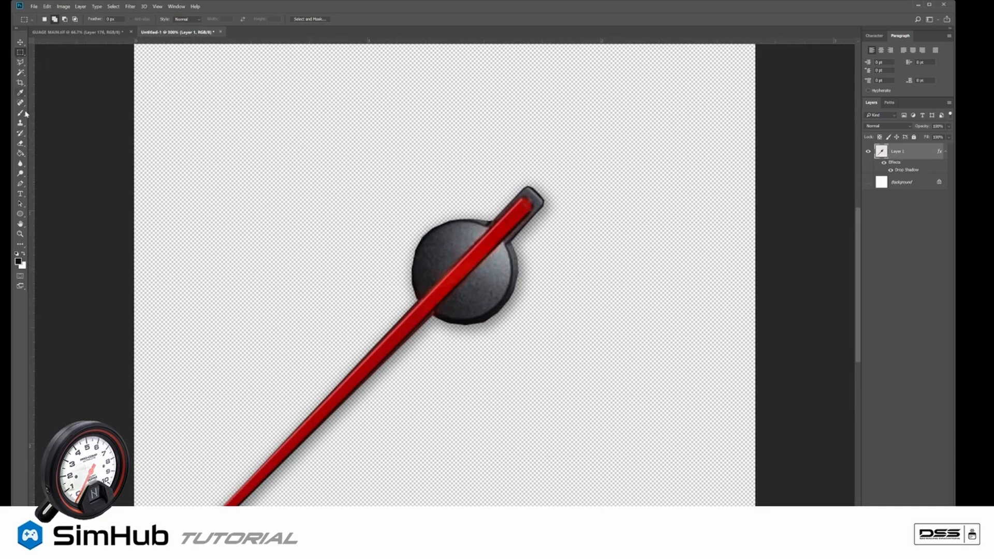
left_click(20, 214)
left_click_drag(409, 229, 510, 344)
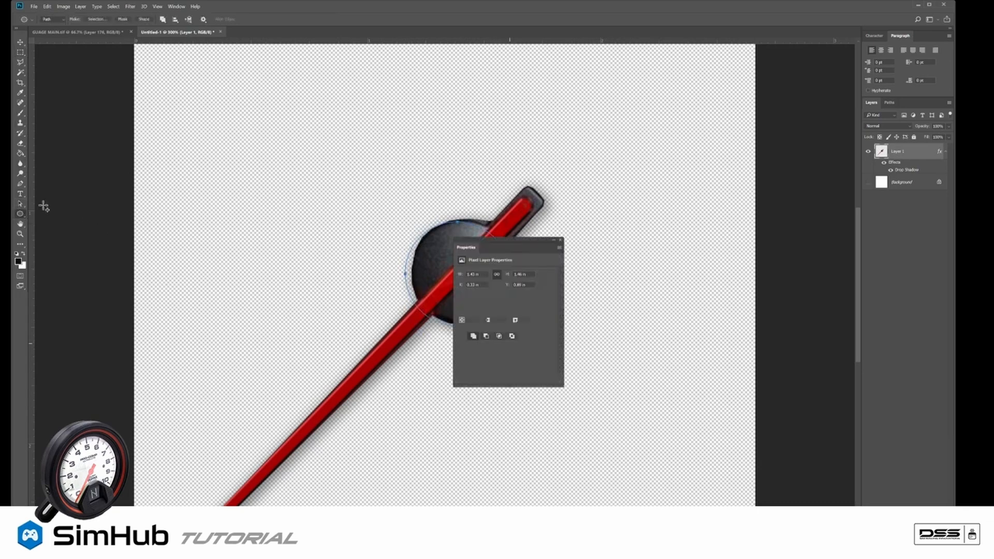
left_click(21, 204)
left_click(487, 216)
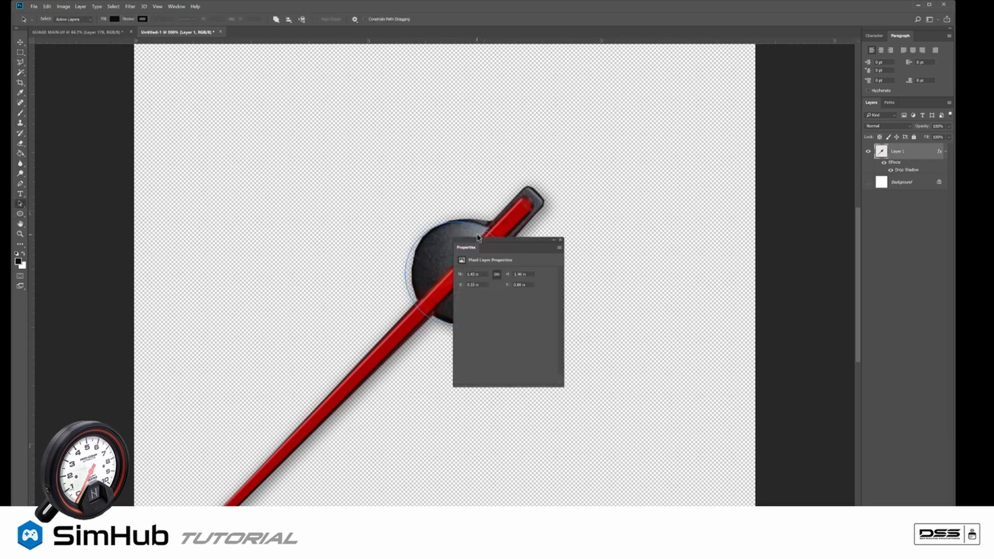
left_click_drag(482, 231, 490, 226)
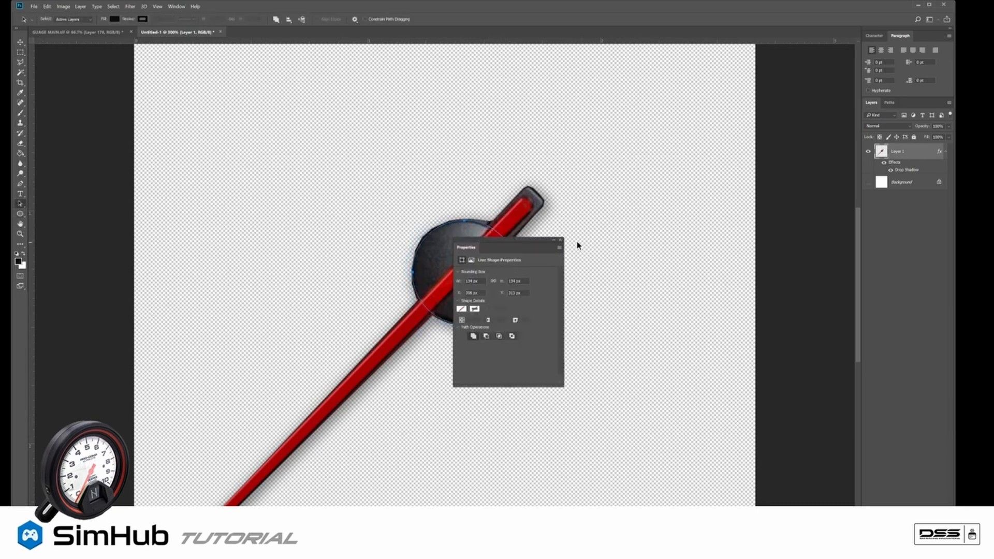
left_click(561, 240)
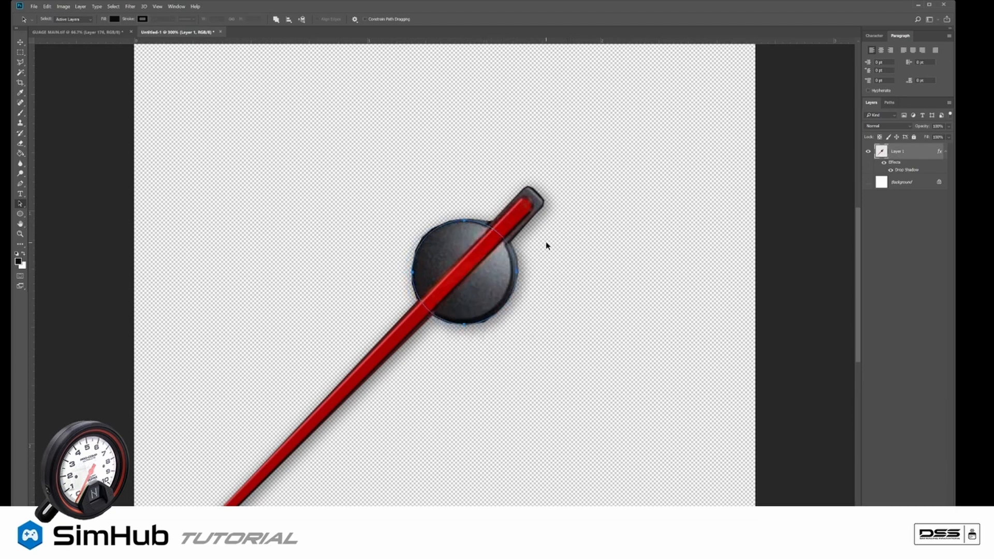
left_click_drag(513, 254, 511, 253)
Step: Convert the circular path around the hub into a selection
right_click(511, 253)
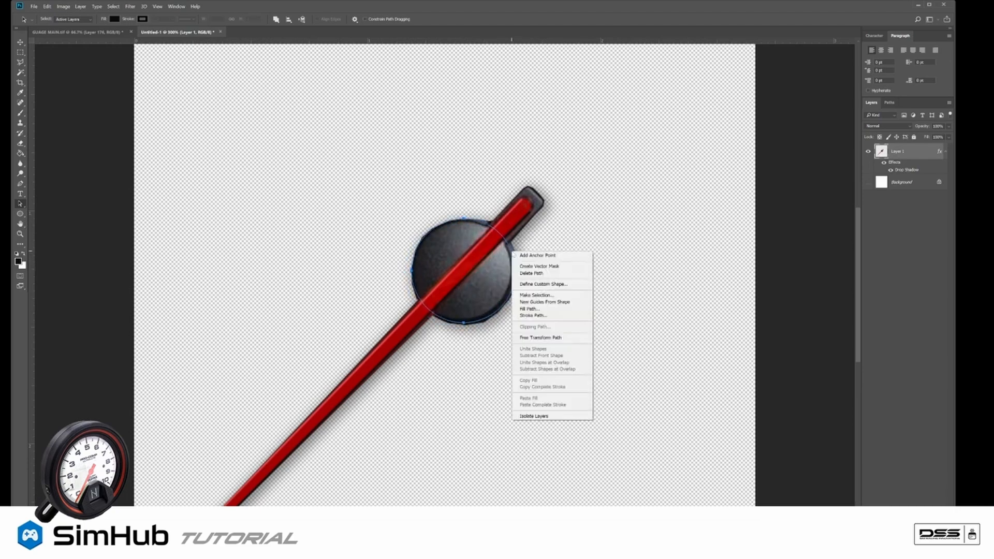
left_click(545, 287)
left_click(527, 156)
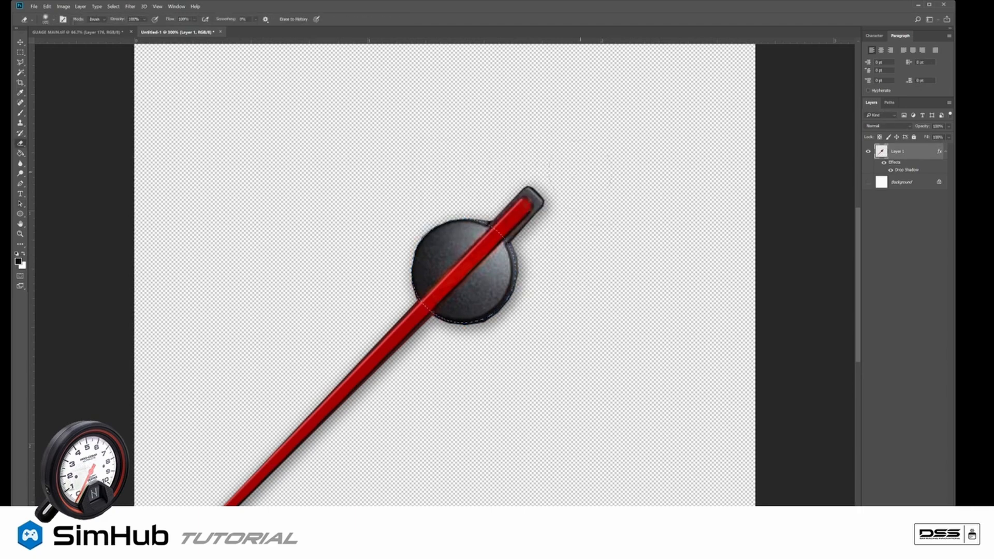
Step: Erase the rough rim outside the hub's circle with a Hard Round eraser at 100% hardness
key("e")
right_click(552, 252)
left_click(598, 272)
left_click(591, 333)
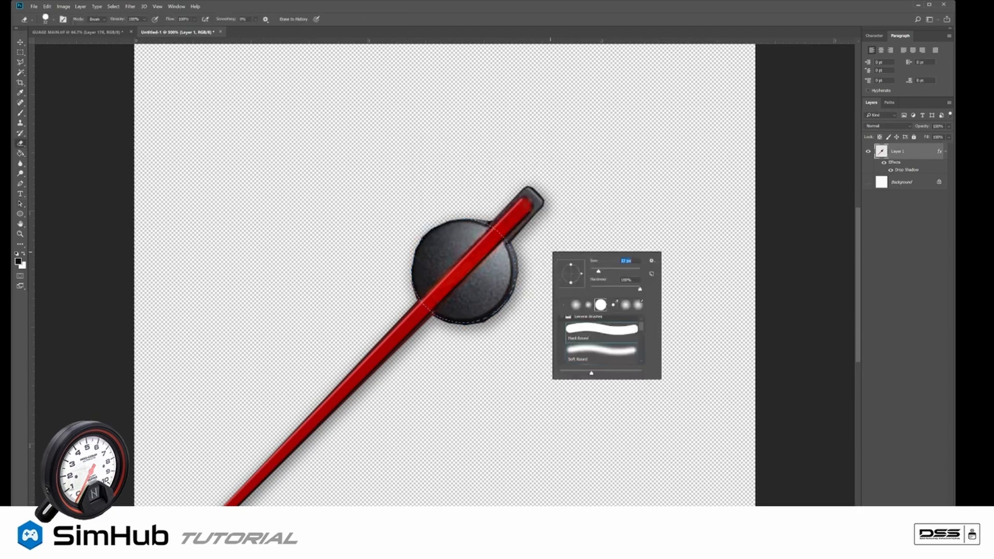
left_click(517, 254)
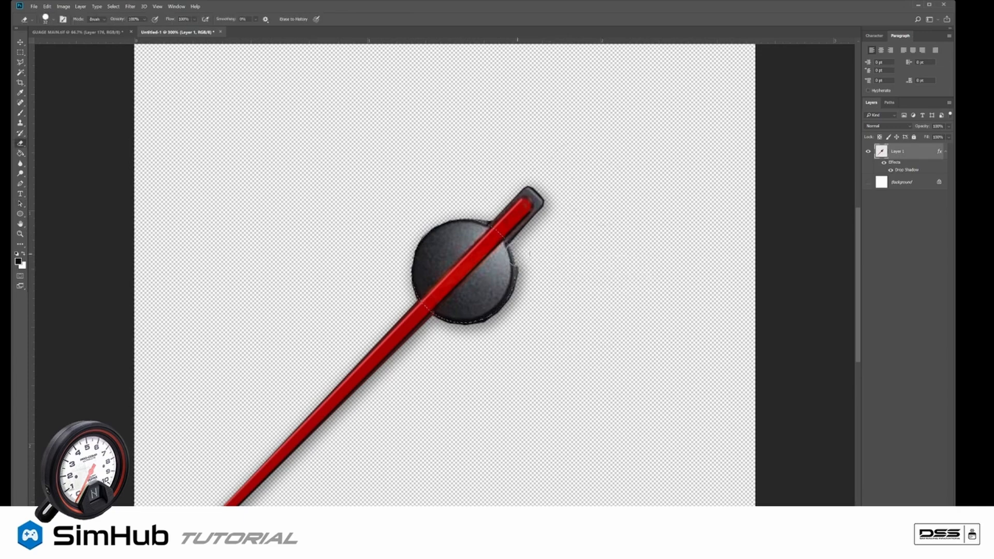
mouse_move(517, 256)
left_mouse_down()
mouse_move(519, 295)
mouse_move(444, 320)
mouse_move(413, 286)
mouse_move(434, 226)
mouse_move(471, 217)
mouse_move(483, 225)
left_mouse_up()
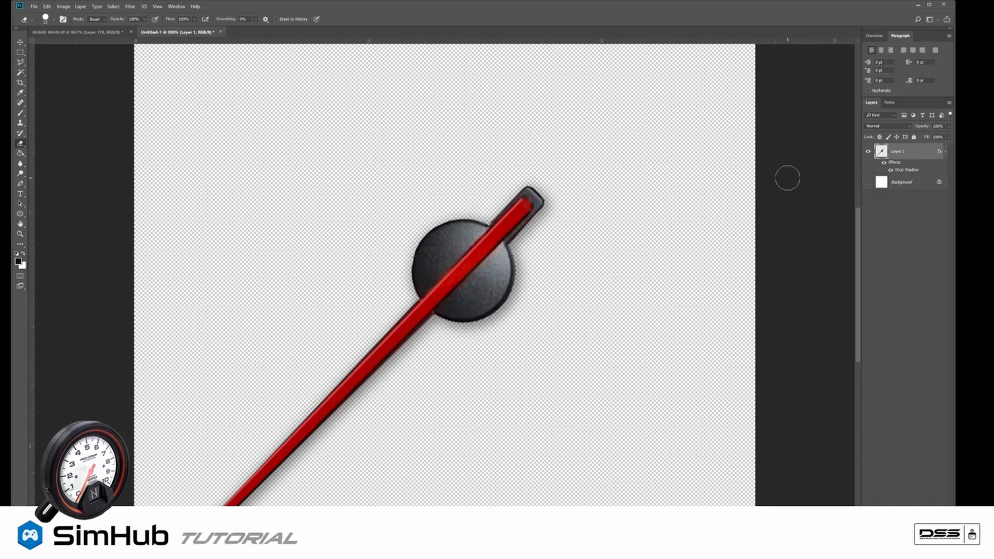
Step: Rotate the needle layer 45° clockwise so the needle lies horizontally with its tip pointing left
key("ctrl+1")
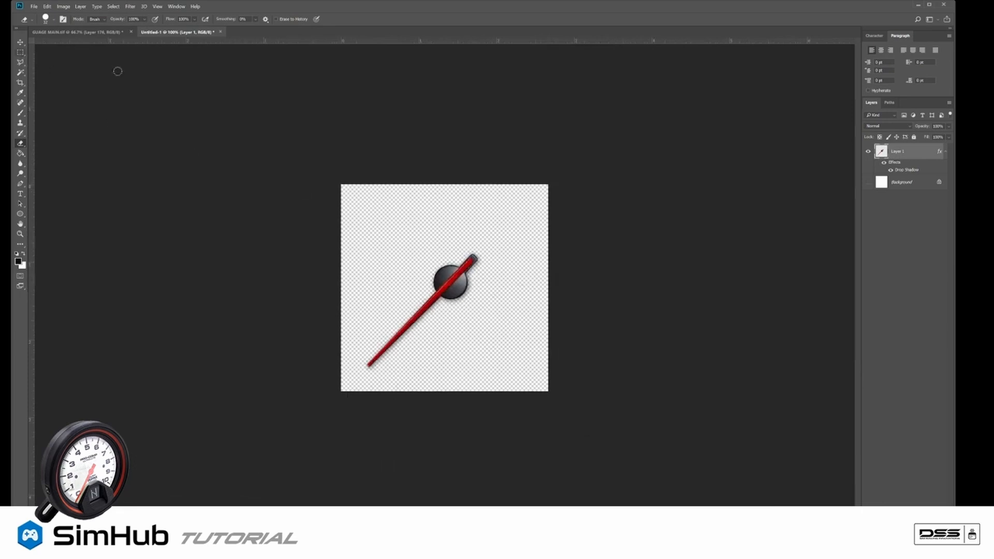
key("ctrl+t")
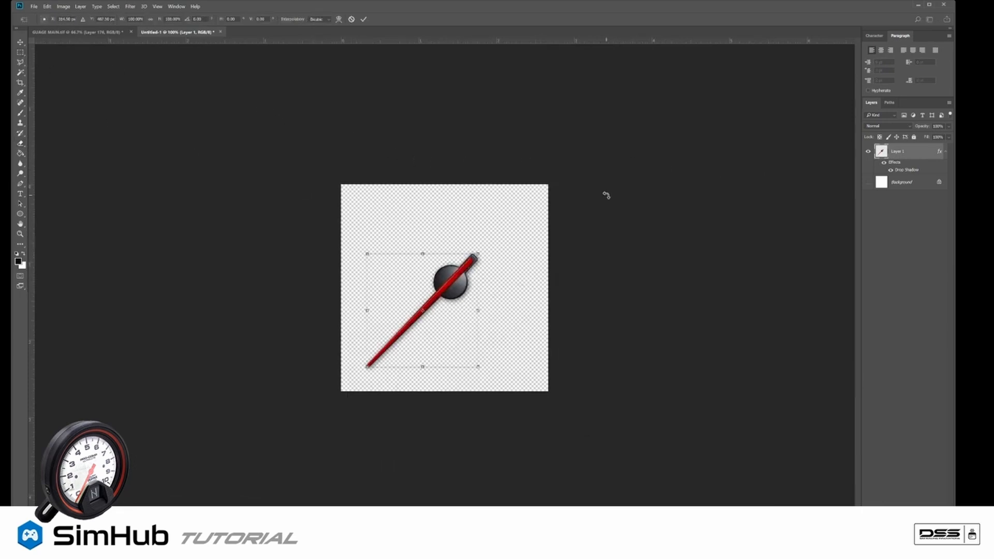
left_click_drag(605, 196, 633, 338)
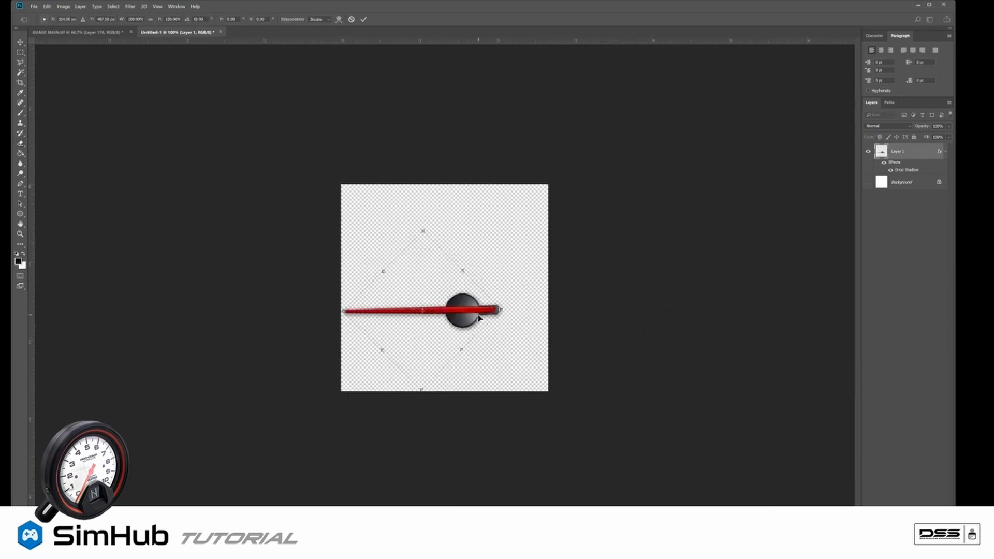
key("Return")
key("e")
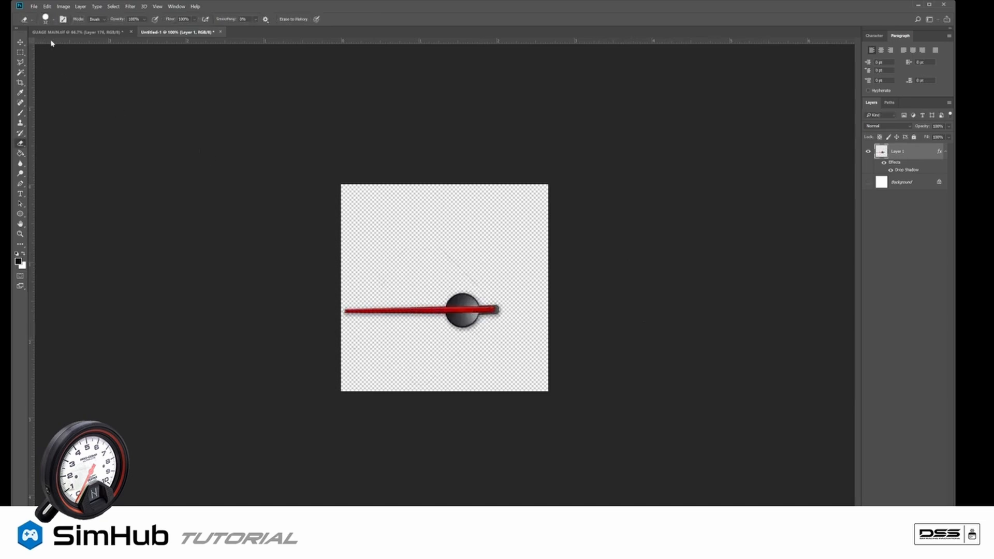
Step: Place a horizontal guide through the needle and rotate the needle slightly to line up with it
left_click_drag(52, 41, 232, 310)
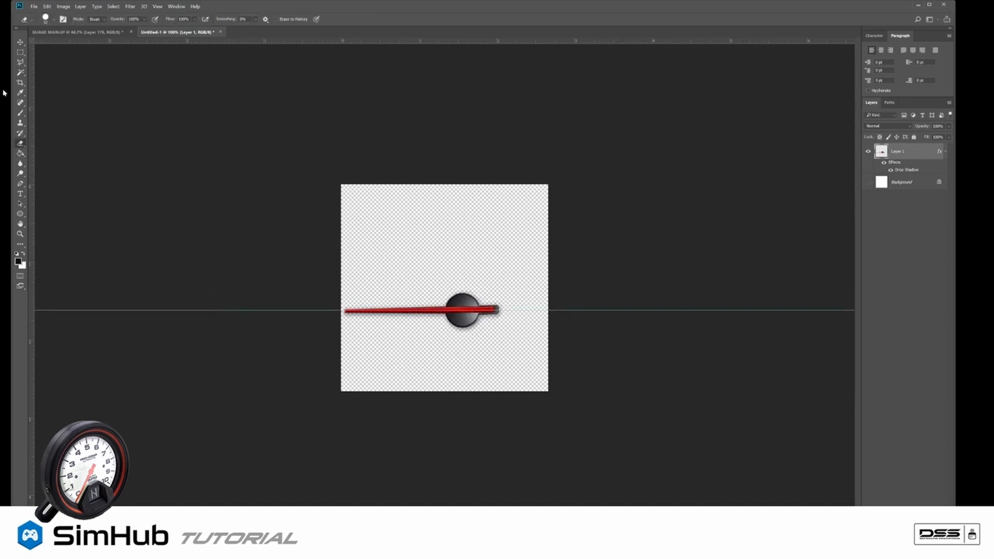
key("ctrl+t")
left_click_drag(734, 213, 730, 221)
key("Return")
key("e")
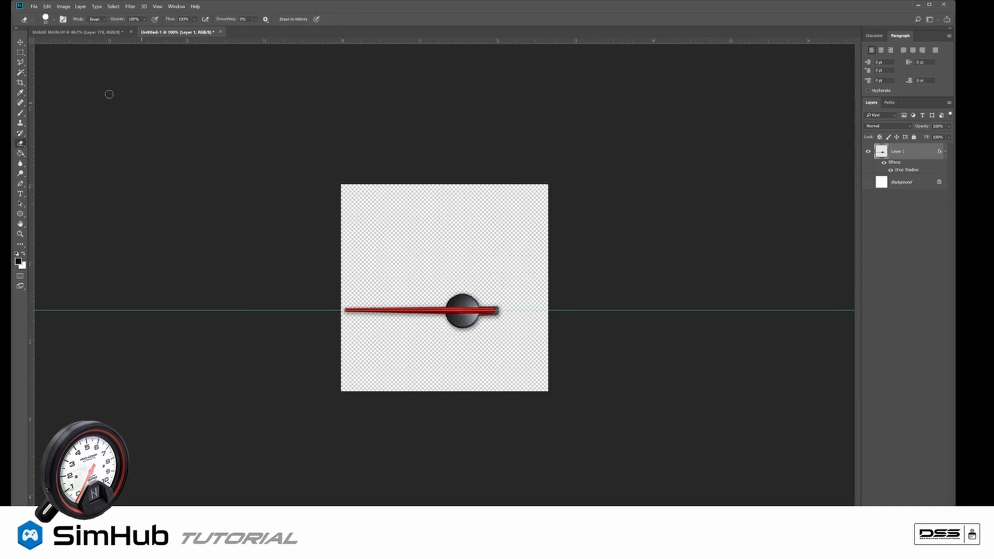
Step: Crop the canvas to a narrow horizontal strip closely around the needle and its hub, keeping the shadow inside
key("c")
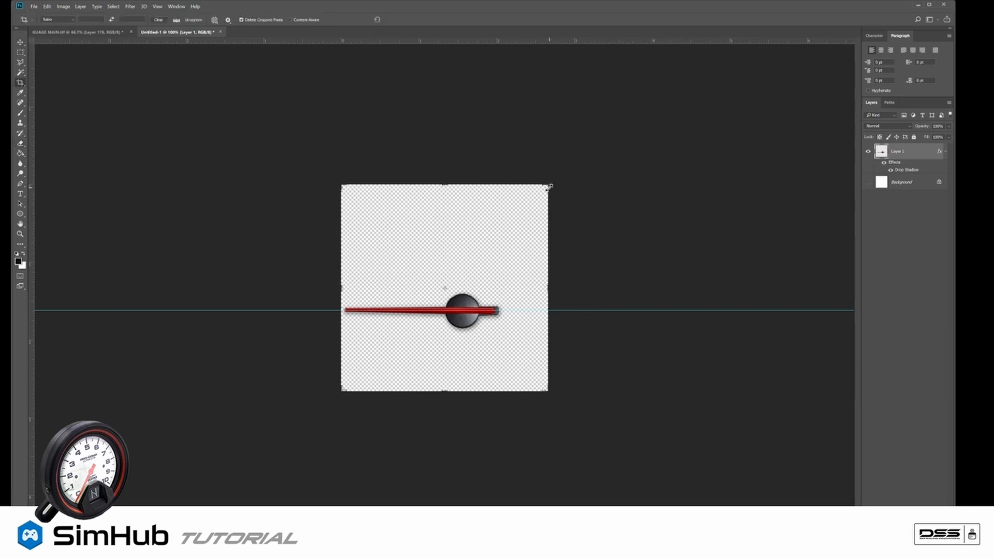
left_click_drag(548, 186, 530, 234)
left_click_drag(444, 234, 444, 237)
left_click_drag(441, 335, 444, 310)
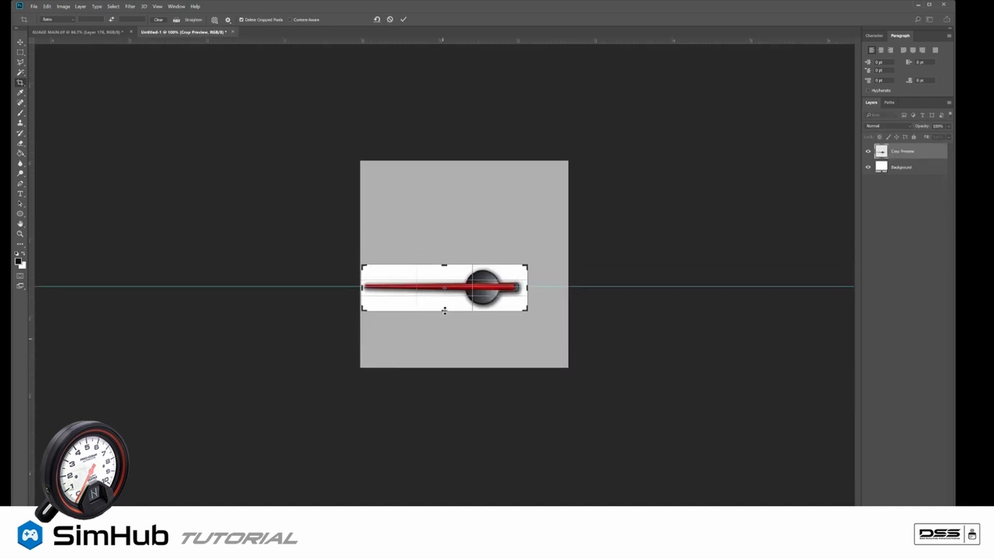
left_click(404, 19)
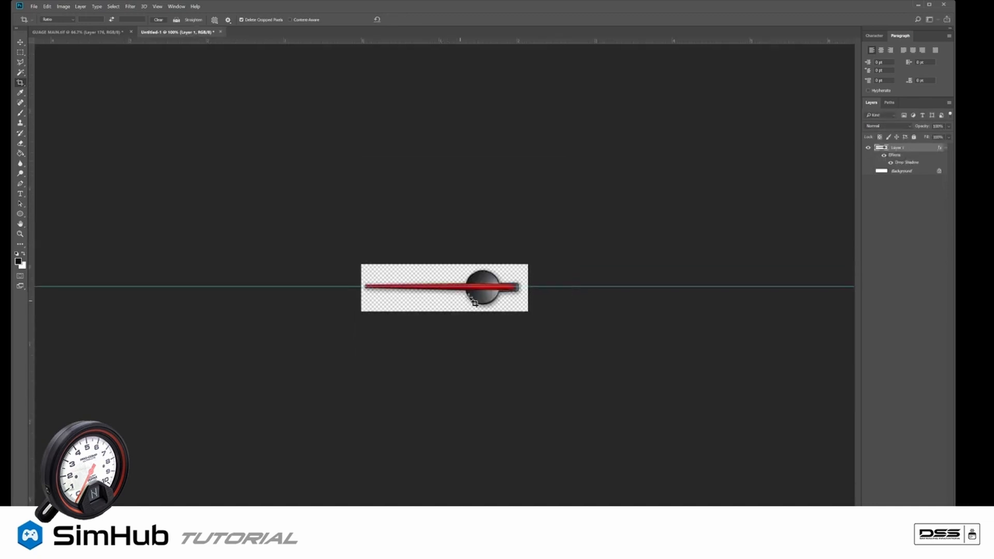
Step: Save the needle image as a PNG named Nismo Needle in the GUAGE FACES folder
left_click(31, 7)
left_click(119, 87)
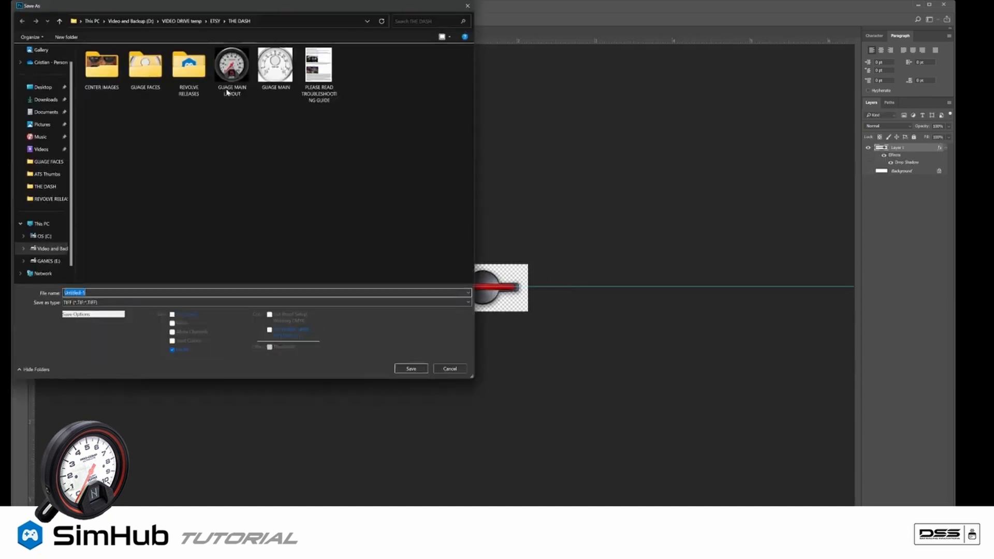
double_click(145, 65)
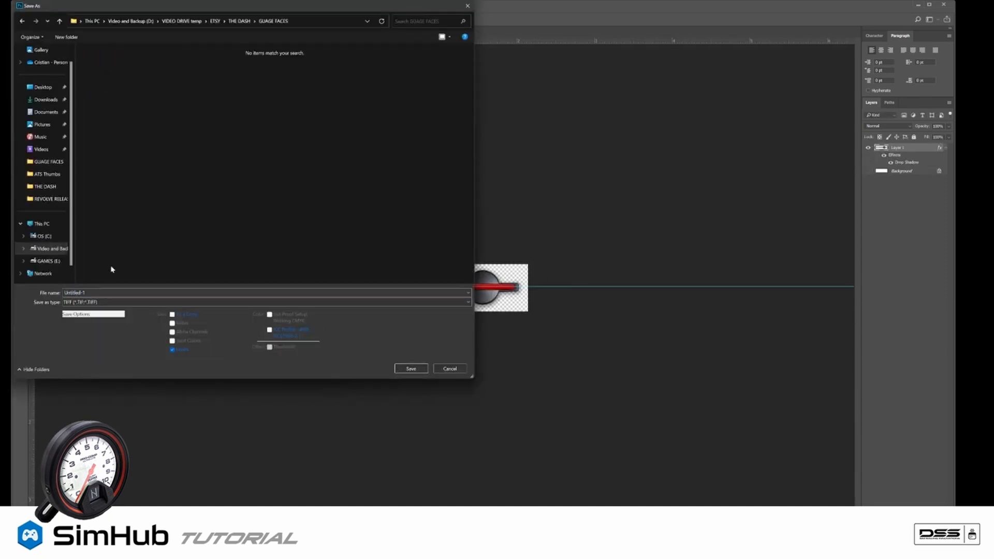
left_click(102, 302)
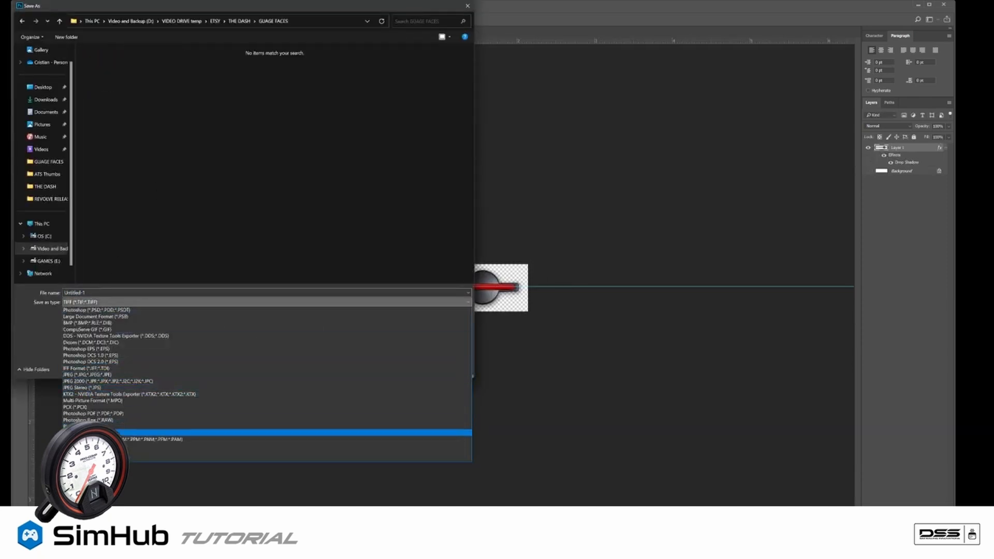
left_click(102, 432)
left_click(106, 292)
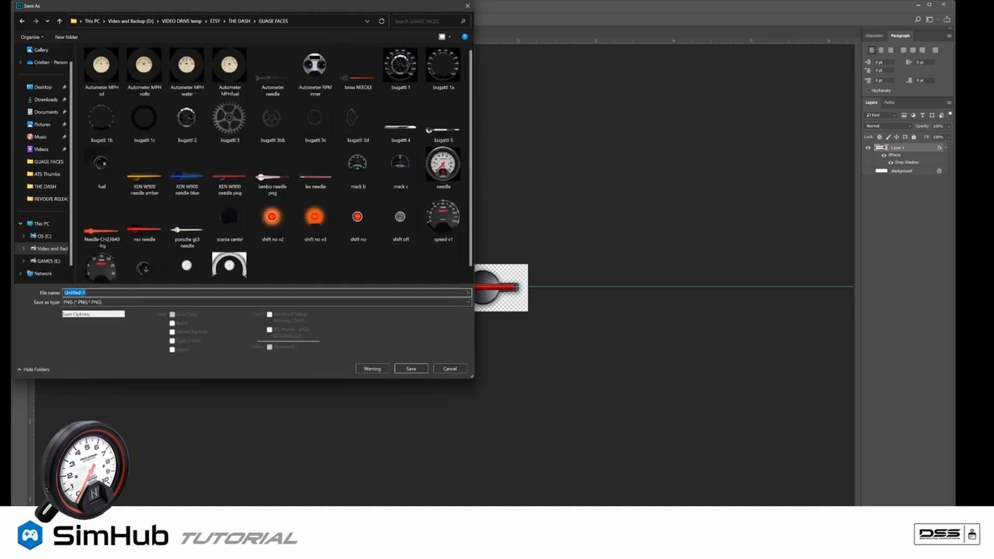
type("Nismo Needle")
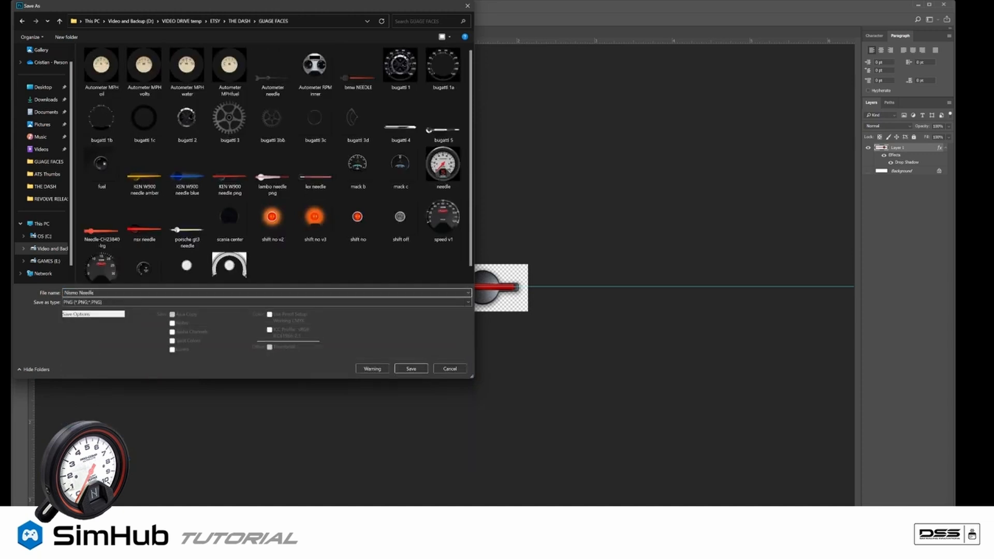
left_click(407, 372)
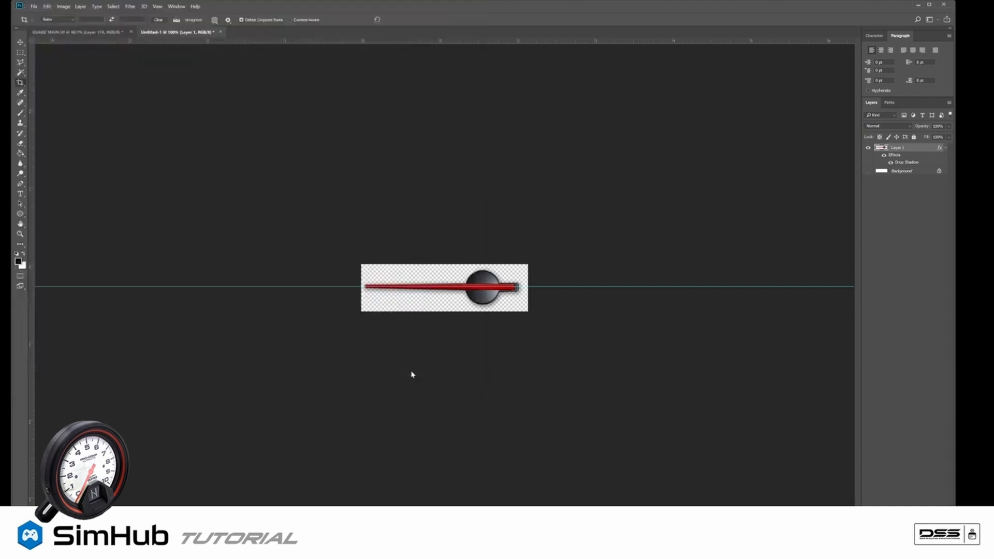
left_click(539, 168)
Step: Return to the GUAGE MAIN document and hide the needle layer and the front ring layer
left_click(78, 32)
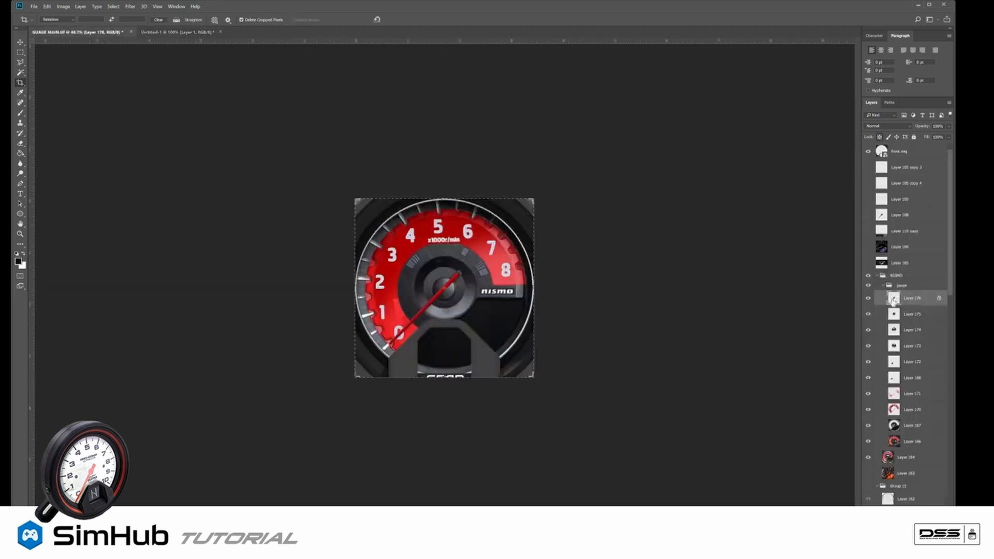
left_click(869, 298)
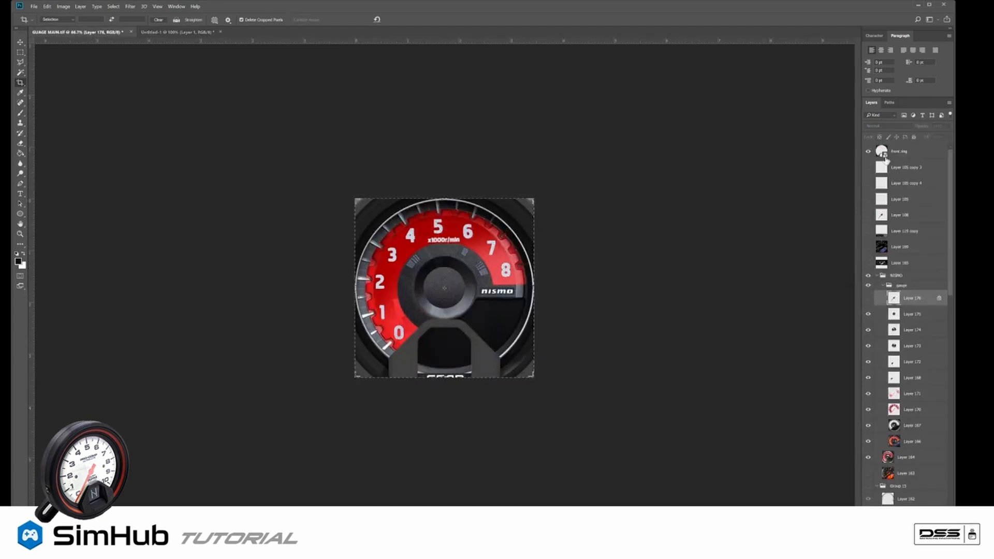
left_click(868, 152)
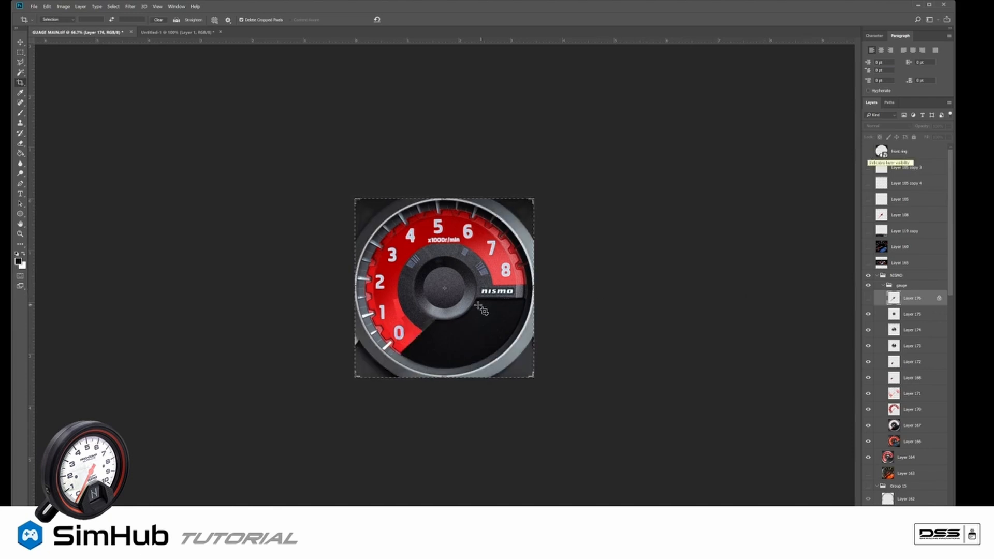
left_click(20, 42)
key("ctrl+plus")
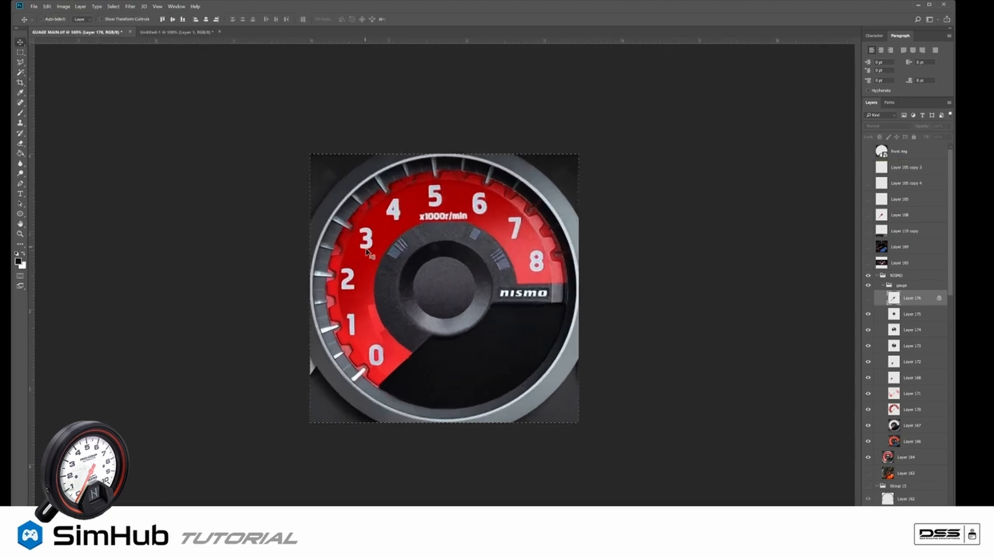
Step: On a new layer above Layer 175, cover the mismatched red patch beside the 1 using a Hard Round brush of about 100 px in sampled dial red
key("ctrl+plus")
left_click(301, 331)
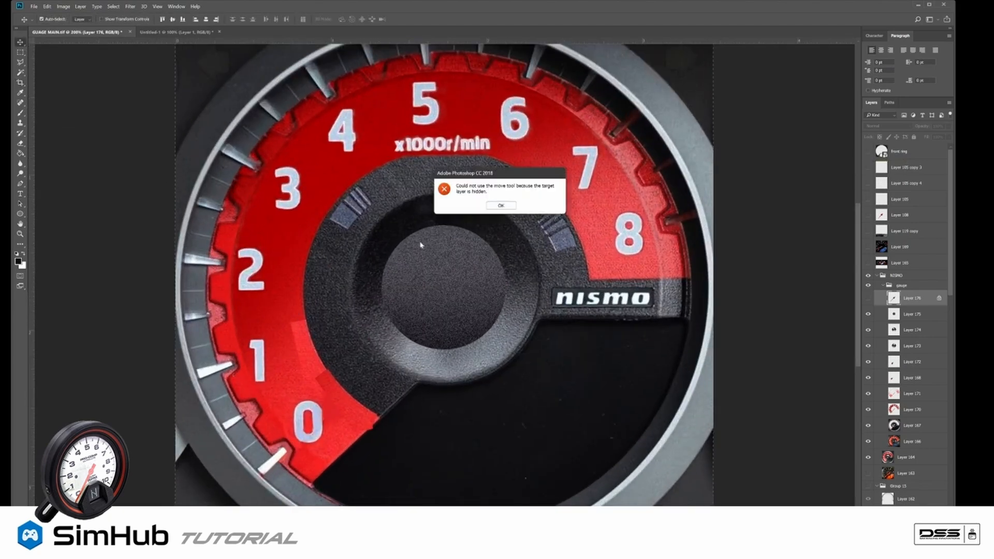
left_click(485, 207)
left_click(905, 314)
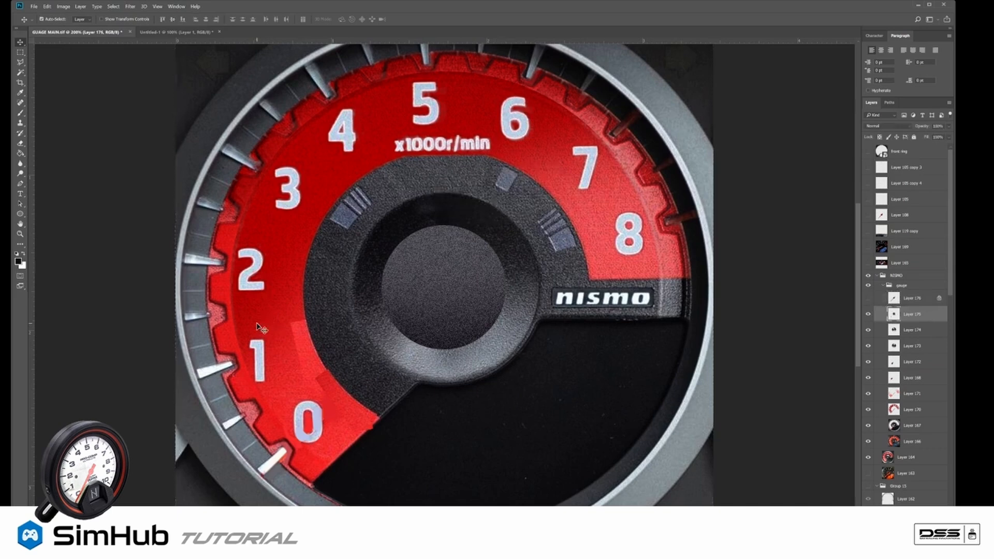
key("b")
left_click(300, 307, "alt")
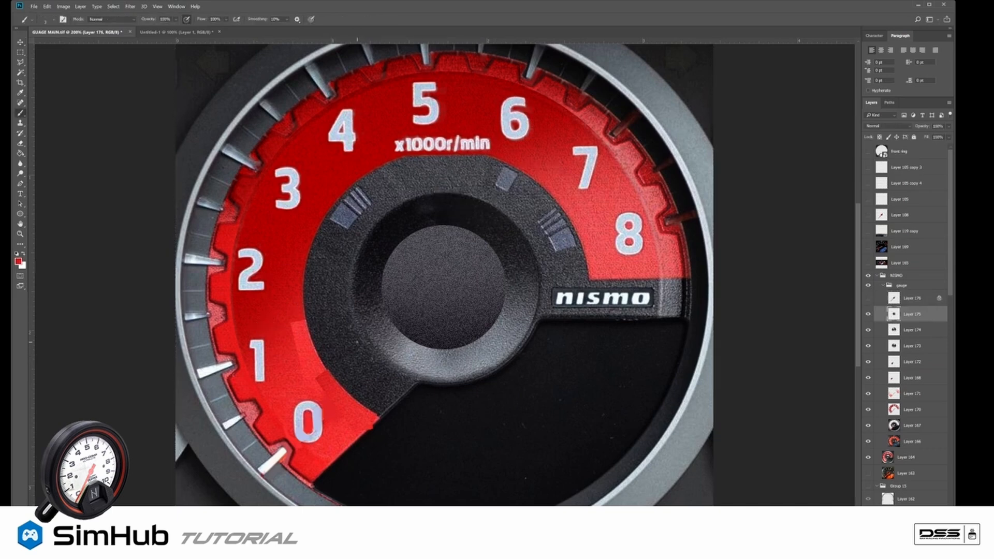
right_click(357, 342)
left_click(422, 361)
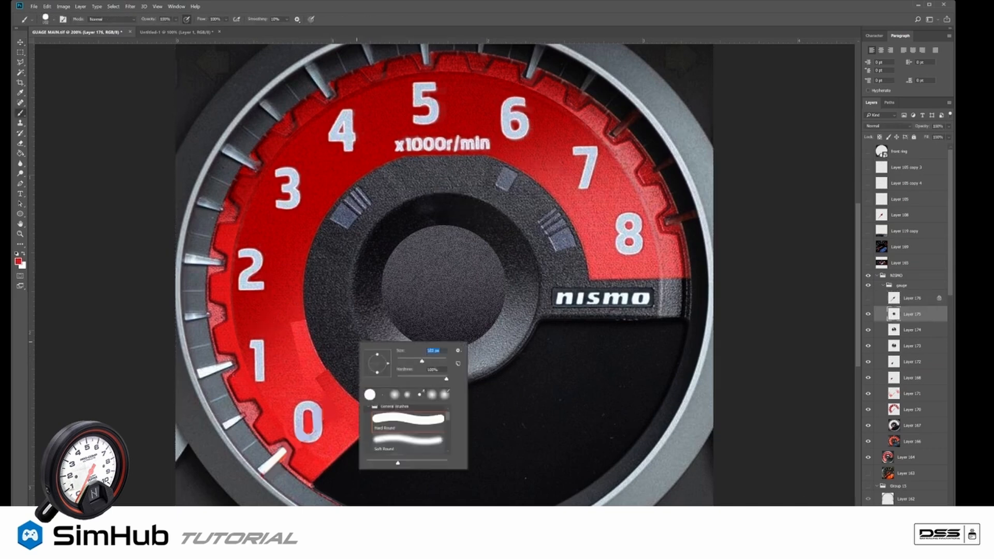
key("Return")
key("ctrl+shift+alt+n")
left_click(307, 333)
Step: Blend the red patch towards the 0 with a Soft Round brush and reapply the Add Noise filter to the paint layer
right_click(325, 355)
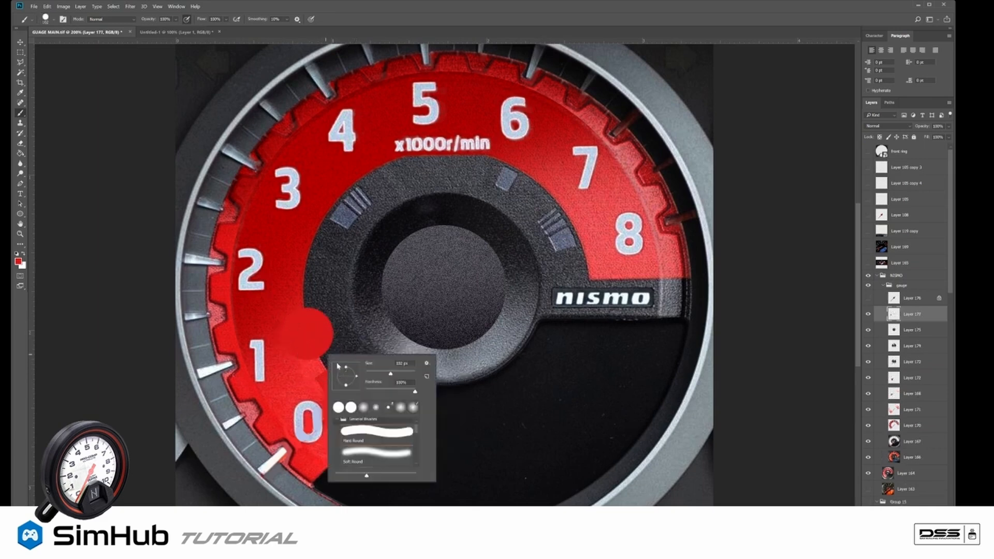
left_click(371, 459)
left_click(288, 320)
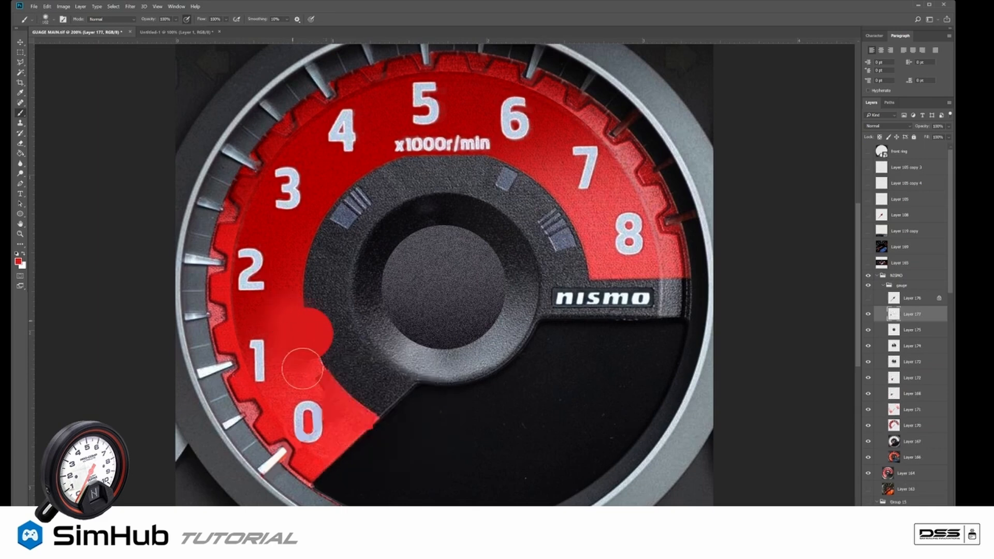
left_click(300, 355)
left_click(325, 376)
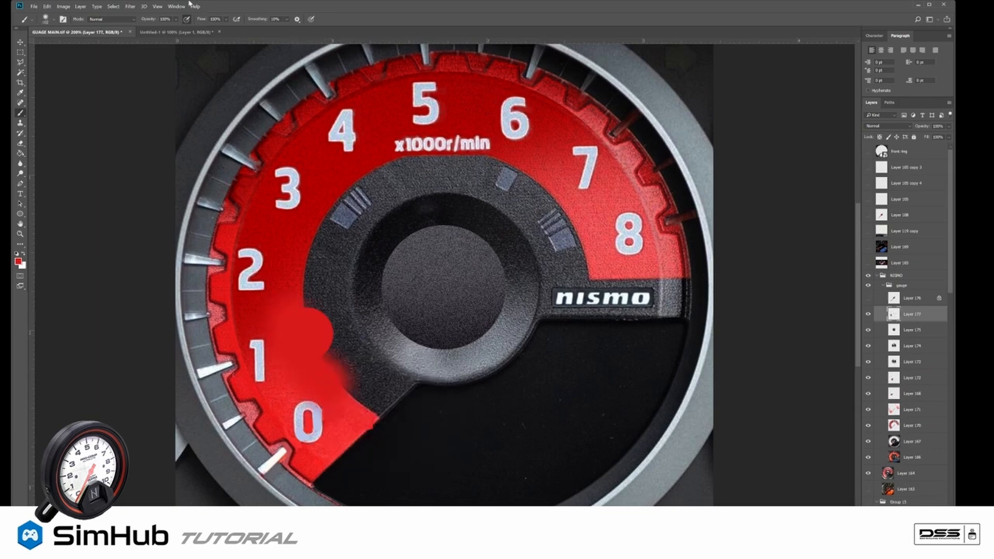
left_click(127, 8)
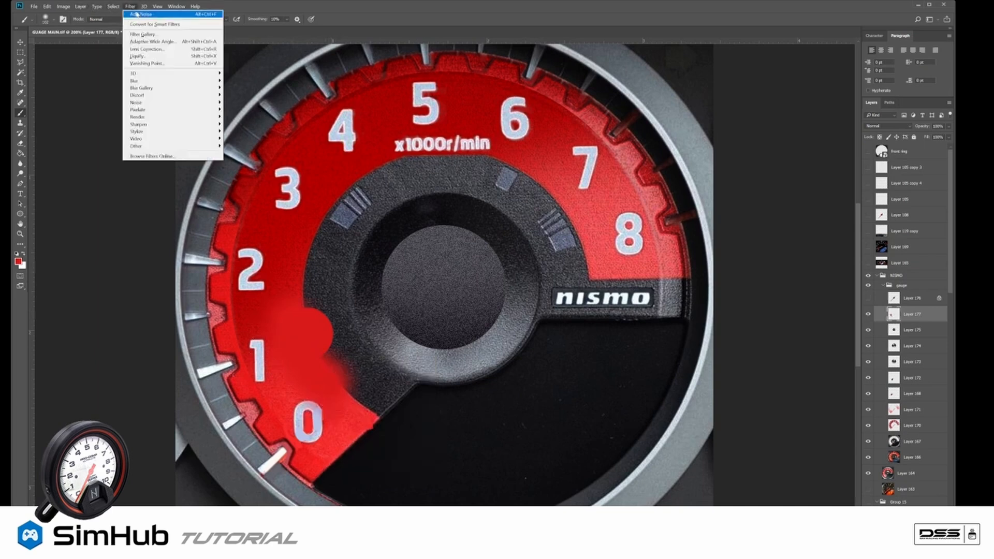
key("Escape")
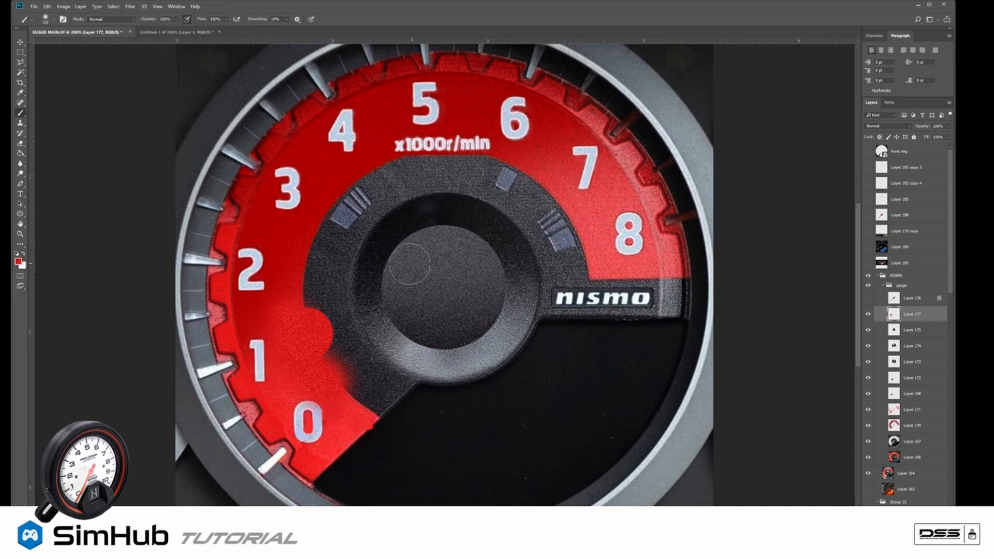
Step: In Path 1, scale the circle around the black inner ring to about 106.5% so it follows the red band's inner edge
key("e")
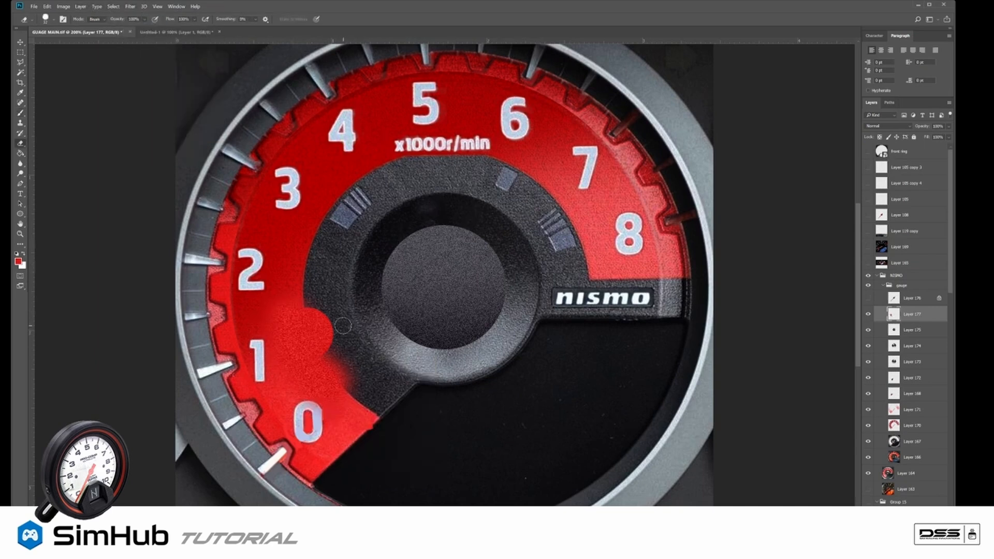
left_click(890, 102)
left_click(898, 117)
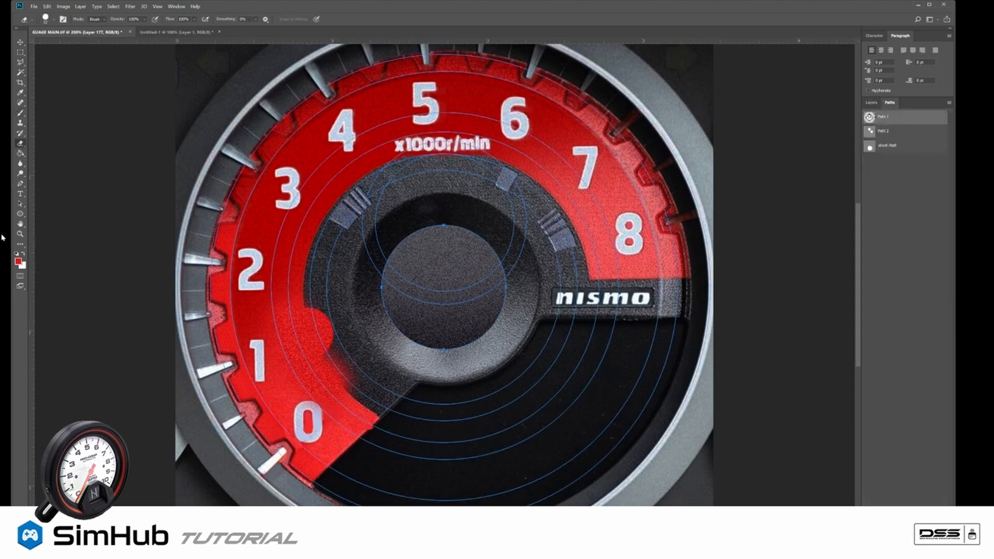
left_click(20, 204)
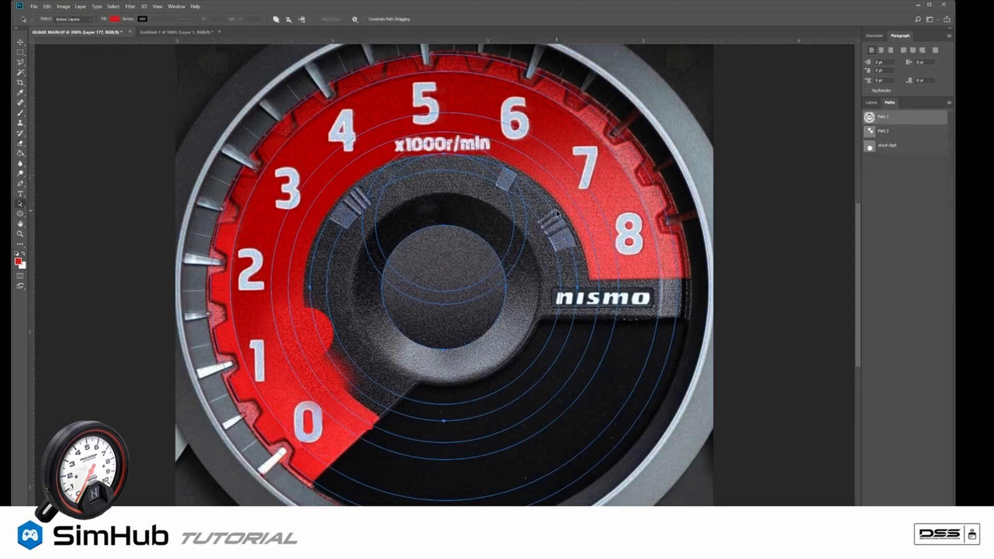
key("ctrl+t")
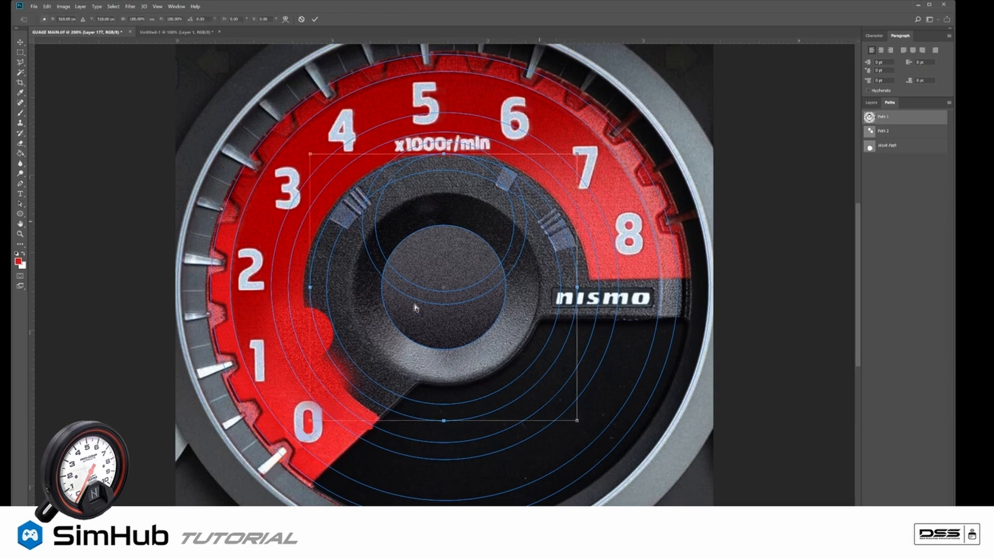
left_click_drag(306, 421, 302, 427)
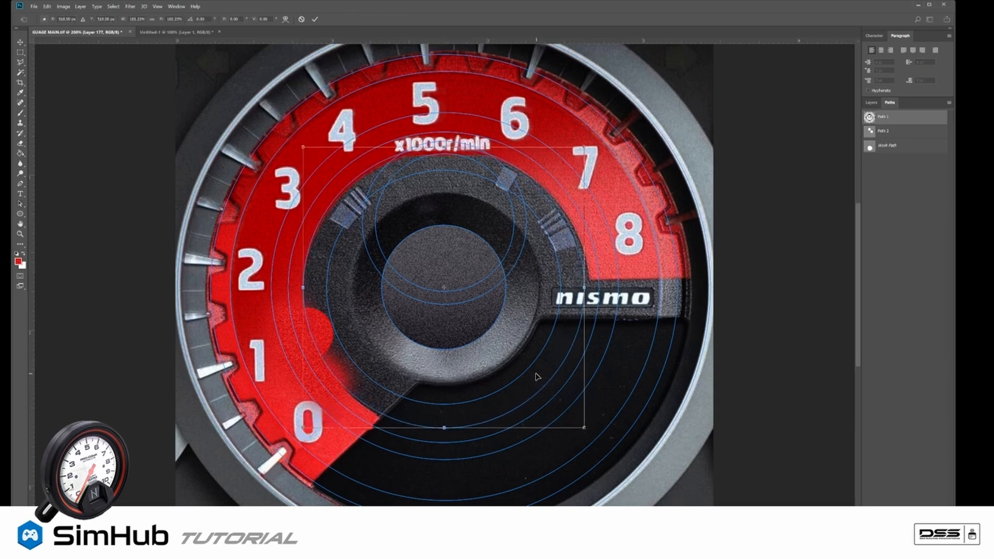
left_click_drag(584, 427, 586, 429)
right_click(516, 378)
left_click(476, 368)
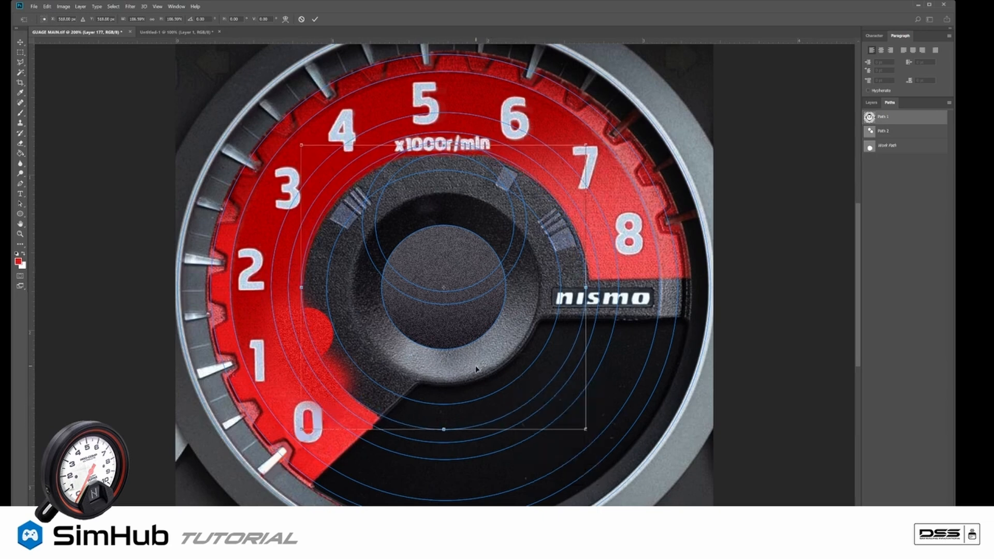
key("Return")
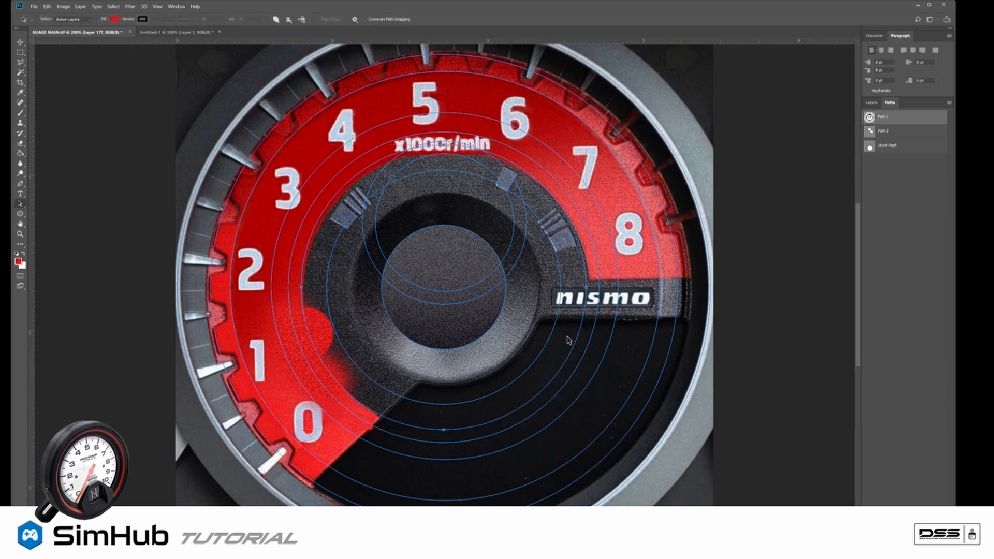
Step: Make a selection from the resized circle path and delete the red overspill inside it on Layer 177
right_click(557, 303)
left_click(595, 336)
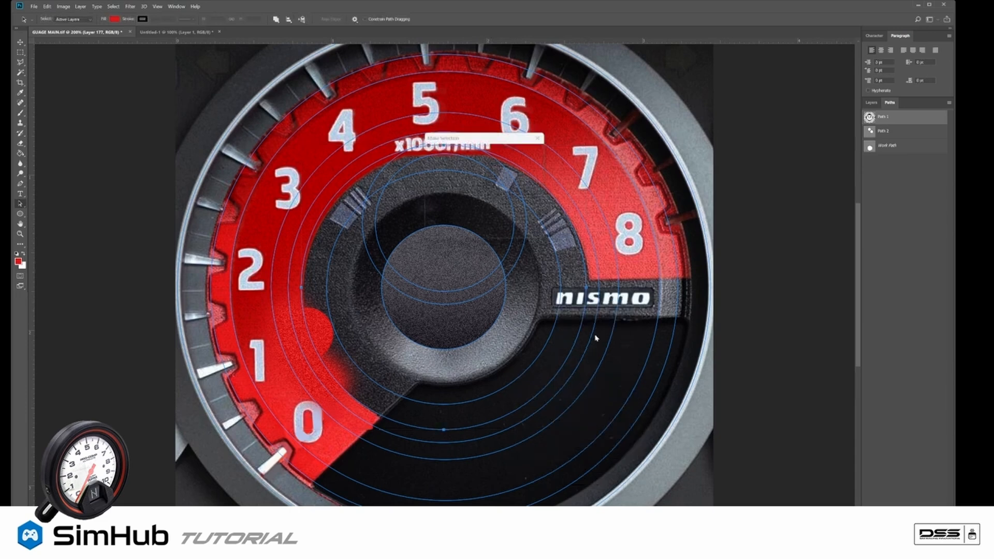
left_click(529, 155)
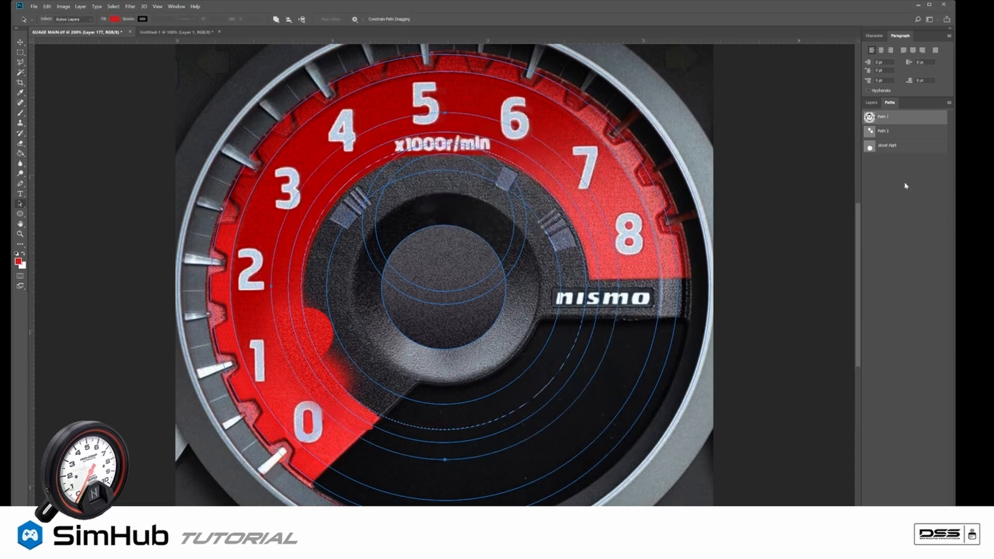
left_click(880, 166)
left_click(874, 103)
key("Delete")
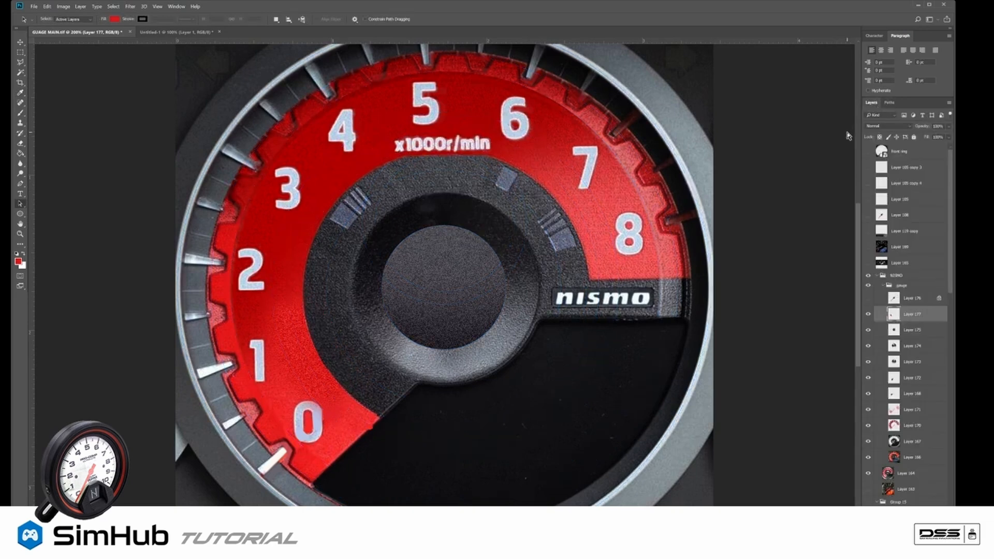
Step: Display Path 1 over the gauge and merge the layers from Layer 177 down to Layer 167 into one
key("ctrl+minus")
key("ctrl+minus")
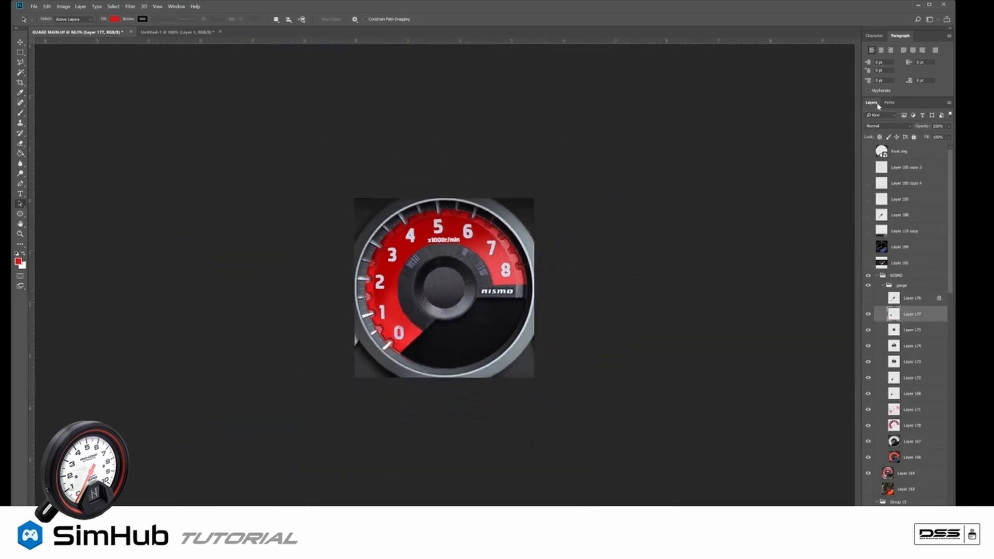
left_click(890, 103)
left_click(887, 117)
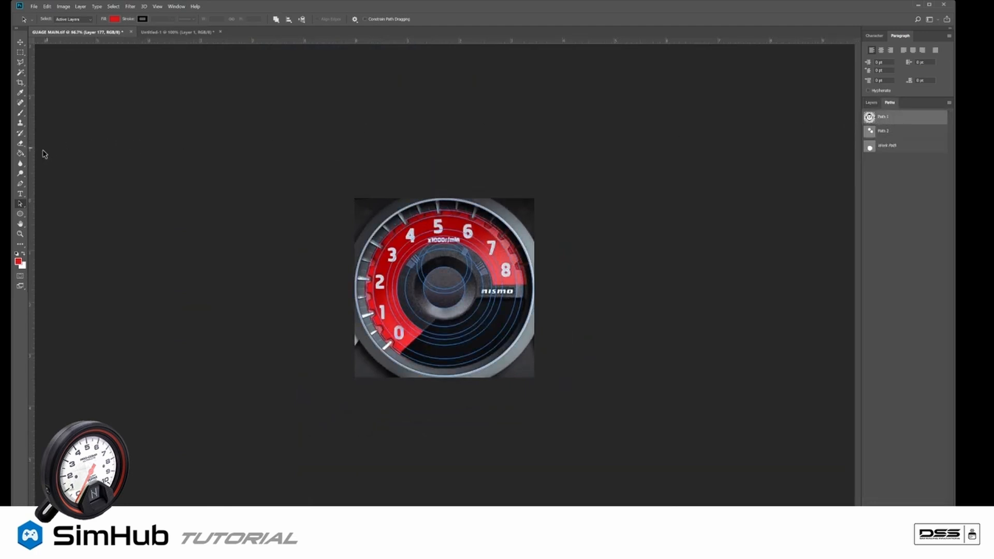
left_click(20, 42)
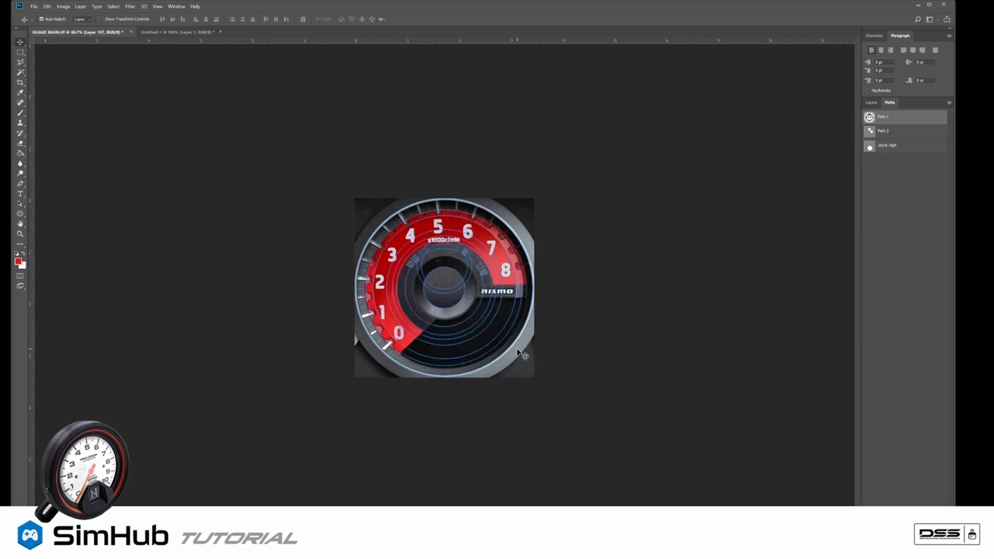
left_click(871, 102)
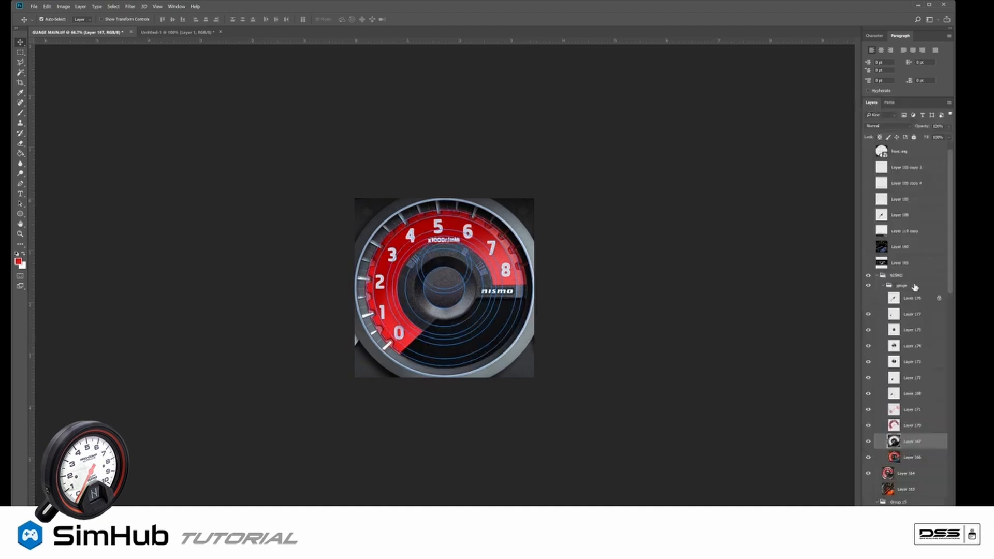
left_click(911, 314)
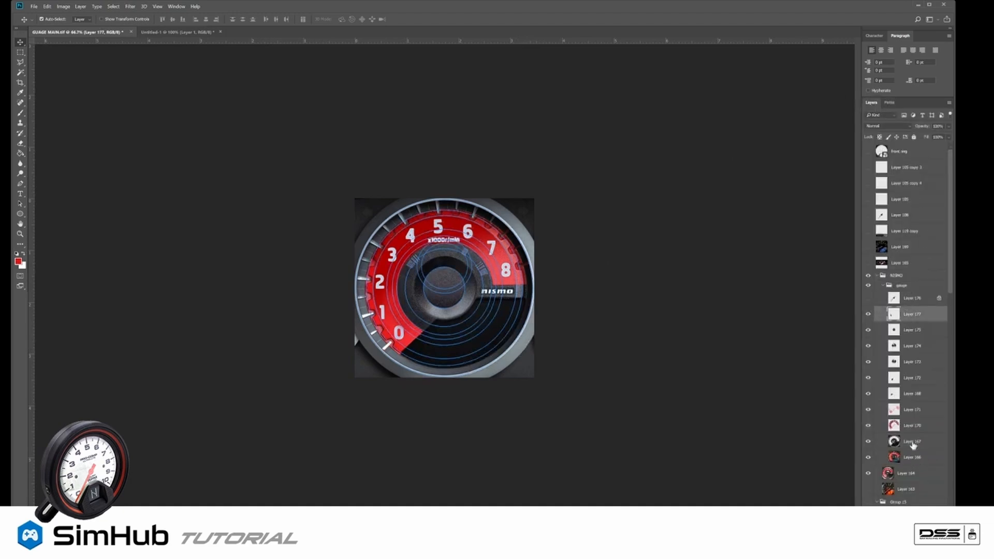
left_click(913, 447, "shift")
key("ctrl+e")
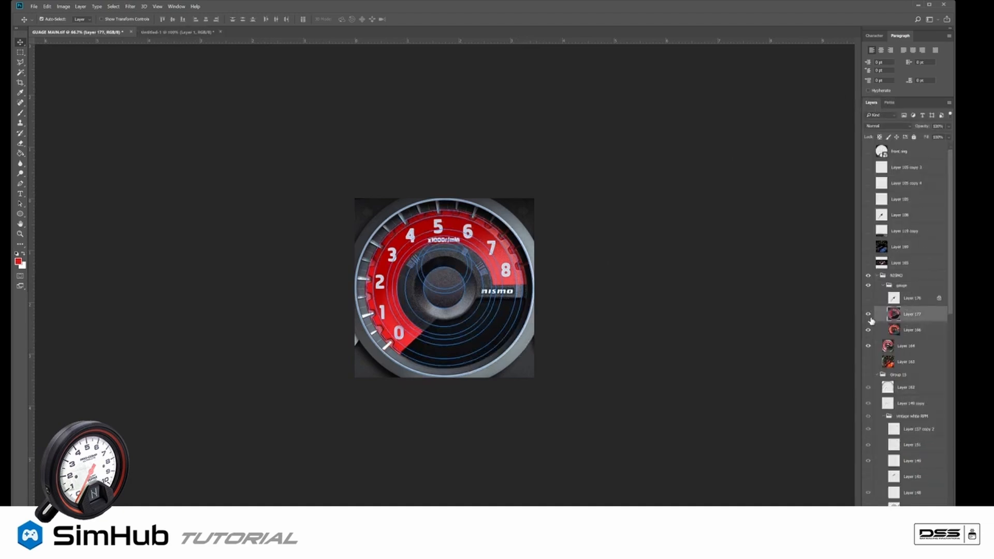
left_click(868, 315)
Step: Try to stretch the circle path around the red band outwards to reach the gauge's silver rim
left_click(20, 204)
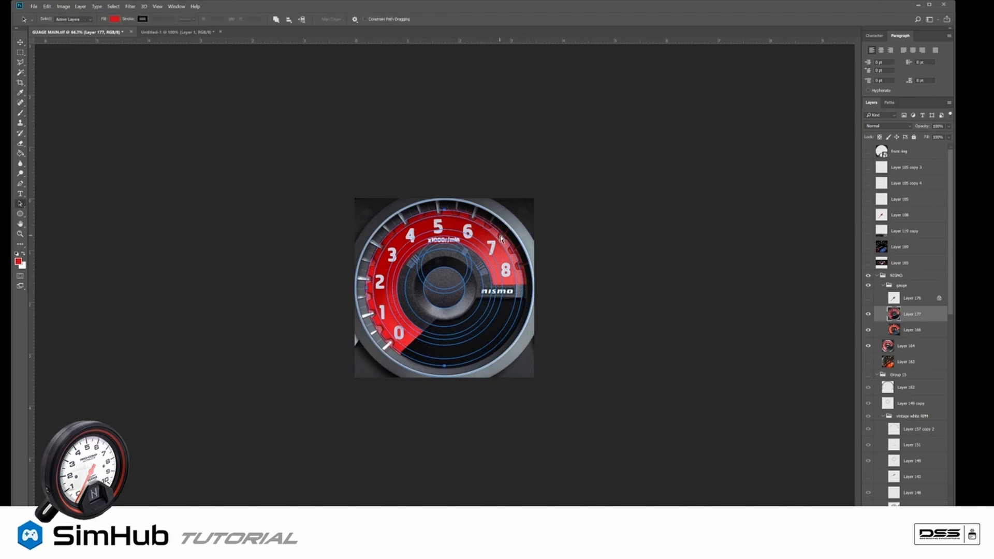
key("ctrl+t")
left_click_drag(522, 289, 527, 290)
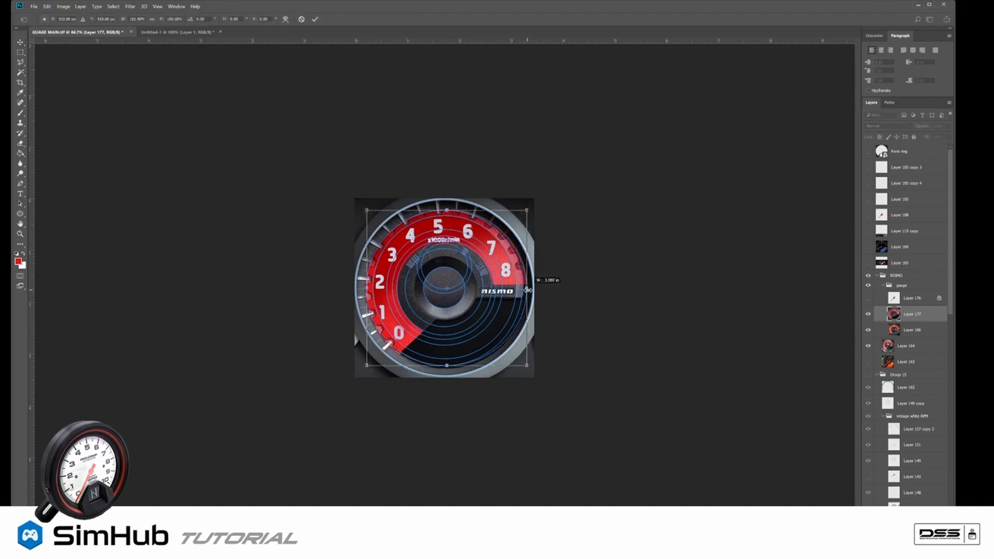
left_click_drag(364, 289, 362, 289)
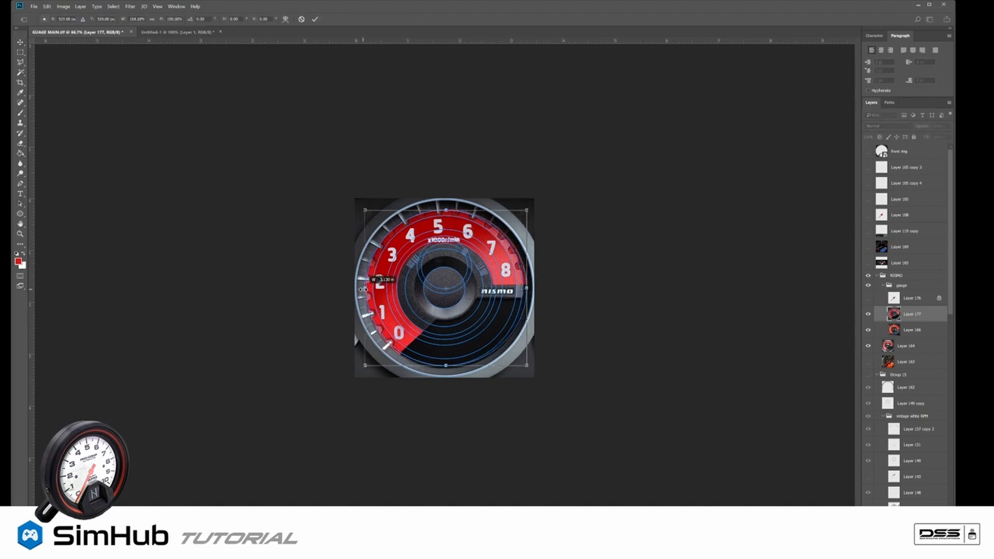
left_click_drag(447, 207, 448, 200)
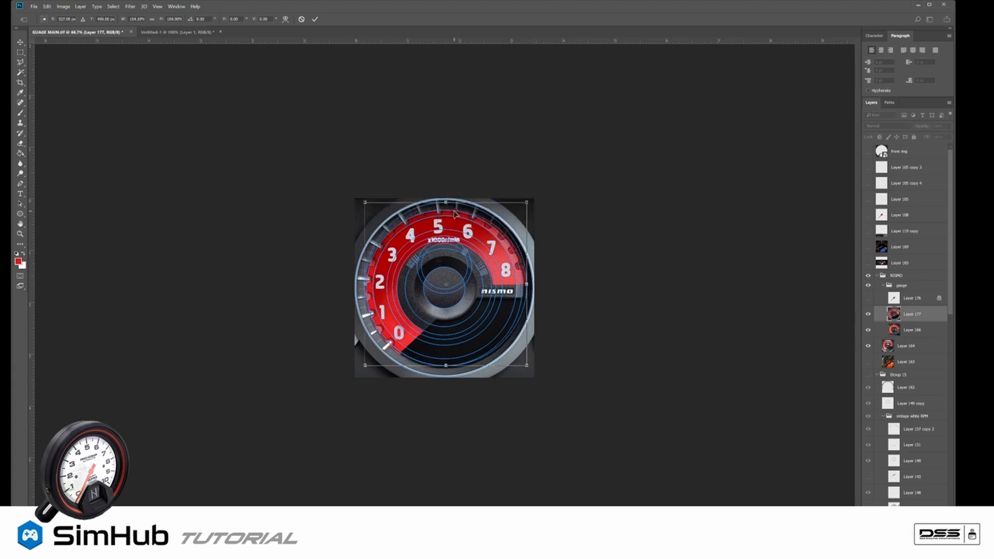
key("a")
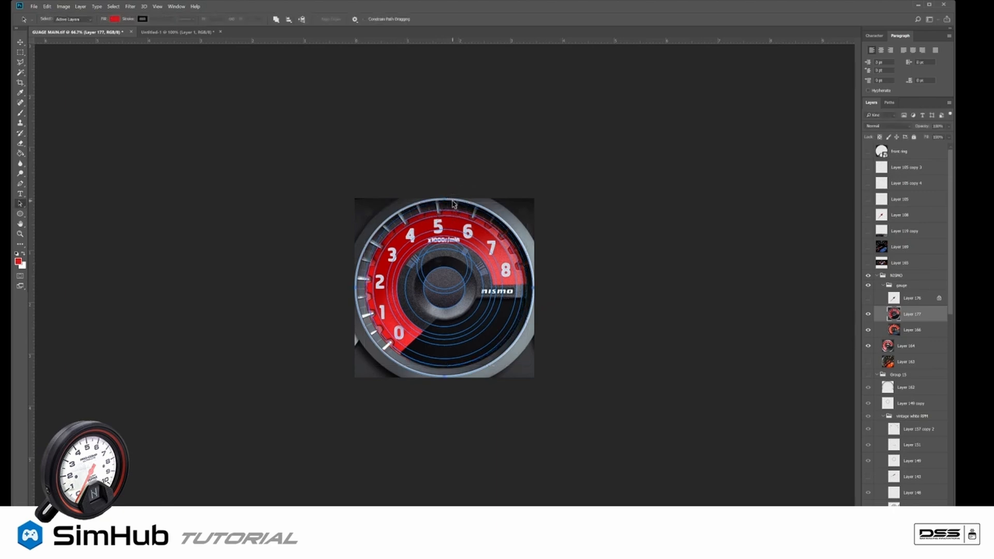
Step: Transform the outermost circle path, adjusting its upper edge to fit the silver rim of the gauge
key("ctrl+t")
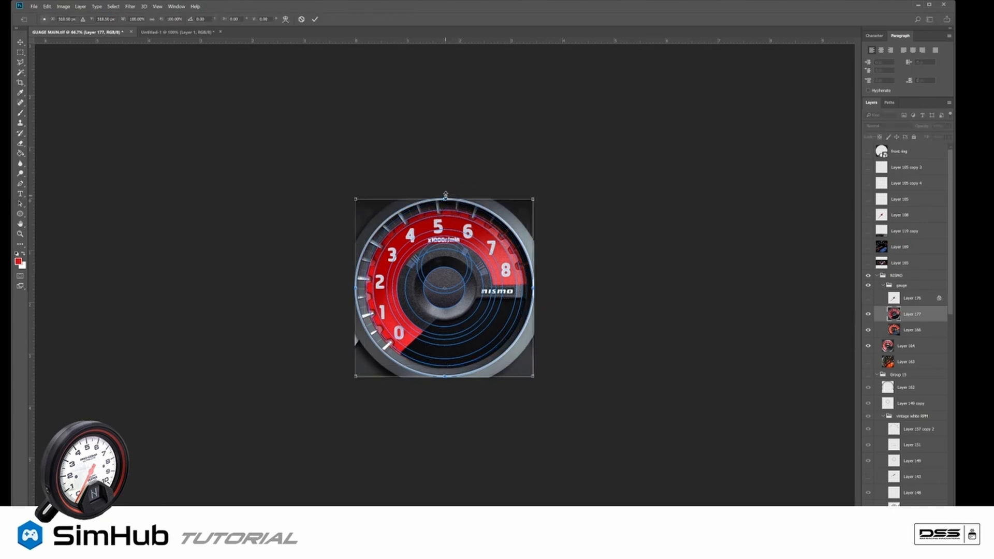
left_click_drag(446, 198, 446, 197)
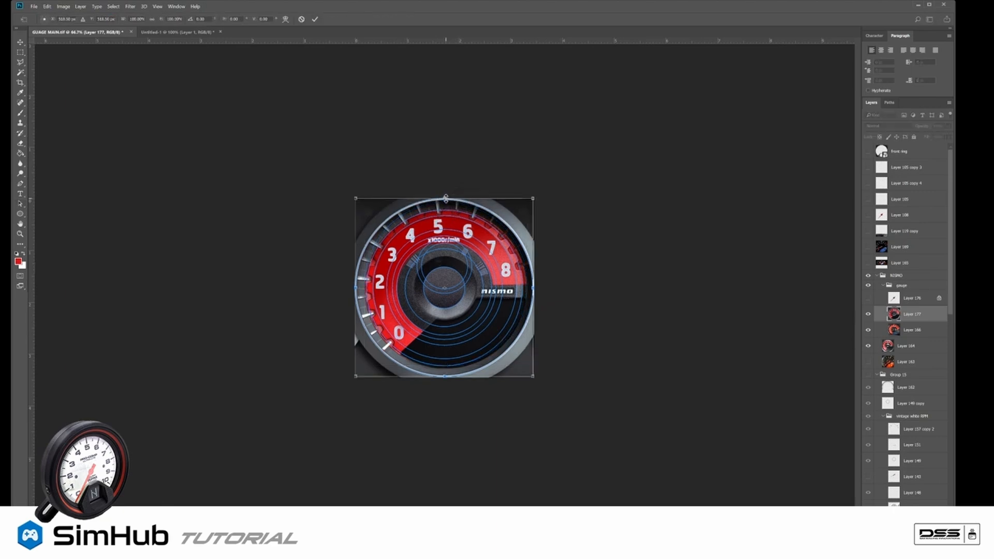
key("ctrl+plus")
key("ctrl+plus")
scroll(463, 111, "up", 3)
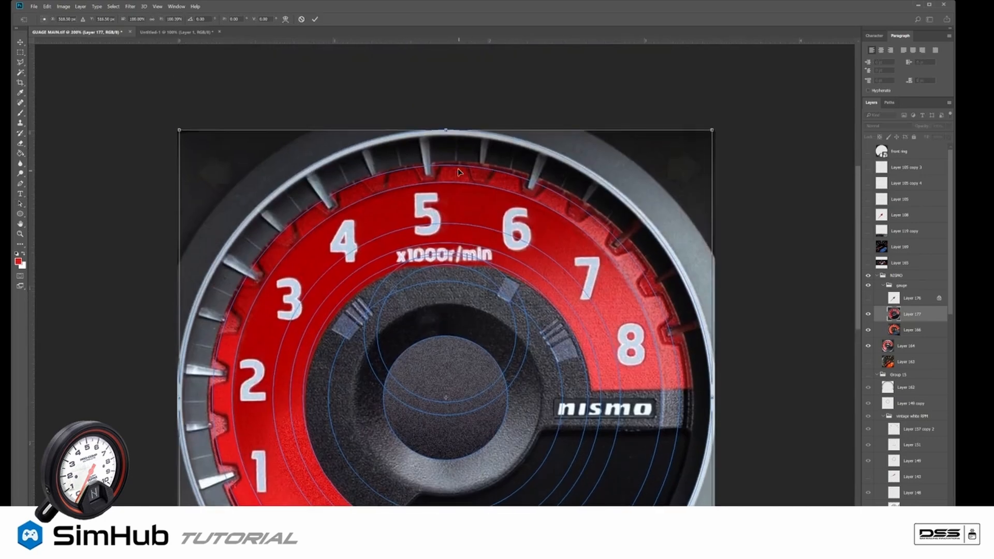
left_click_drag(445, 128, 448, 131)
key("Return")
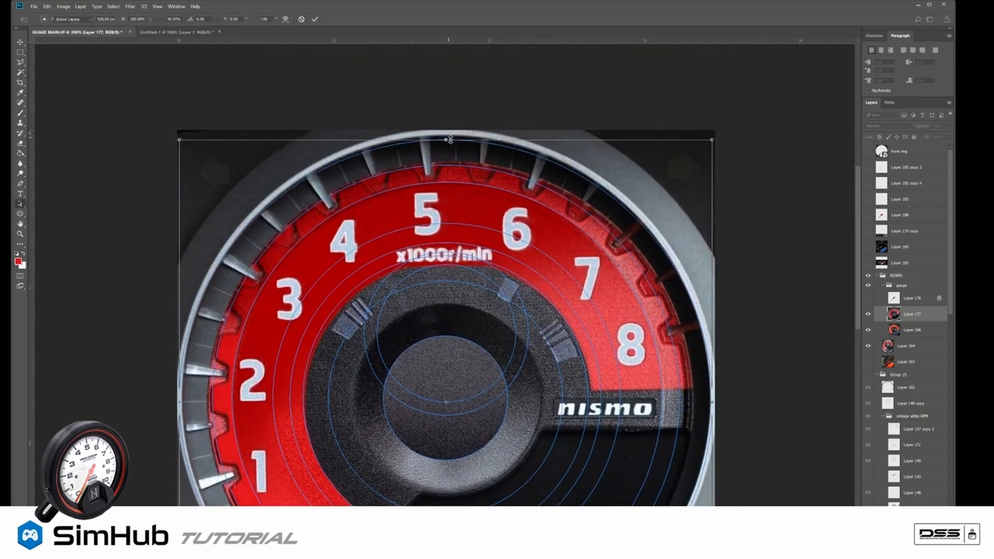
scroll(509, 156, "down", 5)
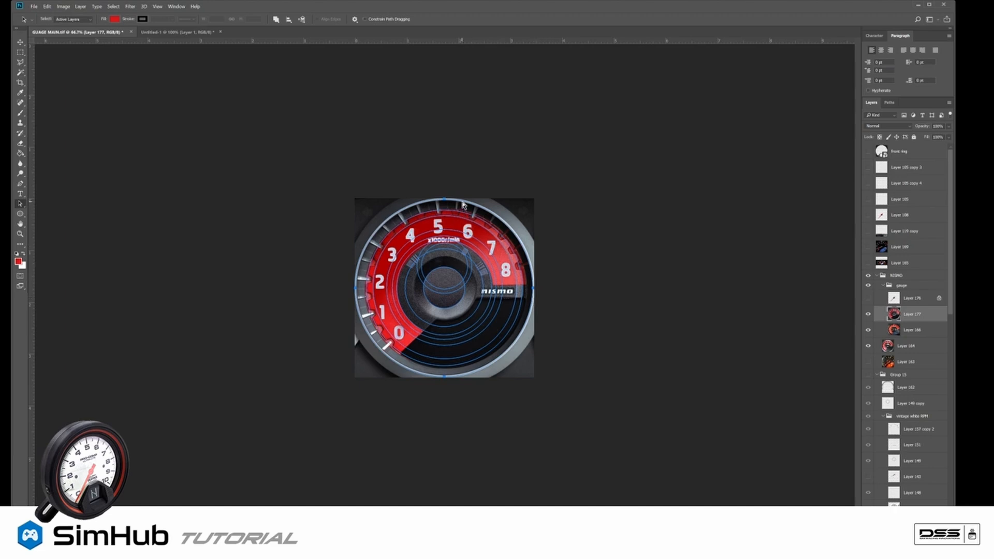
Step: Scale the outermost circle path down to about 99% and nudge it slightly right to fit inside the gauge's silver rim
key("ctrl+t")
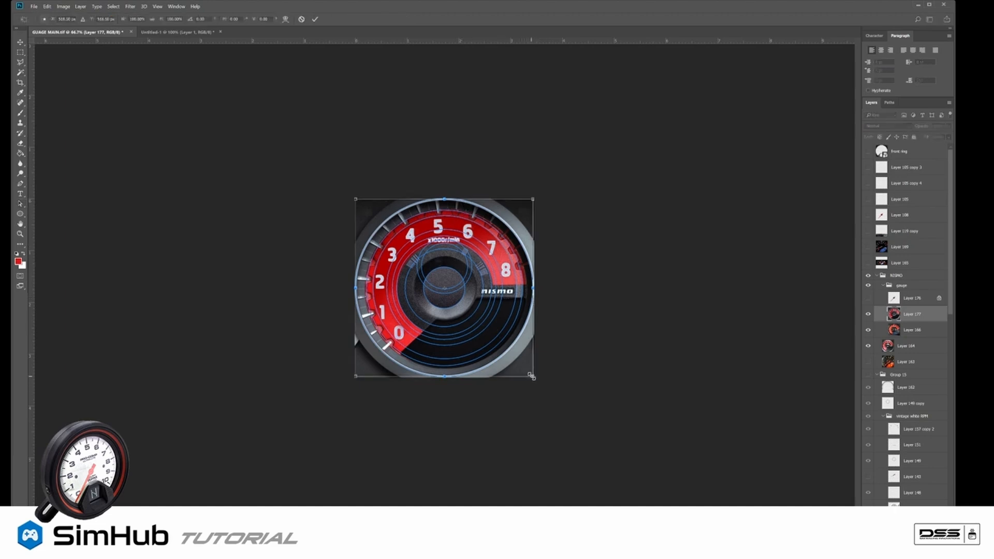
left_click_drag(533, 377, 531, 374)
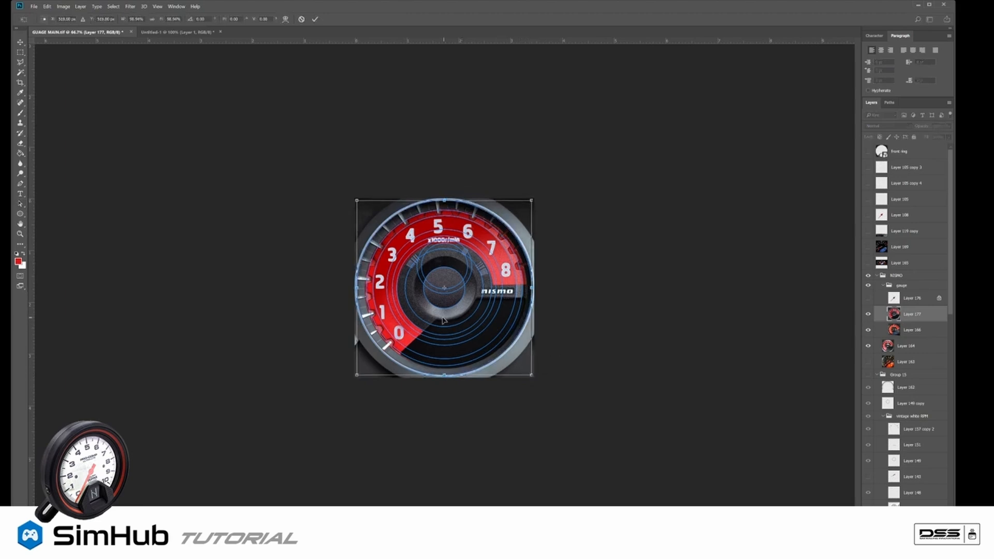
key("Right")
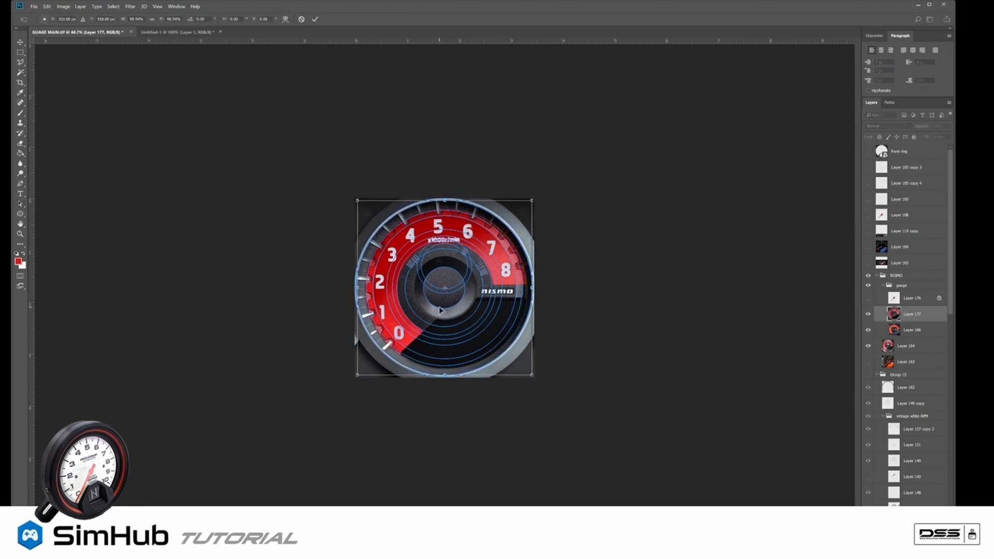
key("a")
Step: Make an anti-aliased new selection with no feather from the adjusted circle path, and hide Path 1
right_click(448, 283)
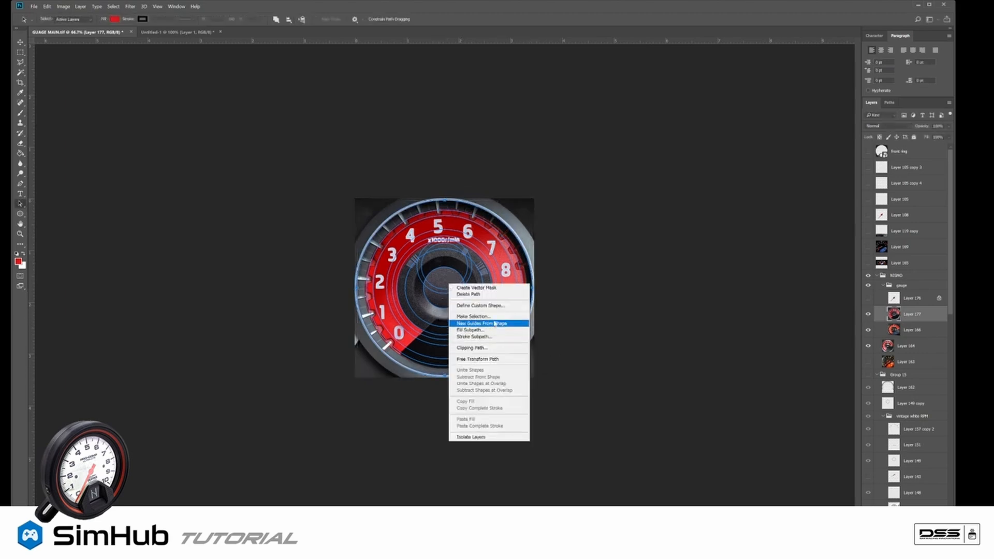
left_click(473, 316)
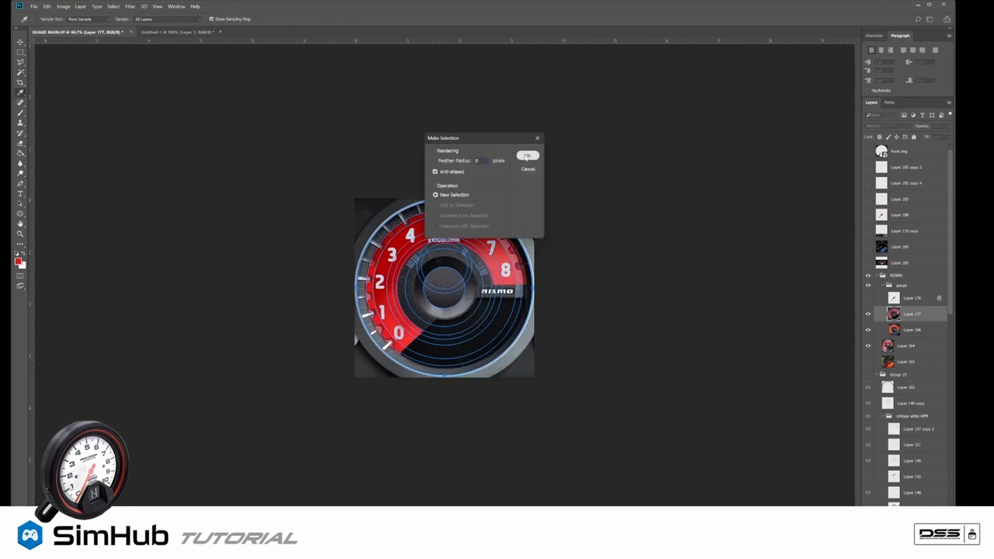
left_click(526, 156)
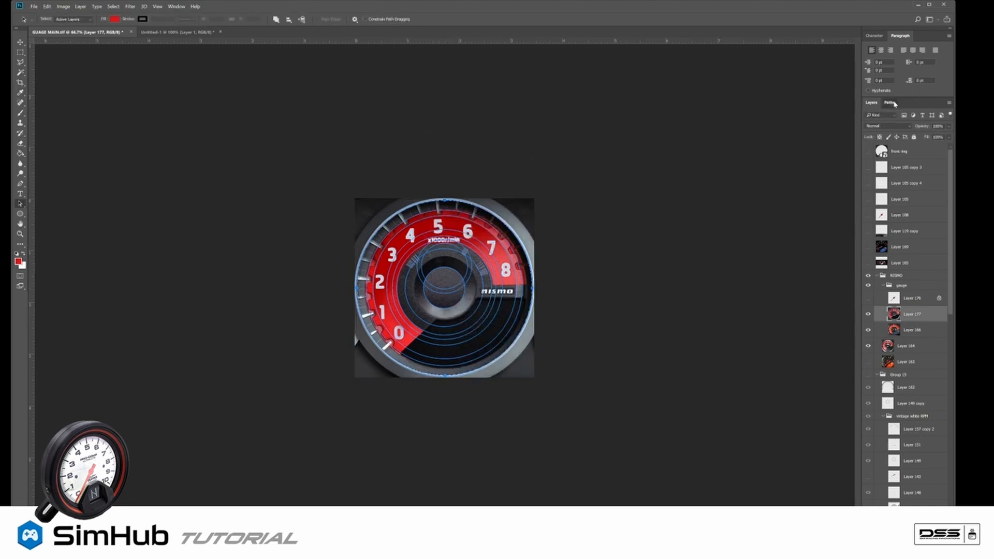
left_click(890, 103)
left_click(910, 203)
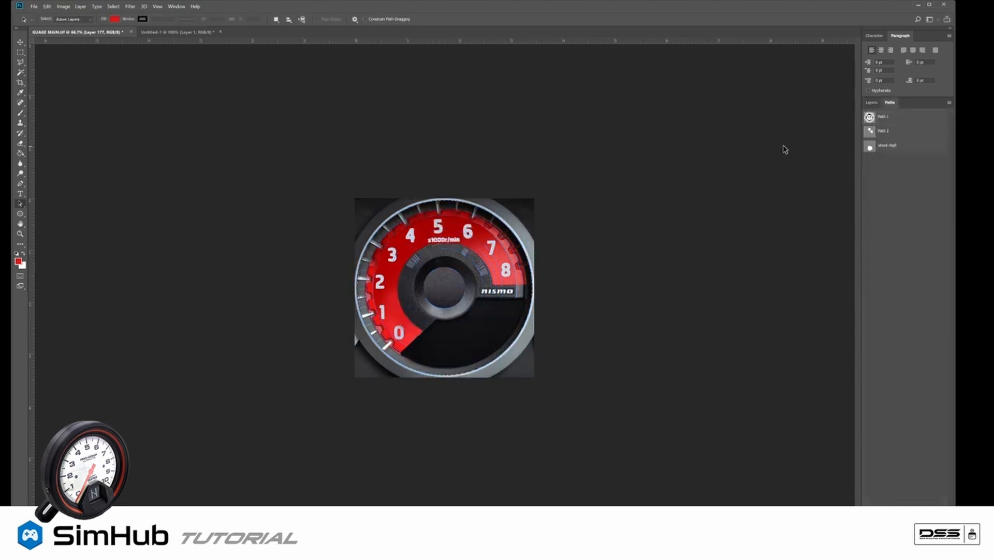
left_click(871, 102)
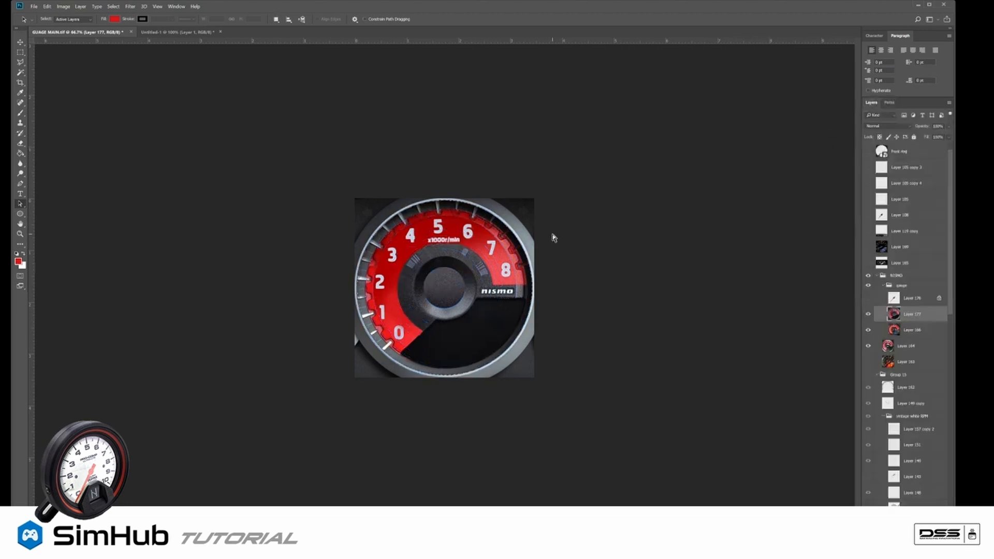
Step: Copy the selected gauge face from Layer 177 to a new layer and stretch its left edge slightly outwards
key("ctrl+j")
key("ctrl+t")
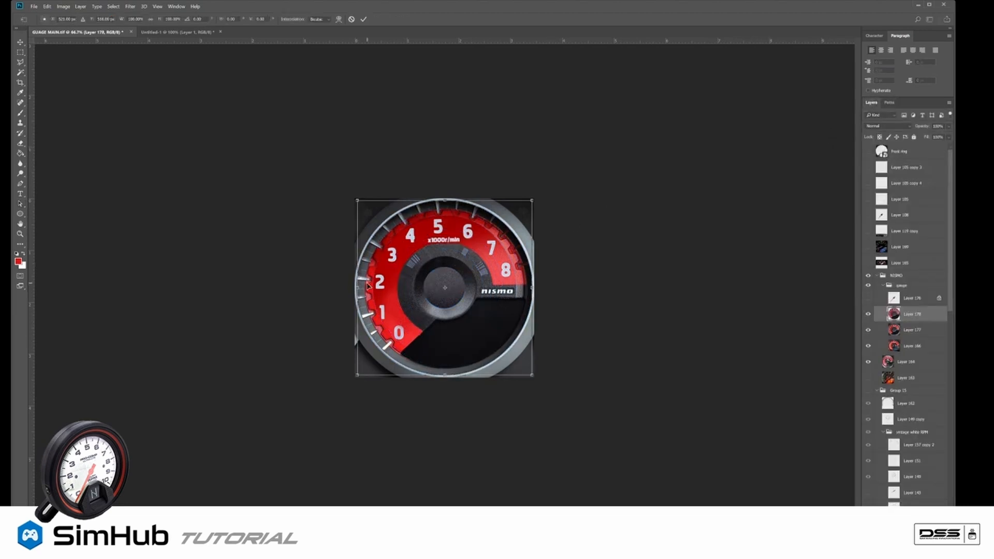
left_click_drag(356, 289, 350, 290)
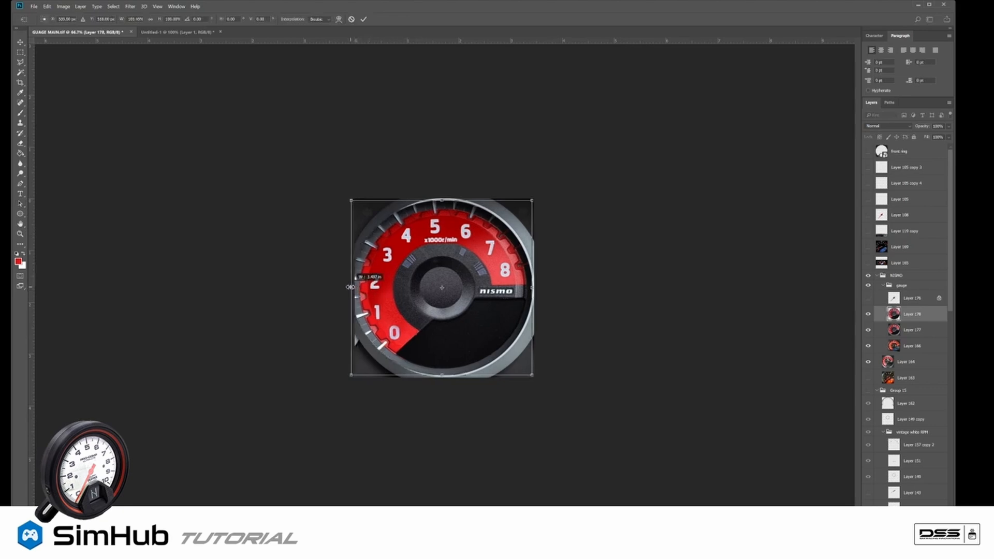
key("Return")
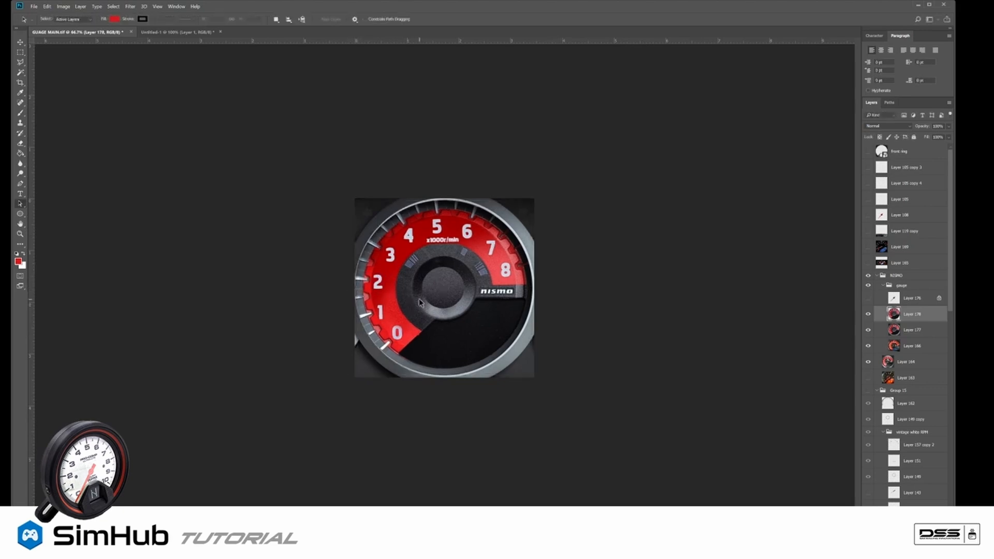
Step: Try to select the area outside the outermost circle of Path 1, and clear the selection
left_click(890, 103)
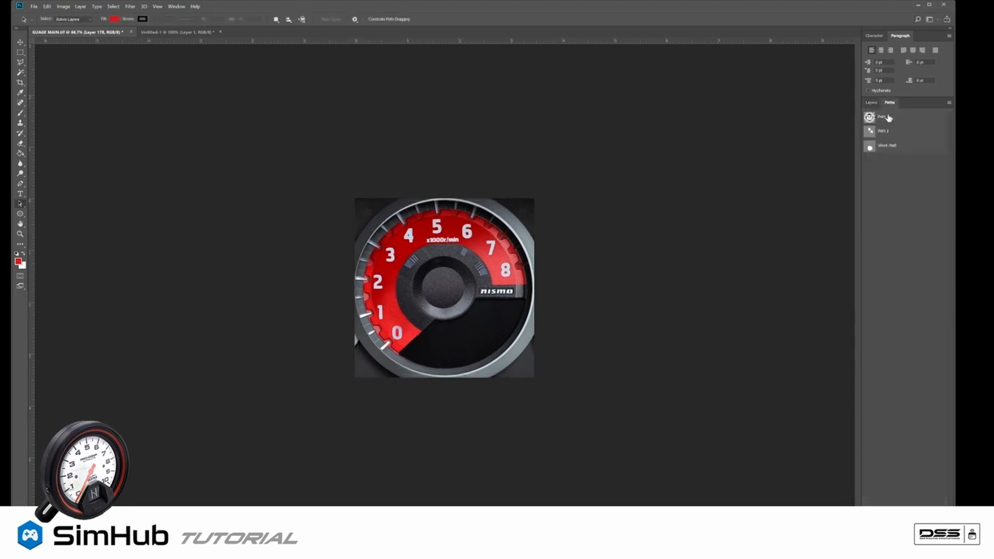
left_click(888, 146)
left_click(894, 117)
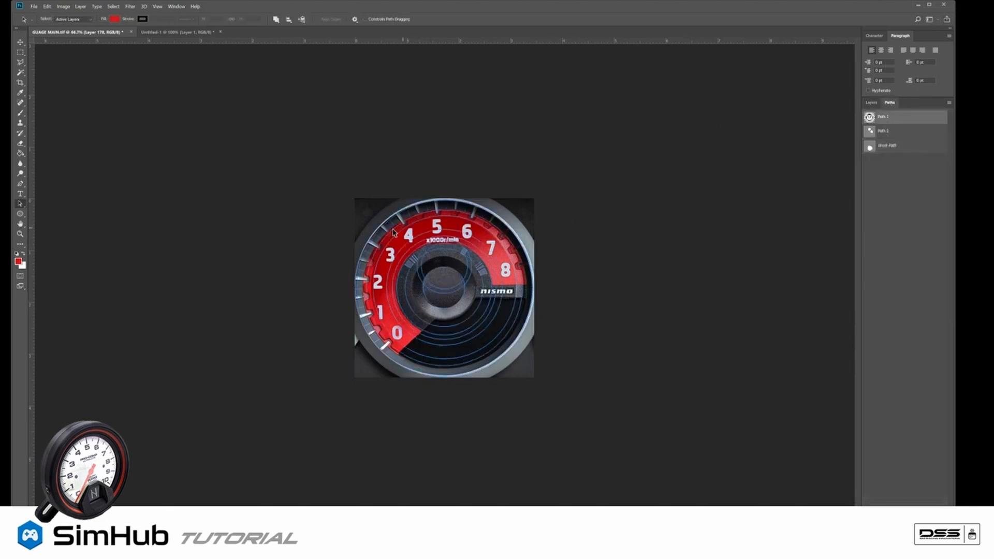
right_click(385, 227)
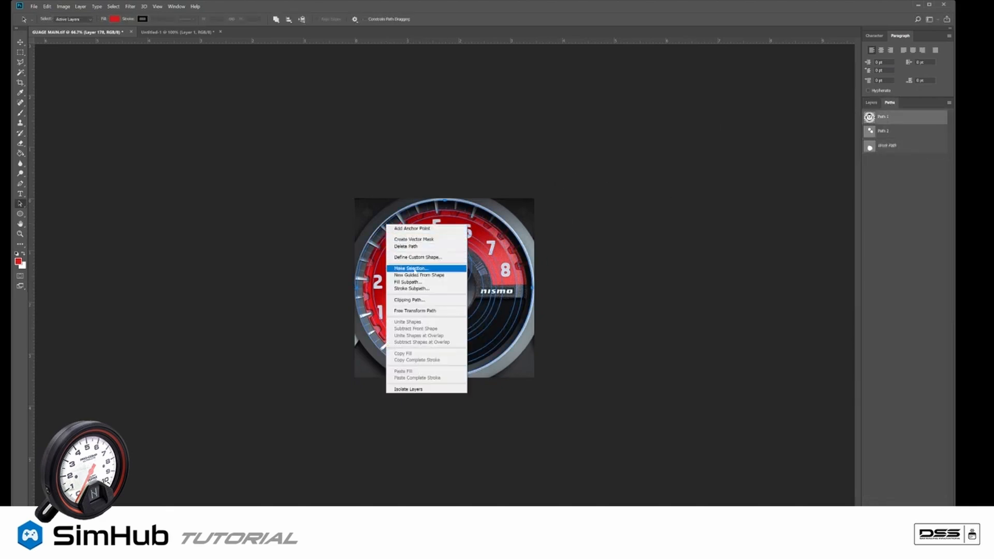
left_click(409, 270)
left_click(528, 156)
left_click(911, 224)
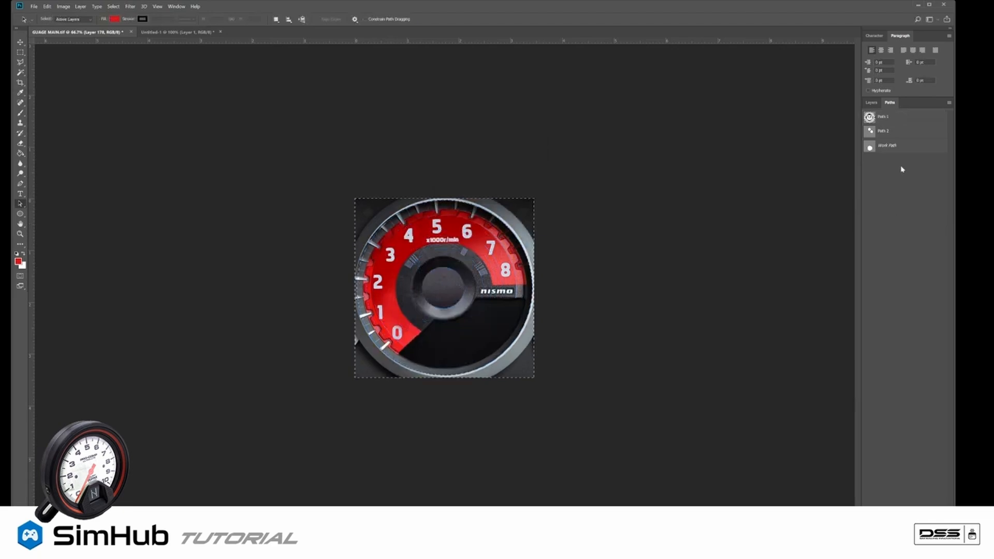
left_click(872, 103)
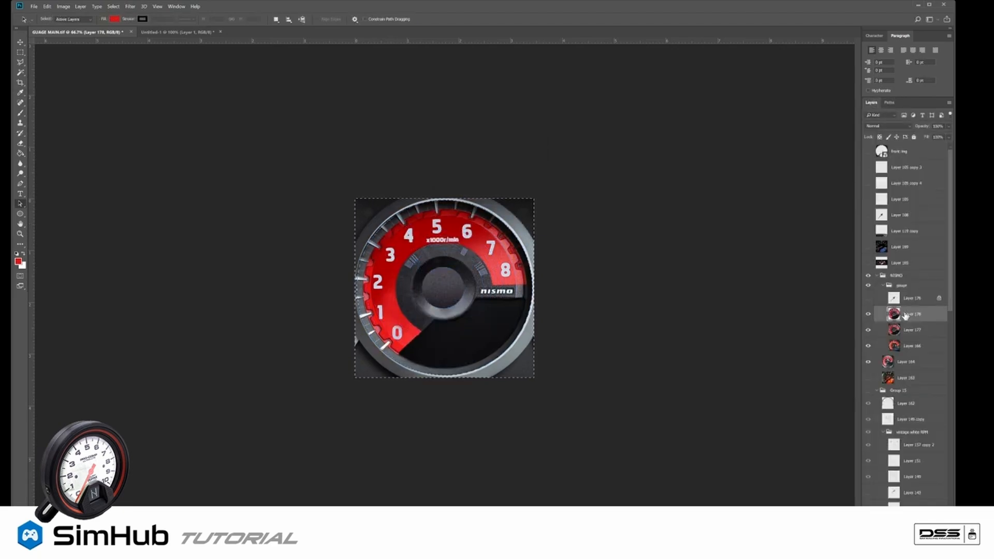
key("ctrl+d")
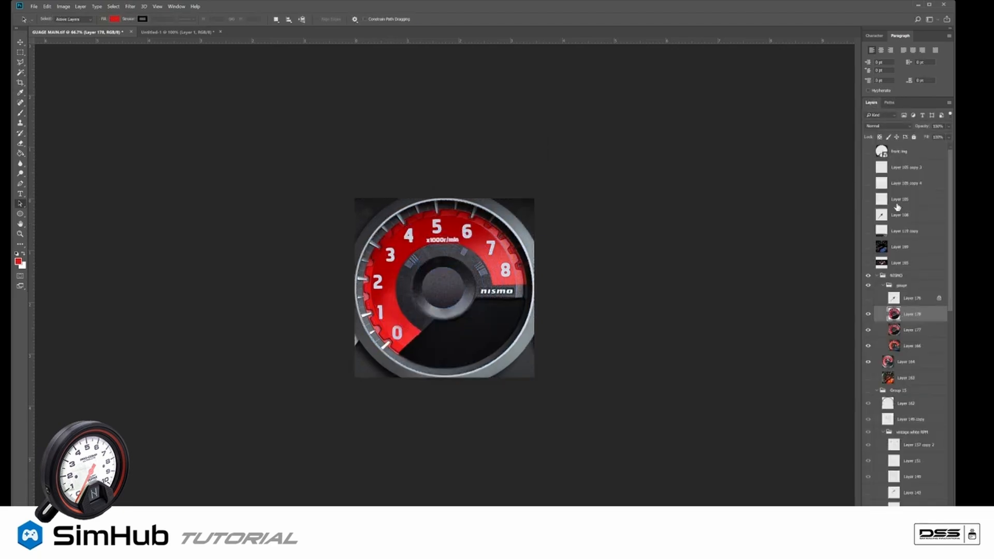
left_click(889, 103)
left_click(896, 124)
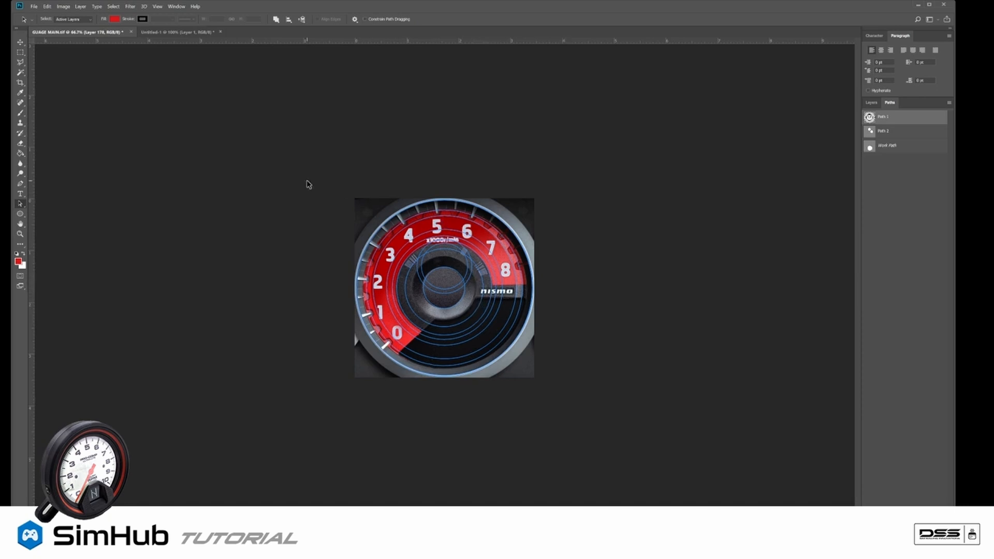
left_click(901, 179)
left_click(35, 7)
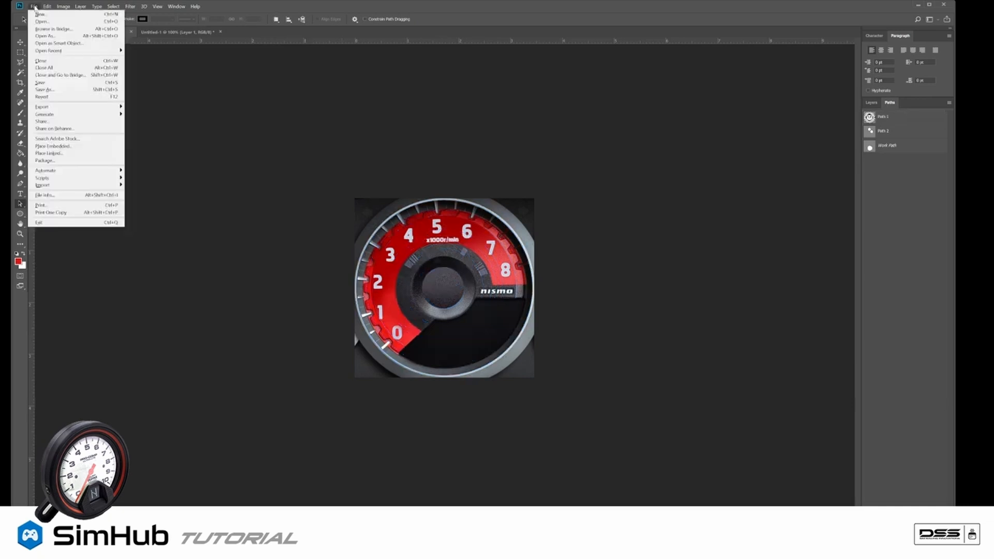
left_click(495, 9)
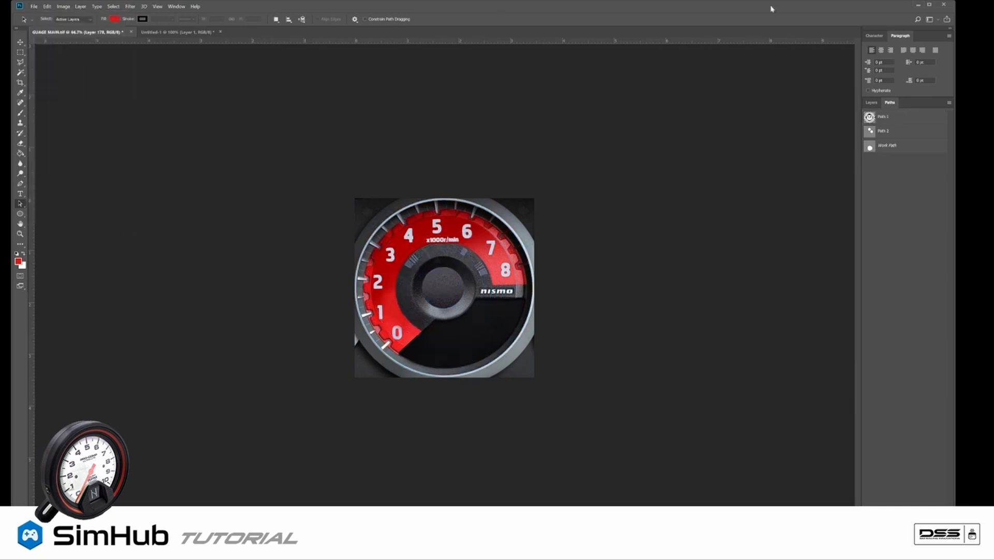
left_click(871, 102)
scroll(906, 315, "down", 5)
scroll(922, 365, "down", 10)
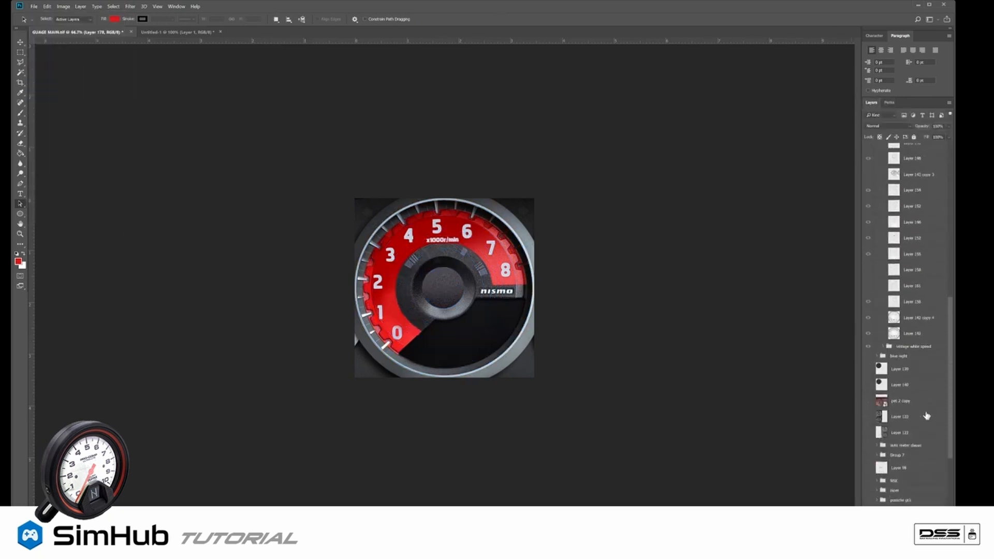
scroll(920, 449, "up", 11)
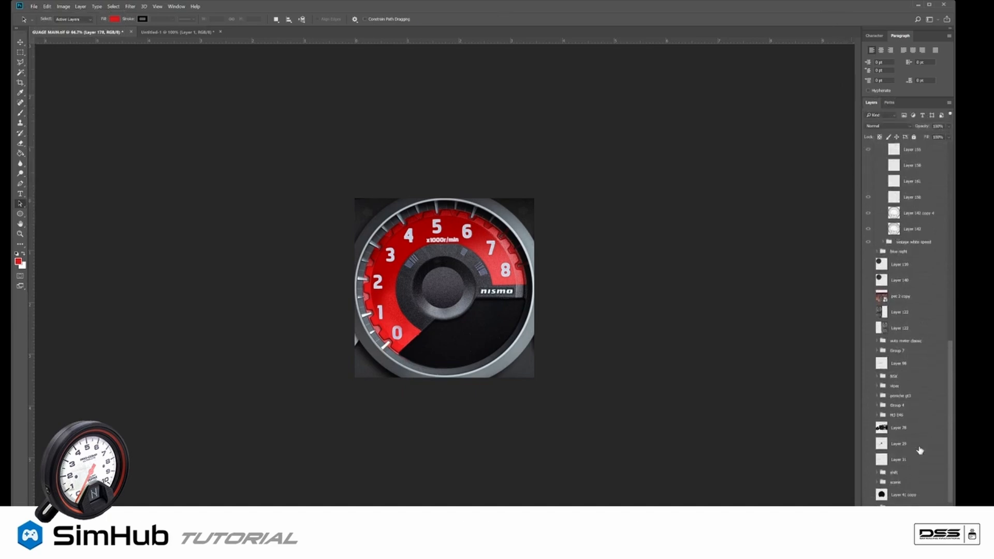
Step: Make a selection from the outermost circle of Path 1 and invert it to cover the area outside the gauge
left_click(889, 103)
left_click(892, 118)
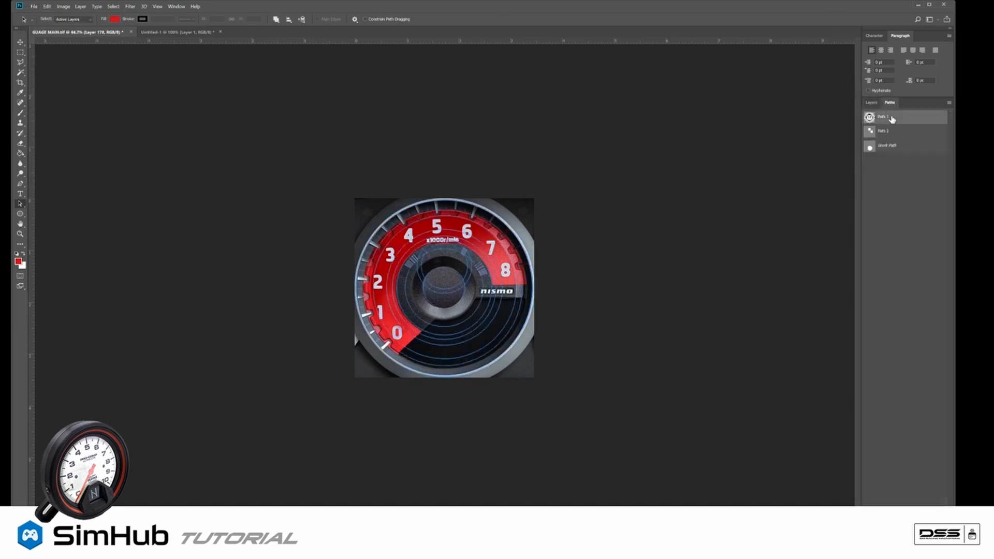
right_click(453, 202)
left_click(487, 250)
left_click(528, 155)
left_click(871, 102)
scroll(912, 196, "up", 5)
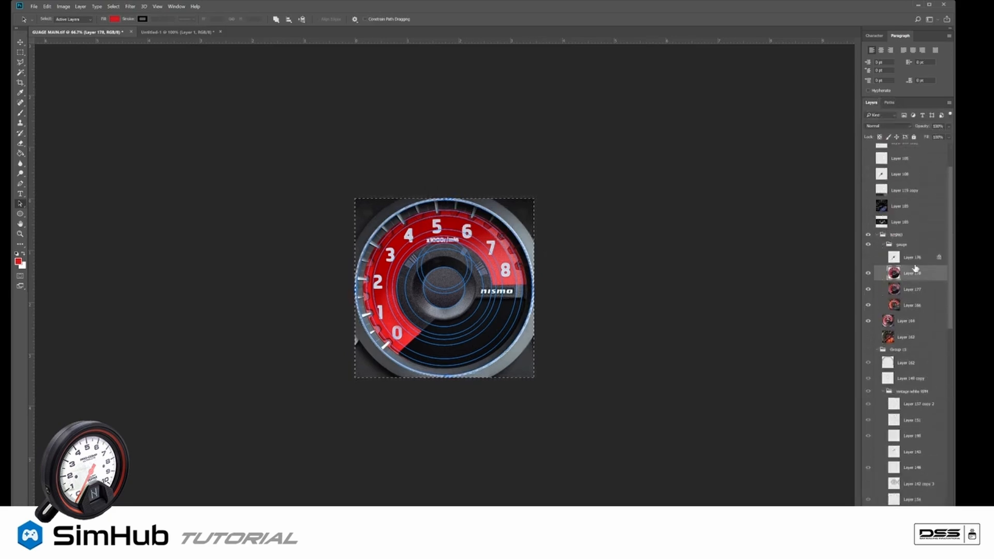
Step: Paint the selected corners around the gauge black on a new layer using an enlarged brush, and deselect
left_click(879, 350)
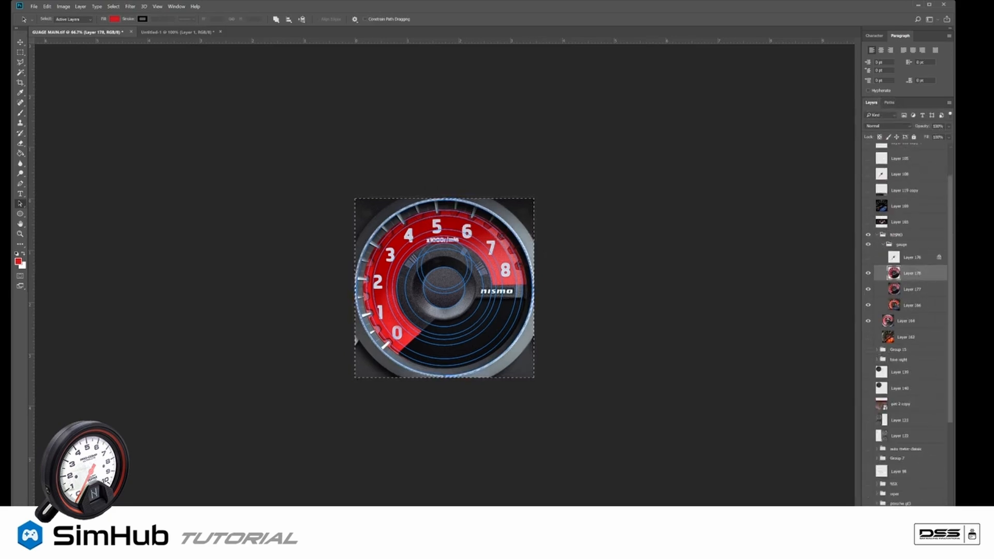
left_click(931, 510)
key("b")
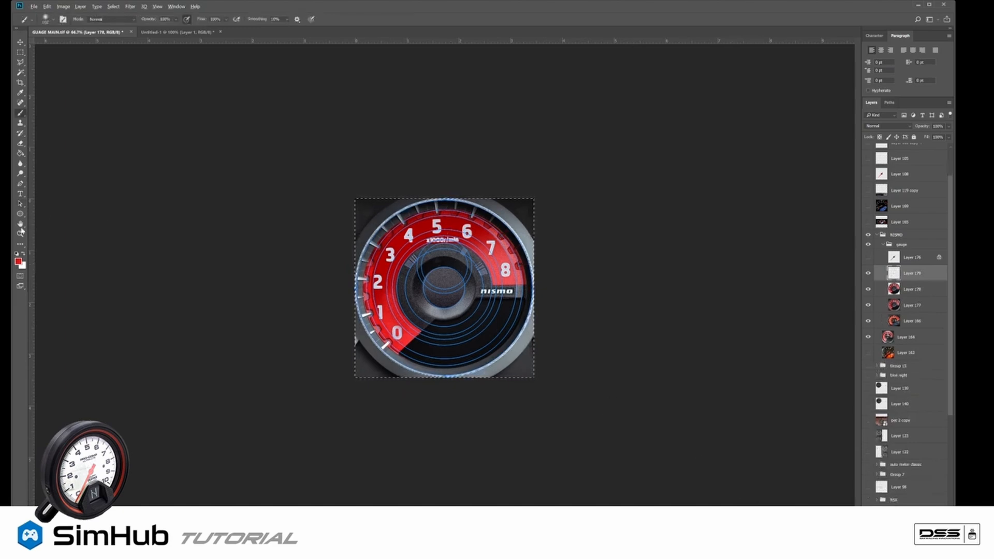
key("d")
right_click(486, 263)
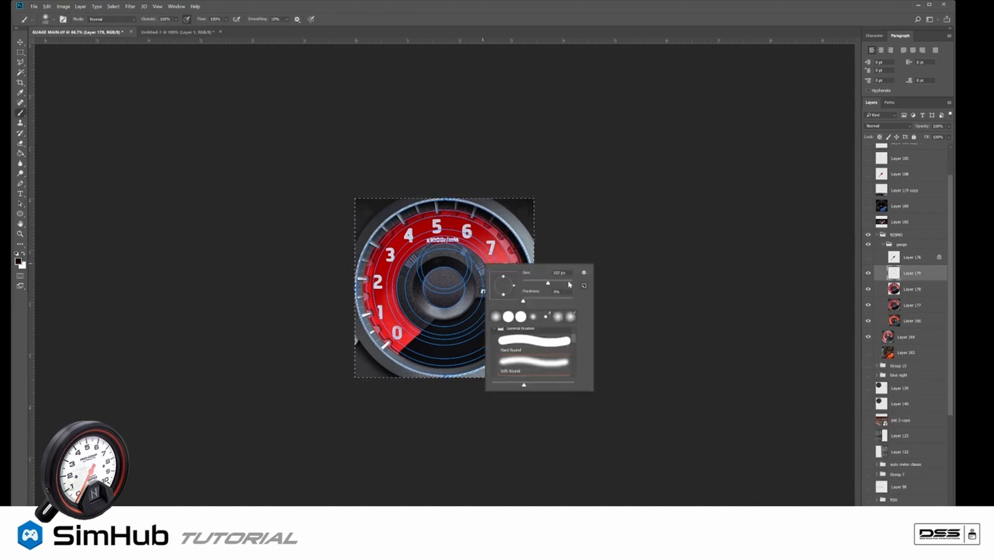
left_click(569, 282)
mouse_move(546, 204)
left_mouse_down()
mouse_move(555, 195)
mouse_move(251, 349)
mouse_move(535, 382)
left_mouse_up()
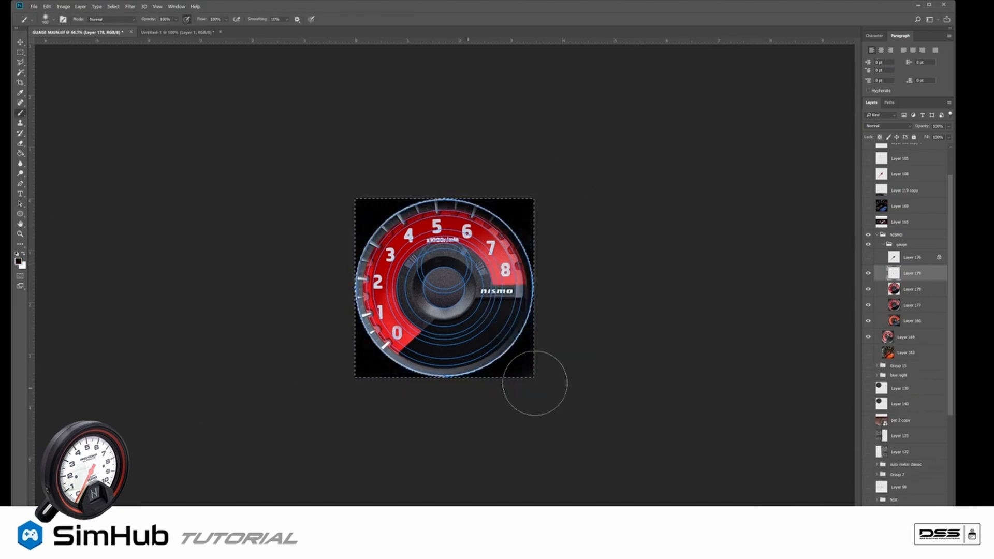
key("ctrl+d")
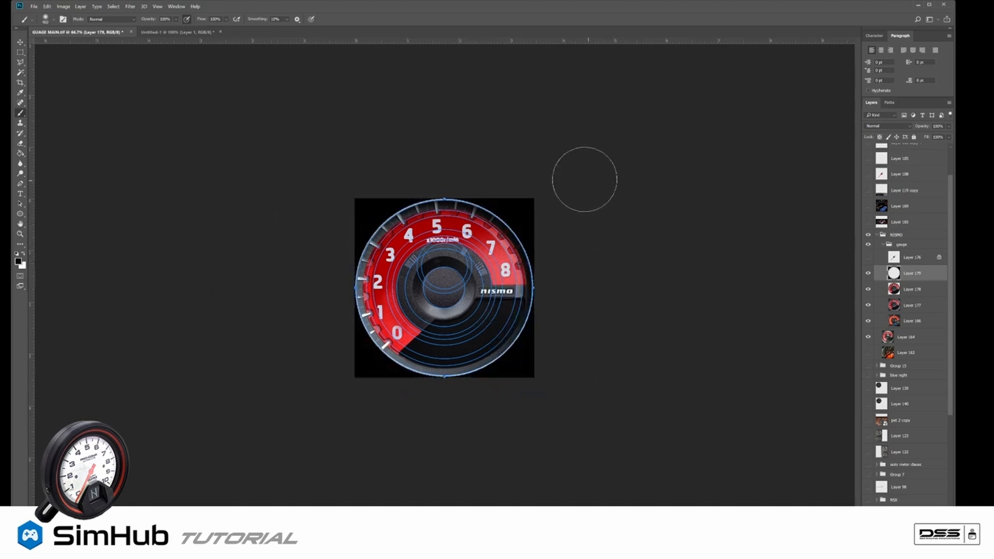
Step: Save the gauge face as a JPEG named "NISMO GTR R35 RPM" in the GUAGE FACES folder
left_click(34, 6)
left_click(60, 90)
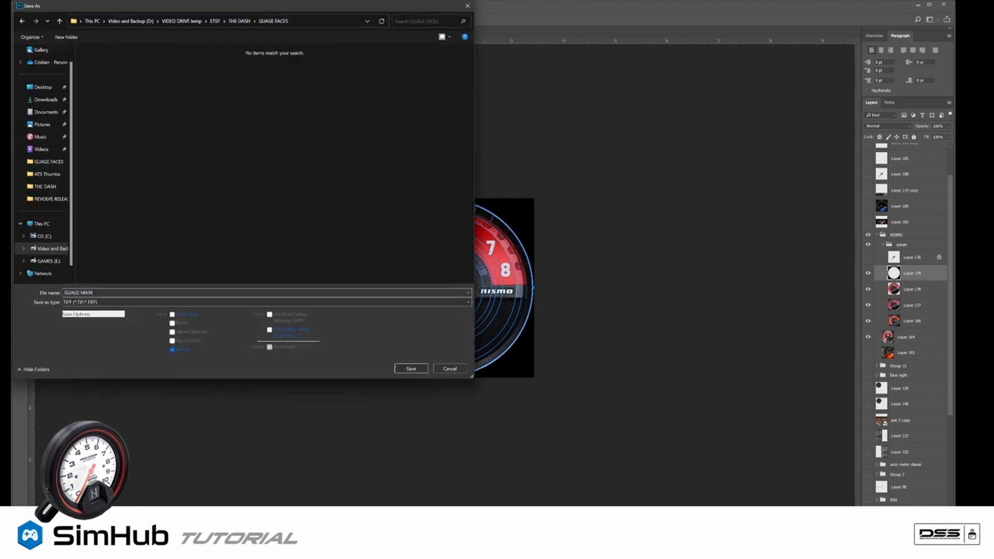
left_click(137, 302)
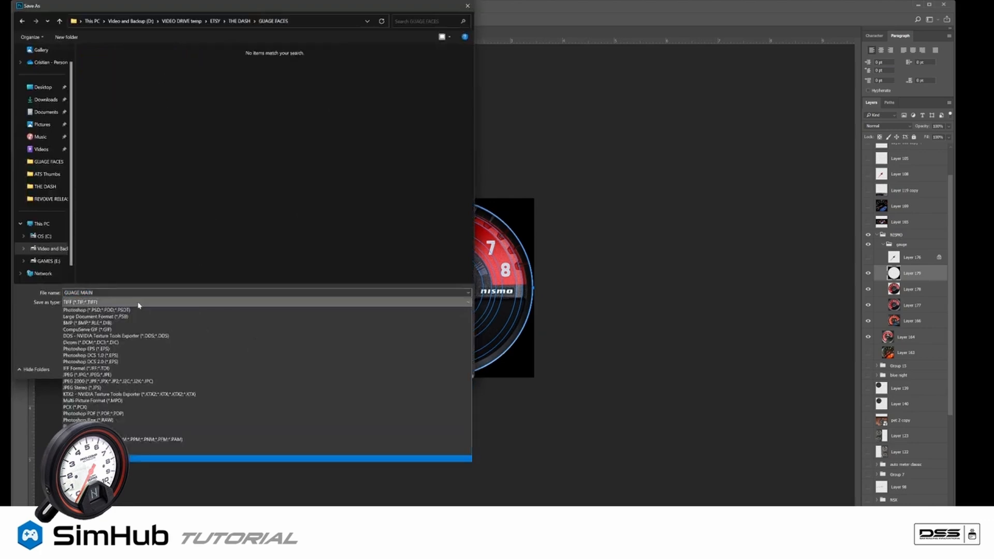
left_click(114, 375)
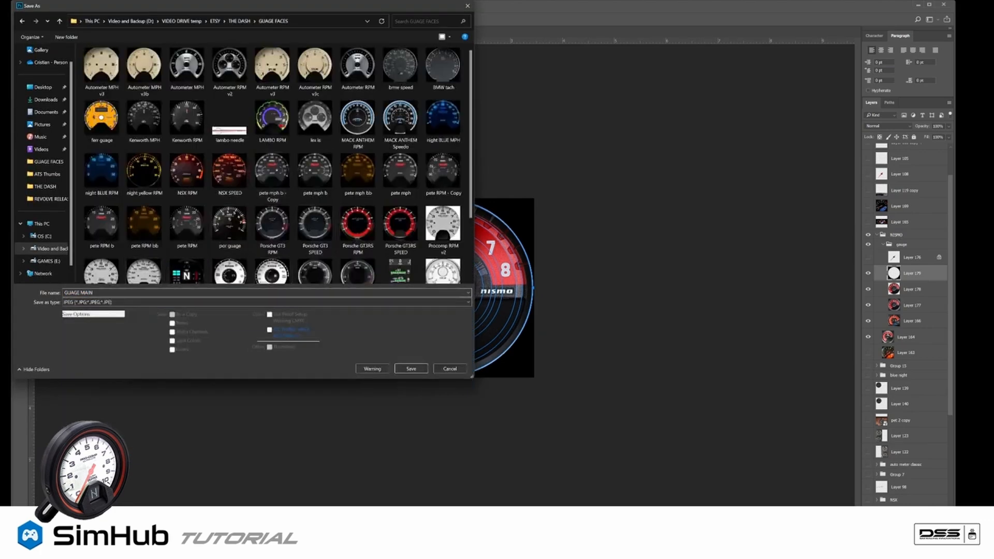
left_click(78, 293)
type("NISMO")
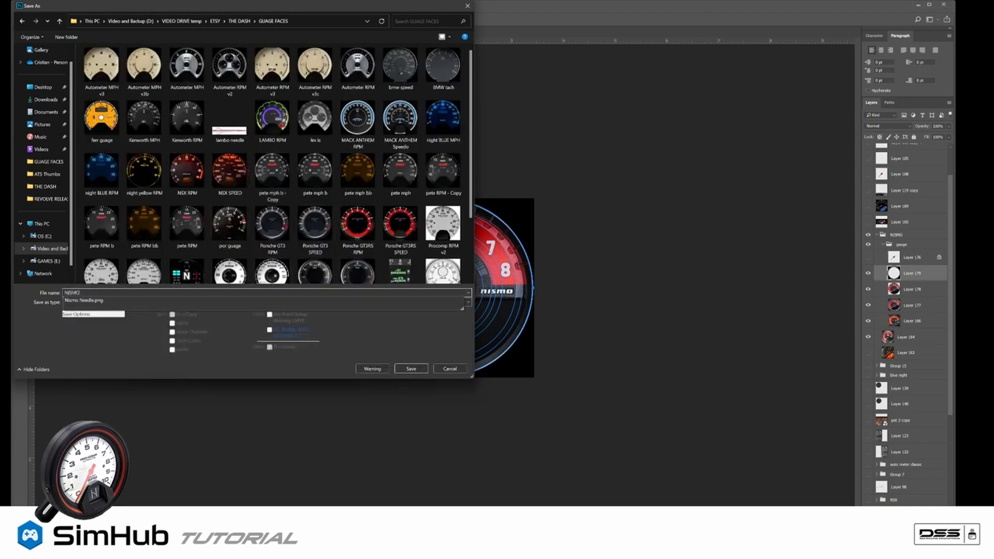
type(" GTR R35 RPM")
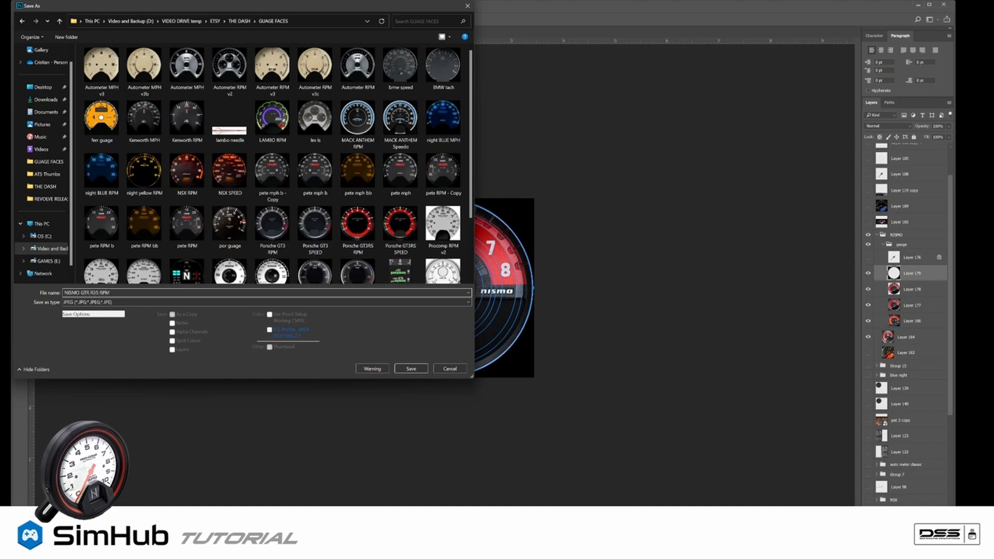
left_click(411, 369)
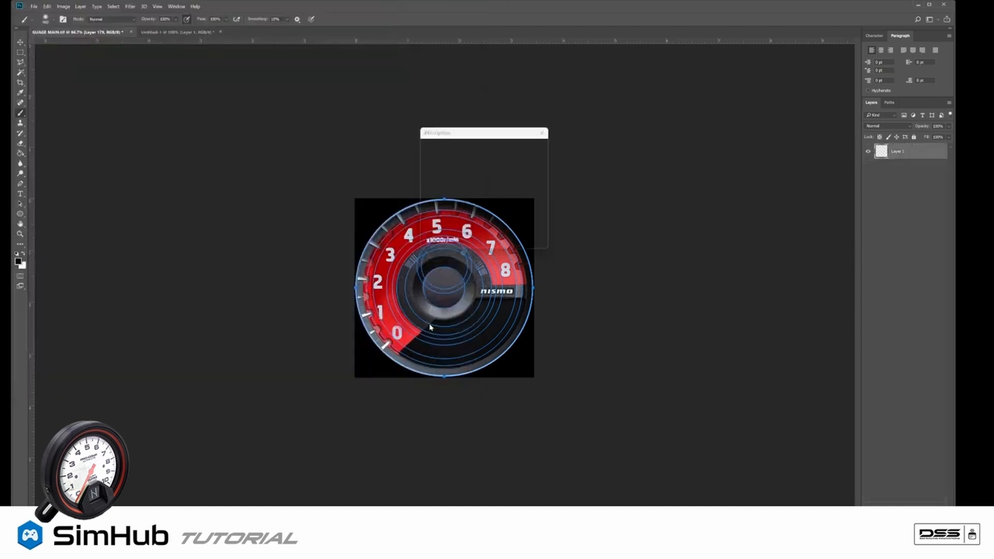
left_click(532, 149)
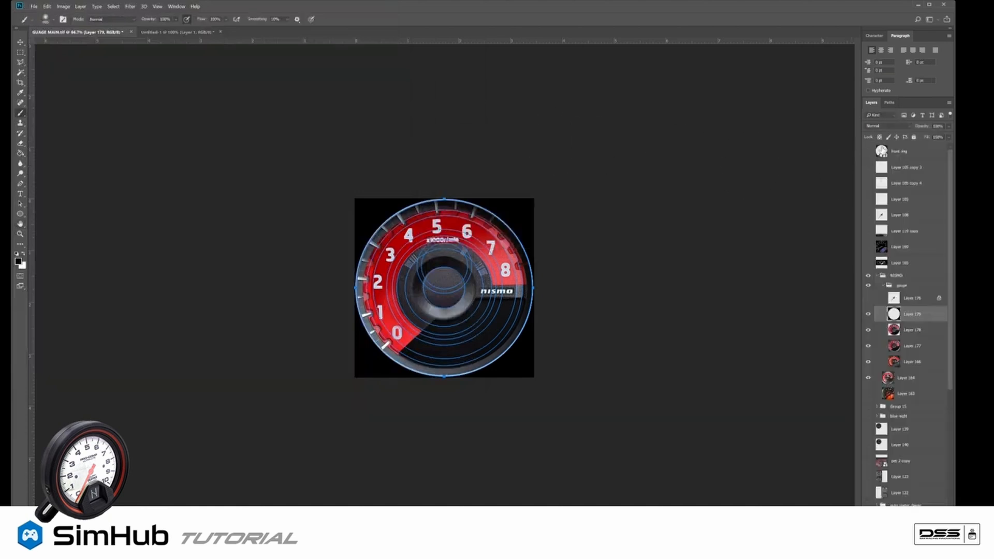
Step: Delete Layer 178 from the gauge group and deselect Path 1 to hide its circle outlines
left_click(890, 103)
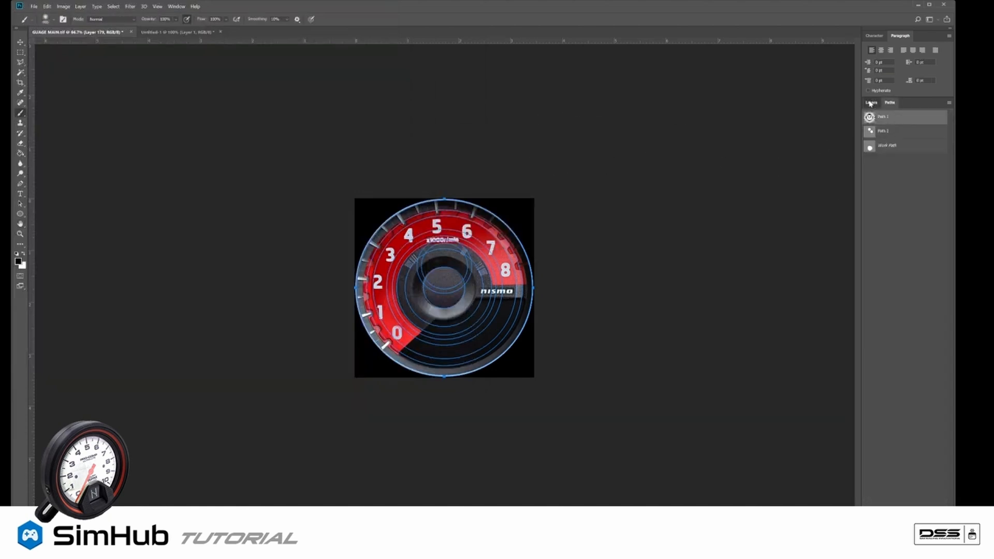
left_click(871, 103)
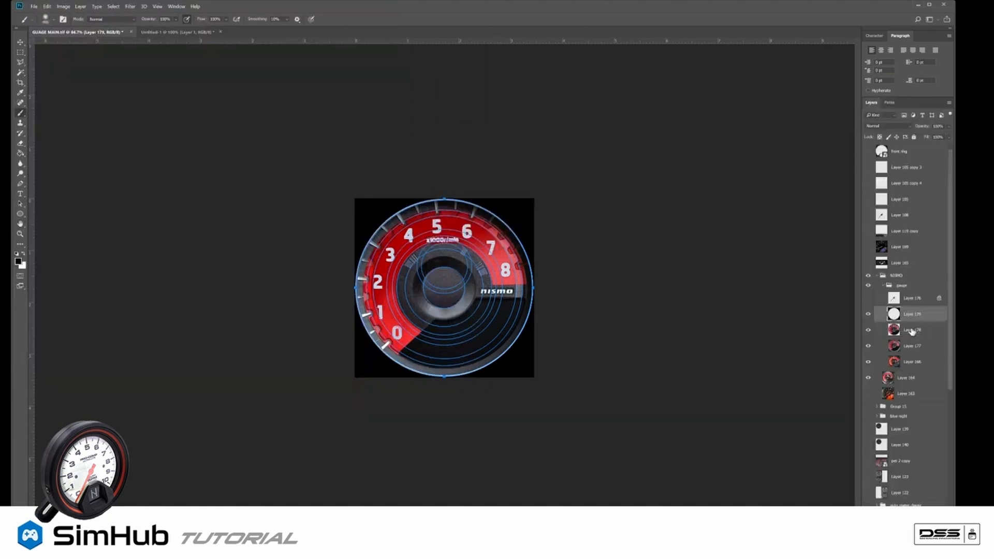
left_click(912, 331)
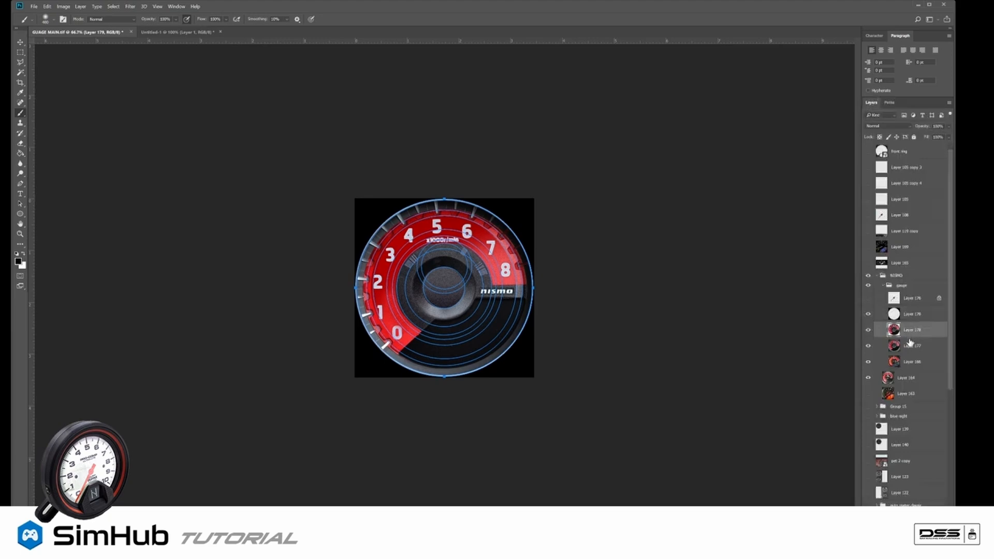
key("Delete")
left_click(21, 42)
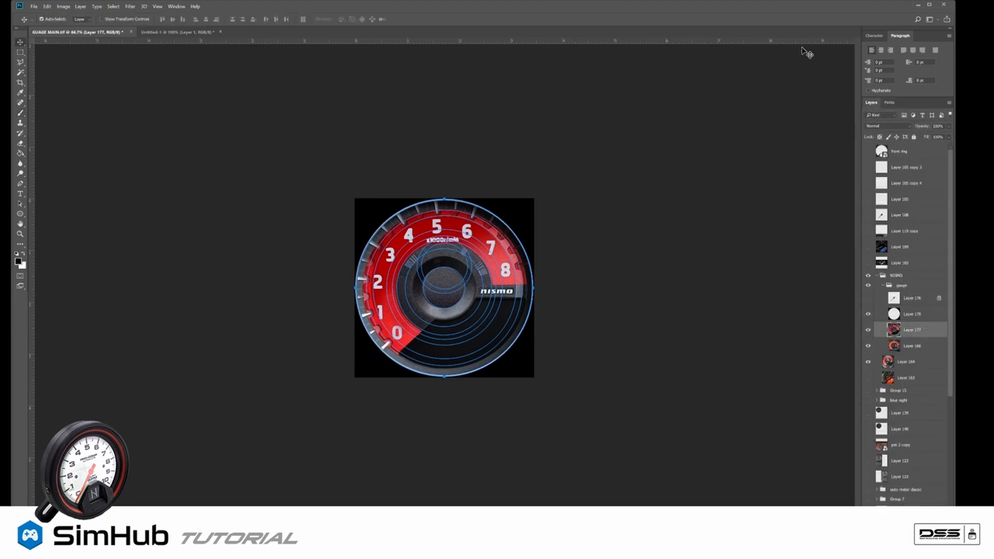
left_click(890, 102)
left_click(890, 181)
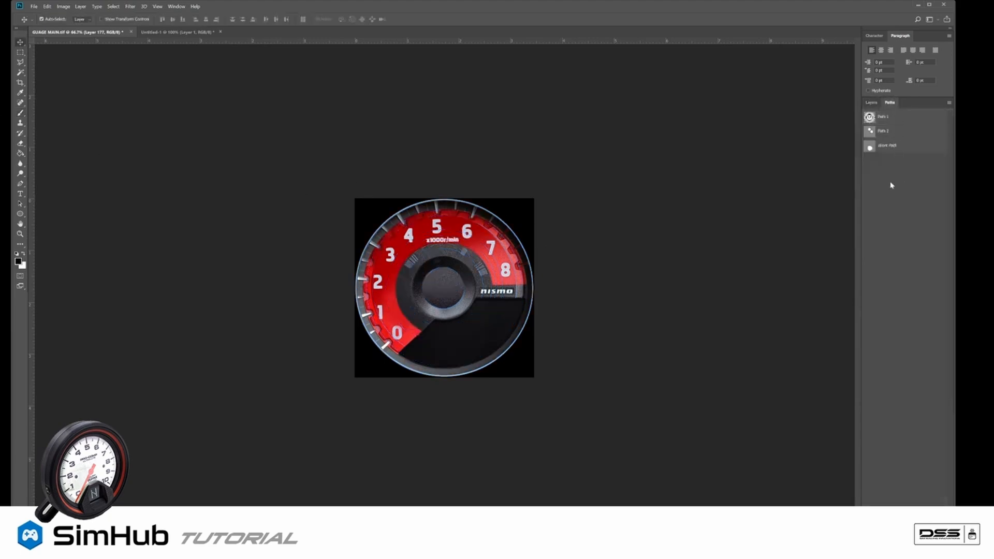
left_click(871, 103)
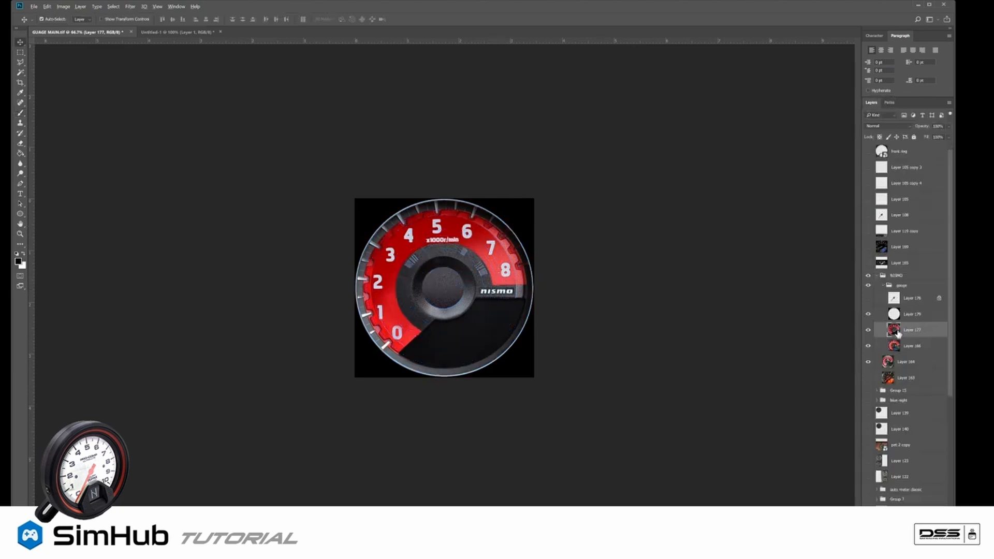
Step: Duplicate Layer 177 and try moving the copy sideways to bring its speedometer over the canvas
key("ctrl+j")
key("ctrl+t")
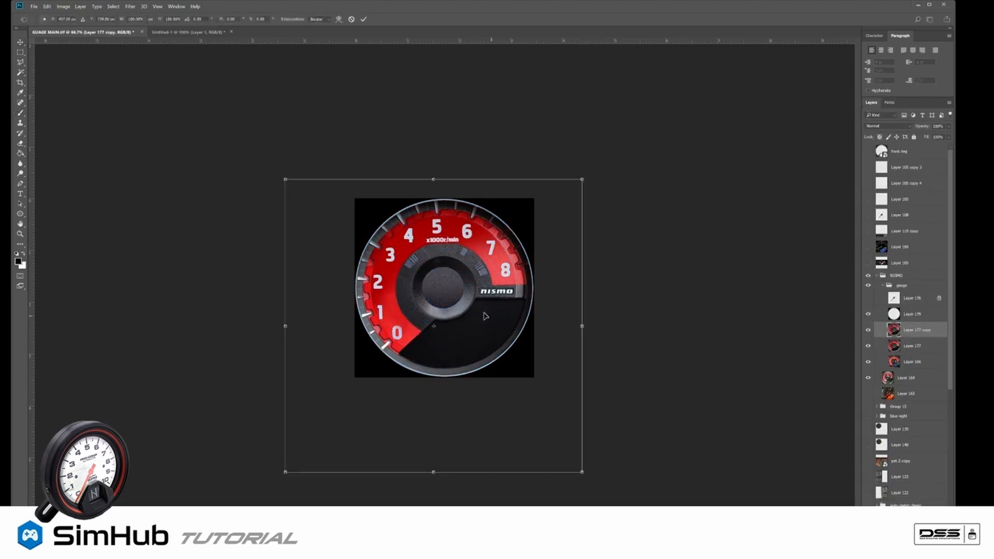
left_click_drag(473, 312, 602, 311)
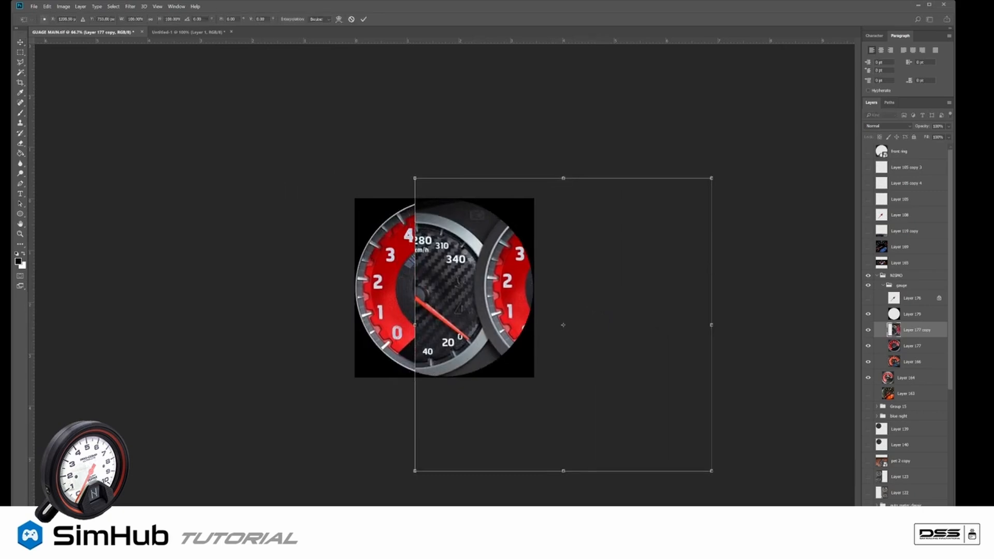
Step: Switch to the browser, check the opened instrument cluster photos for a usable speedometer, and close one Facebook tab
key("alt+Tab")
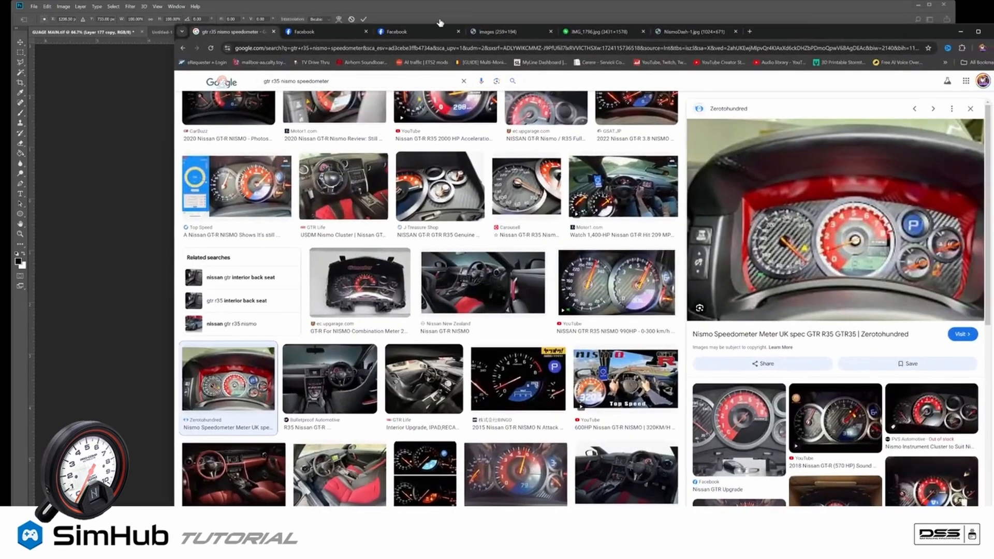
left_click(505, 32)
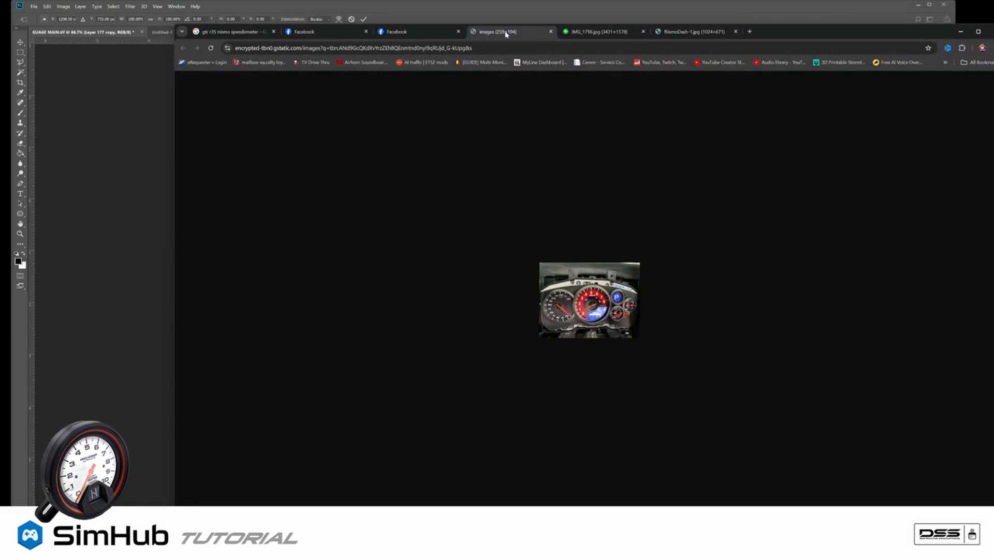
left_click(588, 33)
left_click(673, 32)
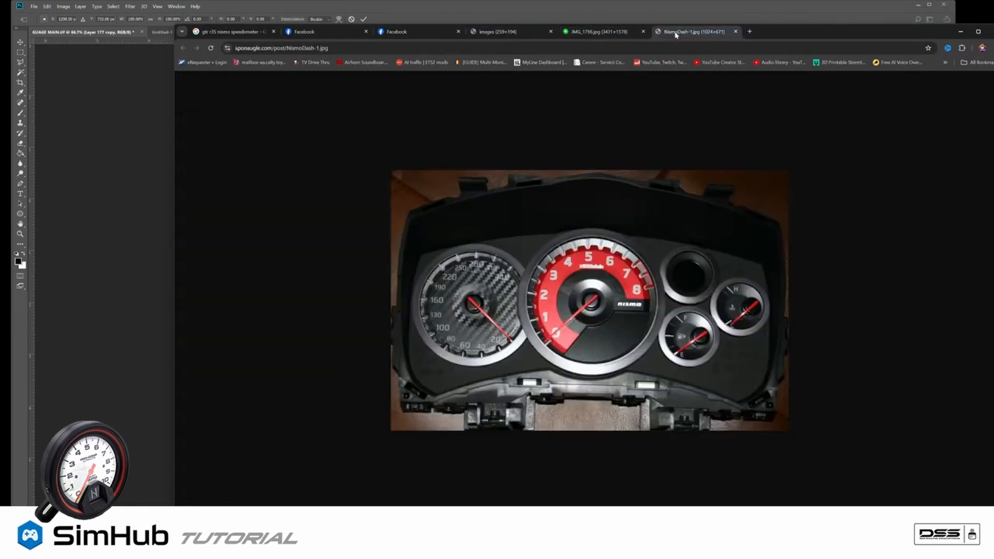
left_click(366, 31)
Step: Browse the "gtr r35 nismo speedometer" image results and preview CarBuzz's 2020 Nissan GT-R NISMO interior photo
scroll(439, 216, "up", 5)
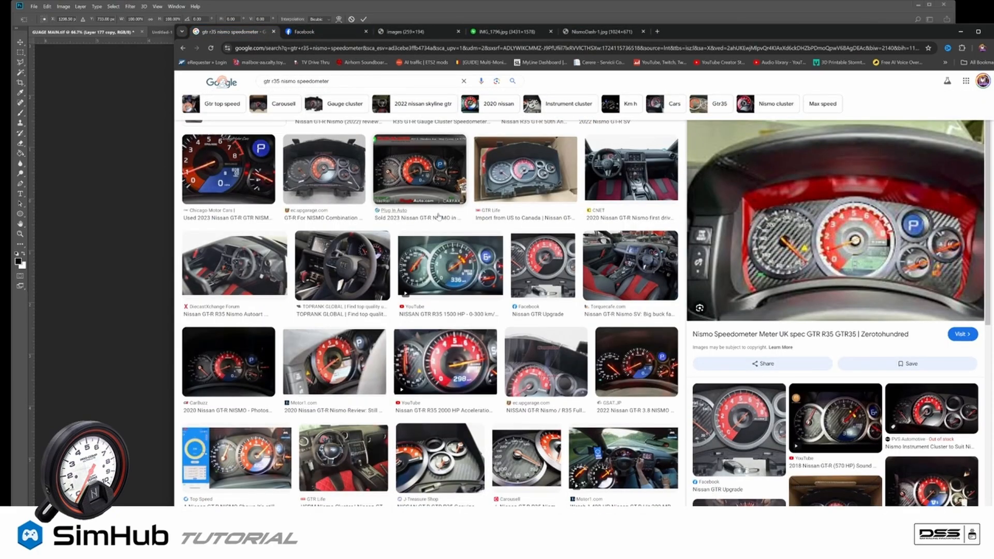
left_click(228, 371)
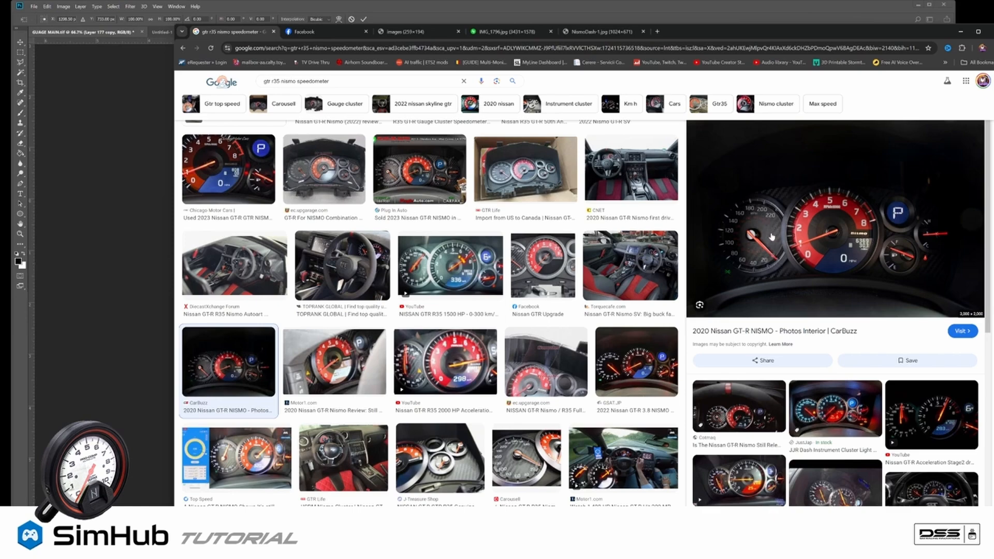
scroll(771, 236, "down", 4)
scroll(771, 237, "up", 4)
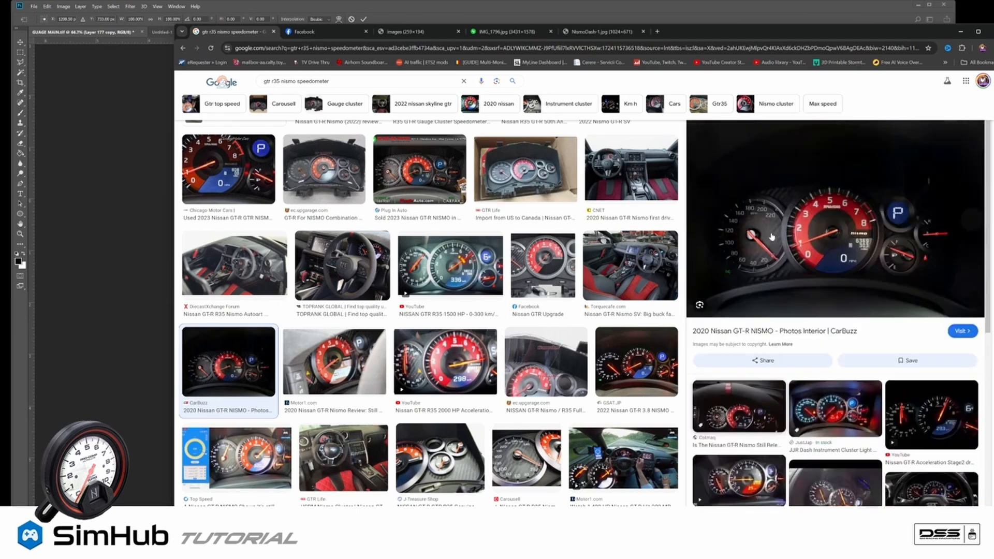
scroll(551, 206, "down", 10)
scroll(551, 206, "up", 5)
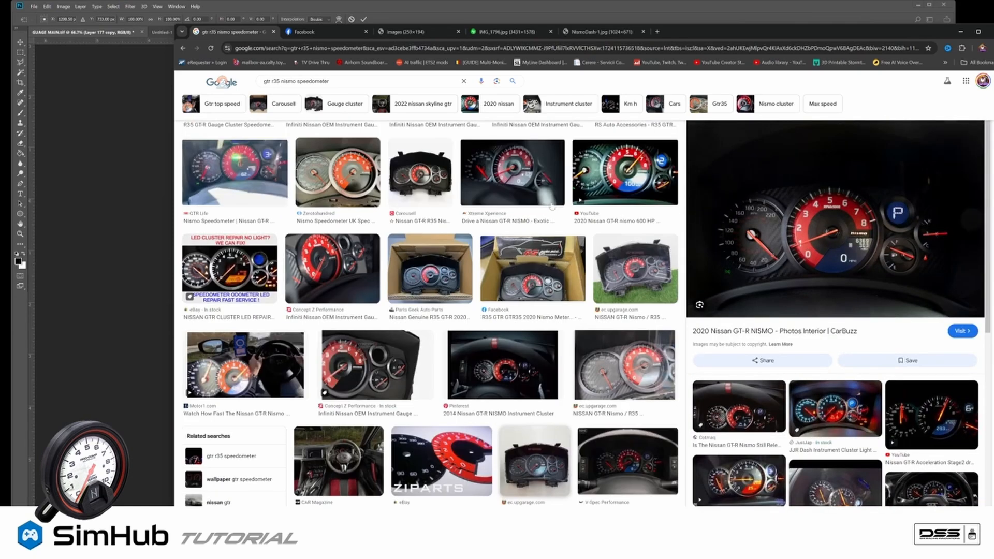
Step: Open the CarBuzz cluster photo in its own tab, inspect it at full size, and copy the image
right_click(828, 243)
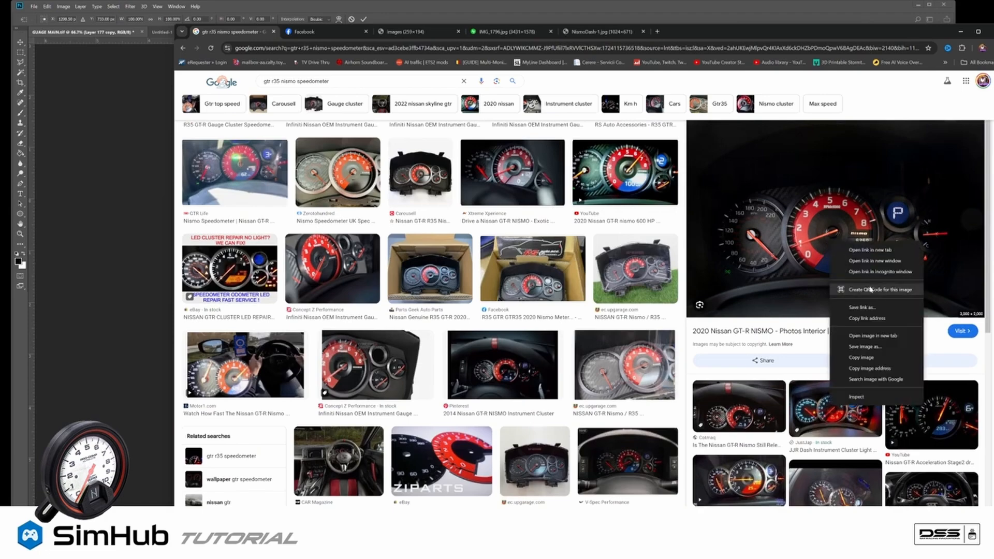
left_click(880, 340)
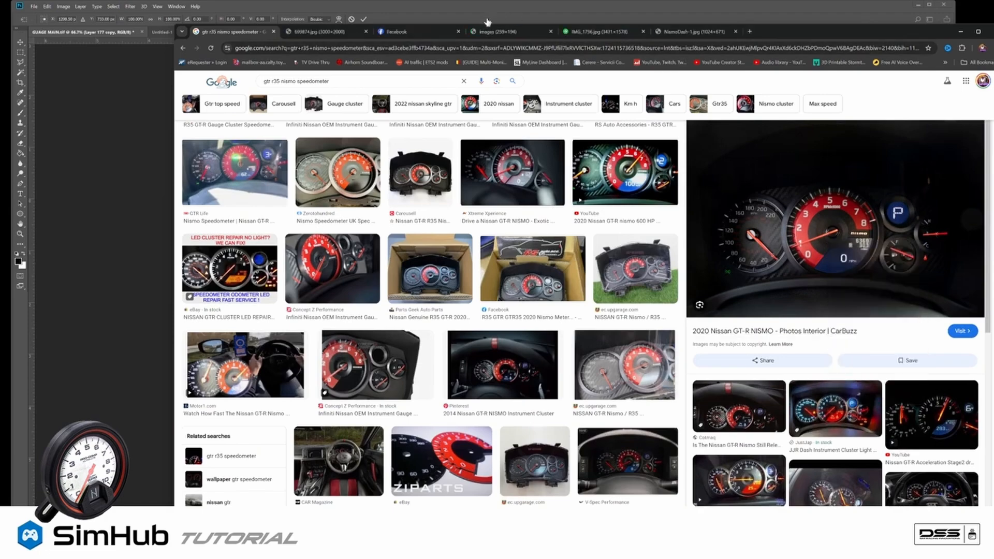
left_click(328, 32)
left_click(622, 287)
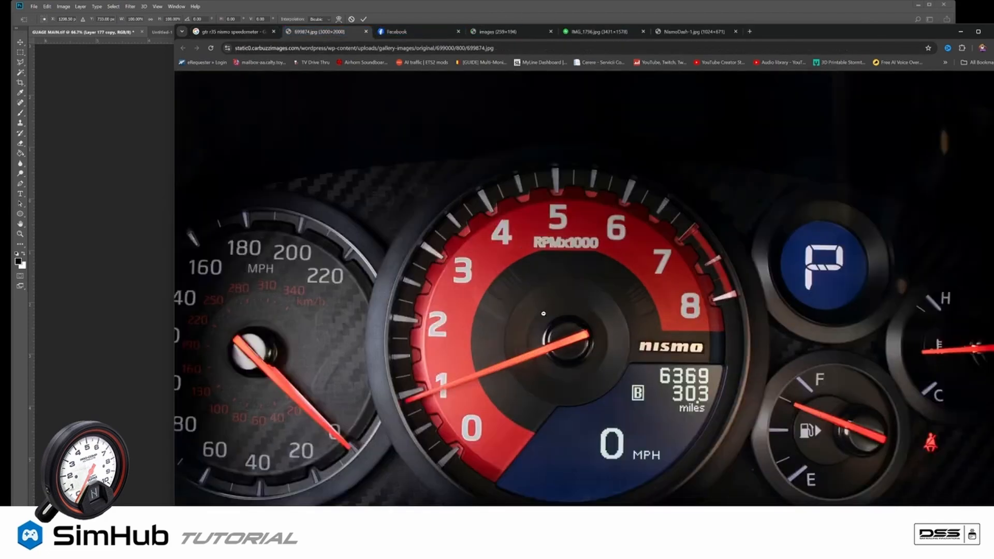
right_click(595, 307)
left_click(407, 316)
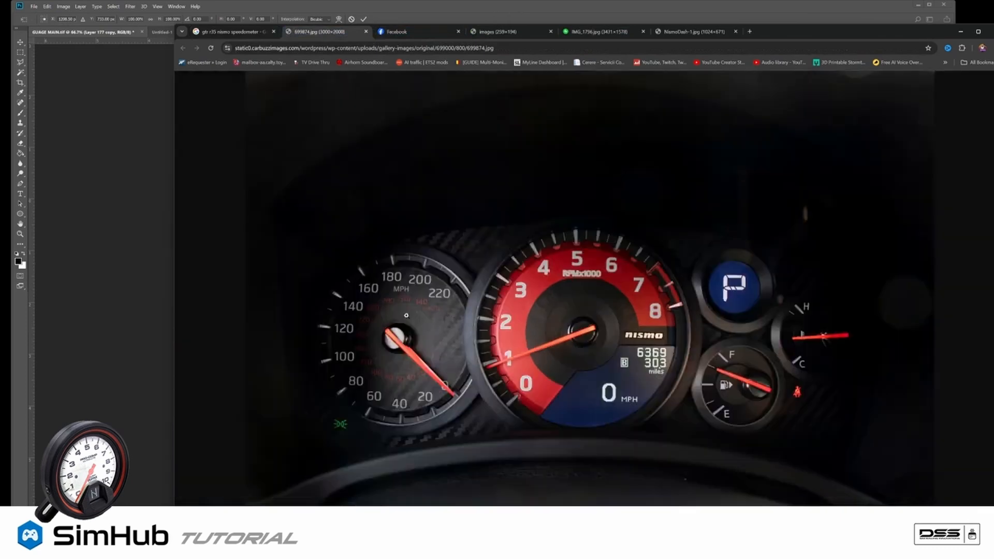
right_click(438, 312)
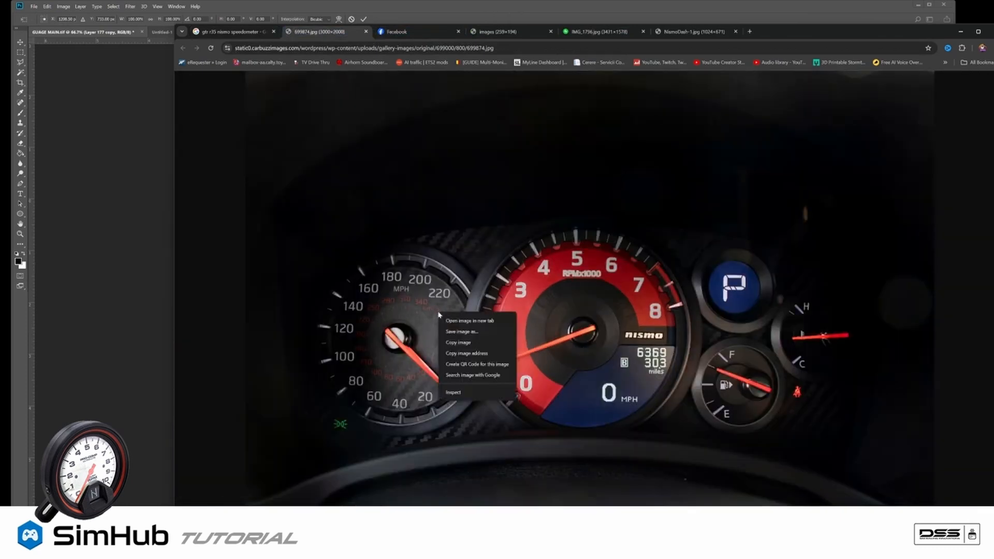
left_click(474, 344)
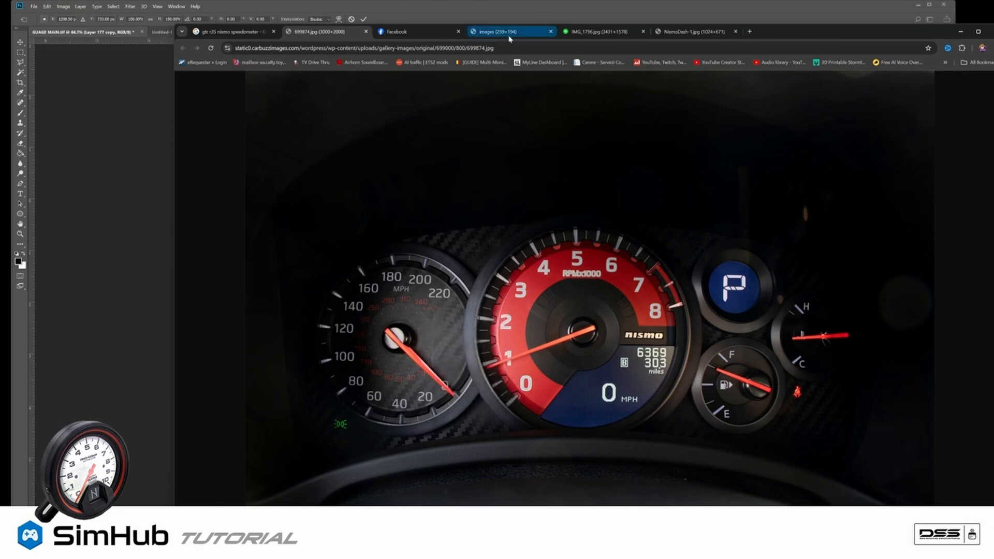
Step: Look through the images related to the CarBuzz photo and preview the first related GT-R Nismo result
left_click(250, 32)
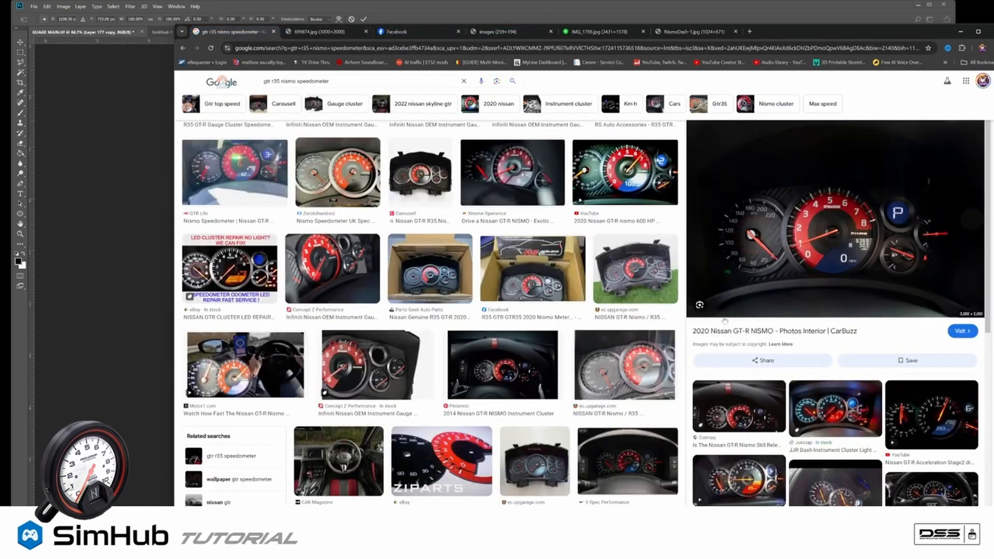
scroll(742, 336, "down", 2)
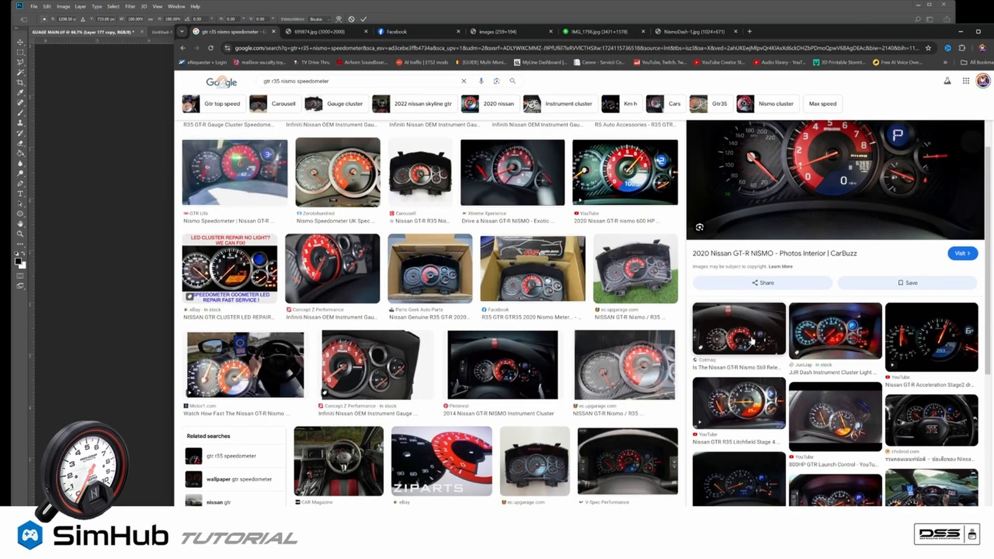
scroll(752, 340, "down", 3)
scroll(753, 337, "up", 3)
left_click(756, 330)
Step: Return to Photoshop, cancel the pending move of the Layer 177 copy, and paste the copied cluster photo above it
left_click(557, 16)
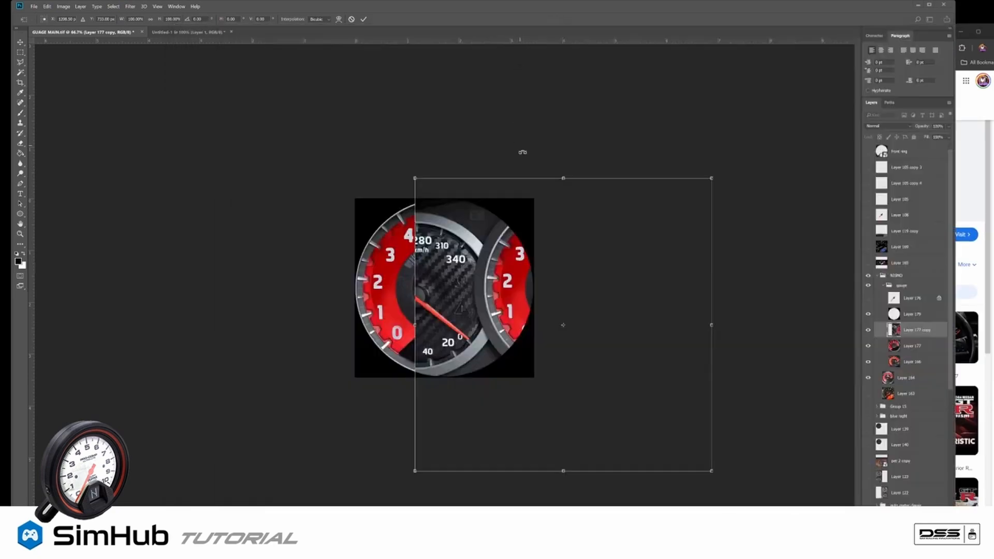
key("Escape")
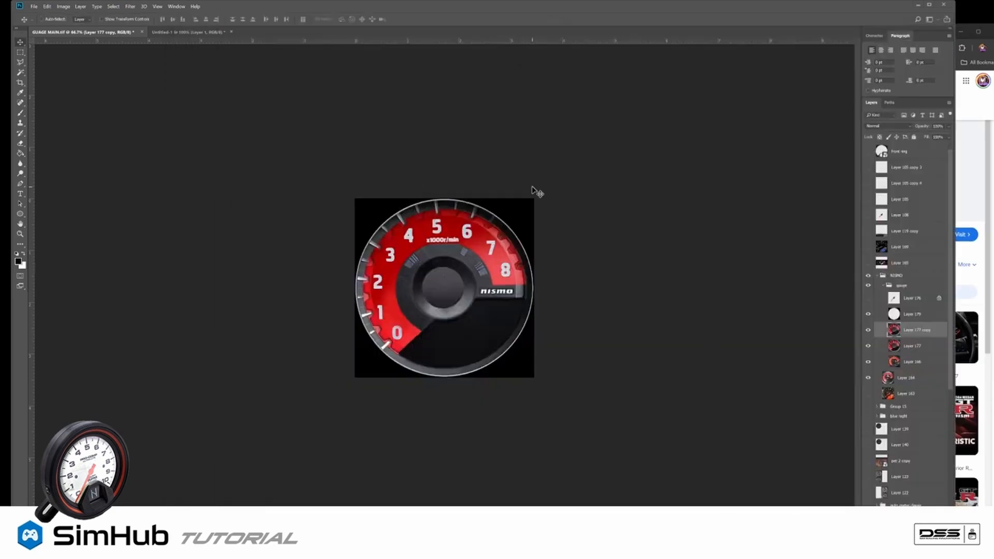
key("ctrl+v")
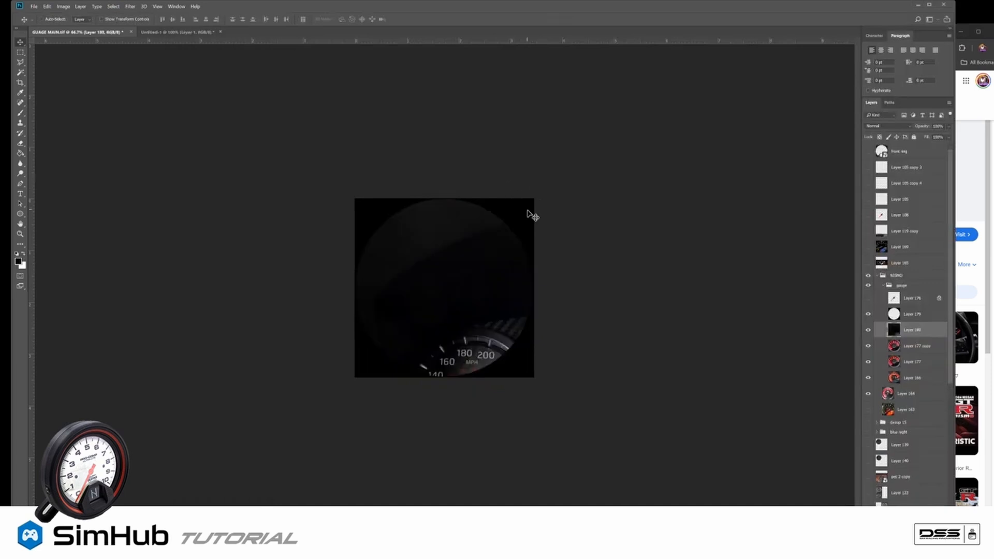
Step: Enlarge the pasted cluster photo to about 141% with Free Transform and fit its speedometer dial over the gauge circle
key("ctrl+t")
left_click_drag(431, 273, 420, 173)
key("ctrl+minus")
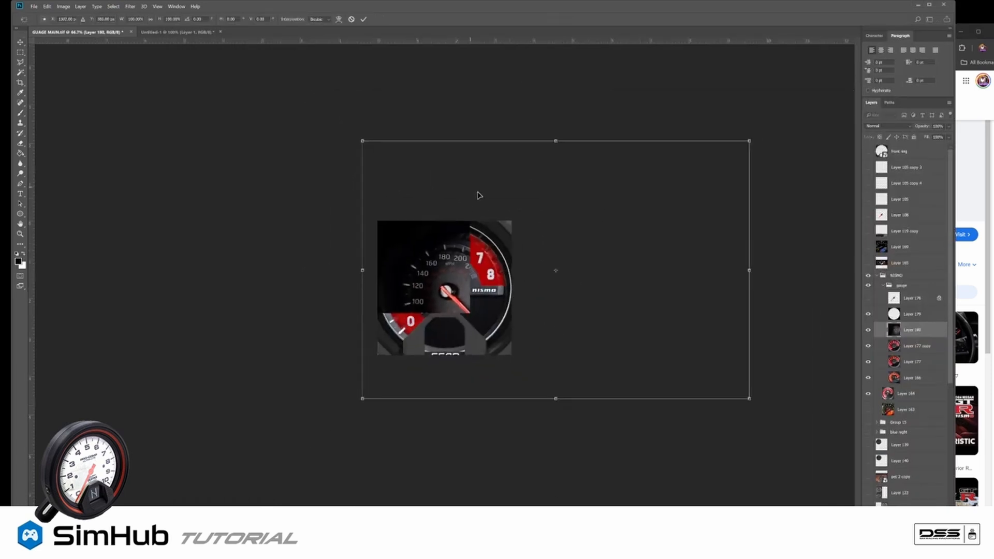
key("ctrl+minus")
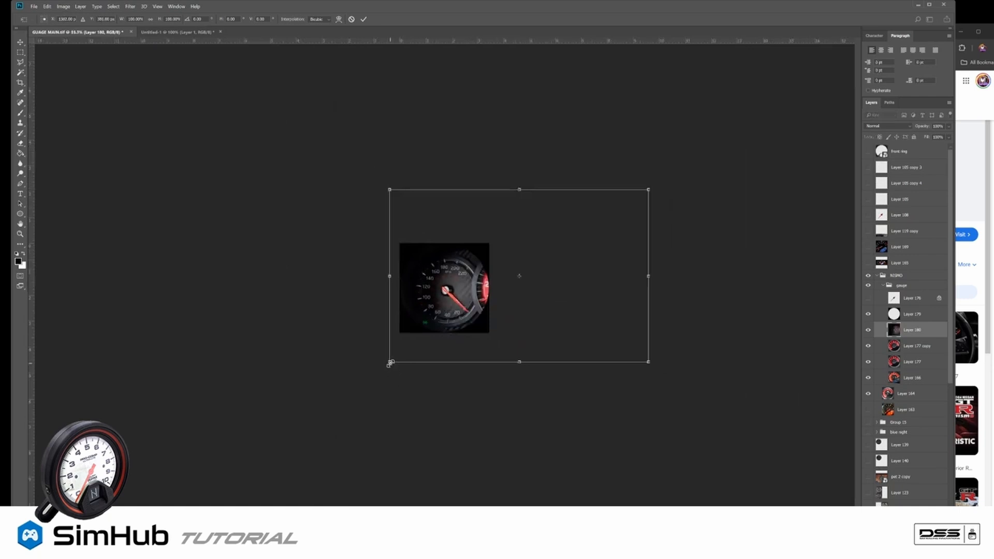
left_click_drag(390, 363, 334, 401)
left_click_drag(446, 366, 475, 362)
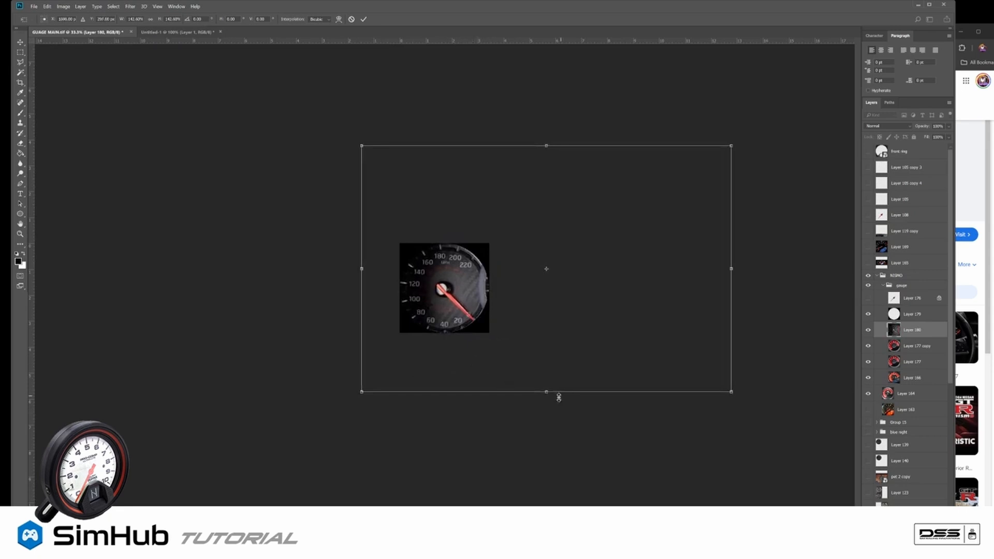
left_click_drag(362, 392, 364, 390)
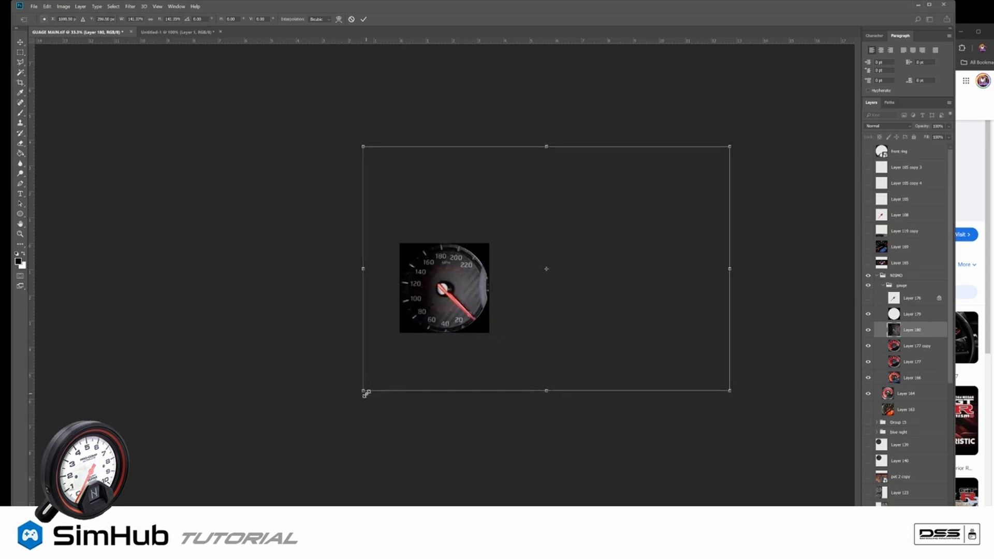
Step: Nudge the photo left and up, scale it down to about 137%, and apply the transform with the speedometer dial in the gauge circle
key("Left")
key("Left")
key("Up")
key("Up")
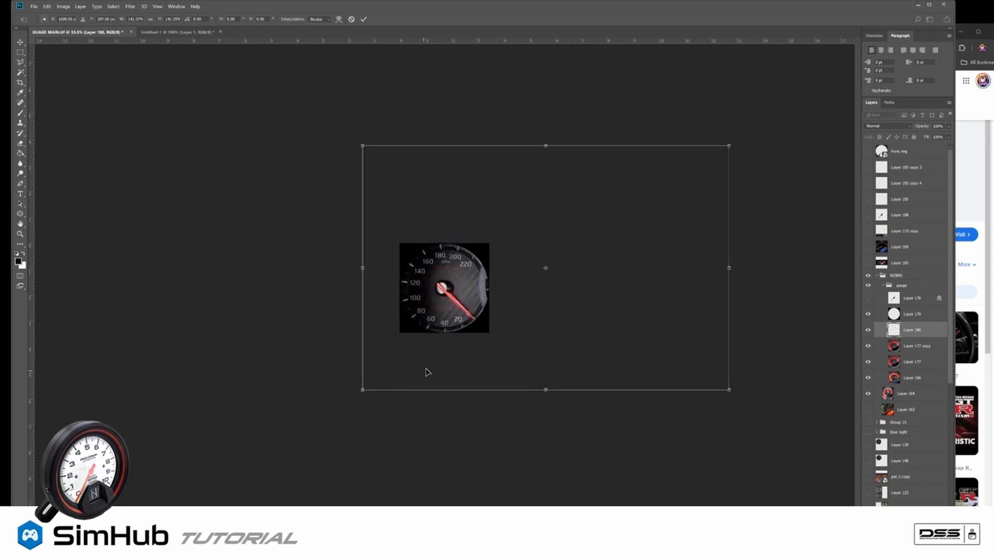
left_click_drag(362, 390, 366, 390)
key("Left")
key("Left")
key("Left")
key("Left")
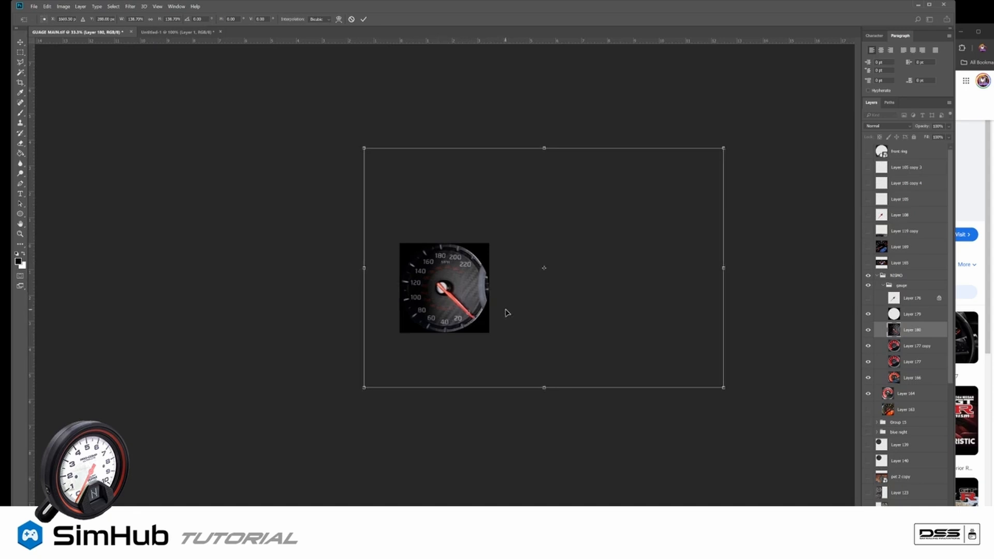
key("Return")
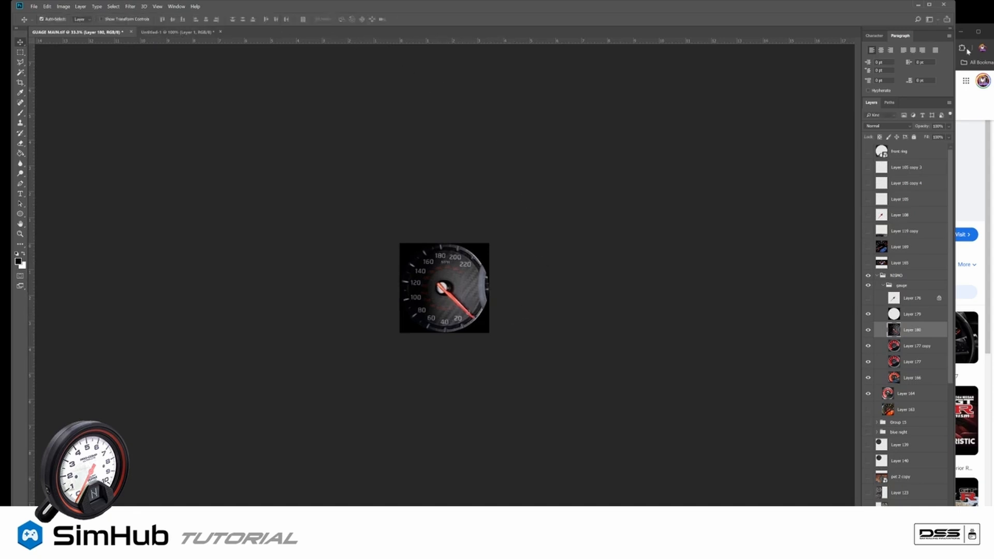
Step: Move the Photoshop window aside, switch to the browser, and open Parts Geek's page for the Nissan Genuine R35 GT-R 2020 Nismo Speedometer
left_click_drag(761, 8, 618, 9)
left_click(820, 36)
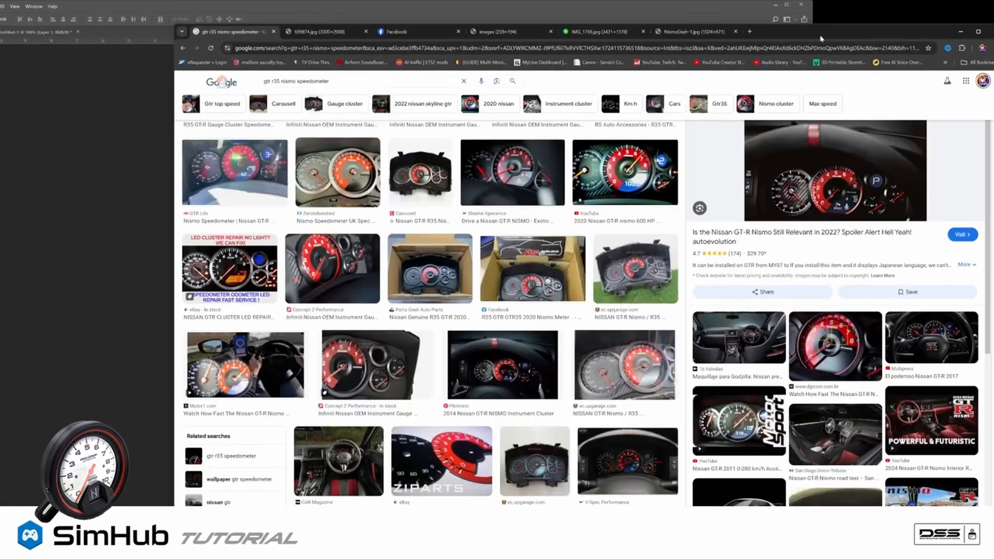
left_click(242, 278)
left_click(435, 282)
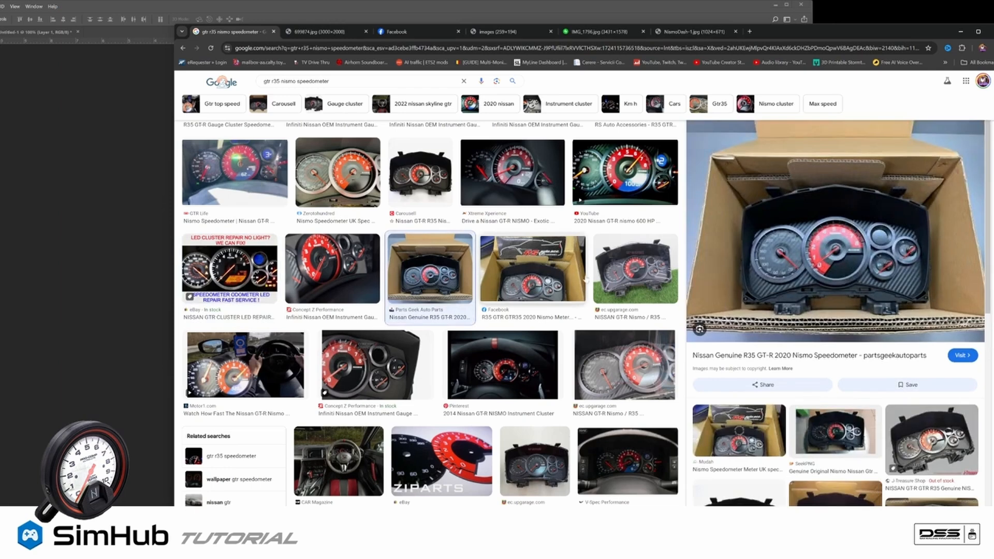
left_click(808, 264)
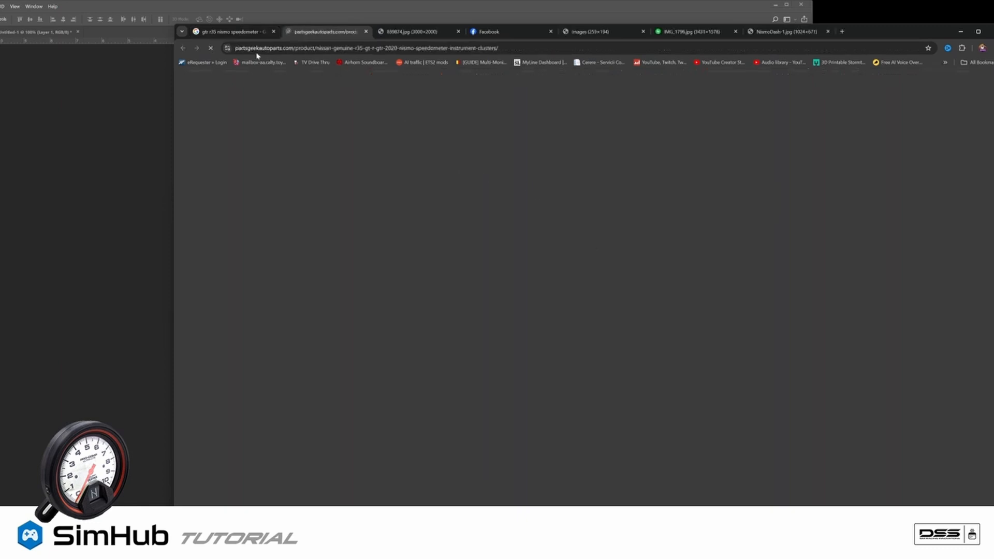
Step: View the second photo of the Nismo cluster on the product page and look through the rest of the page
scroll(487, 224, "down", 3)
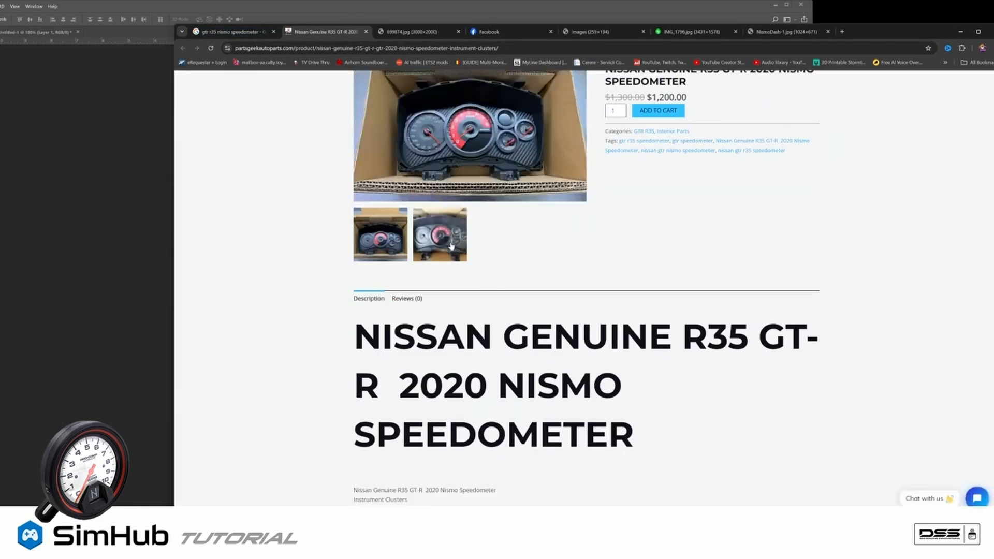
left_click(416, 241)
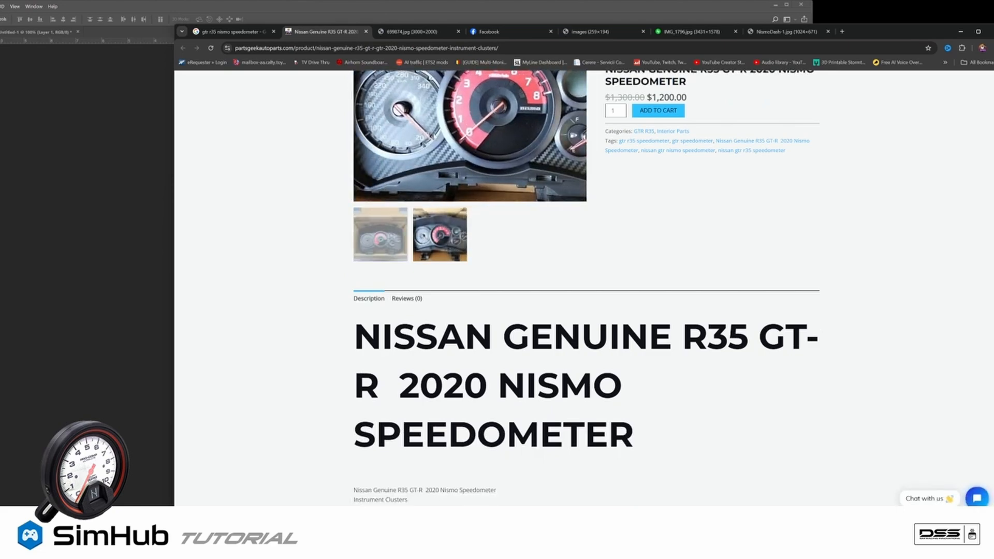
scroll(585, 290, "down", 8)
scroll(585, 290, "up", 3)
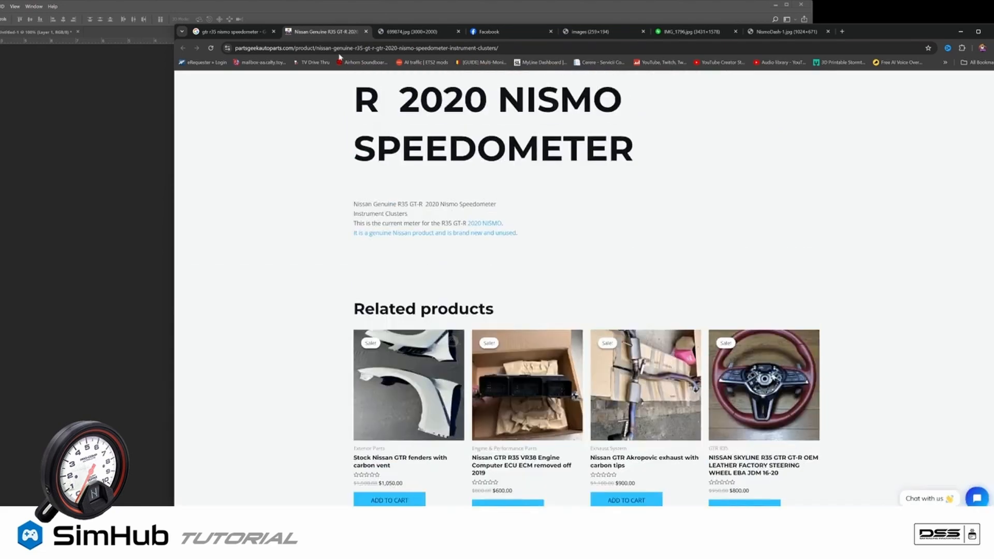
Step: Return to the image results and preview the Pinterest 2014 NISMO cluster, the eBay LED cluster repair image, and AutoBlogCar.Ru's GT-R cluster photo
left_click(240, 34)
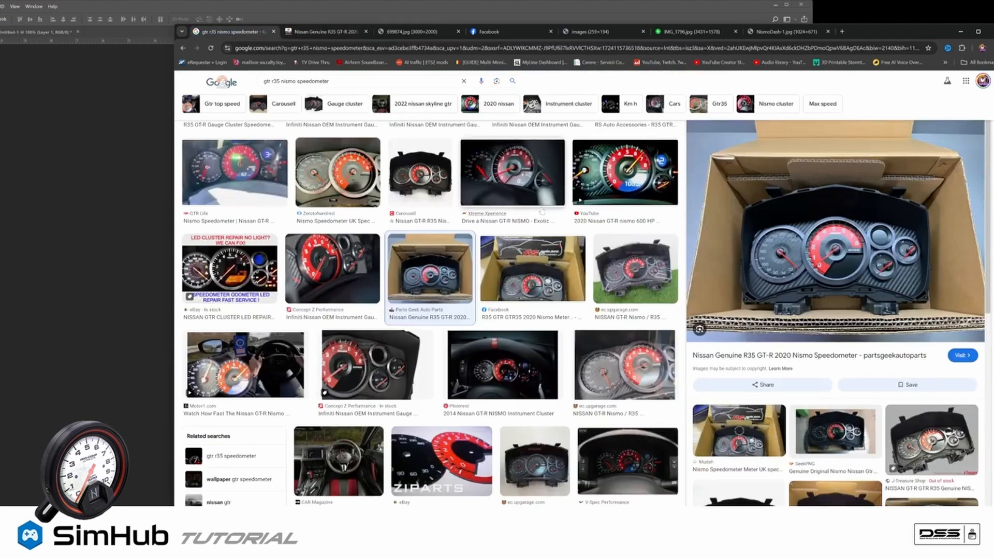
scroll(542, 212, "down", 2)
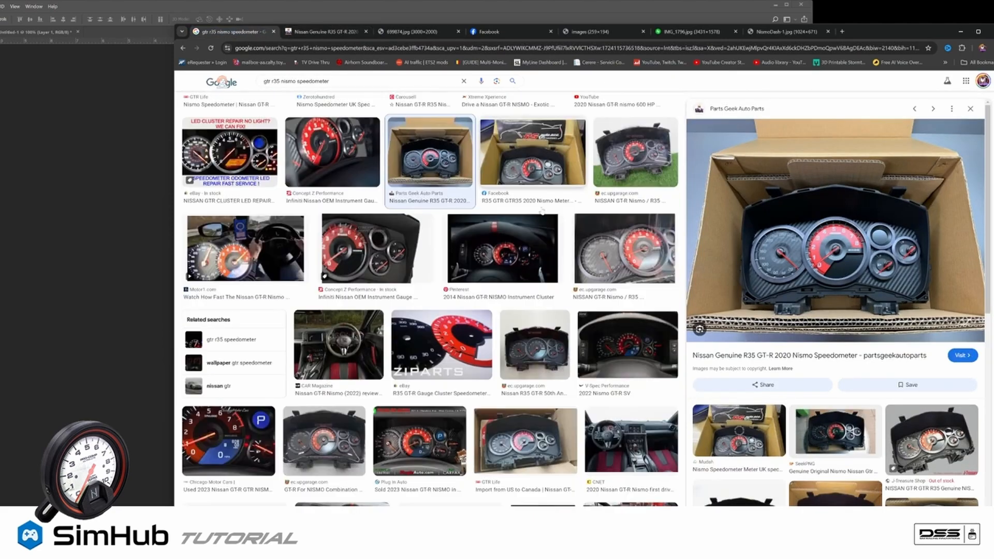
left_click(520, 256)
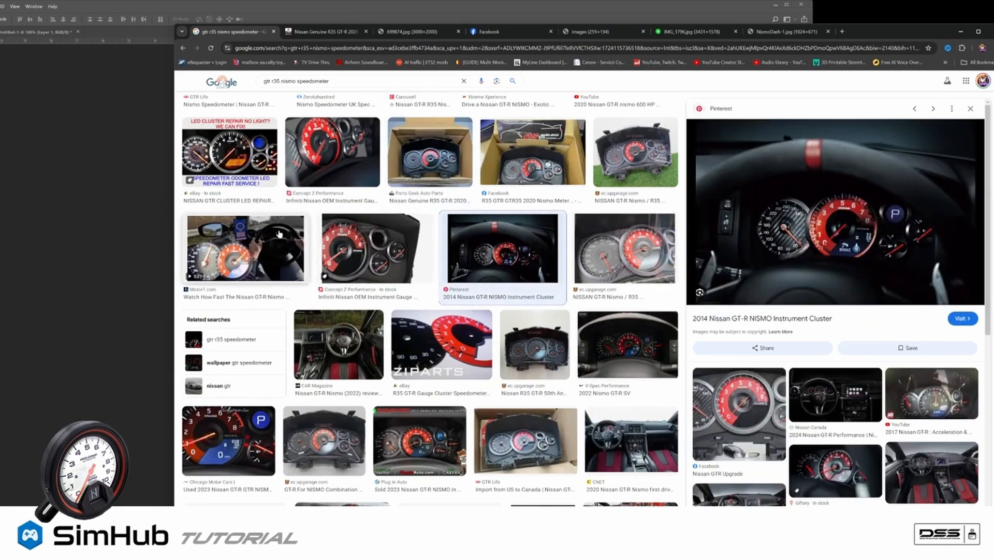
left_click(244, 160)
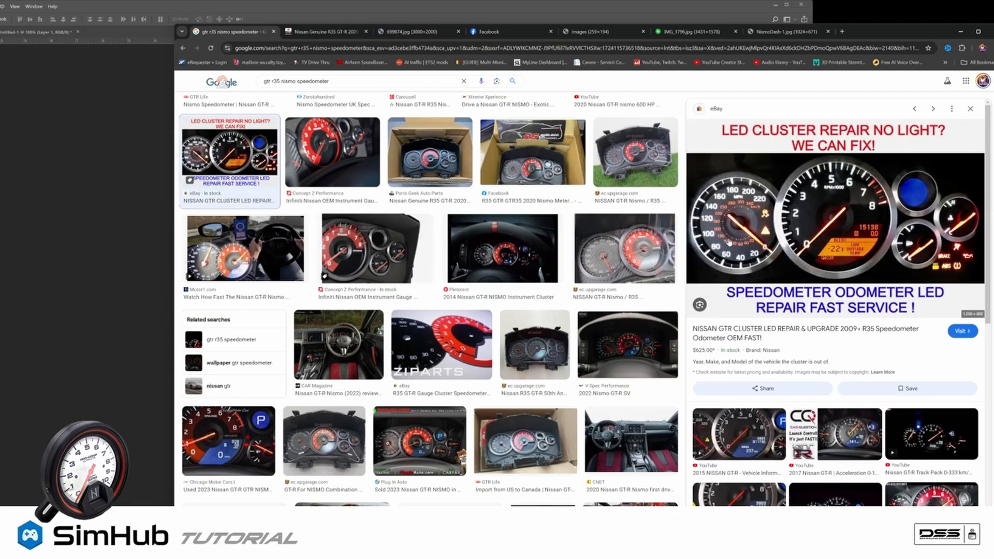
scroll(729, 241, "down", 2)
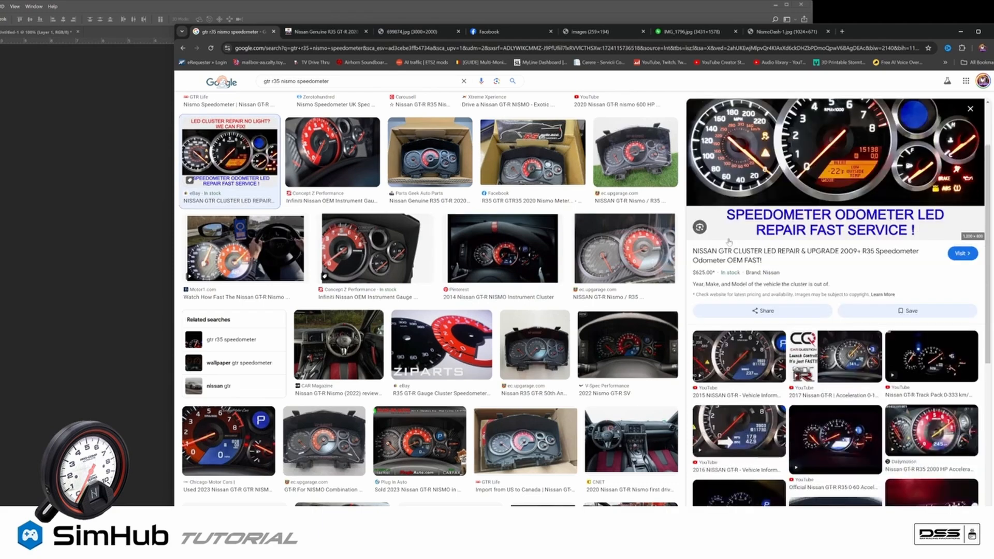
scroll(729, 241, "down", 3)
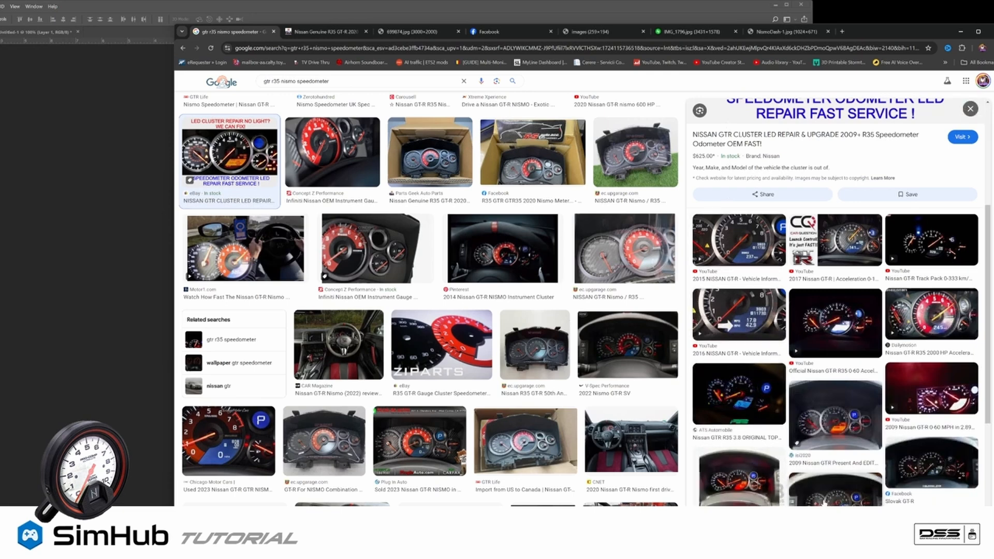
left_click(805, 293)
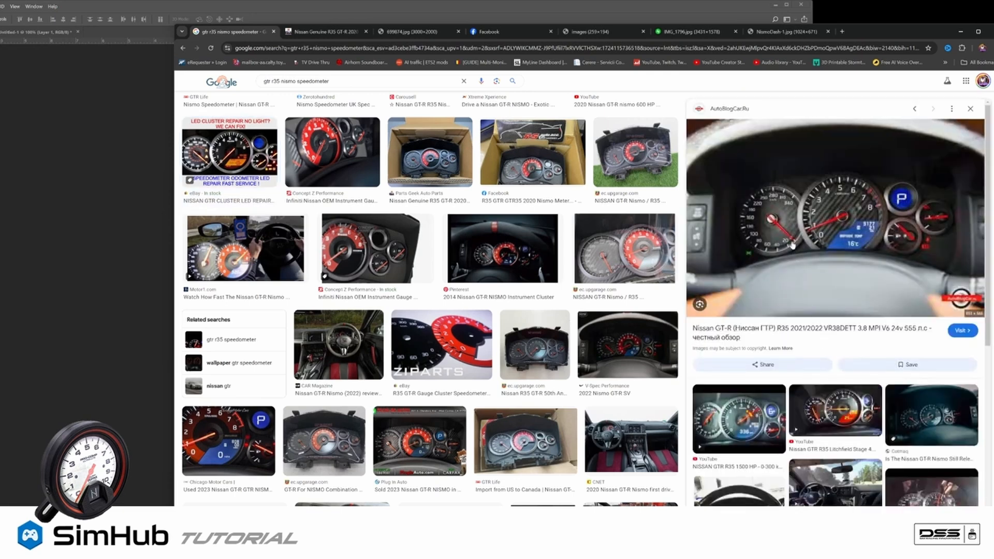
Step: Look through the remaining "gtr r35 nismo speedometer" image results for a straight-on speedometer face, and return to the first results
scroll(395, 313, "down", 3)
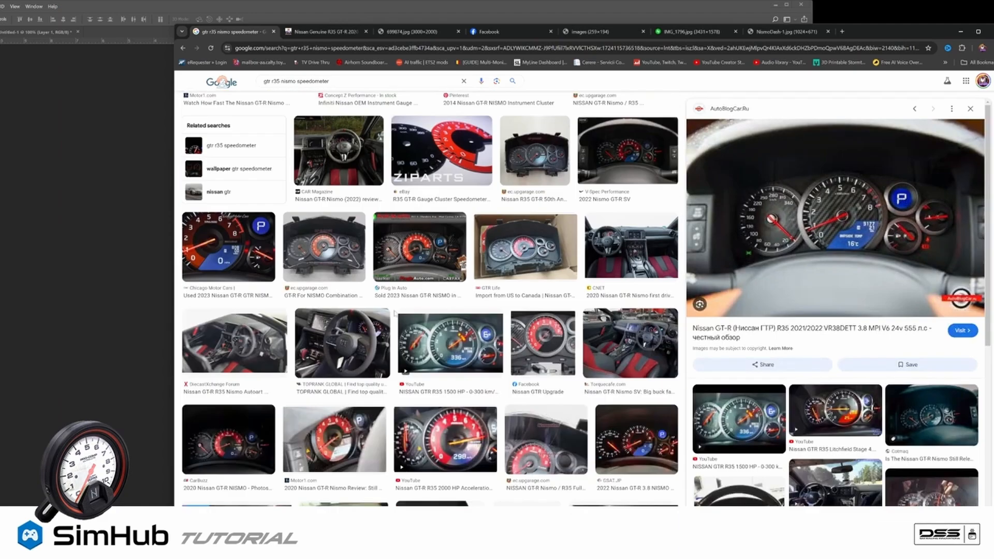
scroll(395, 313, "down", 2)
scroll(395, 312, "down", 1)
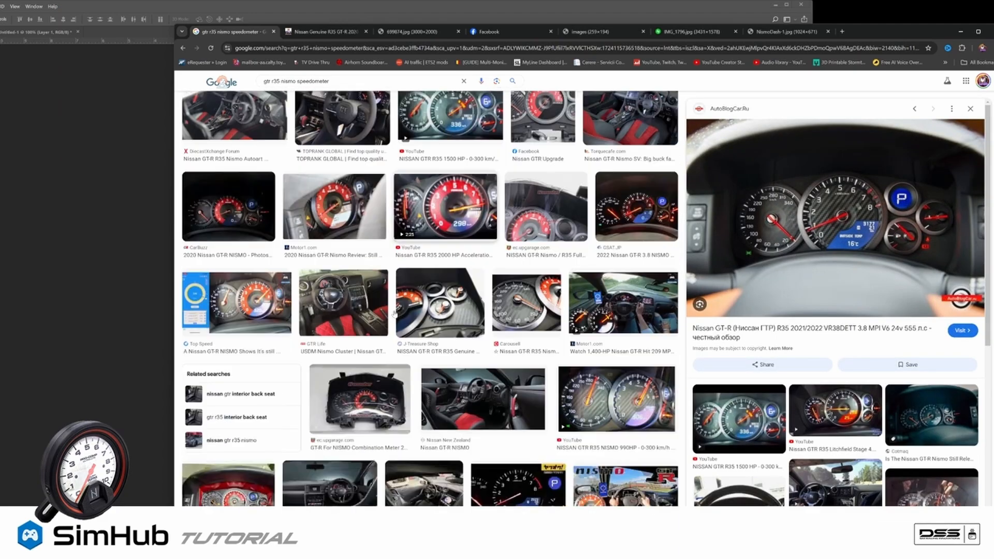
scroll(393, 313, "down", 2)
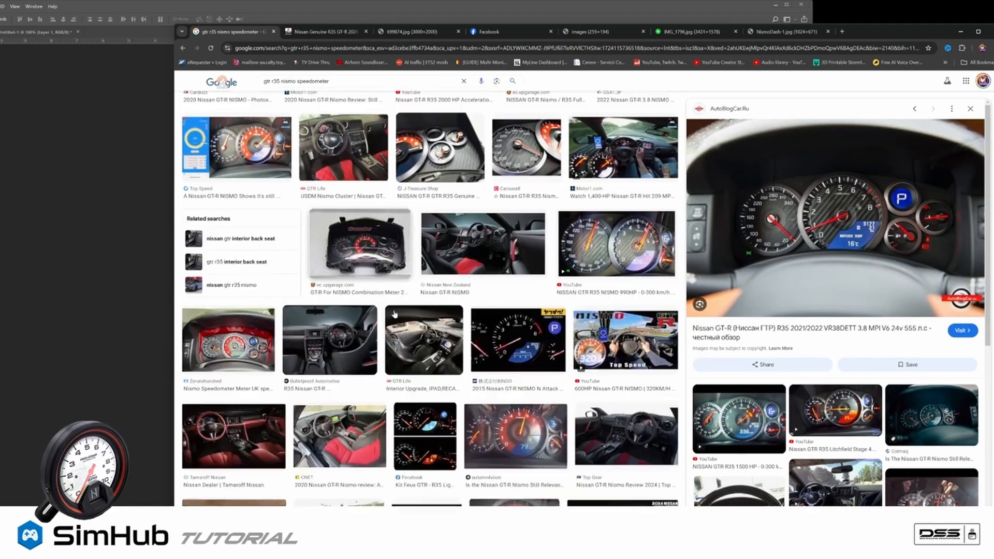
scroll(395, 314, "down", 3)
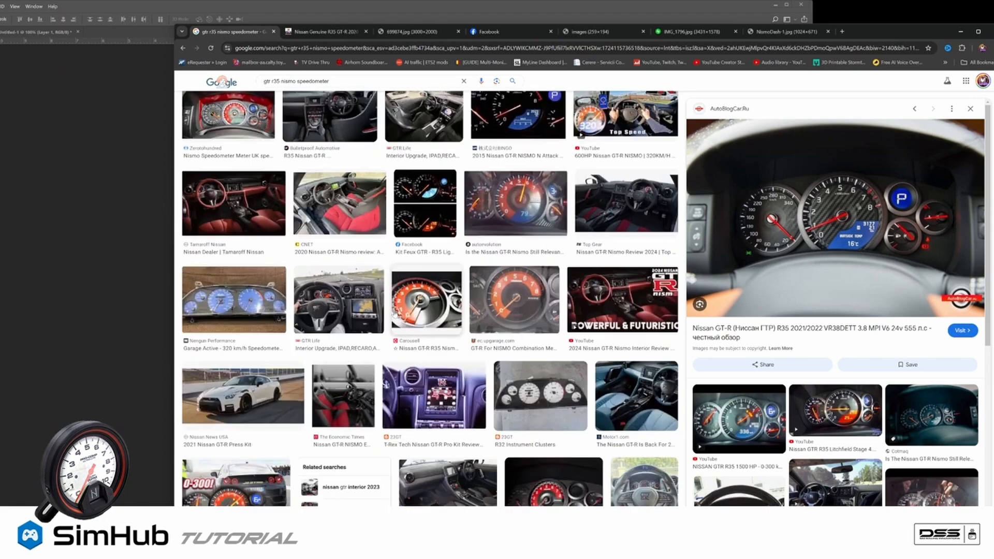
scroll(495, 313, "down", 3)
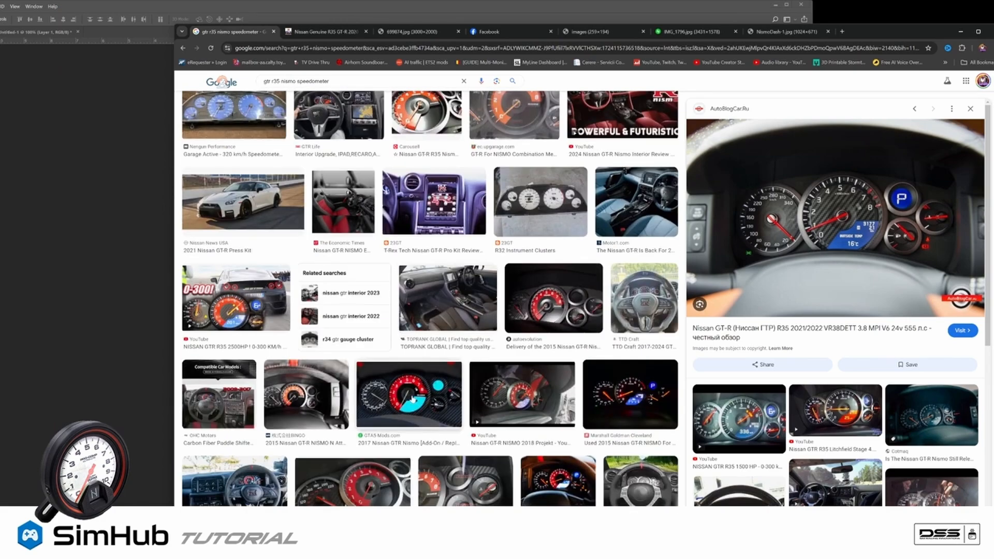
scroll(412, 399, "down", 1)
scroll(430, 368, "down", 3)
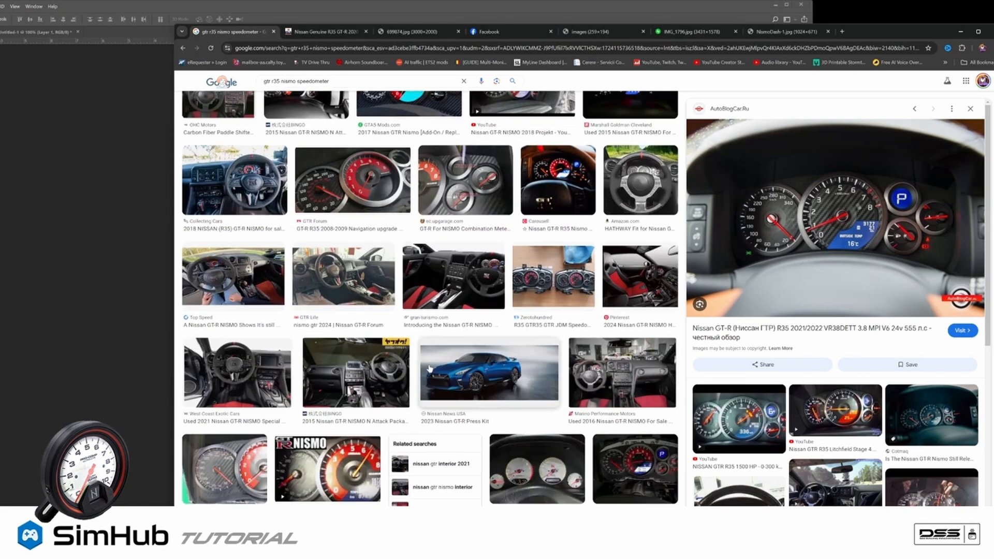
scroll(429, 368, "down", 2)
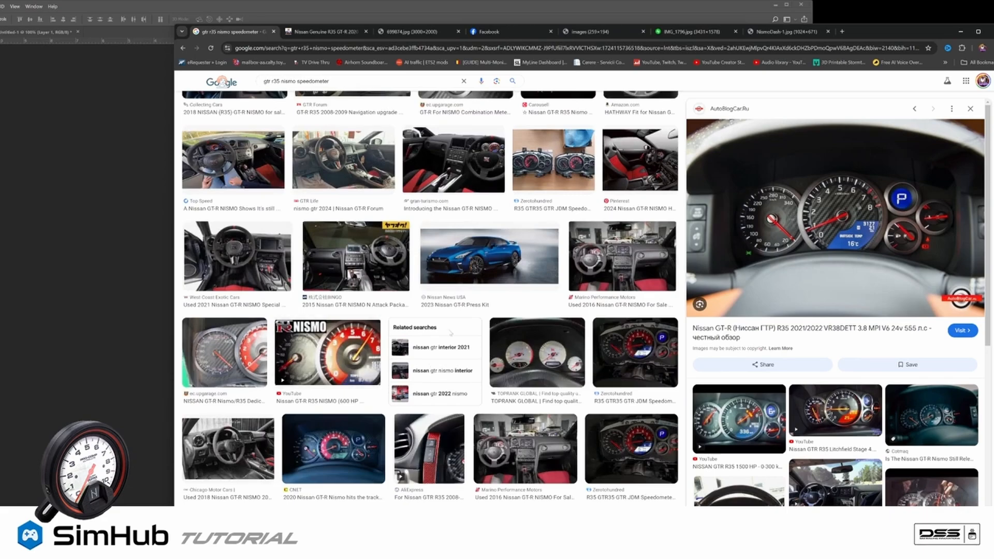
scroll(479, 342, "down", 3)
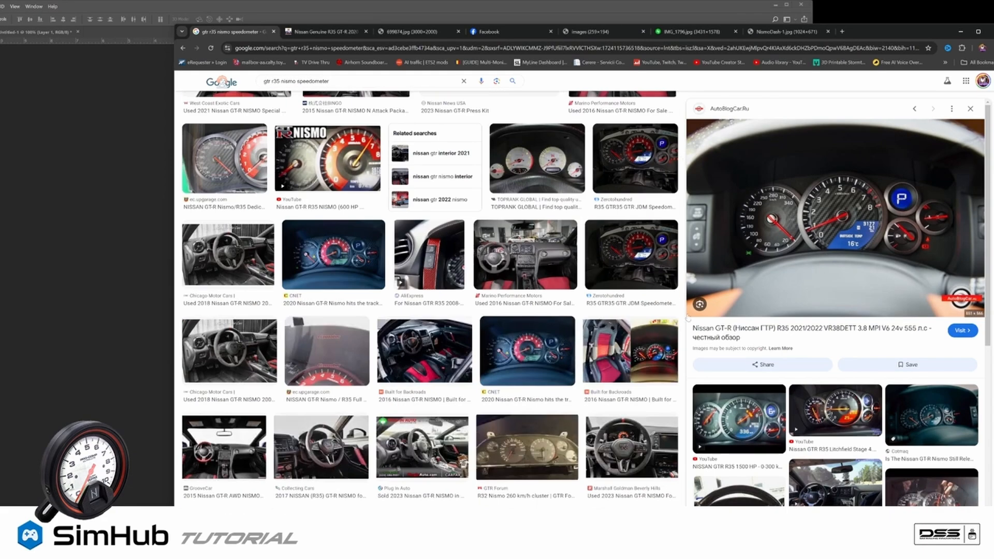
scroll(482, 377, "down", 3)
scroll(483, 377, "up", 10)
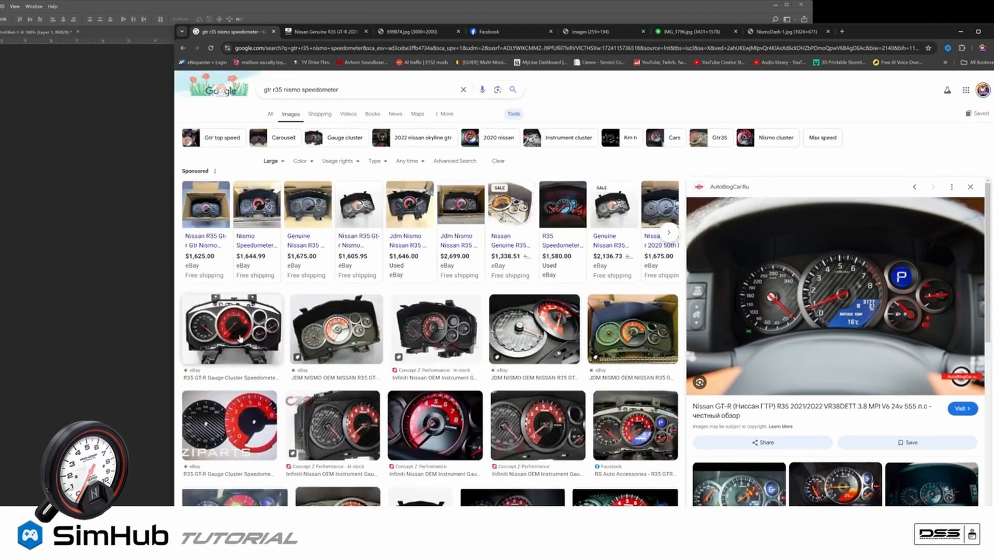
Step: Preview eBay's ZIPARTS NISMO replacement face and, from its related images, the International Speedometer carbon-fiber faceplate for the 2007-2020 GT-R
left_click(243, 415)
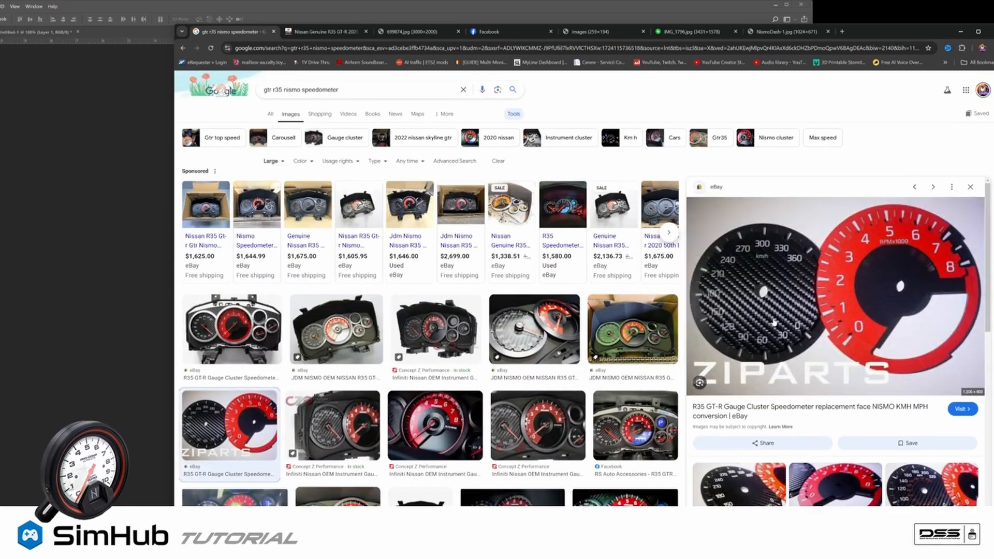
scroll(774, 323, "down", 5)
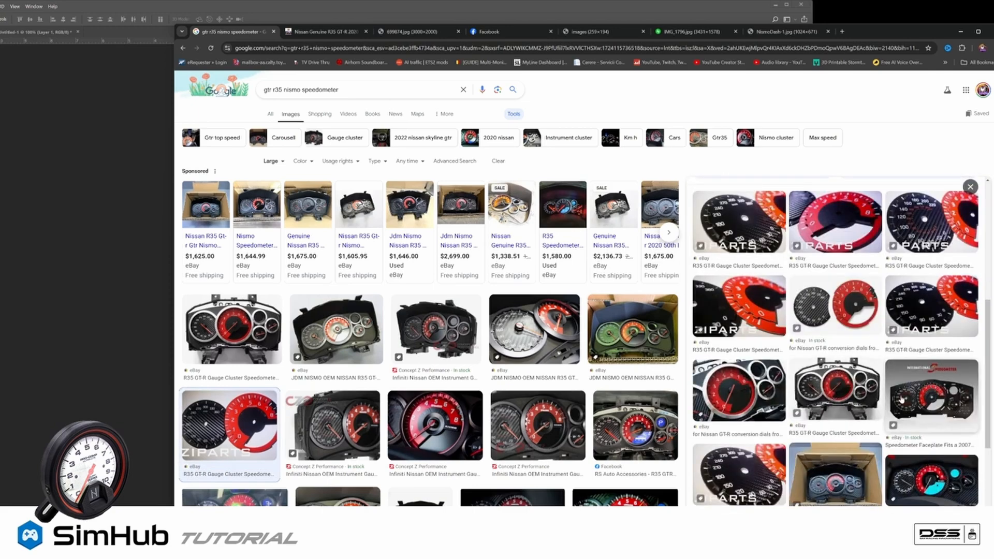
left_click(919, 401)
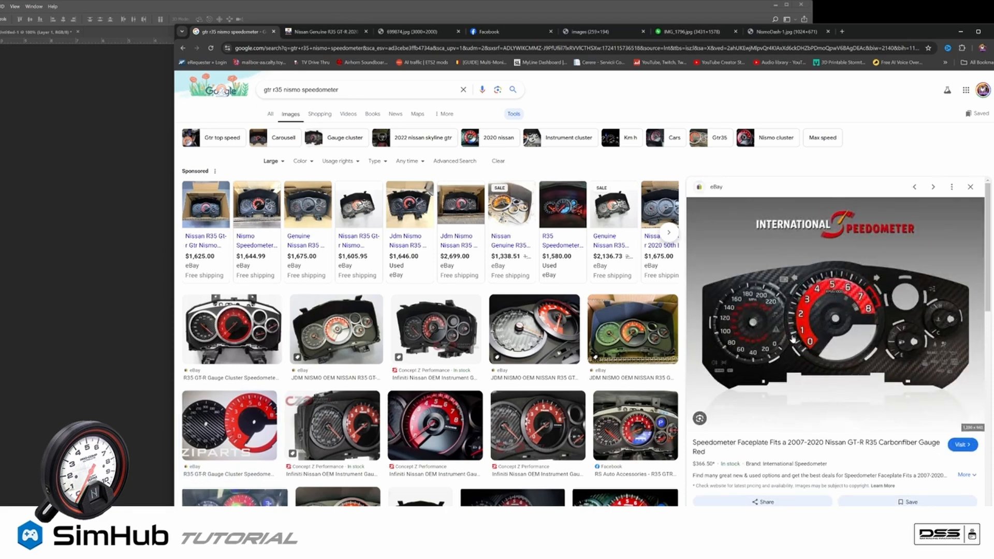
scroll(795, 340, "down", 3)
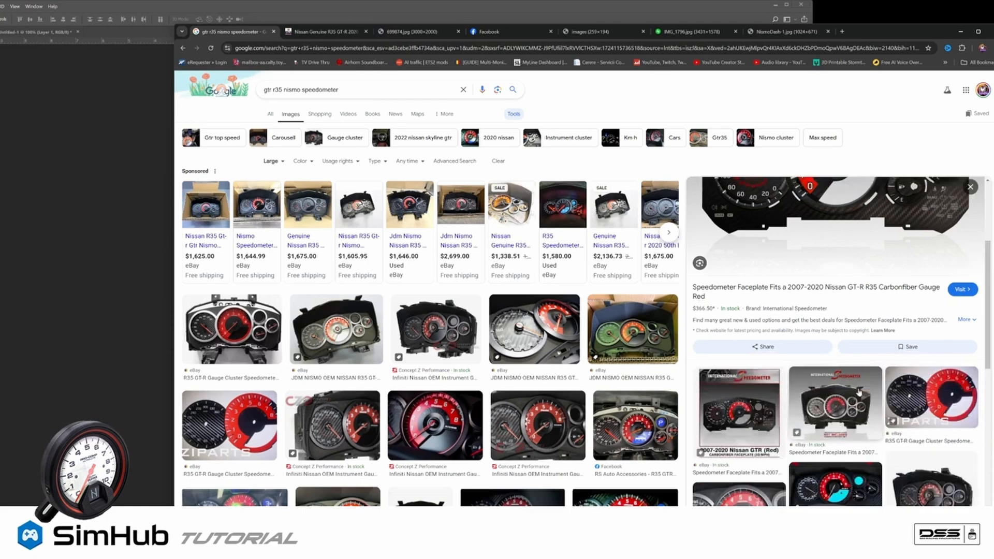
Step: Open the International Speedometer faceplate image in its own tab and switch to that tab
scroll(857, 352, "up", 3)
right_click(859, 321)
left_click(915, 414)
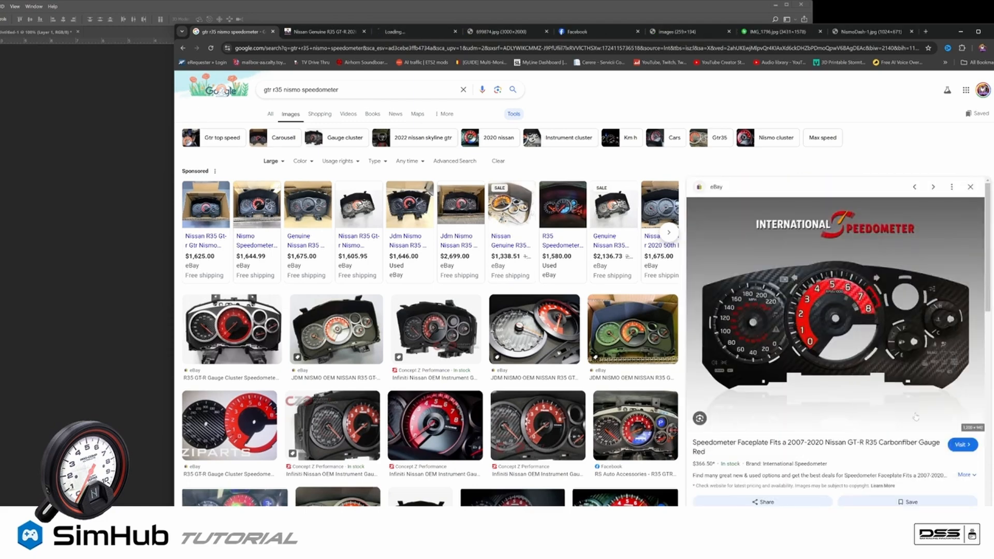
left_click(409, 32)
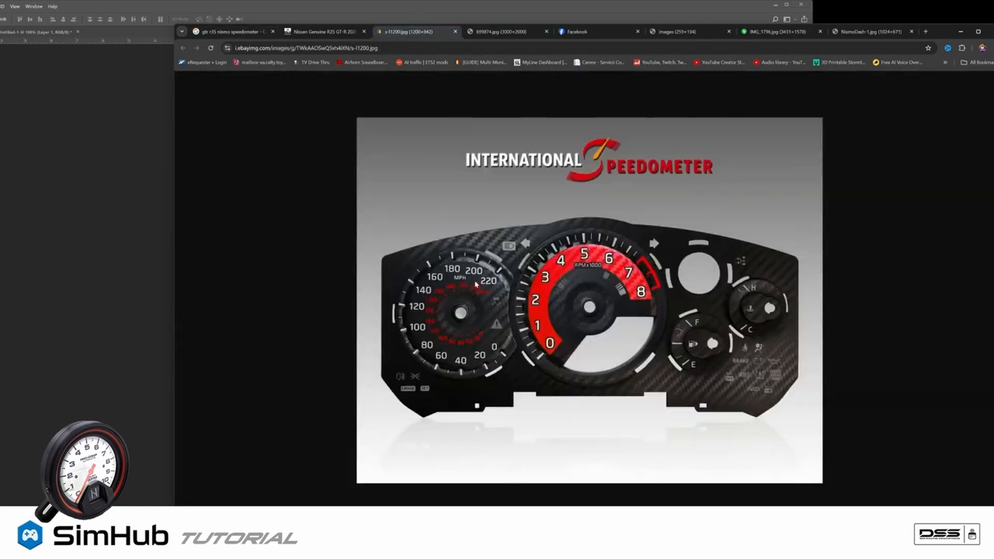
Step: Copy the International Speedometer faceplate image and paste it into the gauge document in Photoshop as a new layer
right_click(479, 326)
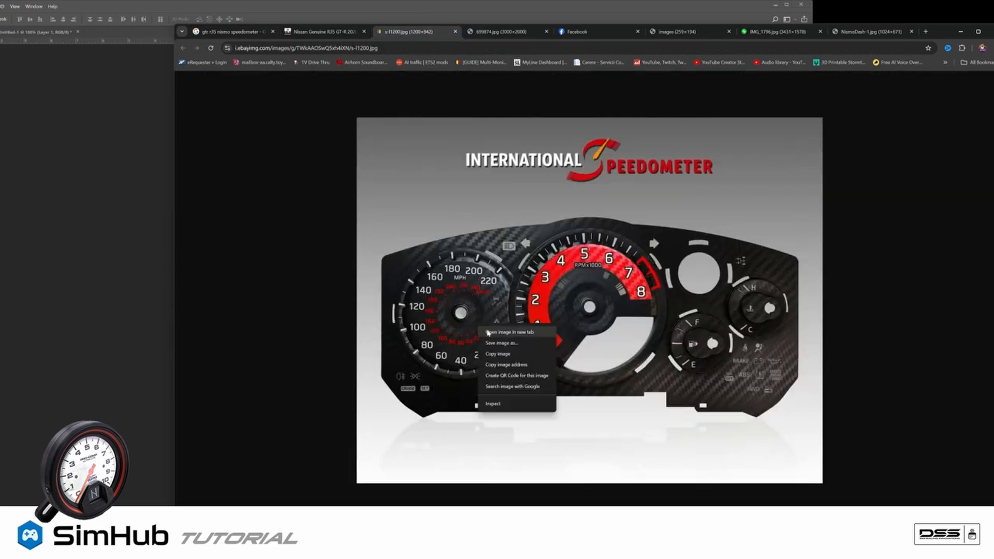
left_click(504, 354)
left_click(148, 280)
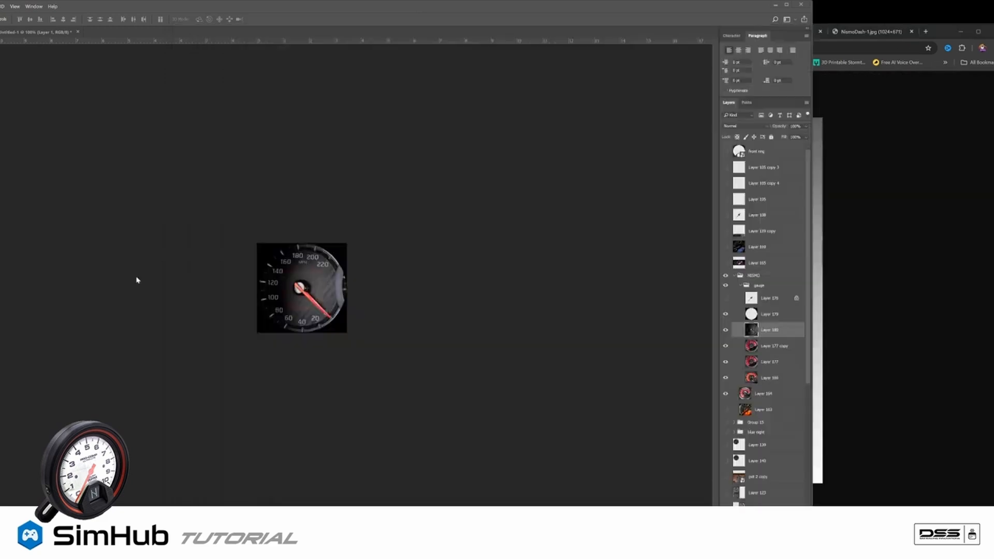
key("ctrl+v")
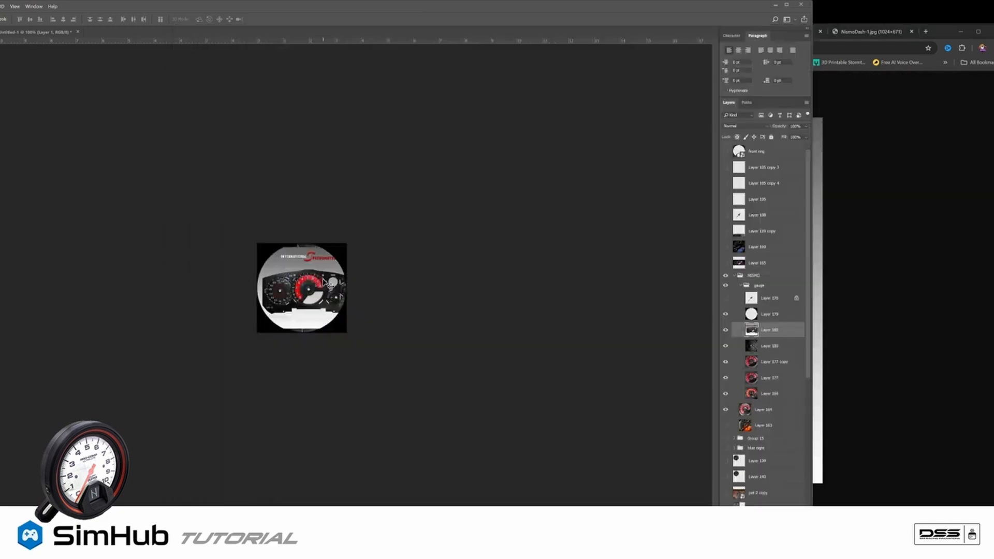
Step: Enlarge, reposition and rotate the pasted faceplate so its speedometer dial fills the round gauge area centred on the guides
key("ctrl+t")
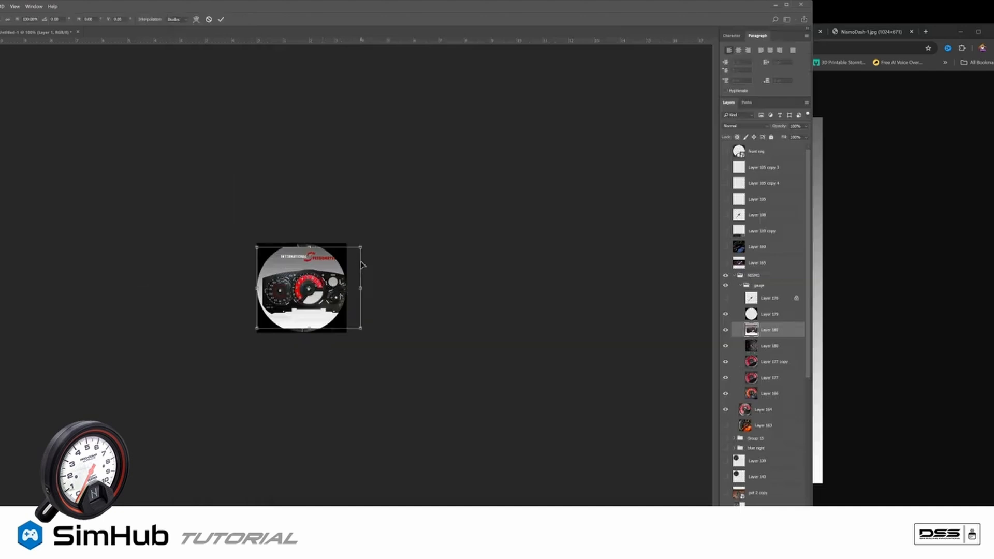
left_click_drag(362, 244, 501, 204)
left_click_drag(416, 274, 495, 273)
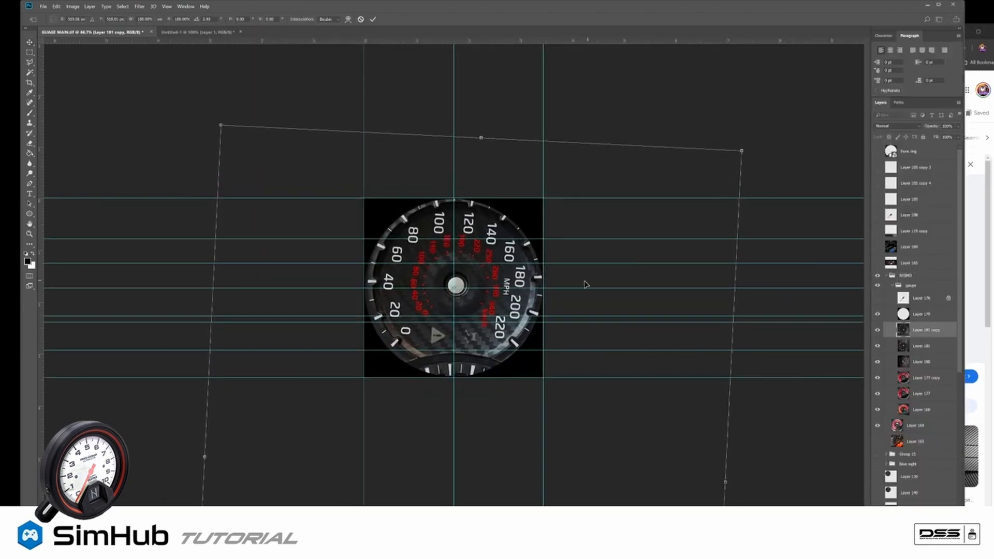
left_click_drag(584, 281, 480, 142)
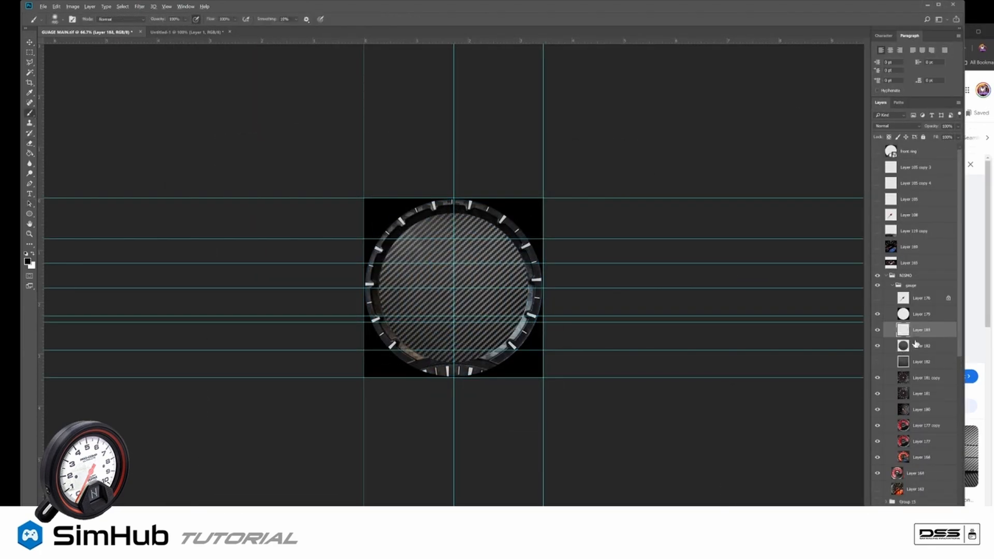
Step: Merge the shading layer into the round carbon-fiber layer and paint red marks over the dial's lower-left ticks
key("ctrl+e")
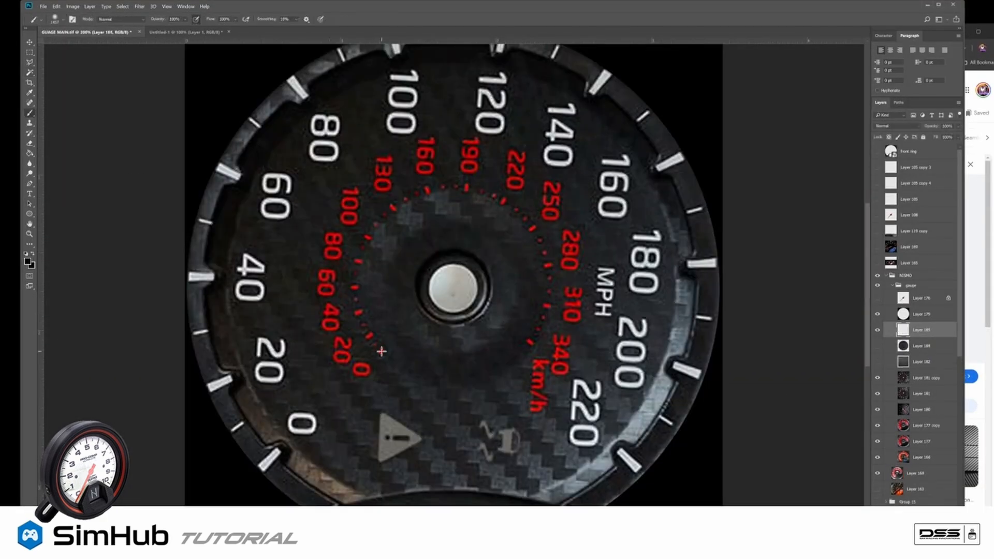
right_click(425, 357)
key("Escape")
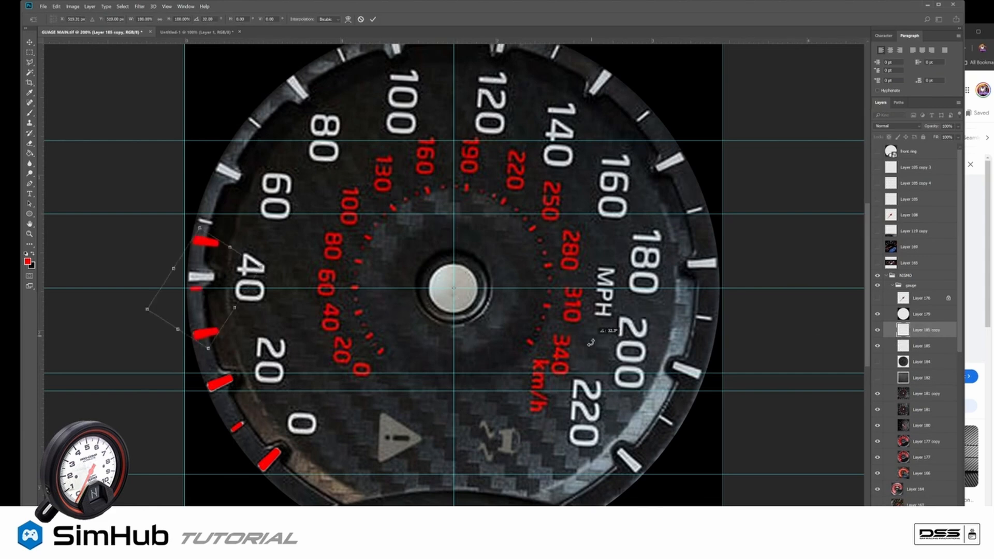
Step: Duplicate the traced red tick marks and rotate the copies about the dial's centre to cover the remaining outer ticks
left_click_drag(603, 321, 570, 395)
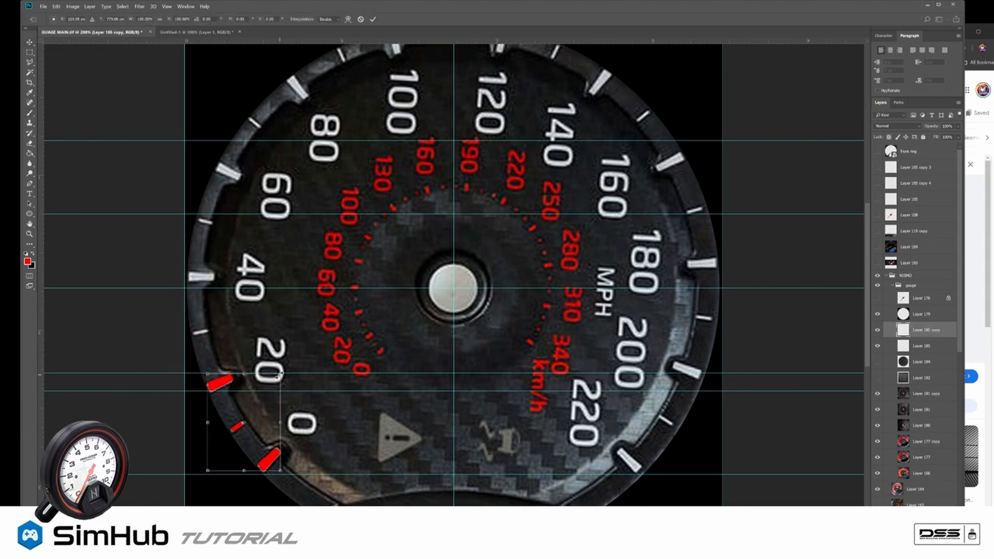
key("Return")
key("v")
key("ctrl+j")
key("ctrl+t")
left_click_drag(355, 199, 399, 166)
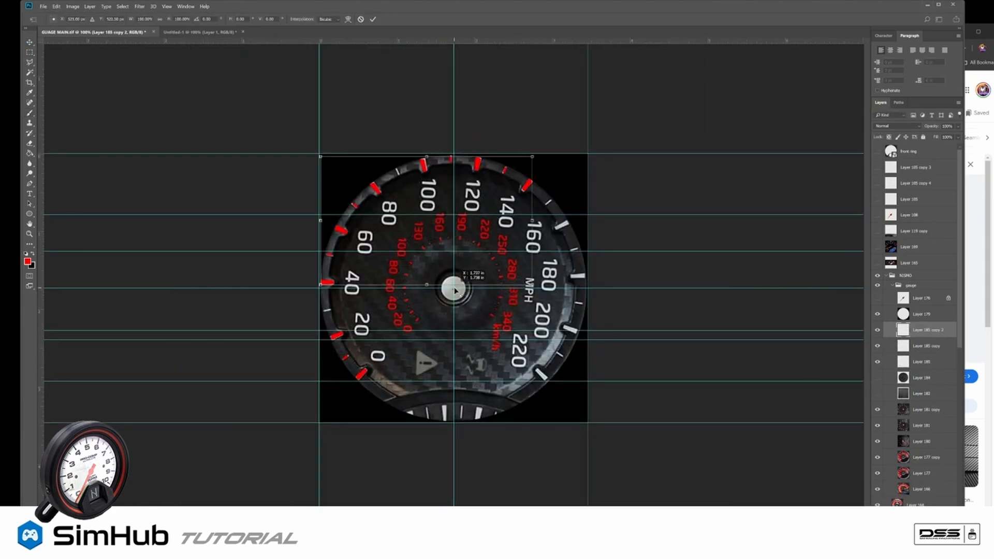
right_click(519, 182)
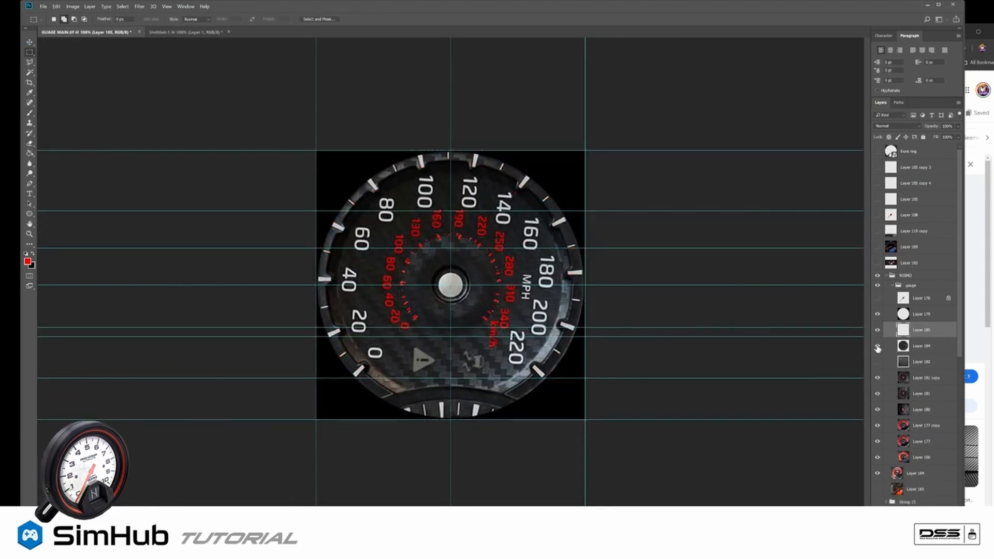
Step: Show the carbon-fiber disc over the reference face, check the NismoDash-1.jpg photo, and browse fonts for the dial's 0 label
left_click(878, 345)
left_click(29, 193)
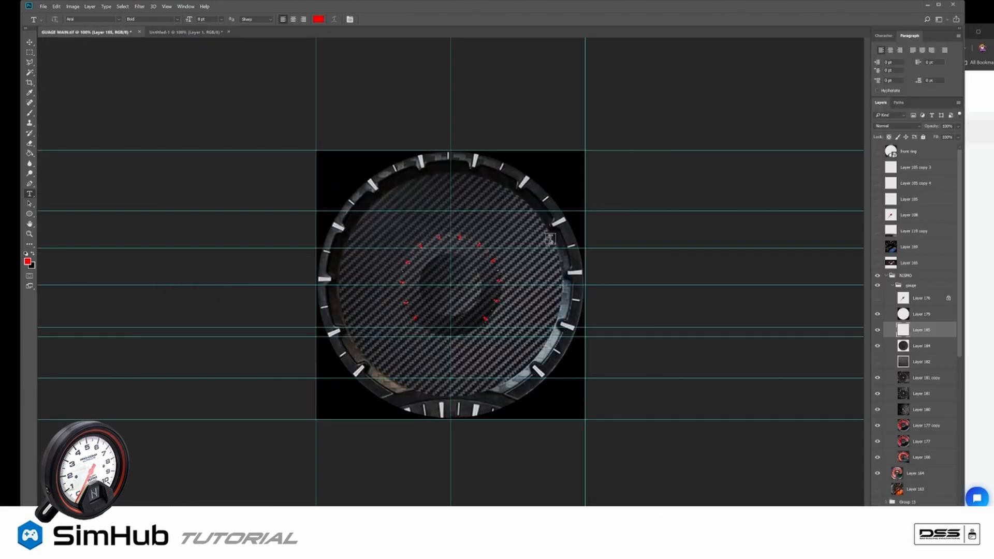
key("ctrl+t")
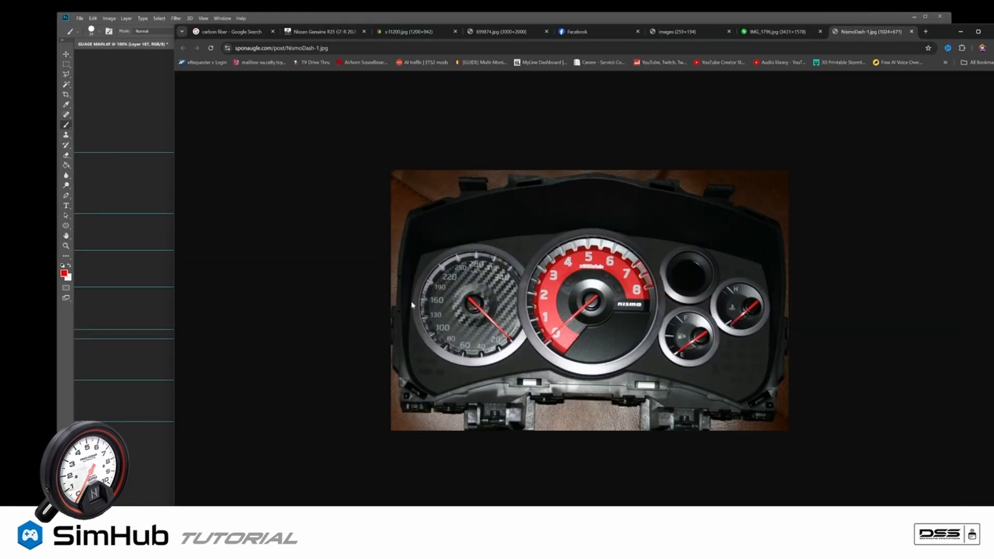
left_click(877, 393)
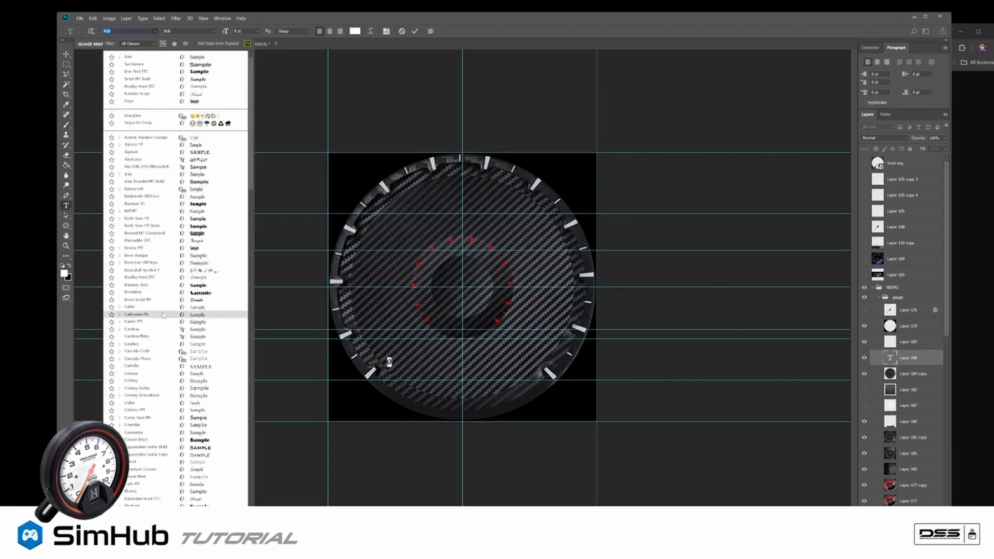
scroll(175, 289, "down", 2)
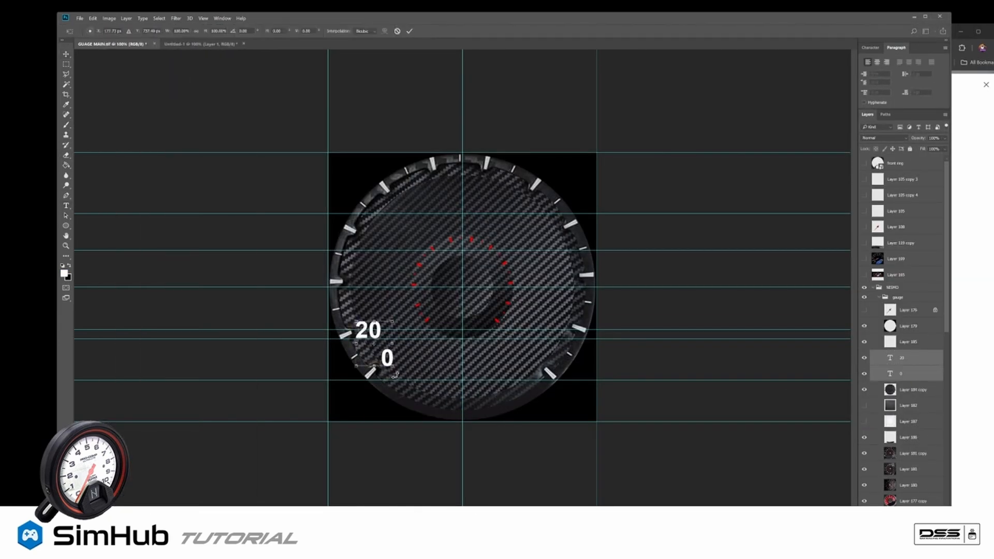
Step: Skew the outer tick ring's corner to the guides and align the 100 and both 160 labels with their ticks
left_click_drag(401, 208, 426, 185)
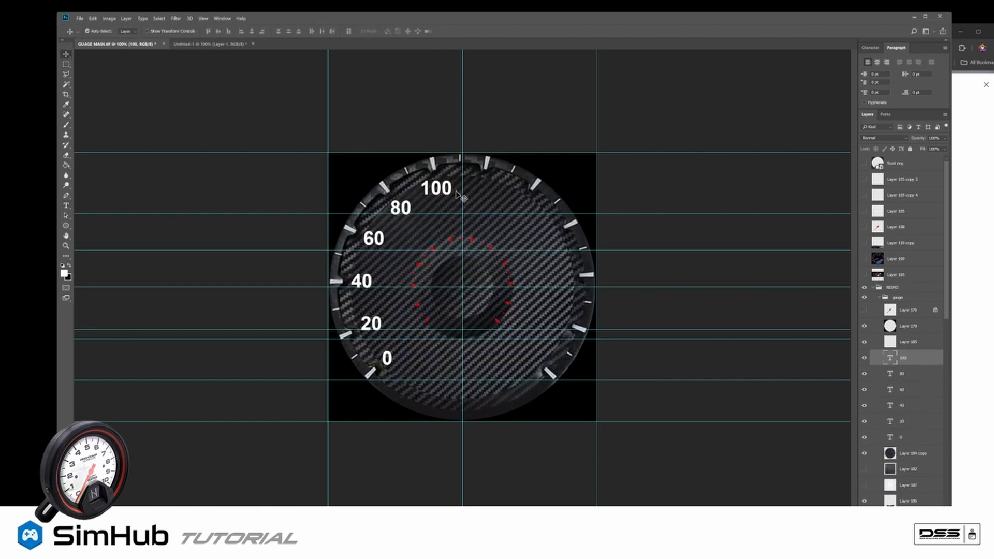
key("ctrl+t")
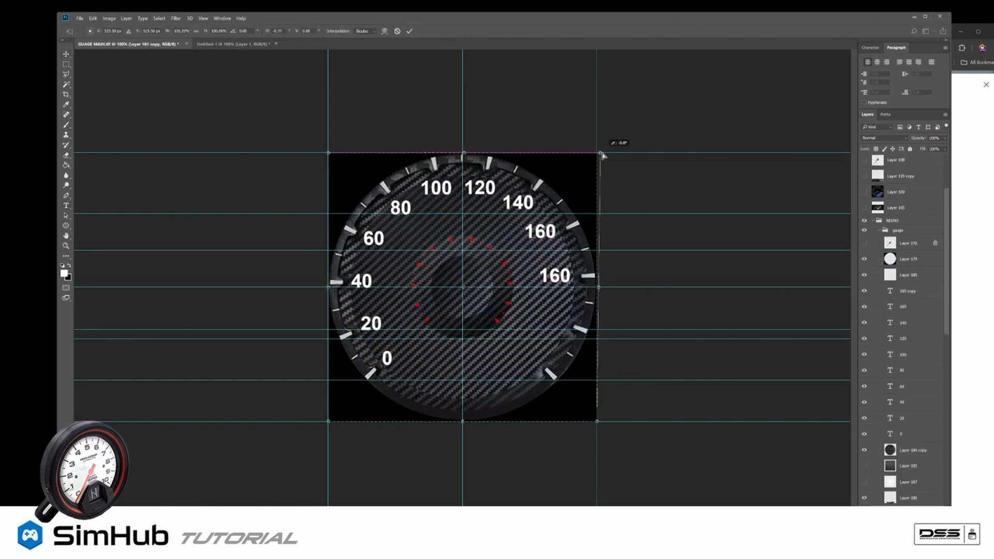
left_click_drag(601, 154, 598, 154)
key("Return")
left_click_drag(540, 231, 542, 238)
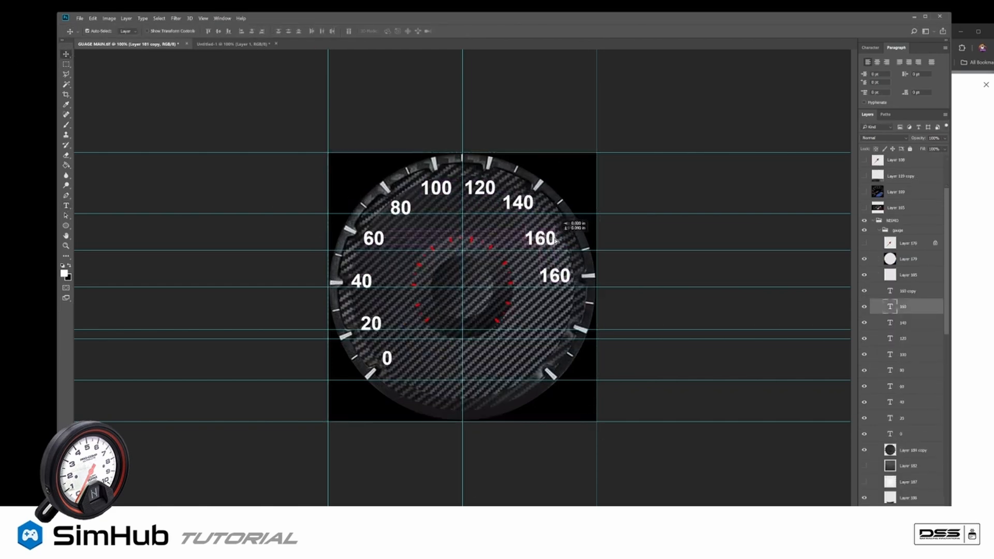
left_click_drag(555, 275, 557, 280)
key("ctrl+t")
left_click_drag(464, 153, 463, 155)
left_click_drag(328, 153, 329, 144)
left_click_drag(599, 156, 597, 155)
left_click_drag(596, 424, 599, 426)
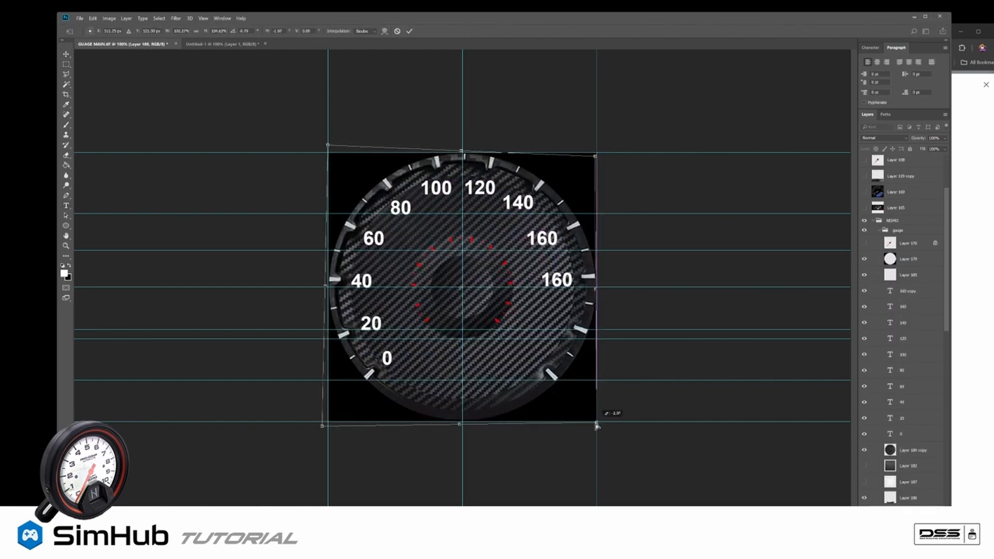
key("Escape")
Step: Rotate and stretch a duplicate of the reference face so its outer ticks line up with the gauge ring
key("ctrl+t")
key("ctrl+t")
left_click_drag(671, 258, 670, 263)
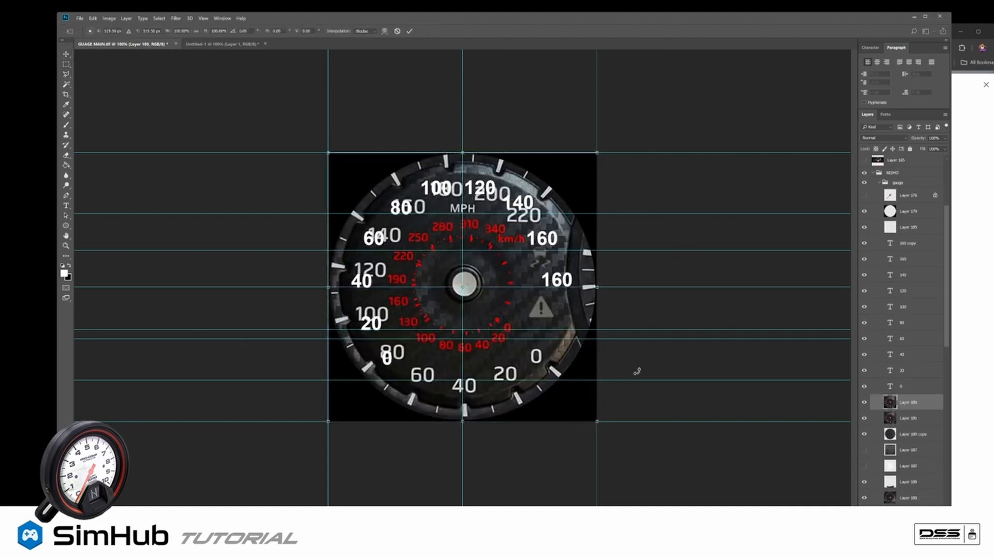
left_click_drag(329, 282, 327, 278)
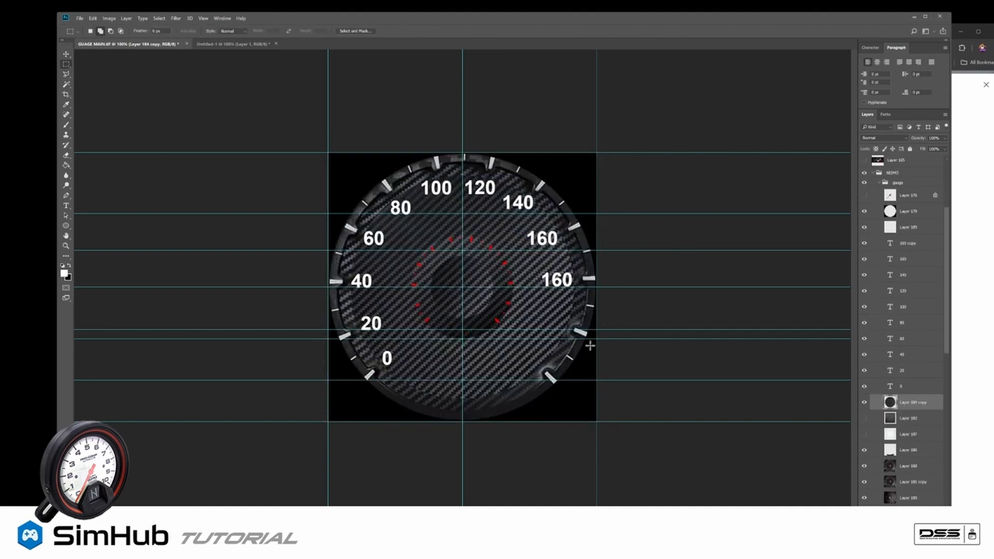
Step: Shift the lowest-left tick and its 0 label, and complete the speed numbers with 180, 200 and 220
key("l")
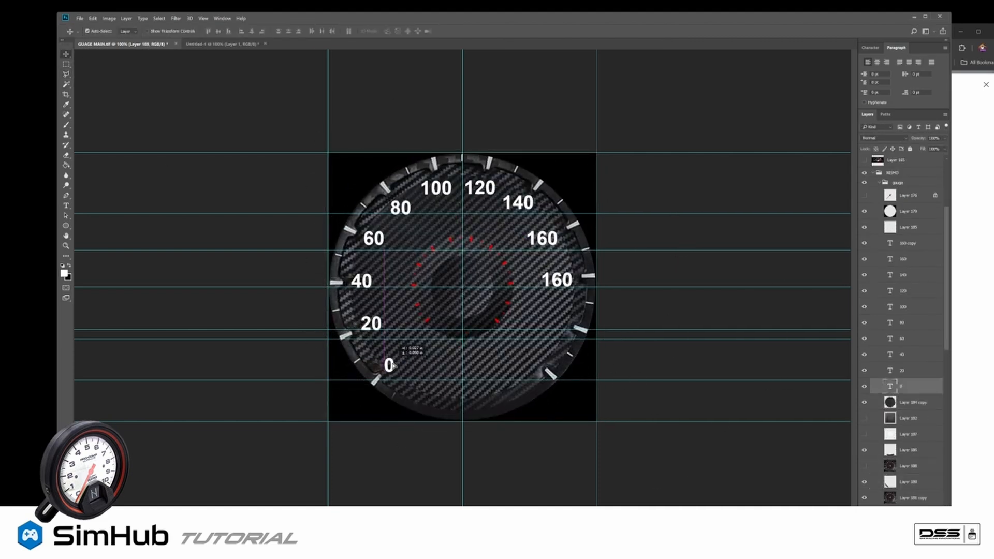
key("v")
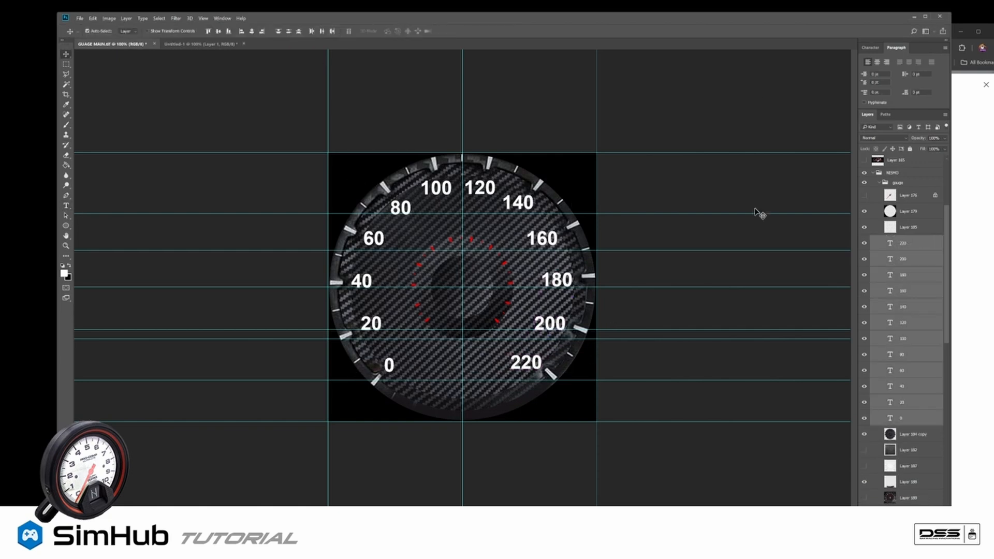
right_click(441, 176)
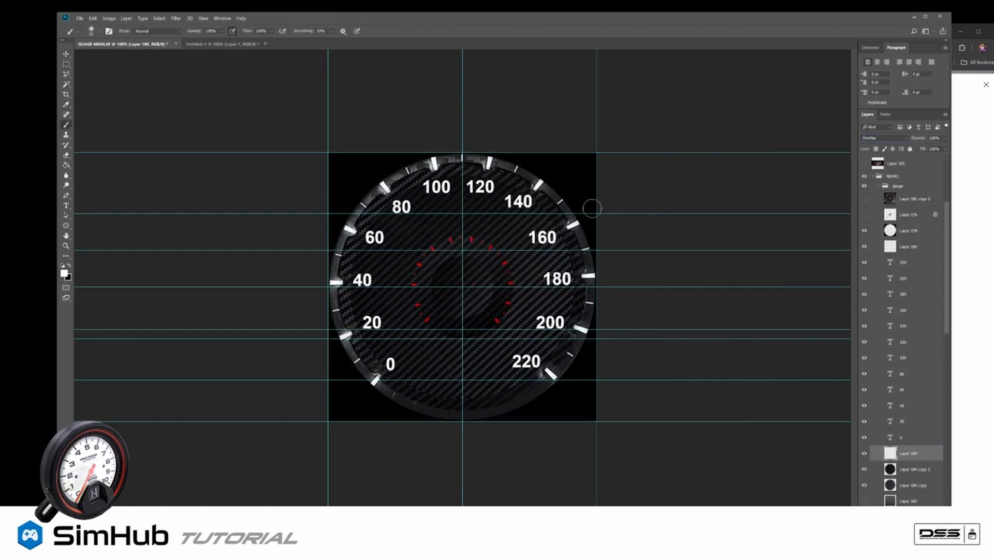
Step: Finish the inner ring of red tick marks and scale a duplicate group of the speed numbers down to surround it
left_click(868, 361)
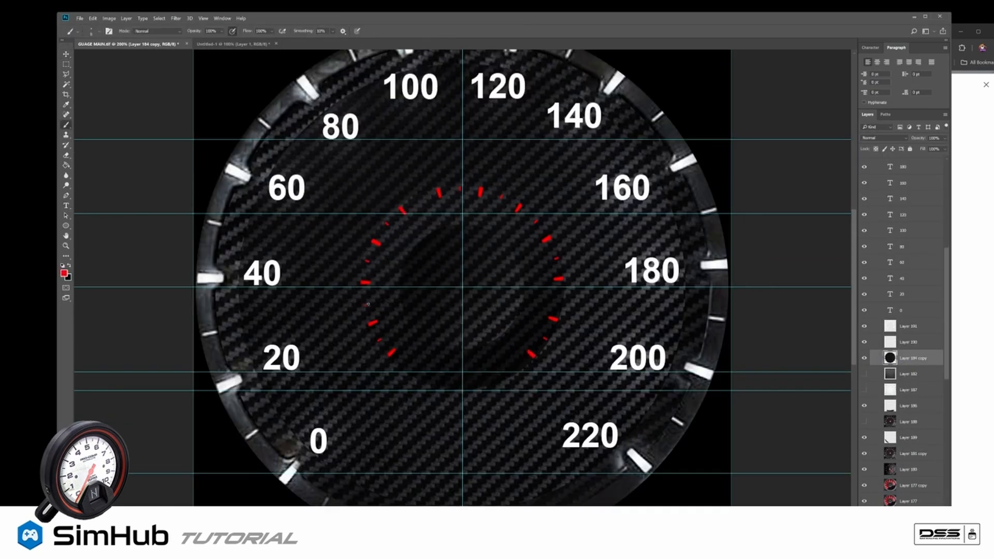
key("ctrl+t")
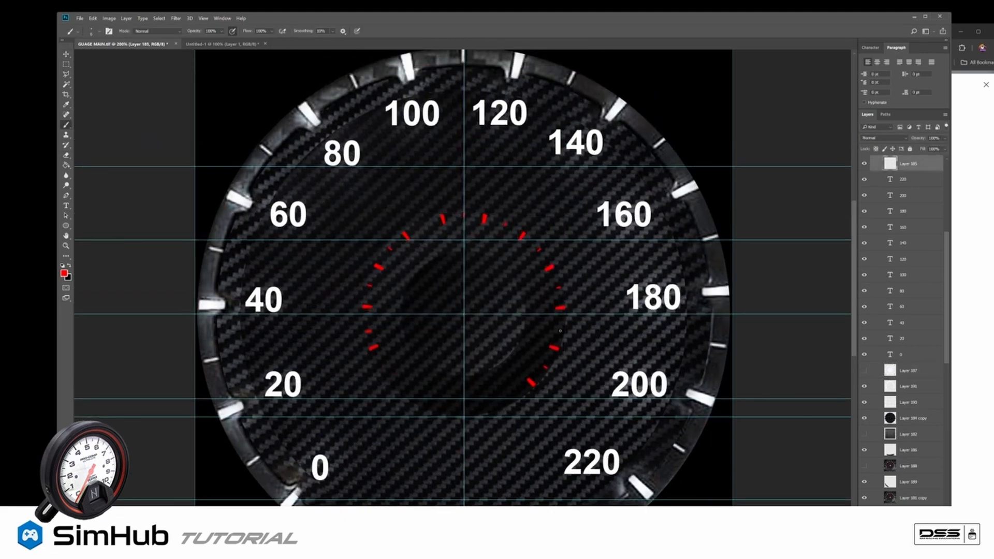
left_click(917, 165)
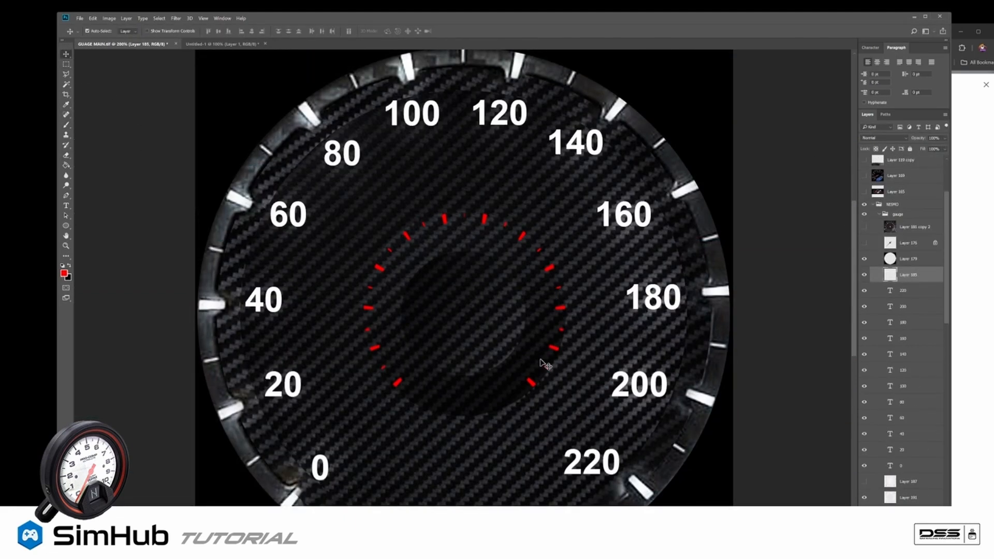
key("ctrl+t")
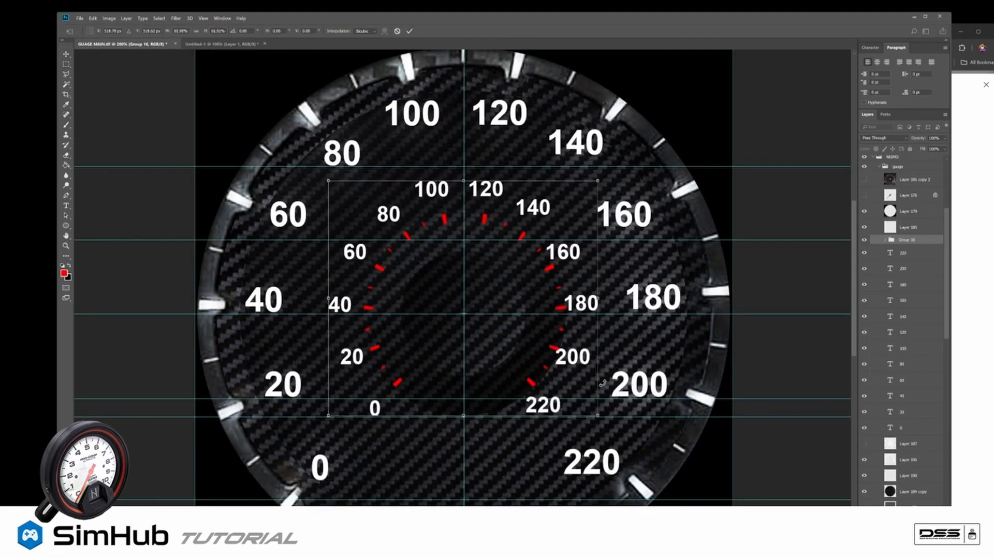
key("Return")
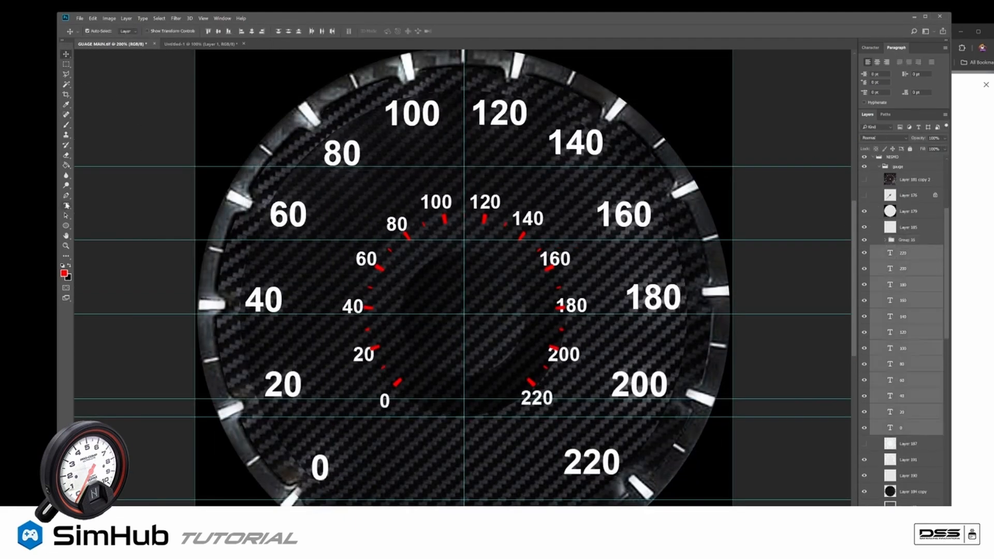
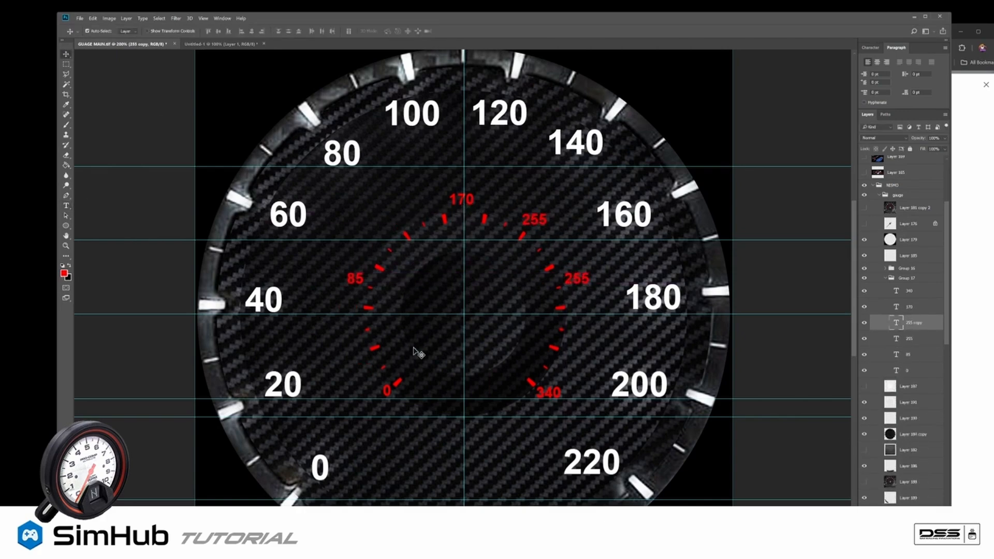
Step: Hide the red inner number group and save the speedometer face
left_click(864, 277)
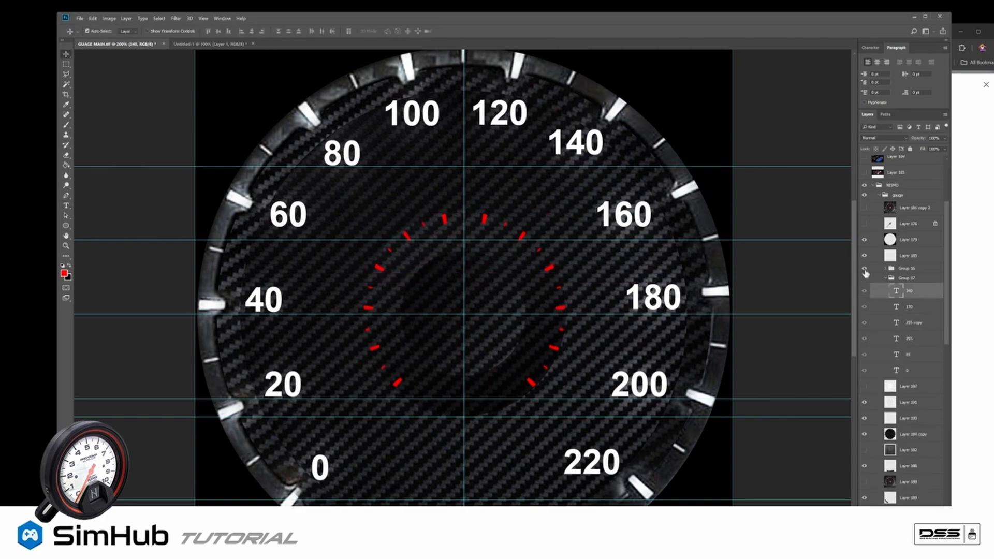
key("ctrl+0")
left_click(79, 18)
left_click(98, 140)
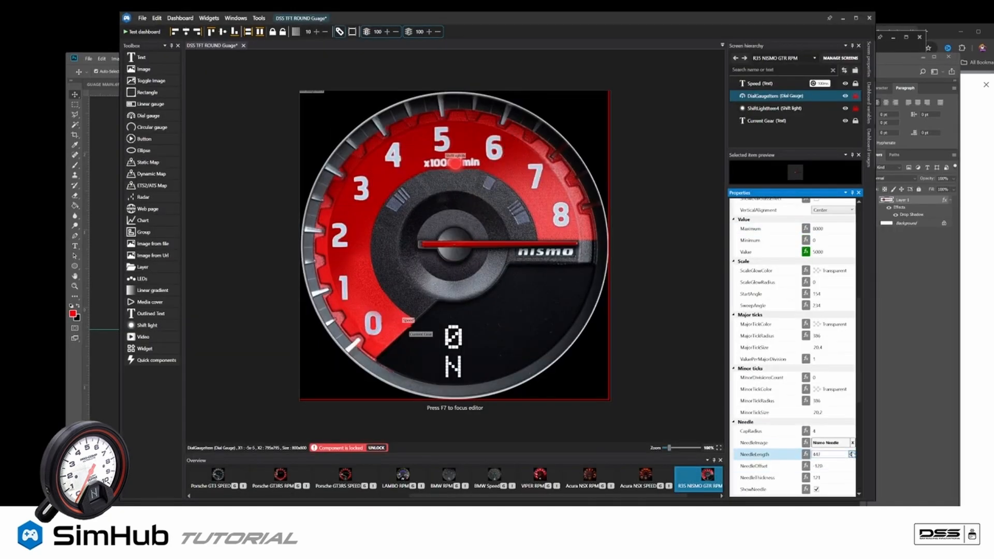
Step: In SimHub's R35 NISMO GTR RPM screen, adjust the dial gauge's needle offset, start angle and sweep angle
left_click(852, 466)
left_click(852, 293)
left_click(851, 306)
left_click(829, 251)
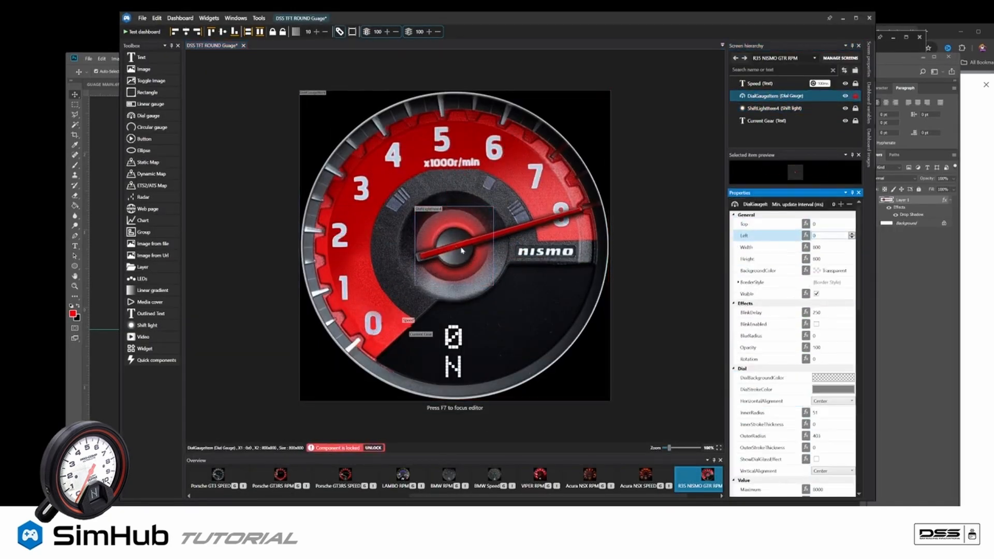
Step: Set the RPM dial gauge's value to 4000 to check the needle against the 4 mark
left_click(461, 250)
scroll(823, 362, "down", 3)
double_click(823, 399)
type("4000")
scroll(823, 362, "up", 3)
Step: Reselect the RPM dial gauge and test its needle at values 1000, 5000 and 0
left_click(796, 108)
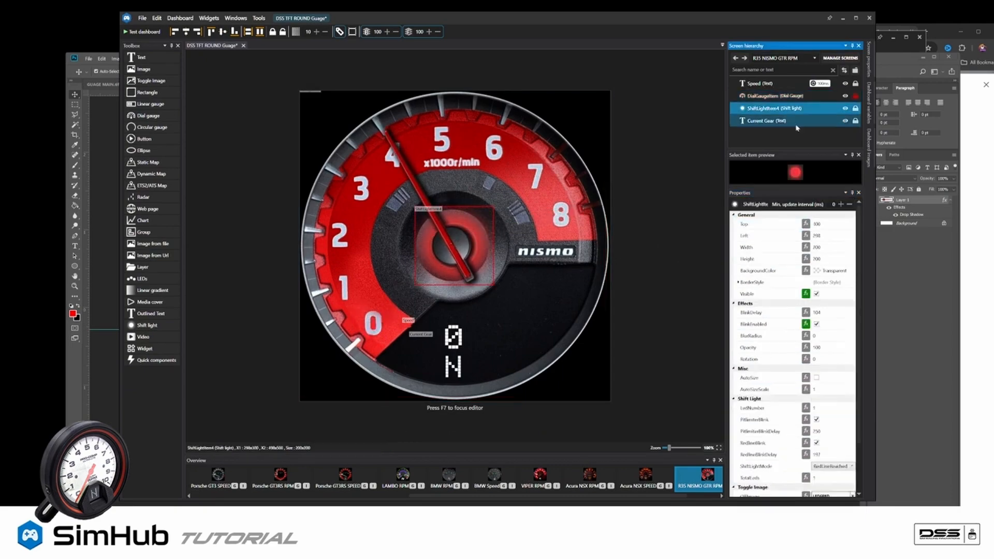
left_click(782, 95)
scroll(823, 363, "down", 3)
double_click(824, 419)
type("1000")
double_click(823, 419)
type("5000")
double_click(823, 420)
type("0")
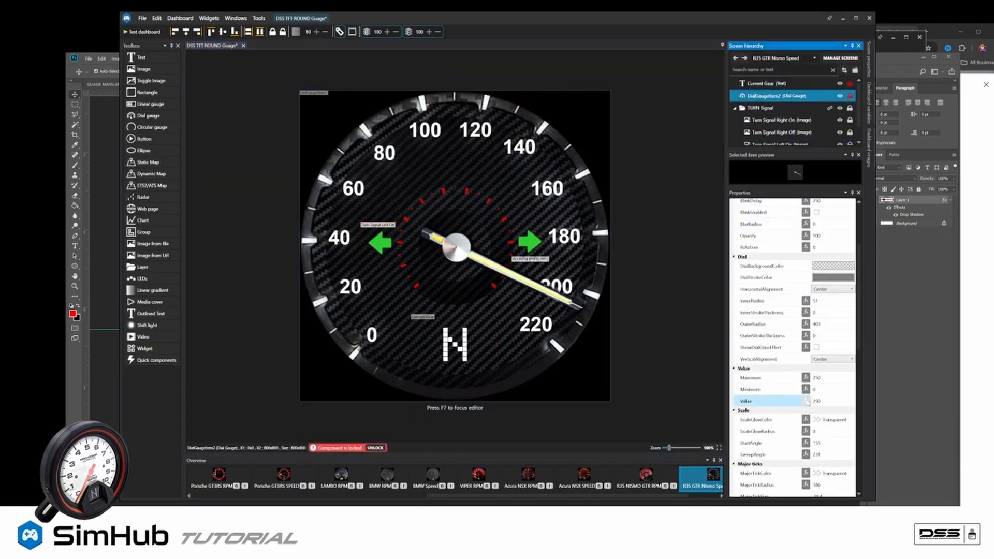
Step: Calibrate the R35 GTR Nismo Speed dial gauge with maximum 220, start angle 135 and sweep angle 269, test it at 220, and save
left_click(806, 401)
left_click(852, 435)
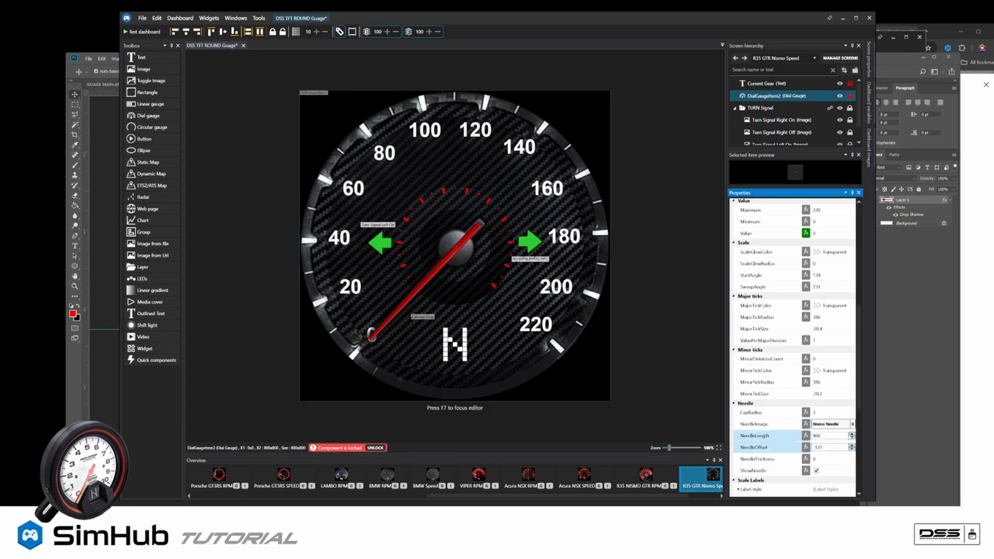
mouse_move(852, 233)
left_mouse_down()
mouse_move(853, 286)
mouse_move(853, 269)
left_mouse_up()
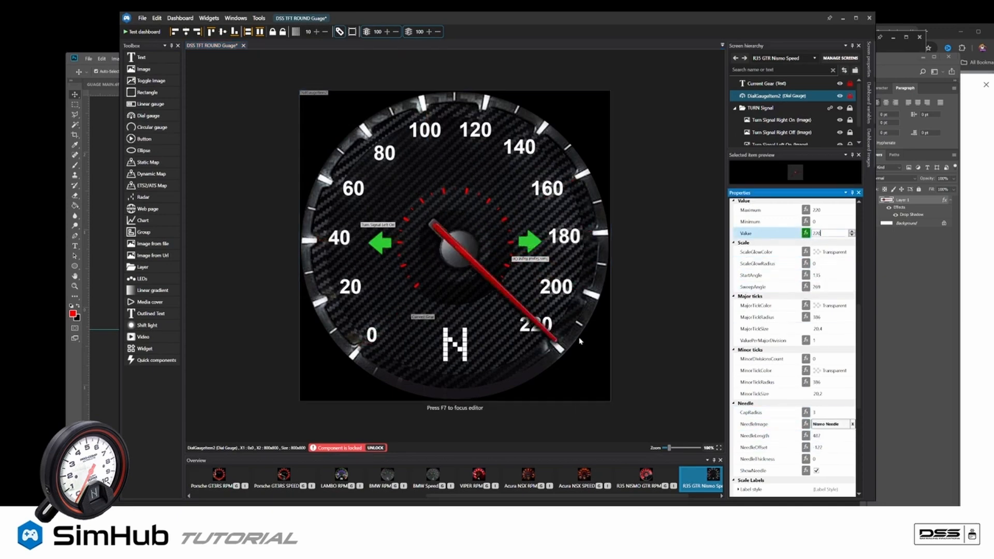
key("BackSpace")
key("BackSpace")
key("BackSpace")
key("ctrl+s")
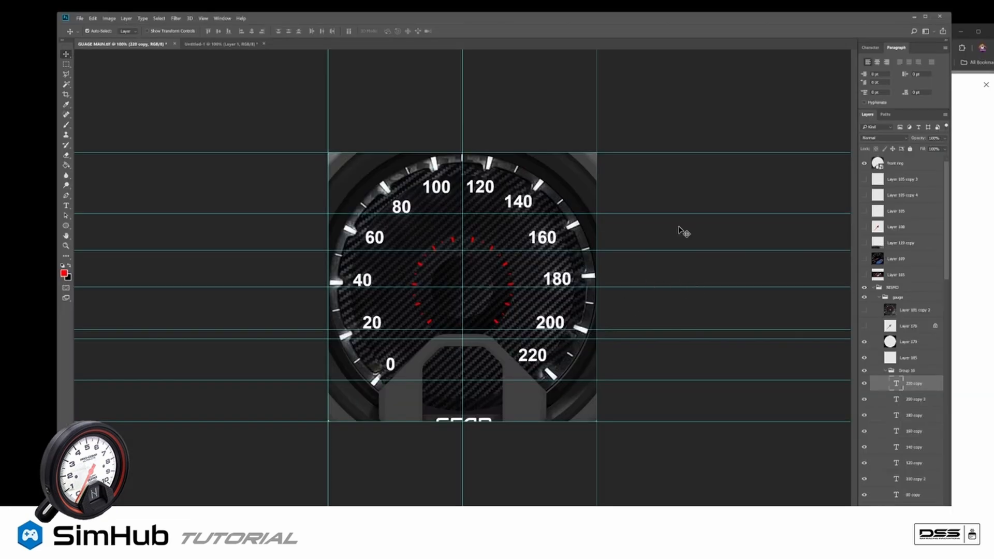
Step: In Photoshop, hide the front ring layer and save the speedometer face as JPEG "NISMO GTR R35 SPEEDO" in the GUAGE FACES folder
left_click(865, 164)
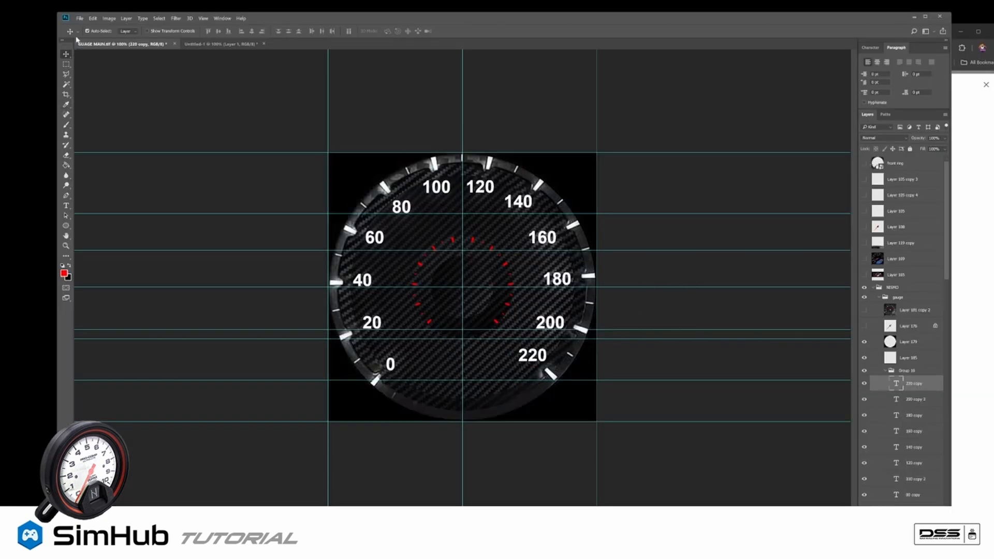
left_click(80, 18)
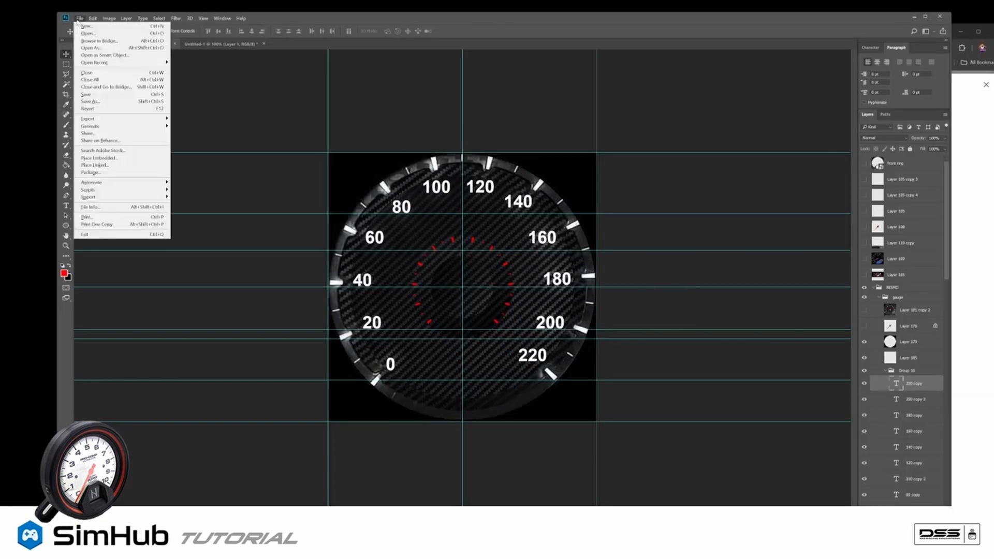
left_click(121, 102)
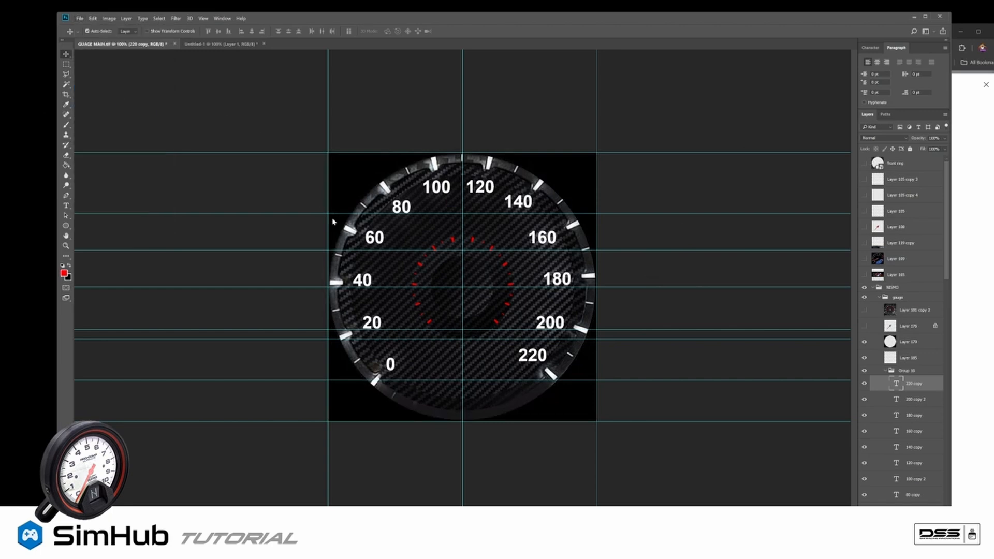
left_click(188, 314)
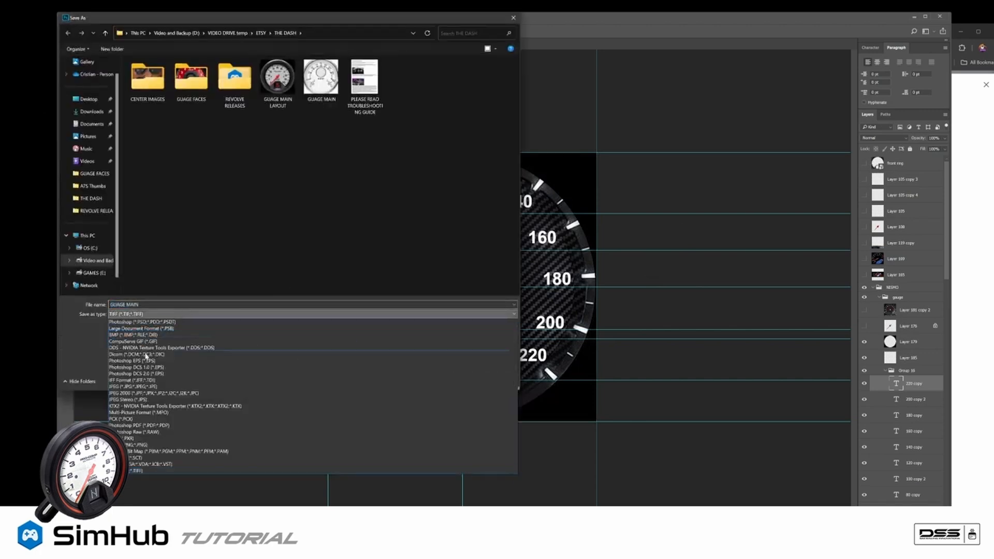
left_click(150, 386)
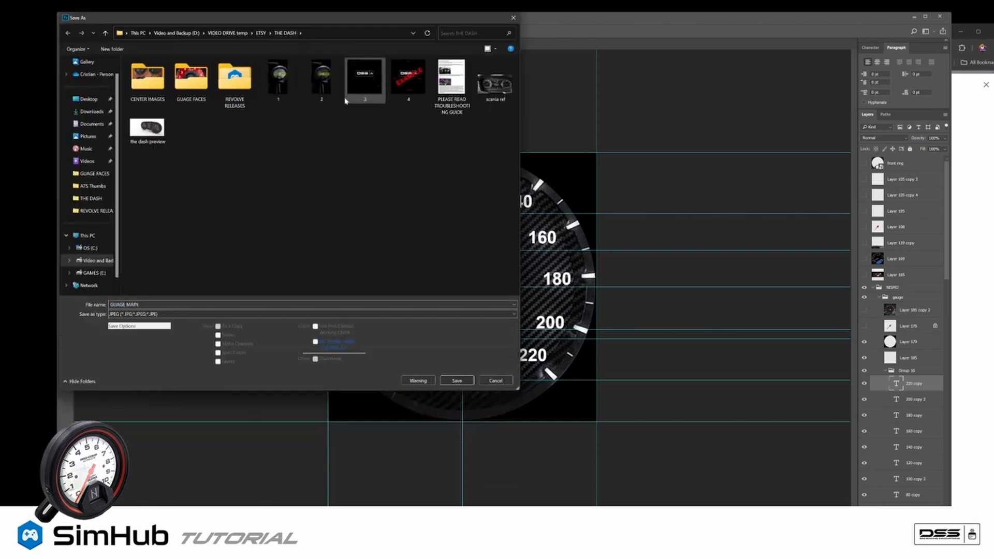
double_click(207, 101)
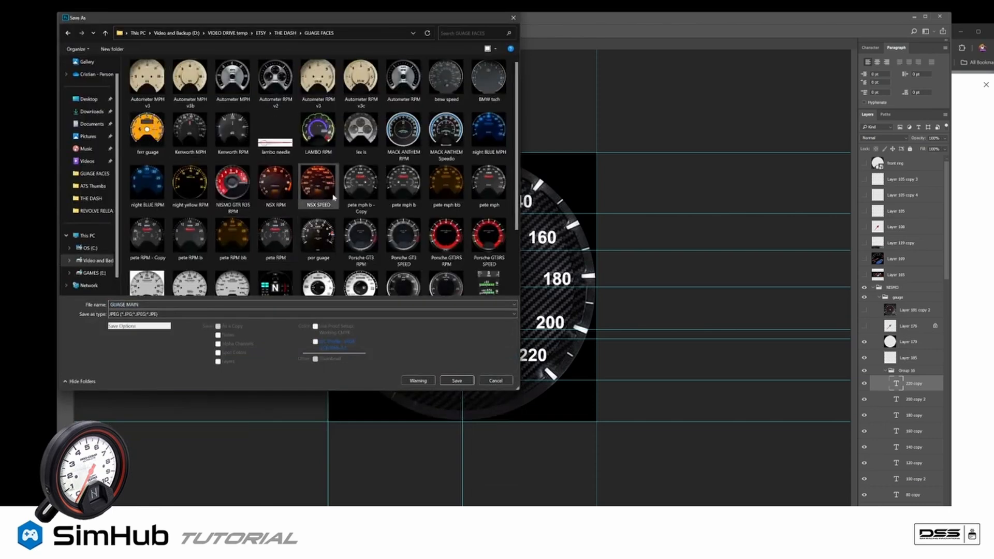
left_click(231, 196)
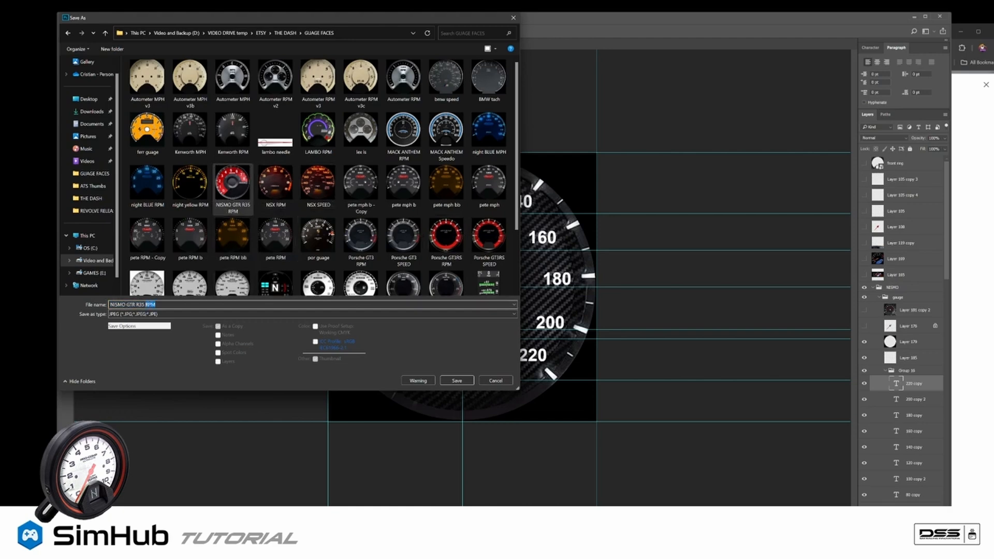
type("SPEEDO")
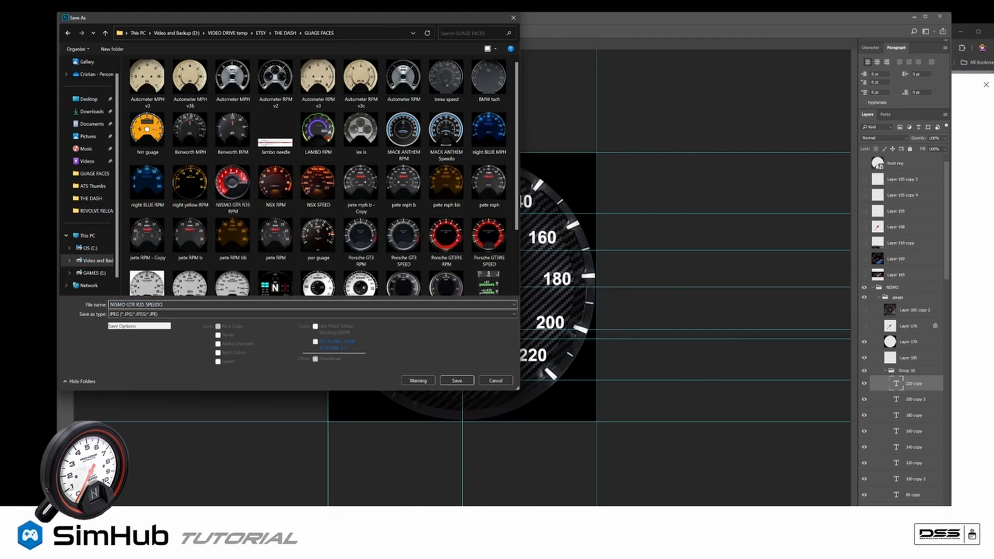
left_click(452, 381)
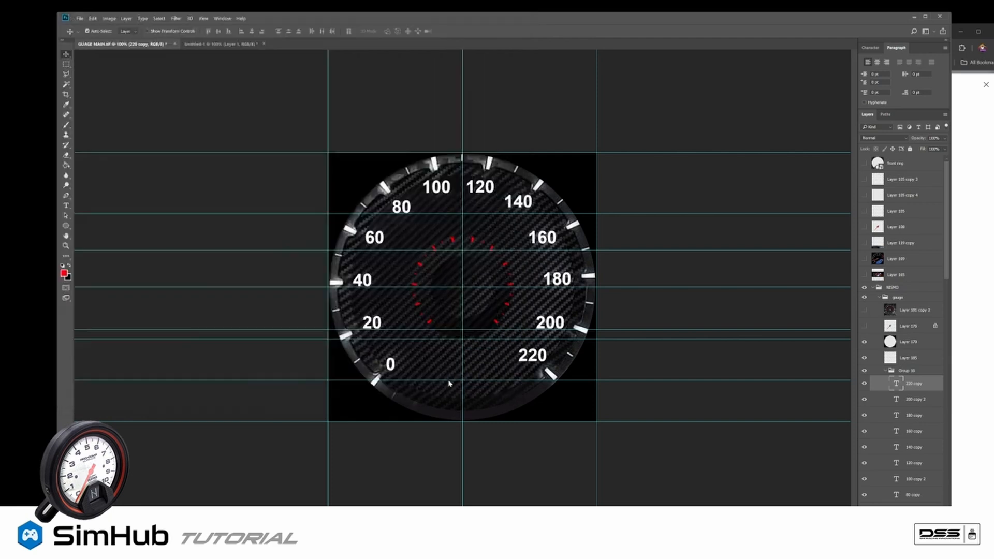
left_click(530, 148)
Step: Switch to SimHub's Dash Studio and open the DSS REVOLVE Sport Guages dashboard for editing
key("alt+Tab")
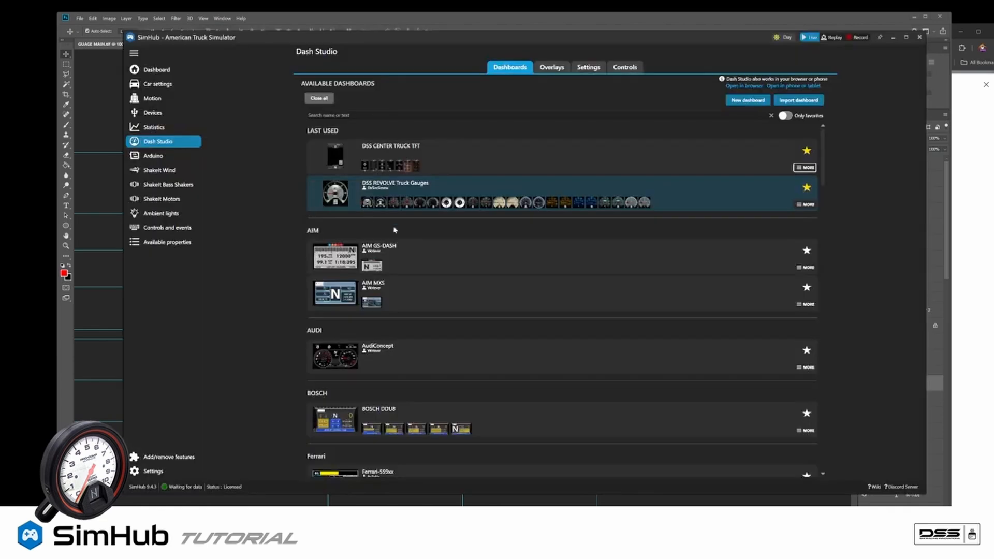
scroll(584, 214, "down", 3)
scroll(584, 215, "down", 15)
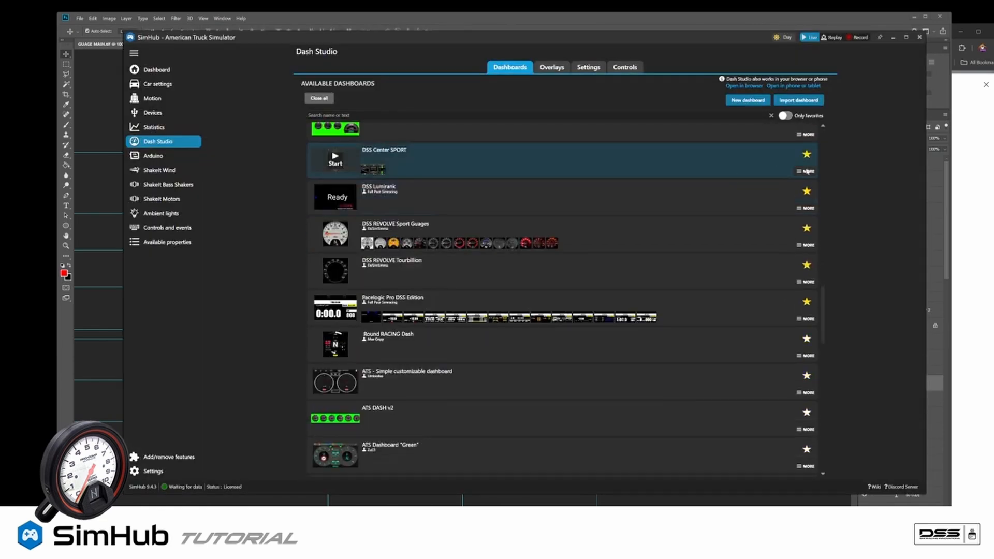
left_click(809, 246)
left_click(819, 279)
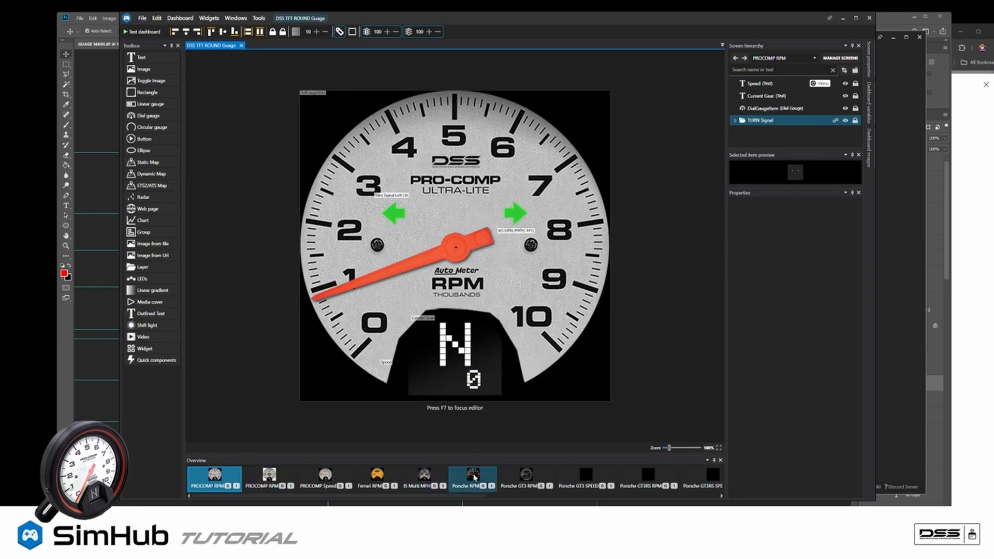
Step: Duplicate the Porsche GT3RS RPM screen in the dashboard
left_click(673, 497)
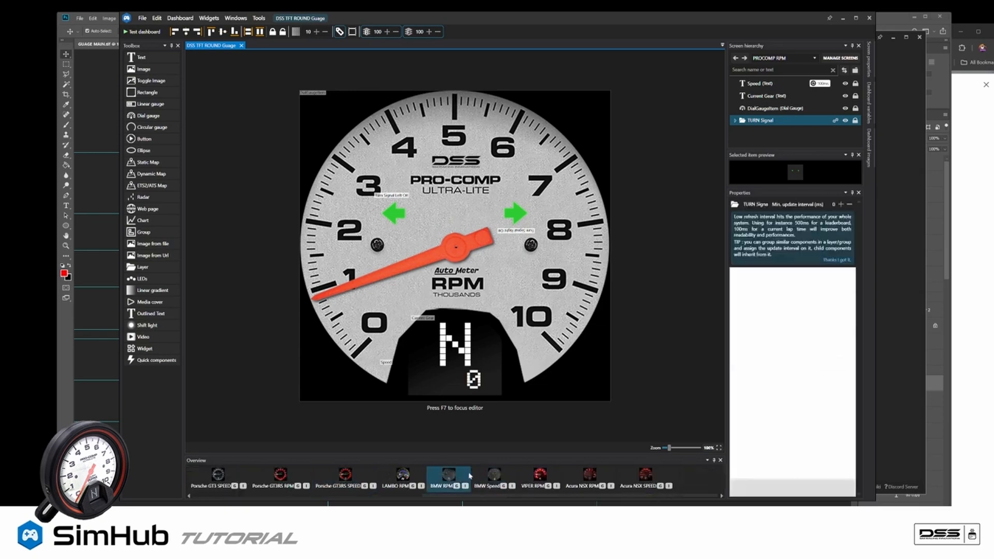
right_click(288, 478)
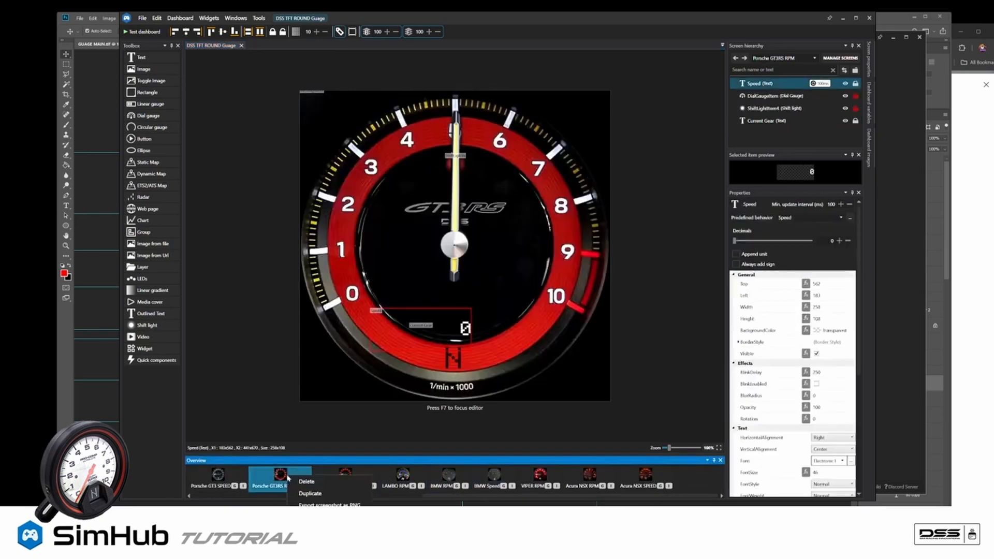
left_click(310, 494)
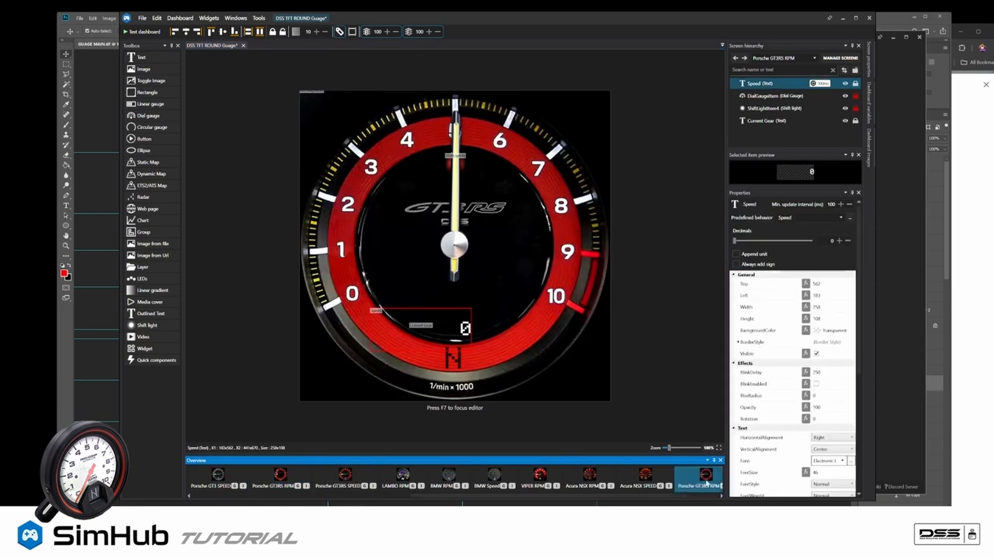
Step: Rename the last Porsche GT3RS RPM screen in the dashboard as R35 NISMO GTR RPM
left_click(702, 488)
right_click(659, 484)
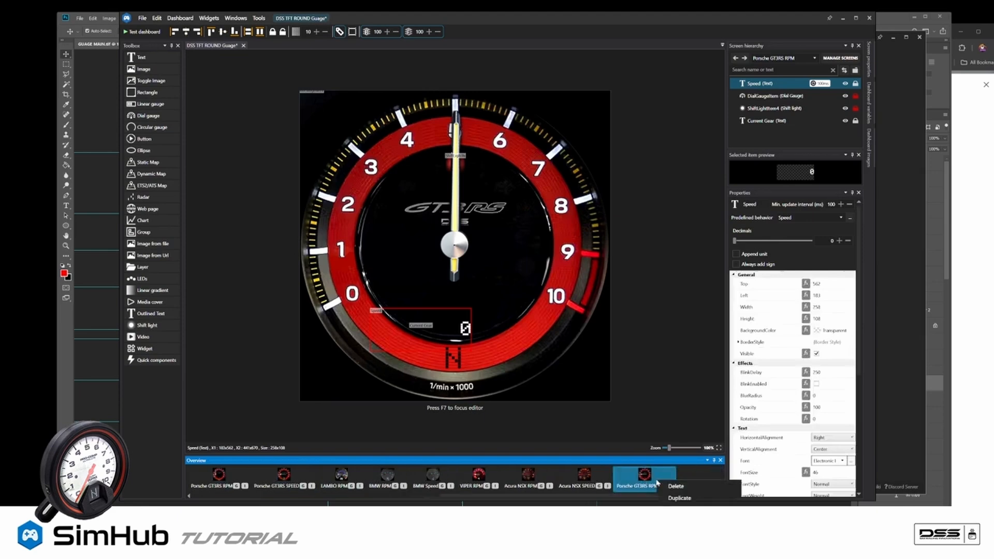
left_click(840, 58)
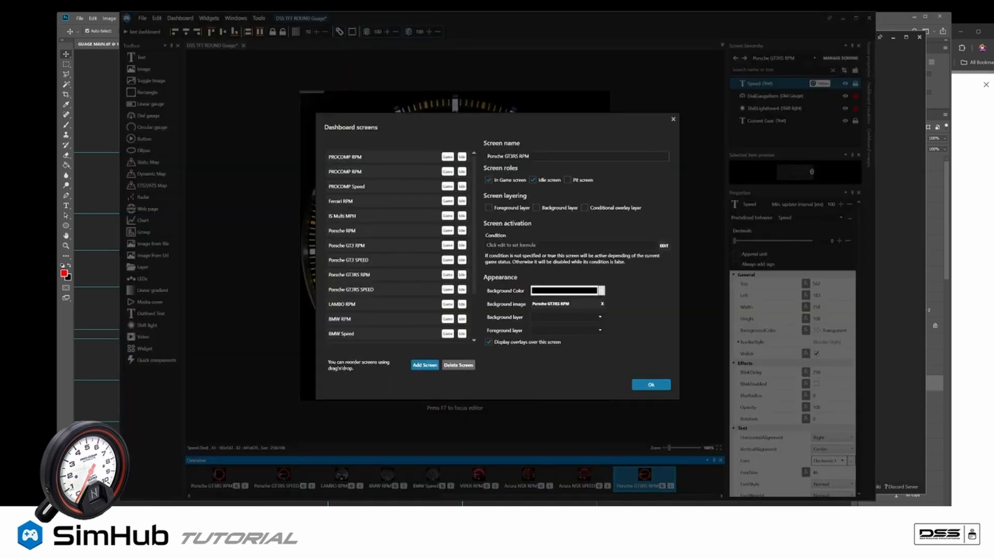
left_click_drag(529, 157, 369, 154)
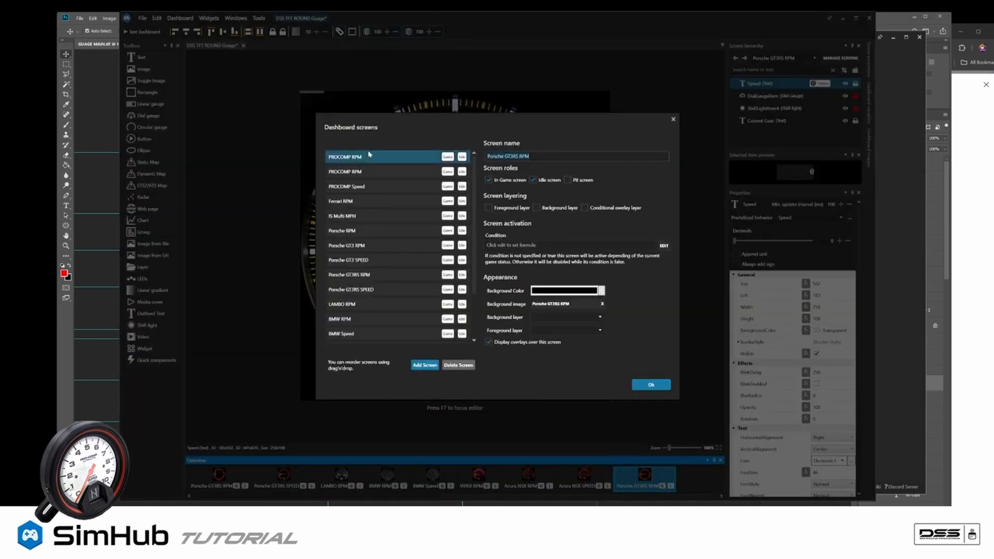
type("R35 NISMO GTR")
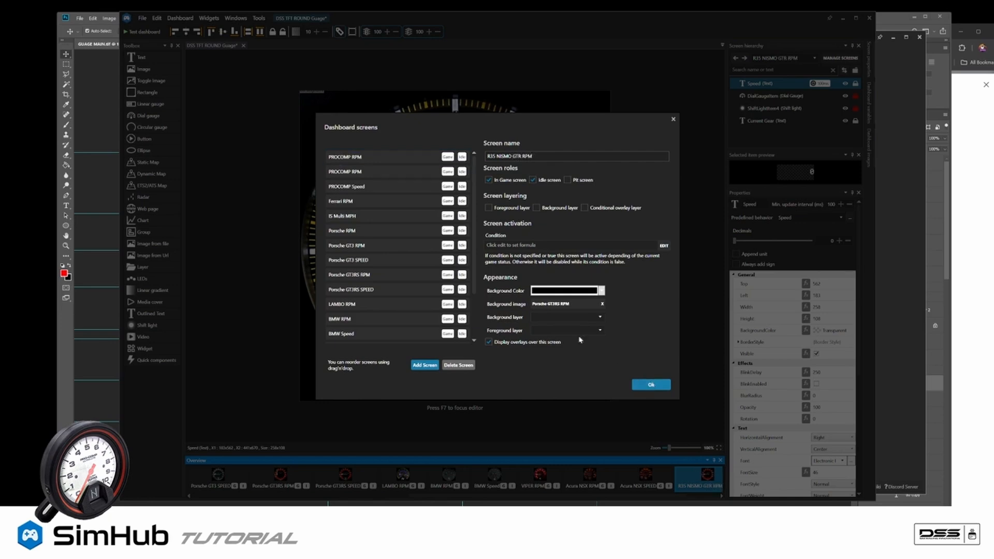
left_click(652, 386)
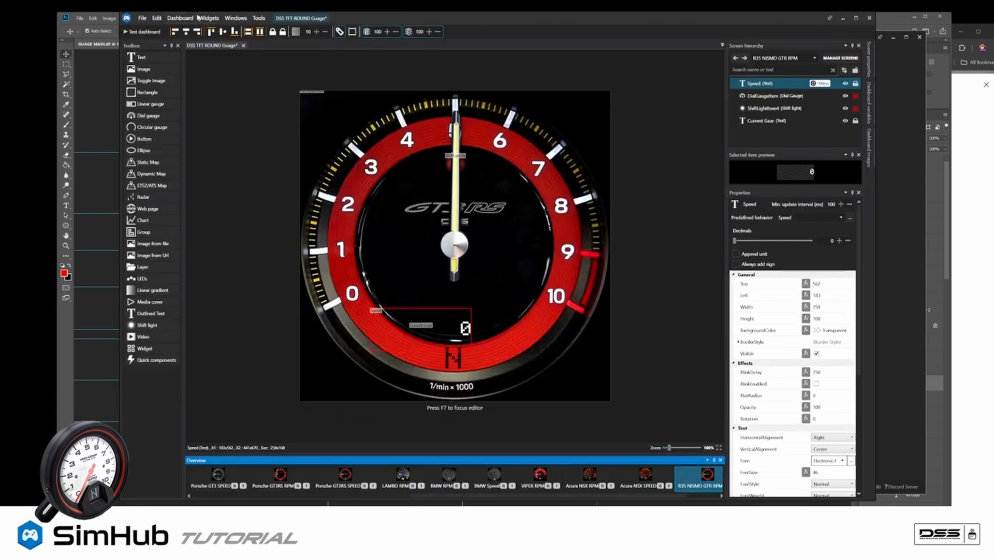
left_click(187, 18)
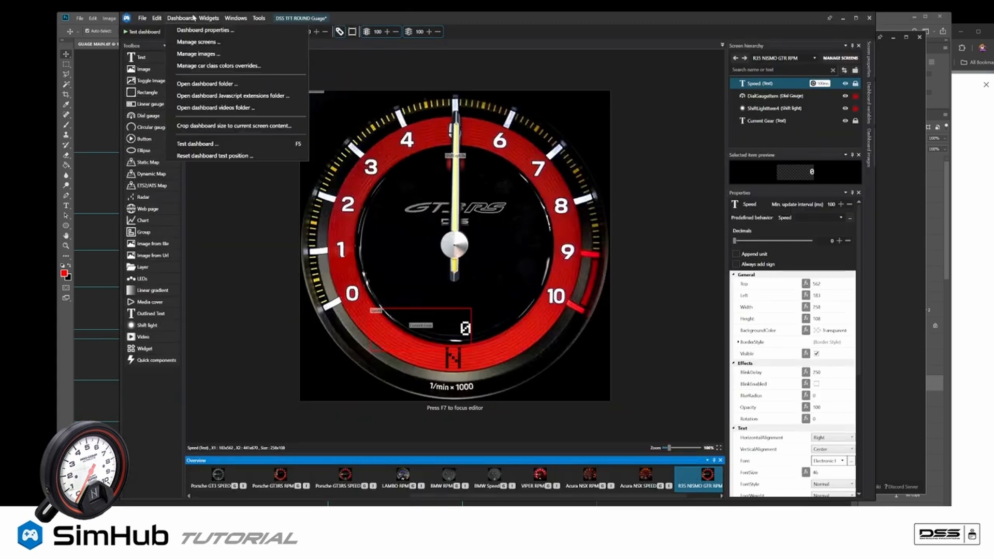
left_click(226, 42)
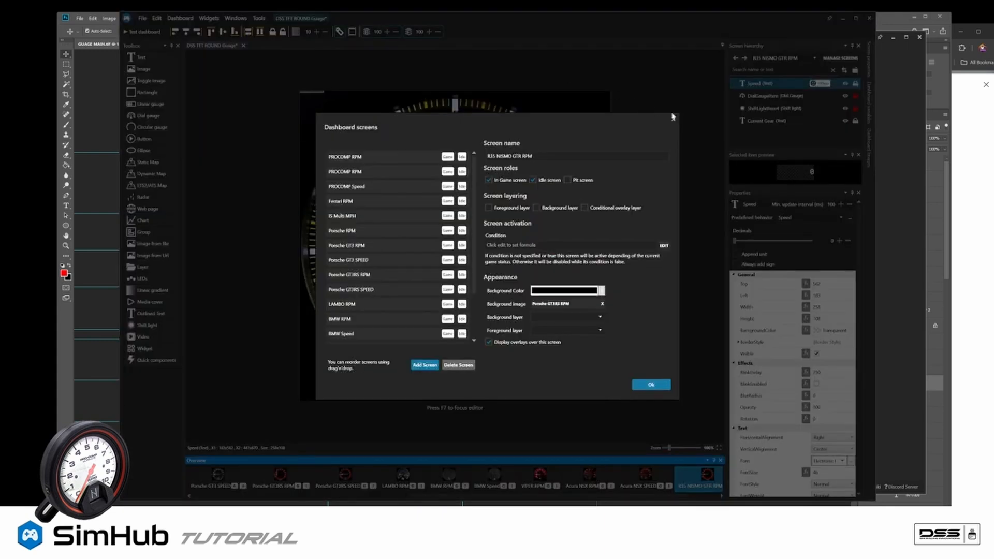
left_click(672, 117)
Step: Add the NISMO GTR R35 RPM and NISMO GTR R35 SPEEDO images from the GUAGE FACES folder to the dashboard images
left_click(186, 18)
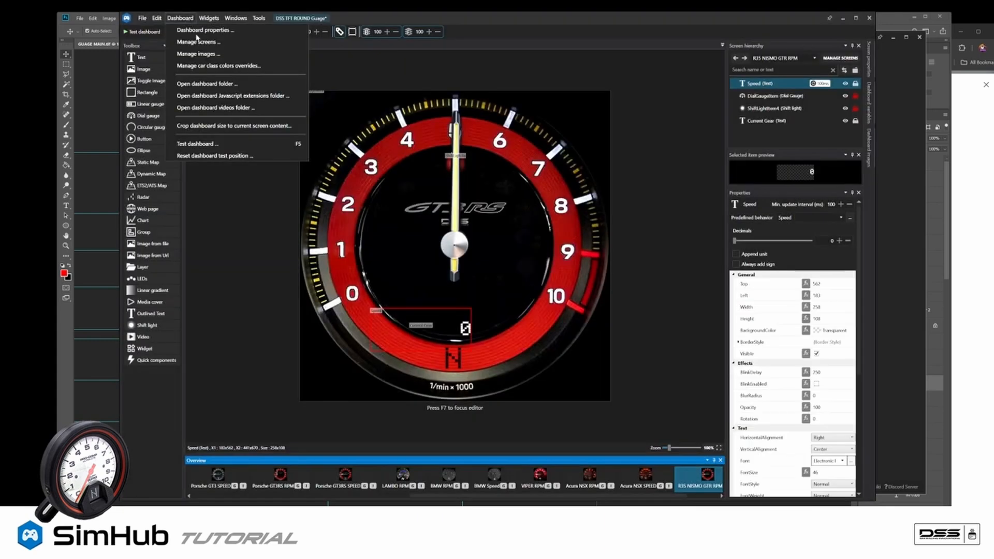
left_click(217, 53)
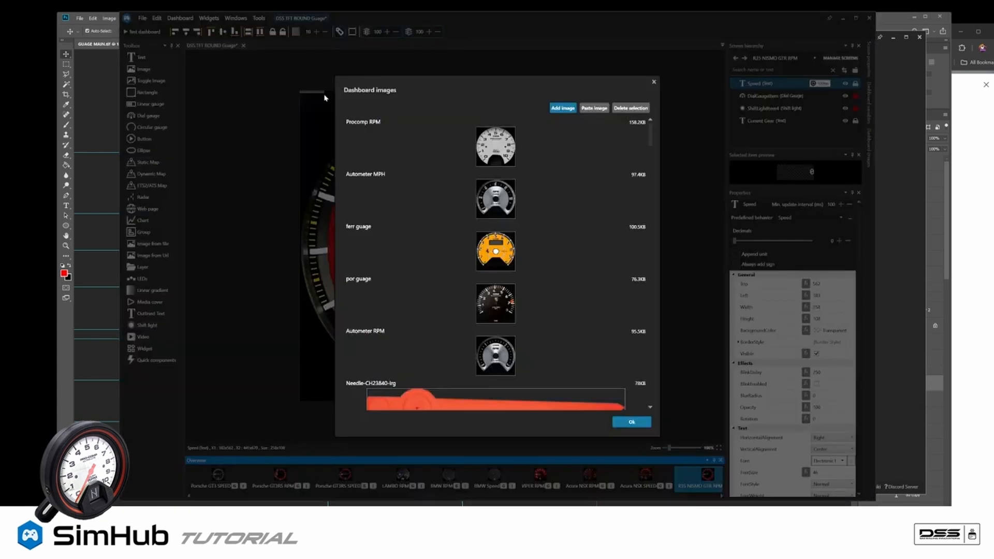
left_click(563, 109)
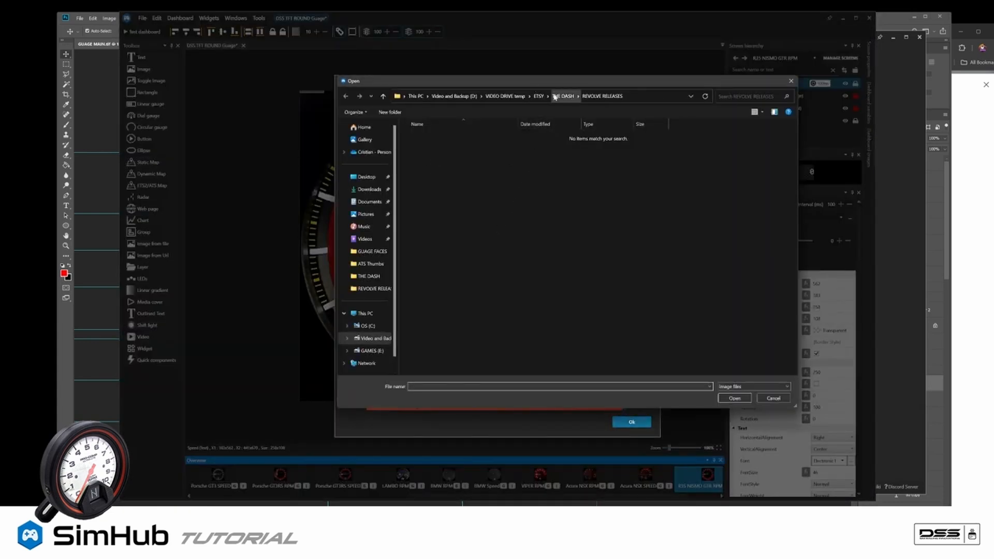
left_click(563, 96)
double_click(467, 139)
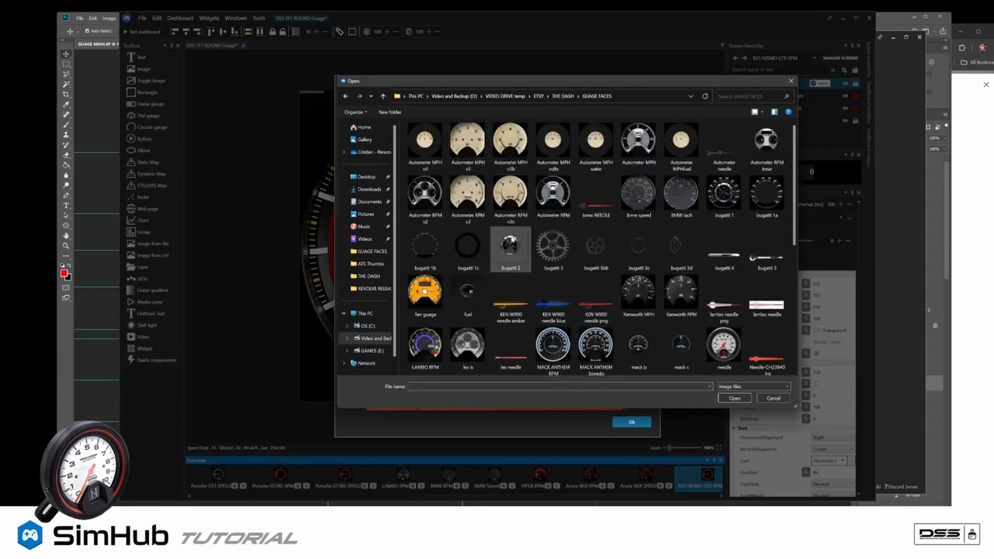
scroll(558, 269, "down", 3)
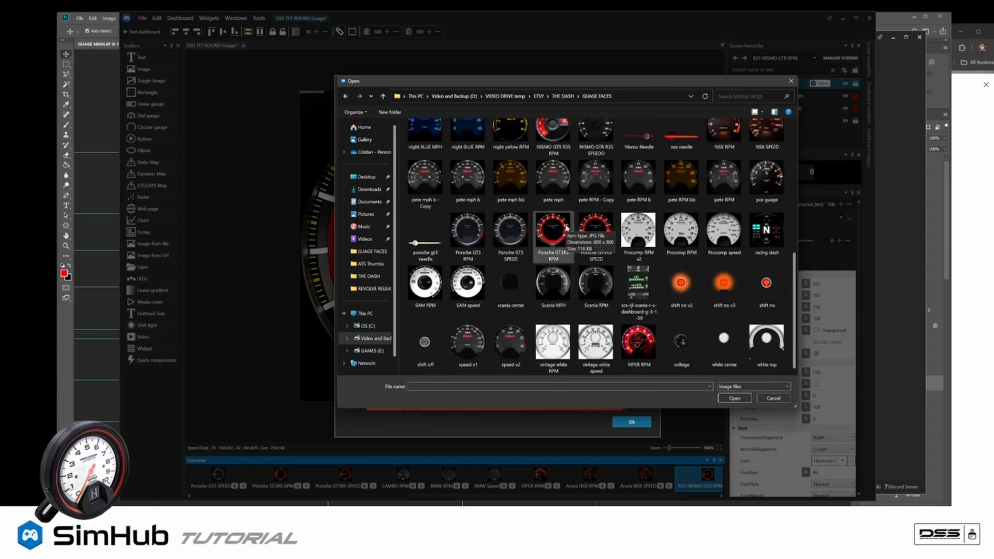
left_click(553, 132)
left_click(595, 140, "ctrl")
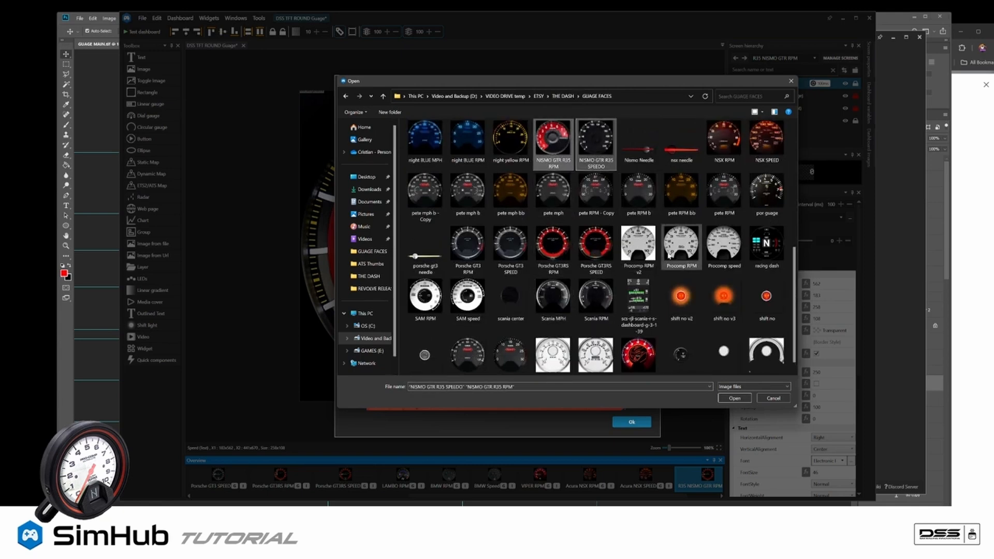
left_click(733, 399)
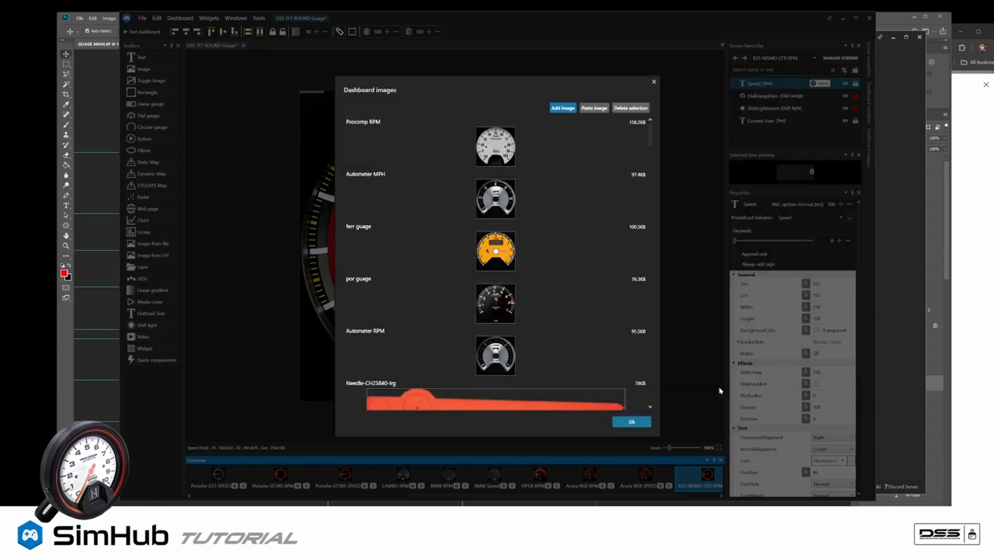
left_click(631, 421)
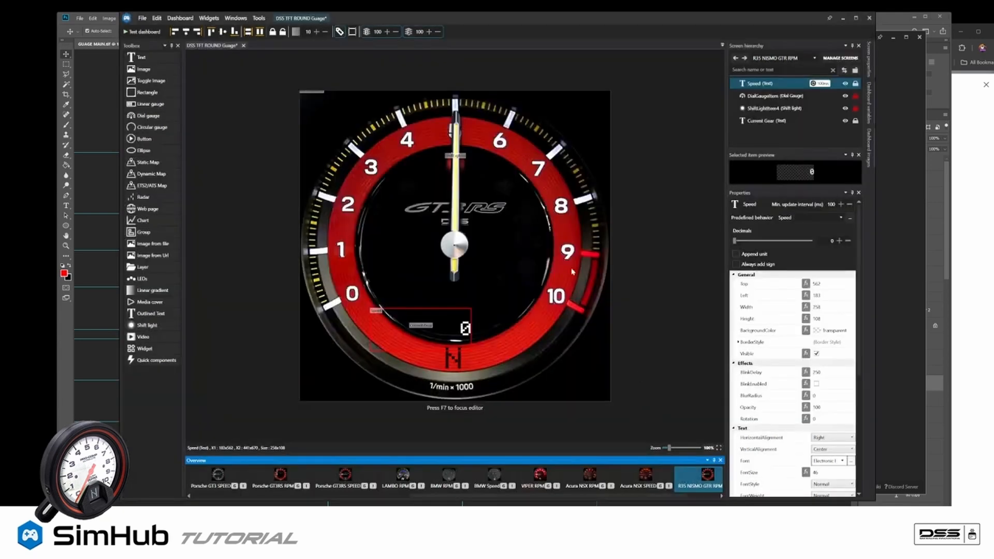
Step: Set the background image of the R35 NISMO GTR RPM screen to NISMO GTR R35 RPM
right_click(697, 485)
left_click(720, 511)
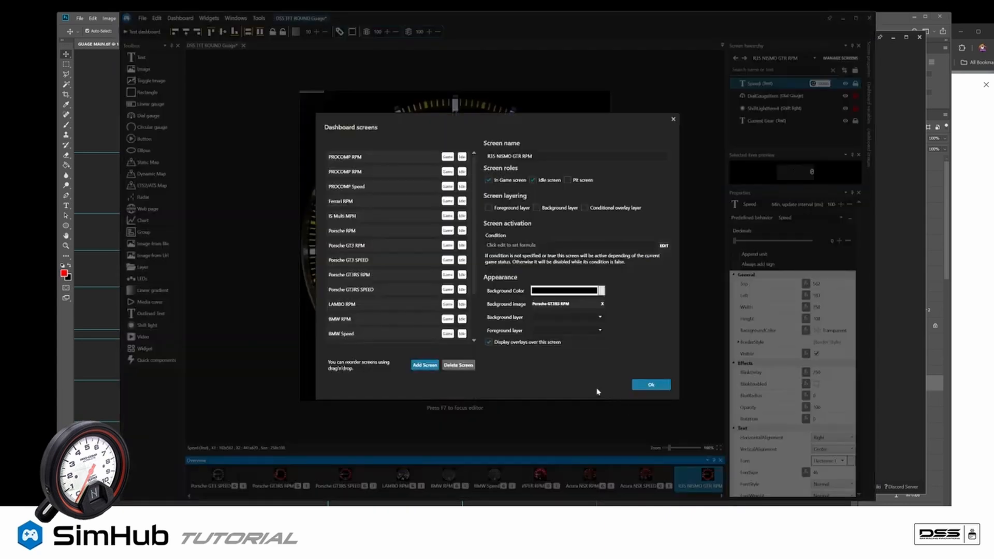
left_click(583, 305)
scroll(539, 242, "down", 3)
left_click_drag(611, 200, 621, 337)
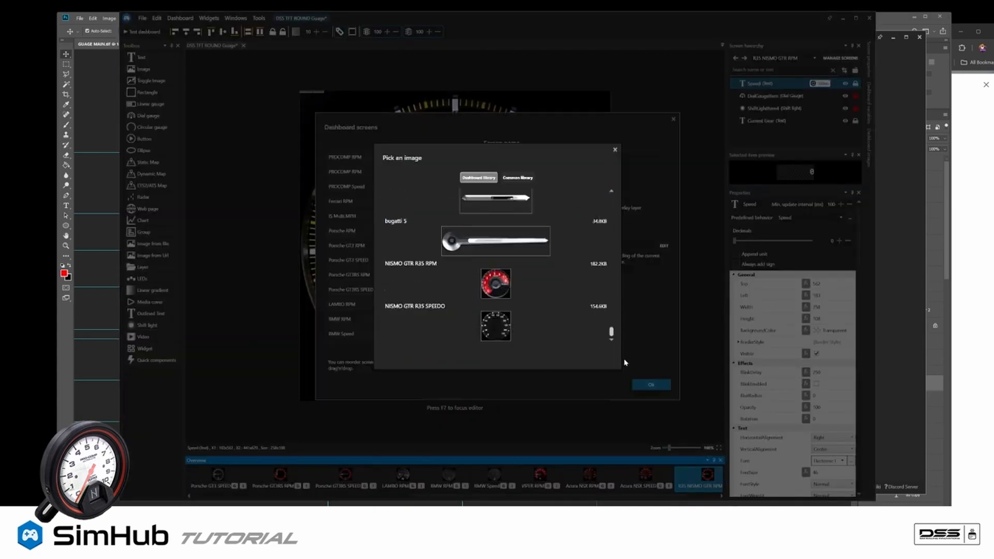
left_click(537, 293)
left_click(664, 385)
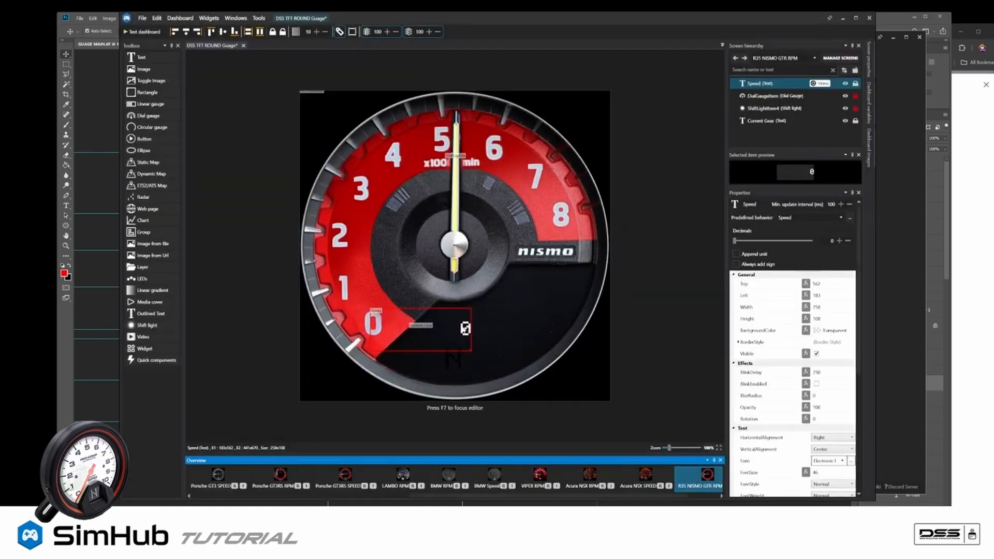
Step: Set the Speed text's horizontal alignment to Center and move the text to the dial's centre line, below the needle hub
left_click(465, 328)
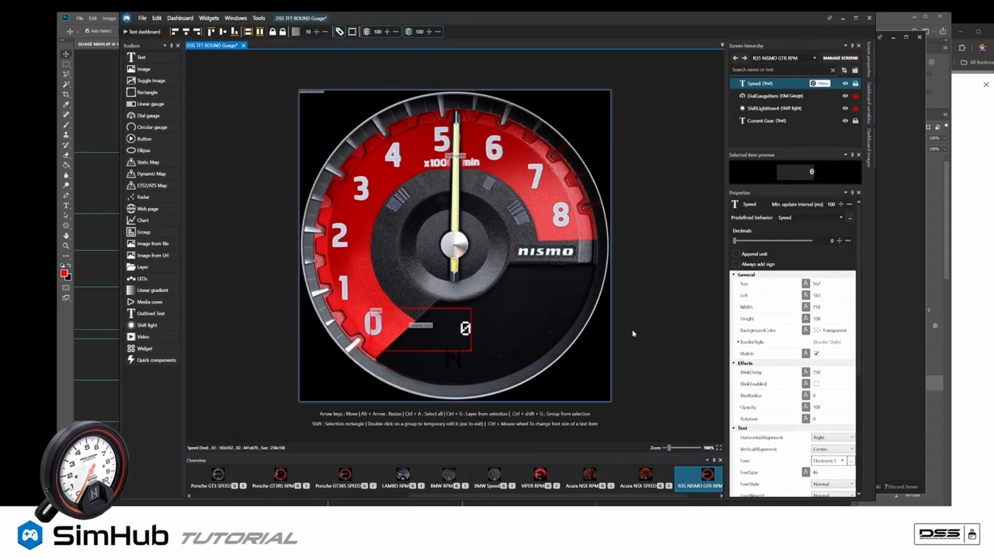
left_click_drag(466, 336, 458, 330)
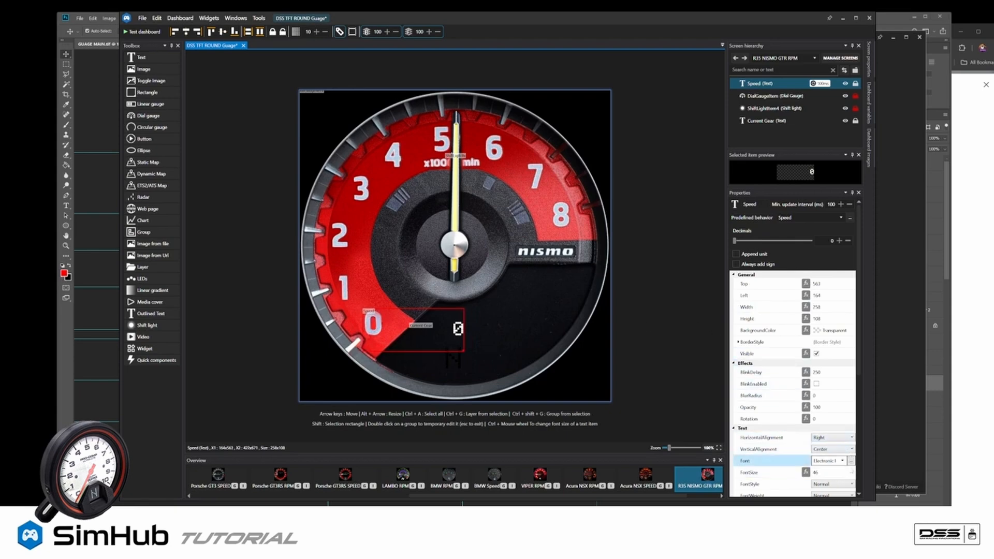
left_click(849, 438)
left_click(823, 454)
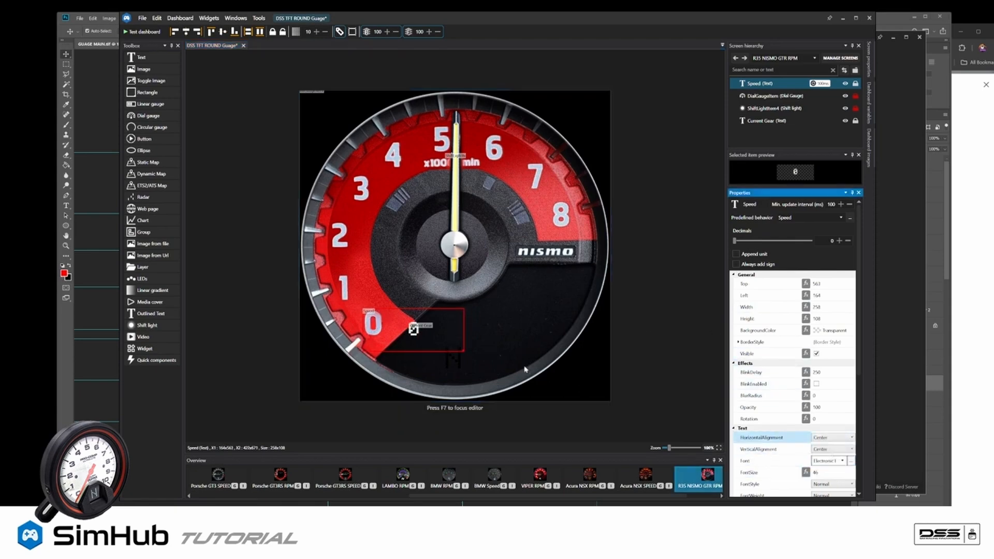
left_click_drag(454, 334, 493, 337)
Step: Move the Current Gear text slightly down to about left 284, top 623, and set its text color to AliceBlue
left_click_drag(460, 371, 461, 382)
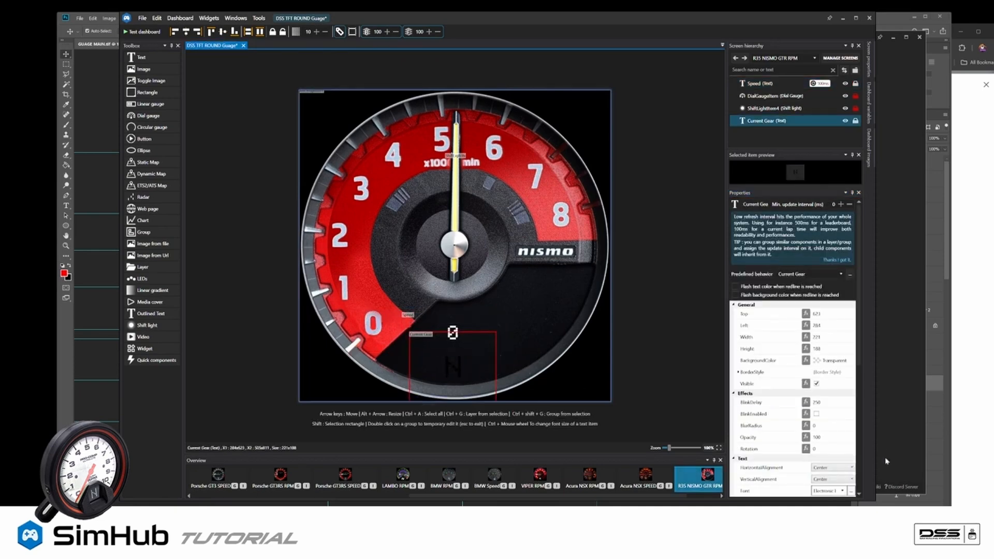
scroll(792, 415, "down", 2)
left_click(852, 493)
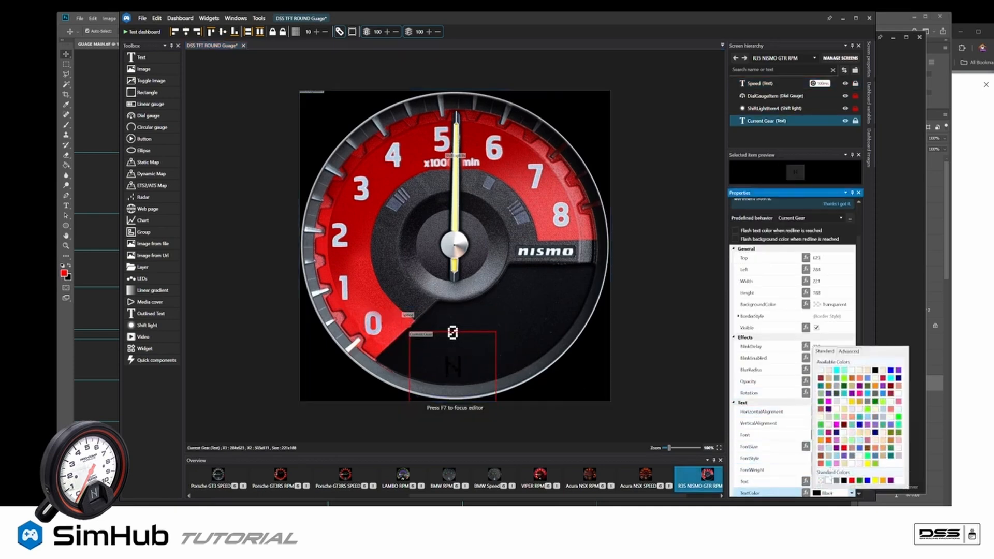
left_click(821, 370)
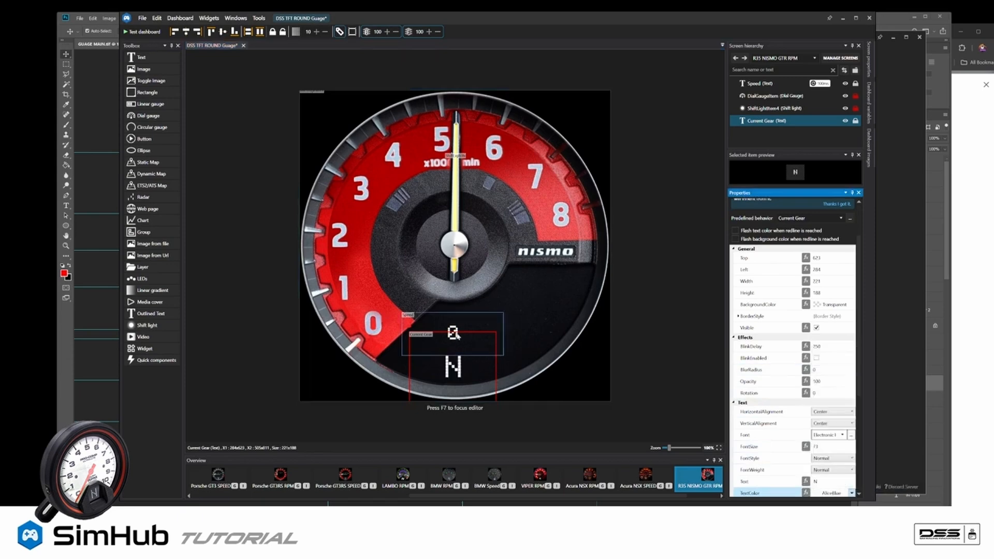
Step: Move the Speed text down to about left 266, top 587, and set its font size to 80
left_click_drag(456, 332, 456, 338)
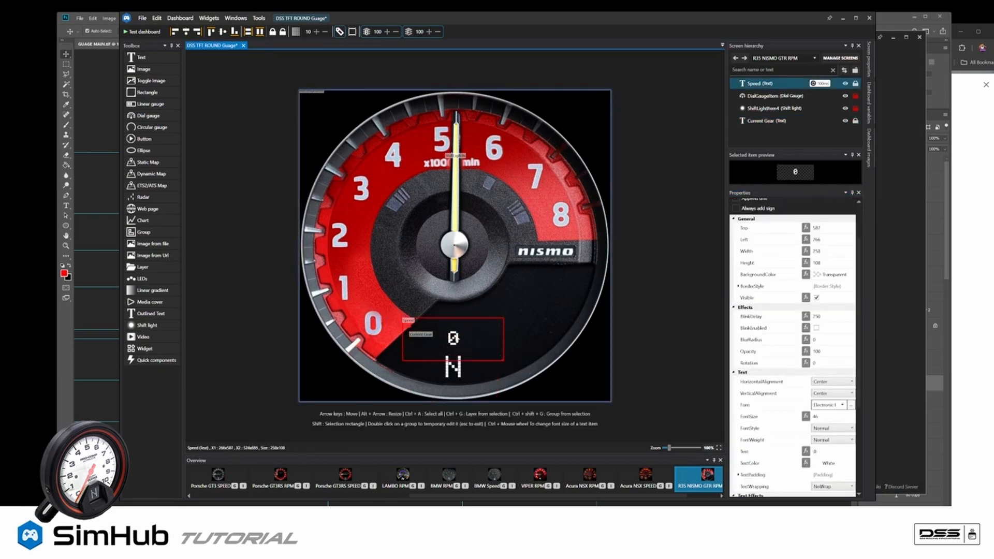
left_click(842, 451)
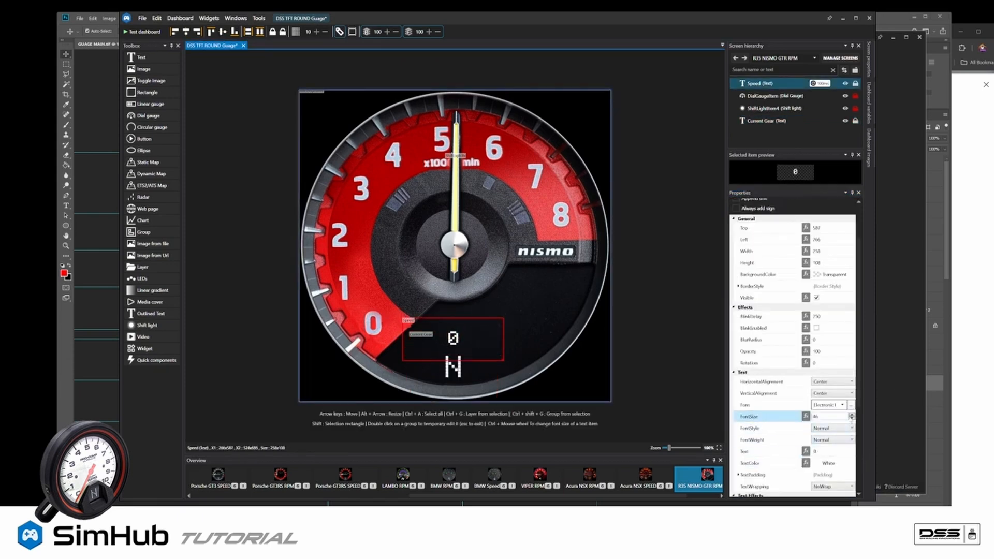
left_click(852, 416)
left_click_drag(851, 416, 851, 416)
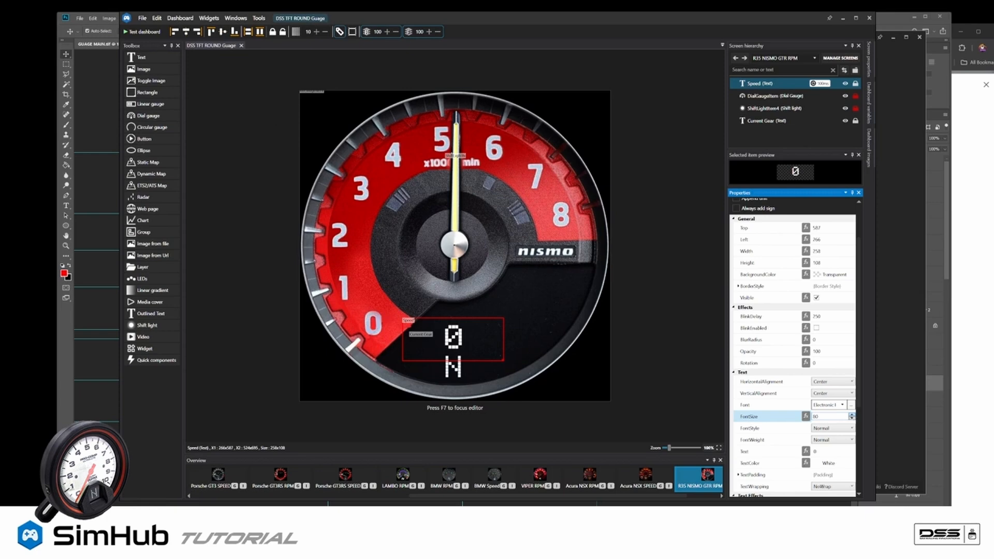
Step: Switch to the main SimHub window and set the Left screen device's idle dashboard to DSS REVOLVE Sport Guages
left_click(910, 84)
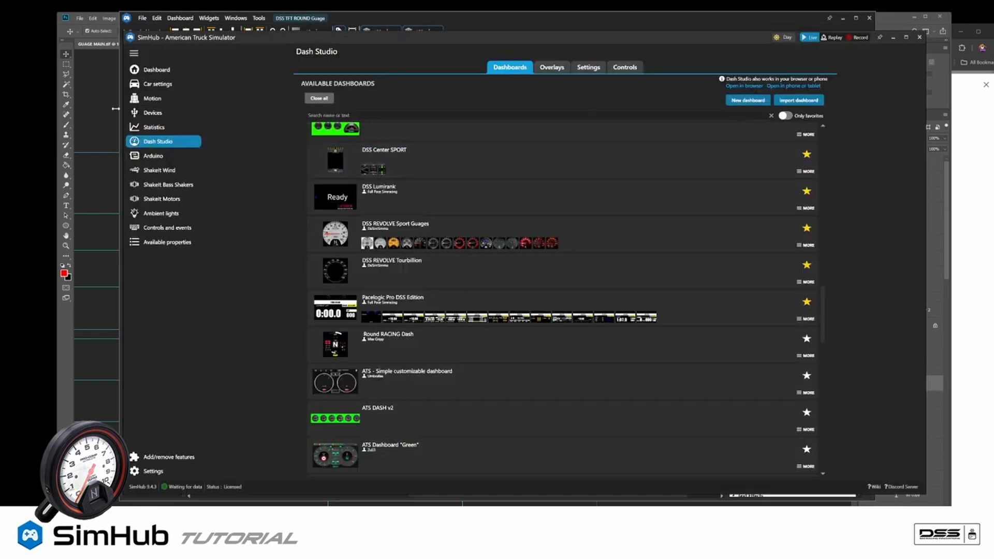
left_click(132, 114)
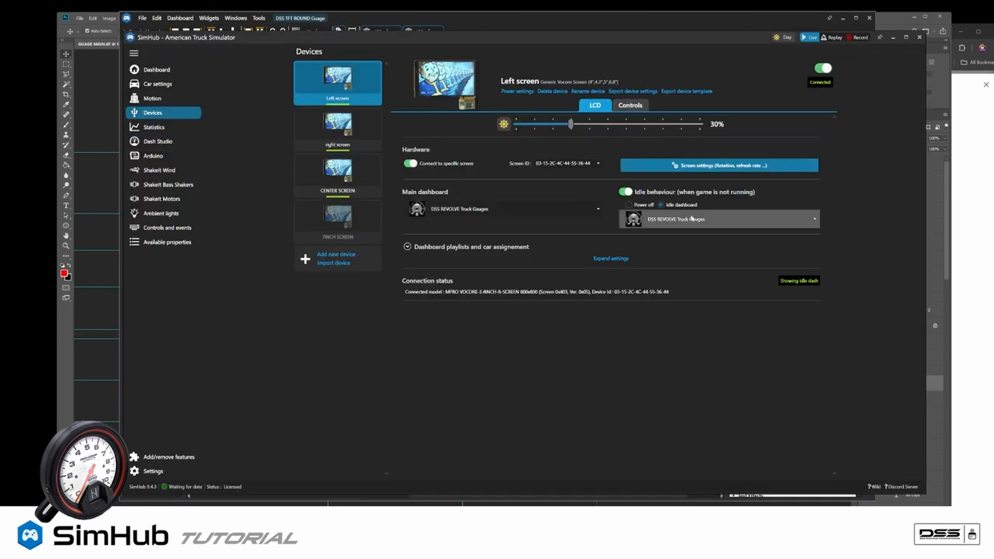
left_click(692, 218)
scroll(710, 278, "up", 3)
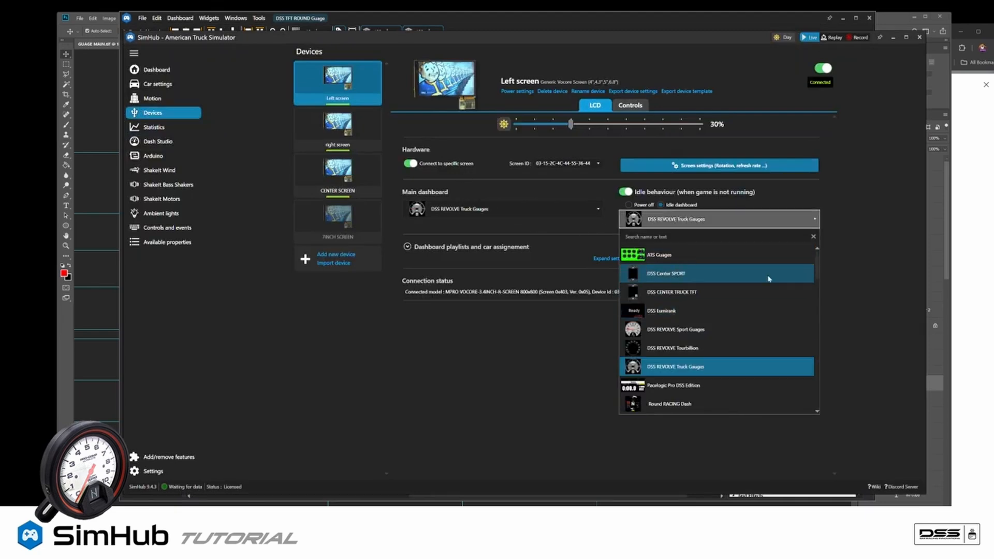
left_click(750, 329)
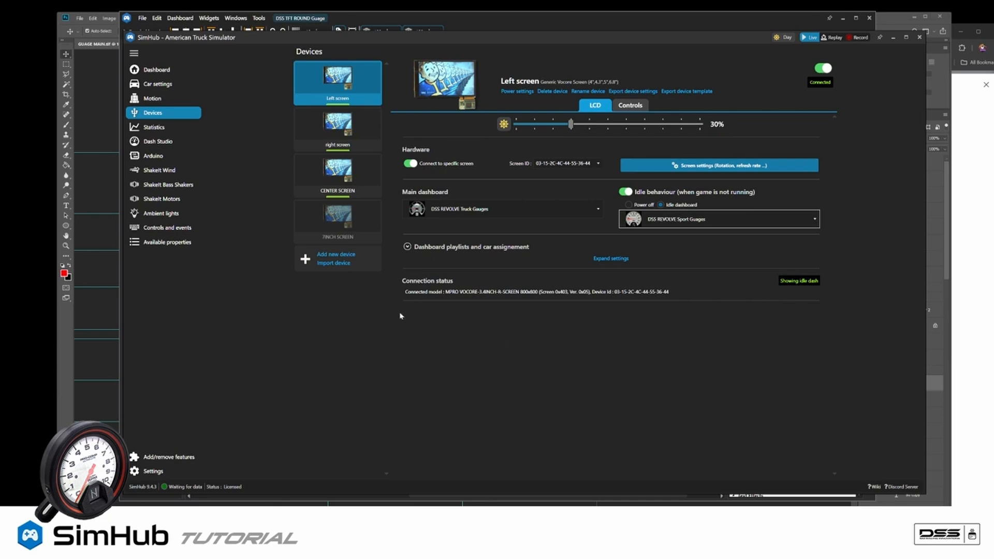
Step: Switch back to the DSS TFT ROUND Guage editor, select the DialGaugeItem and check the available images for its needle
left_click(516, 28)
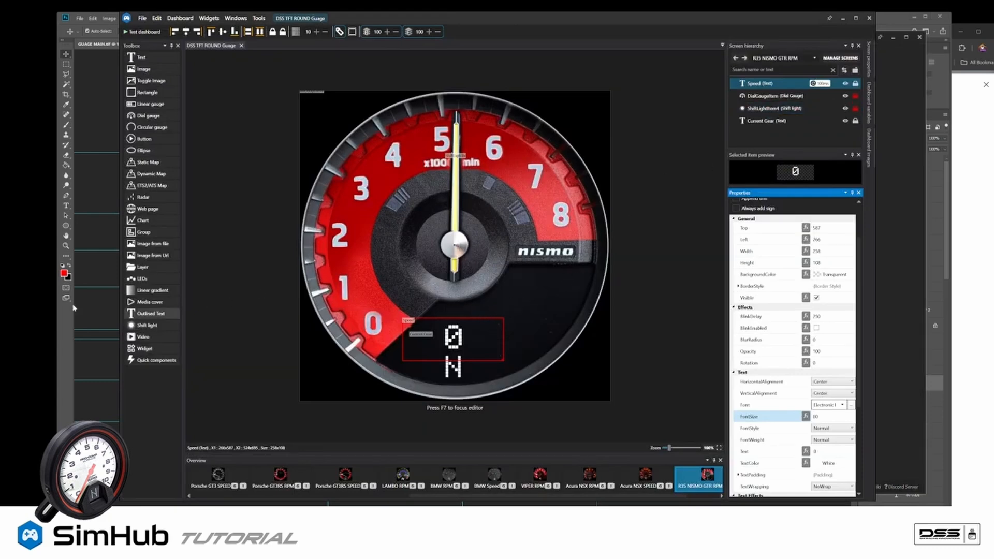
scroll(828, 357, "down", 2)
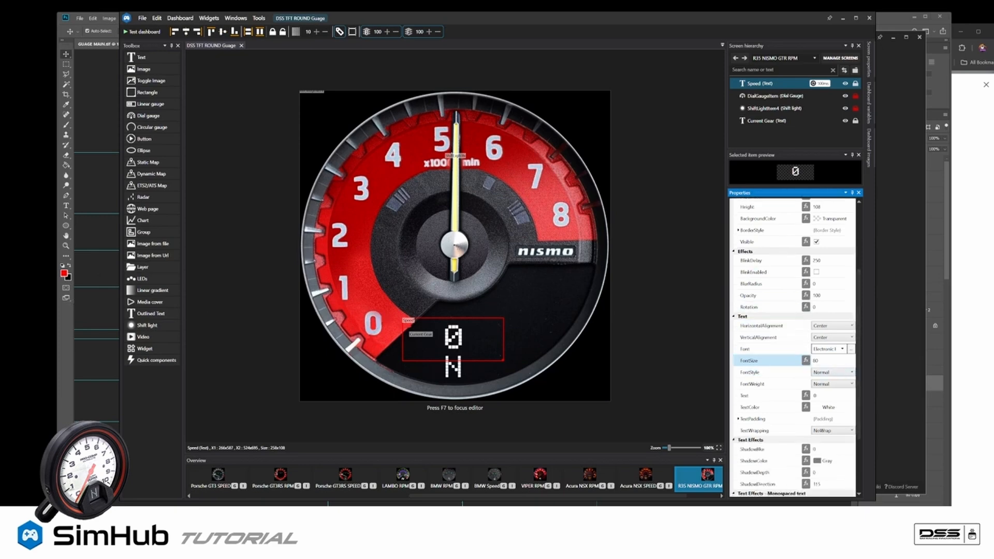
scroll(835, 371, "down", 1)
scroll(834, 371, "down", 1)
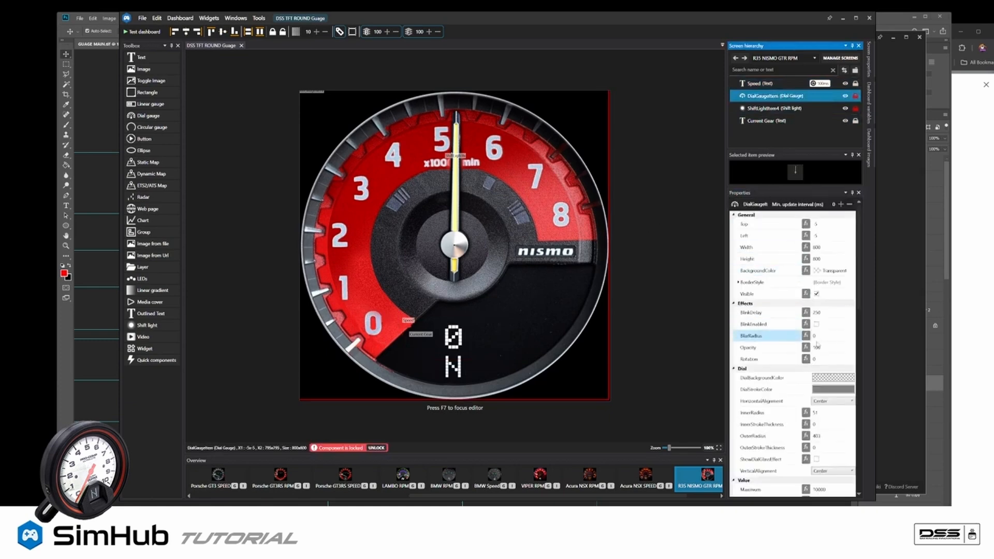
scroll(766, 334, "down", 3)
scroll(767, 378, "down", 2)
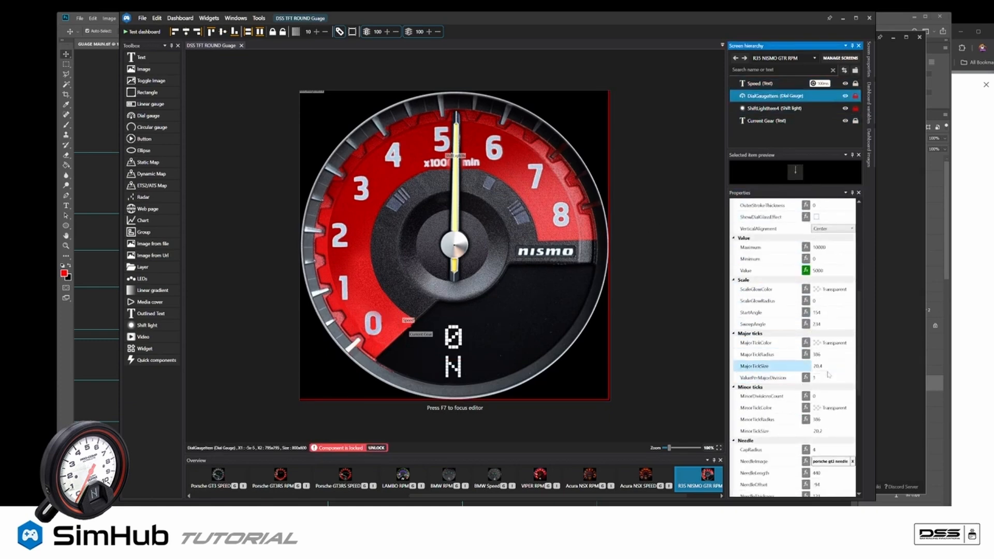
scroll(766, 377, "down", 2)
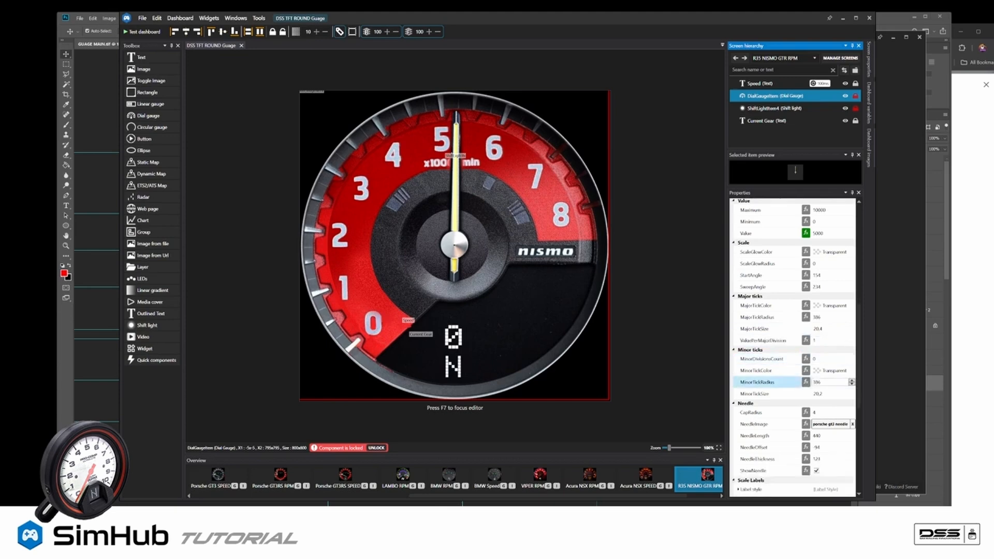
left_click(835, 406)
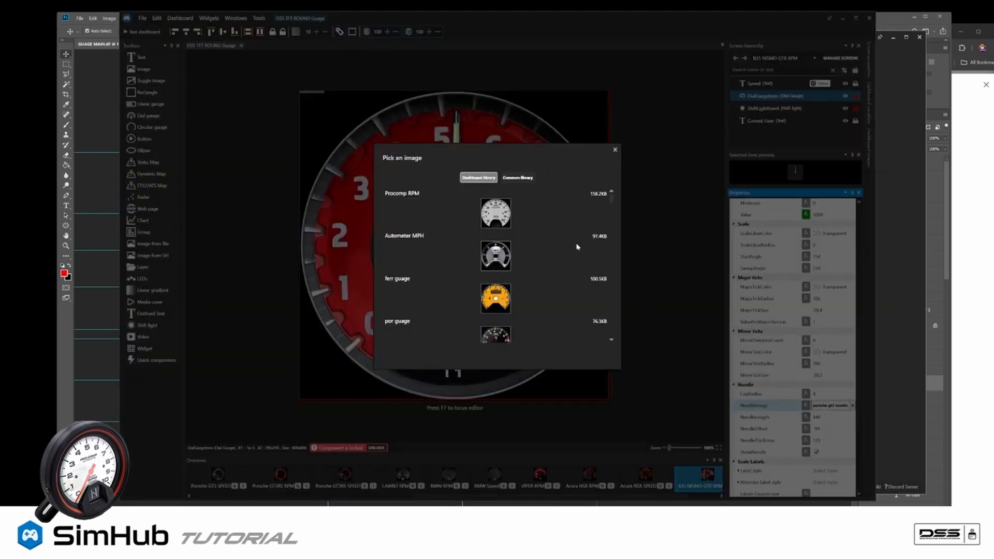
left_click(615, 150)
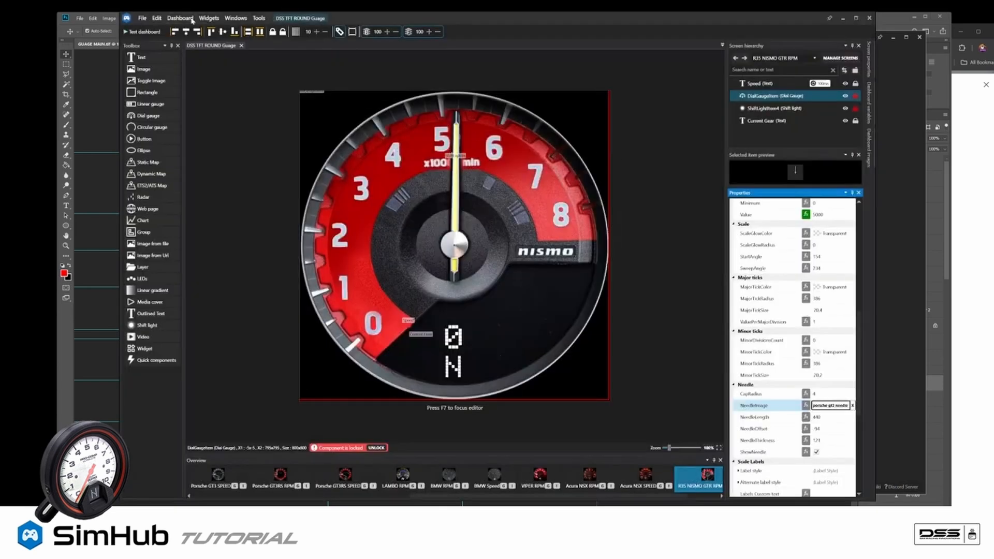
Step: Add the Nismo Needle image from the GUAGE FACES folder to the dashboard's image library
left_click(192, 19)
left_click(209, 53)
left_click(564, 107)
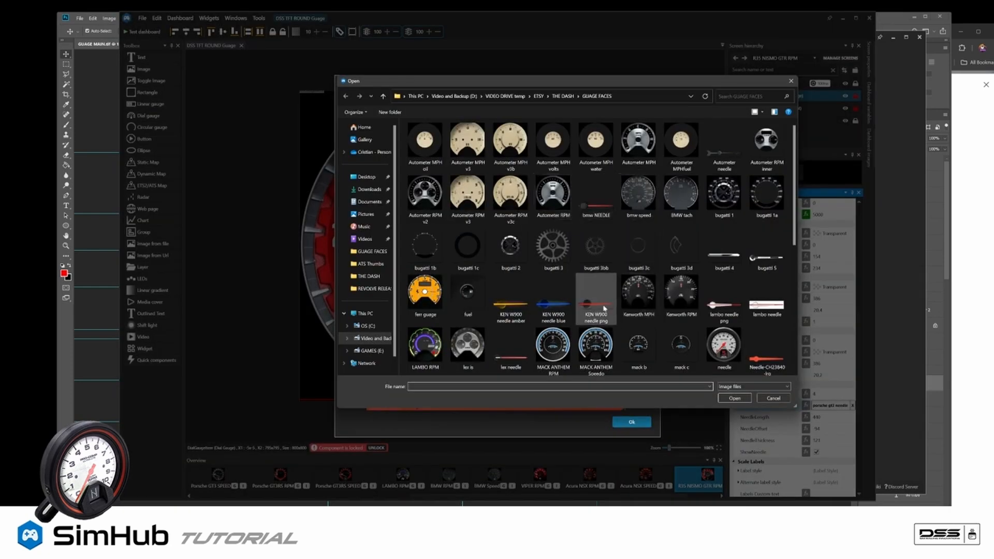
scroll(746, 332, "down", 5)
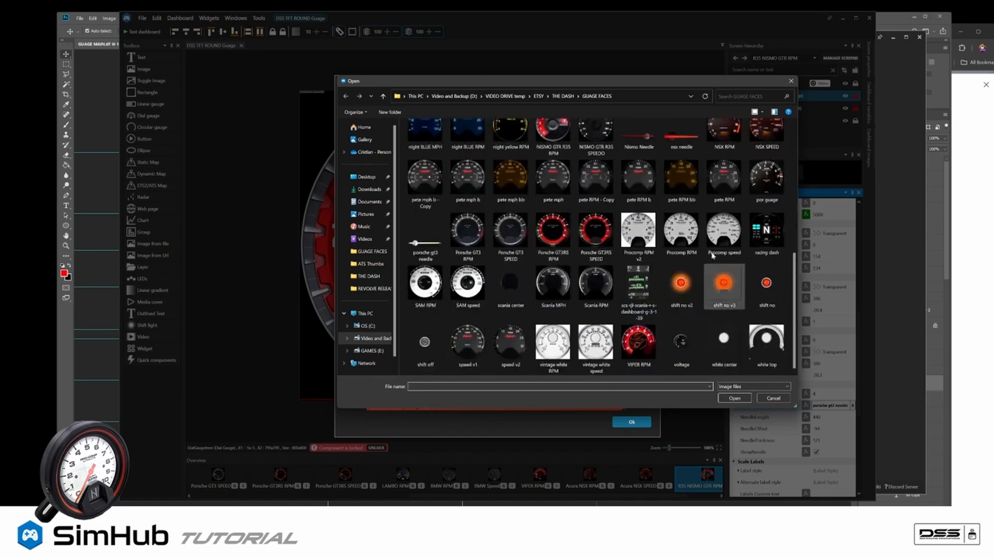
double_click(639, 135)
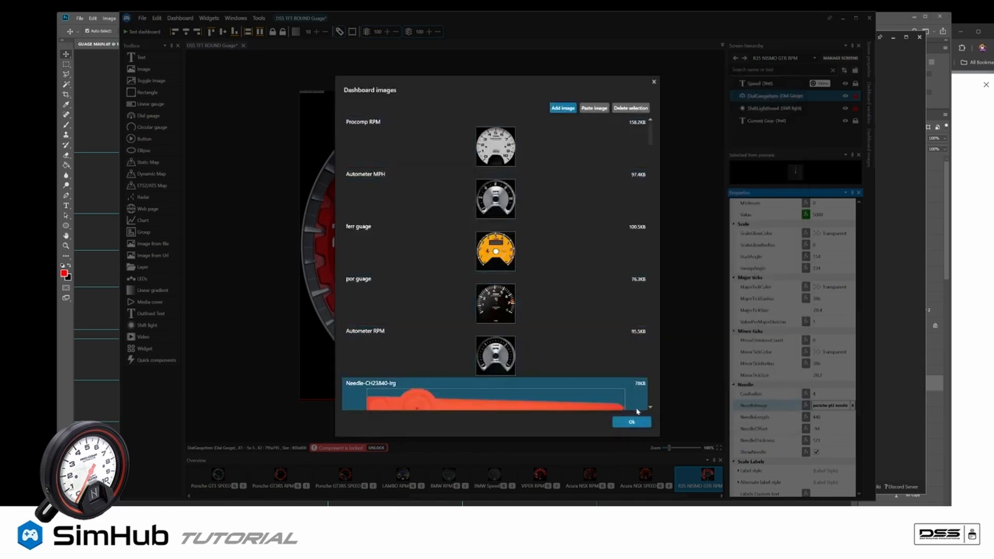
left_click(636, 421)
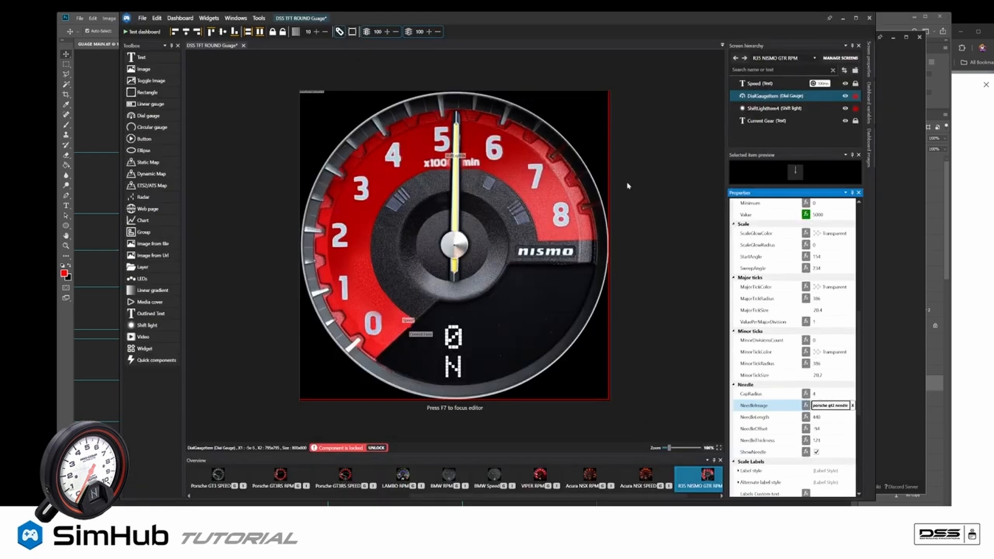
Step: Set the dial gauge's needle image to Nismo Needle from the dashboard library
left_click(830, 406)
scroll(528, 262, "down", 3)
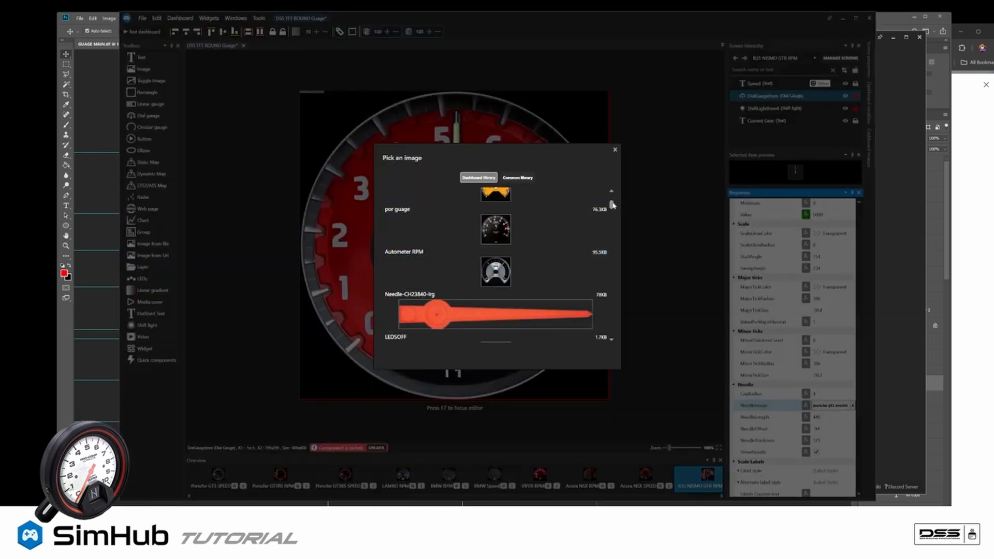
left_click_drag(612, 205, 619, 344)
double_click(524, 326)
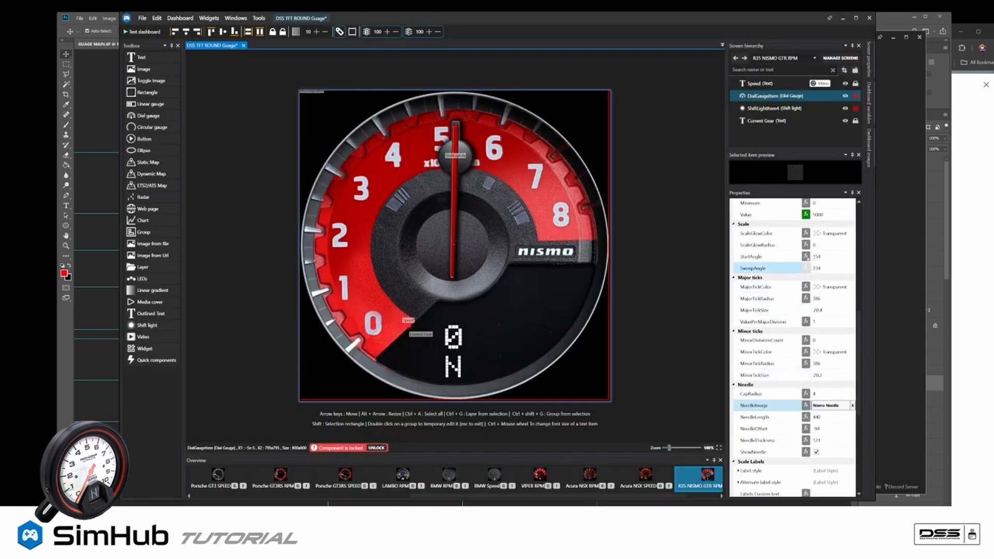
Step: Set the dial gauge's maximum value to 8000
scroll(828, 244, "up", 2)
left_click(830, 228)
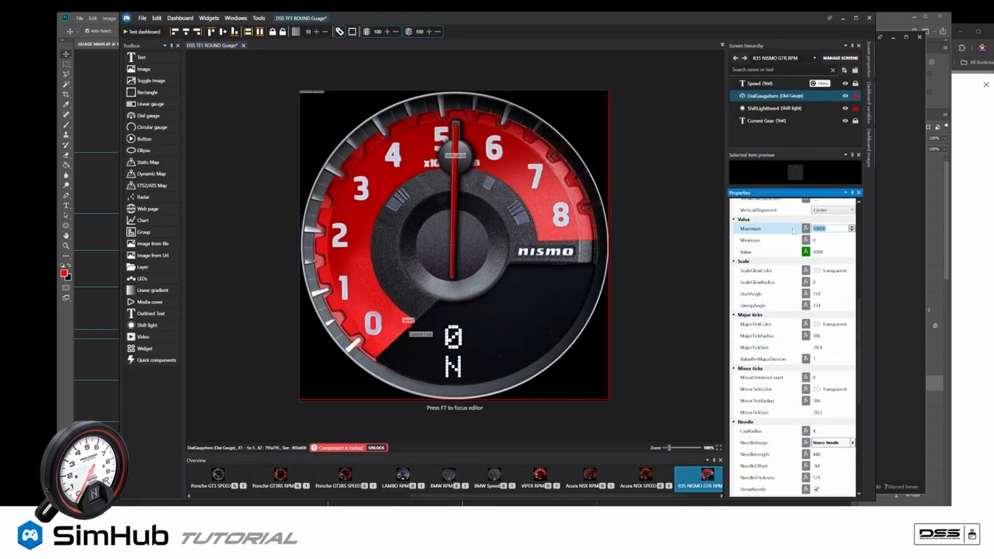
type("800")
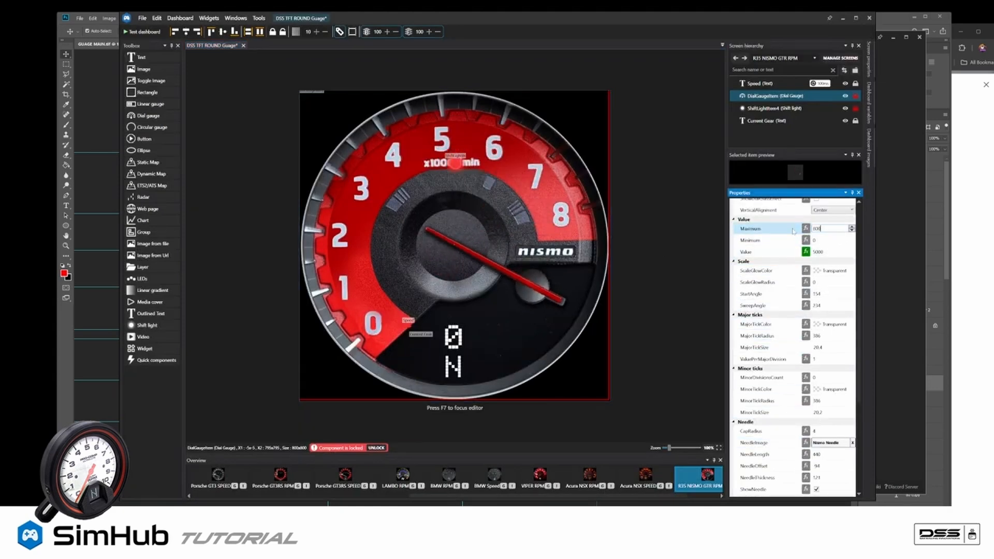
type("0")
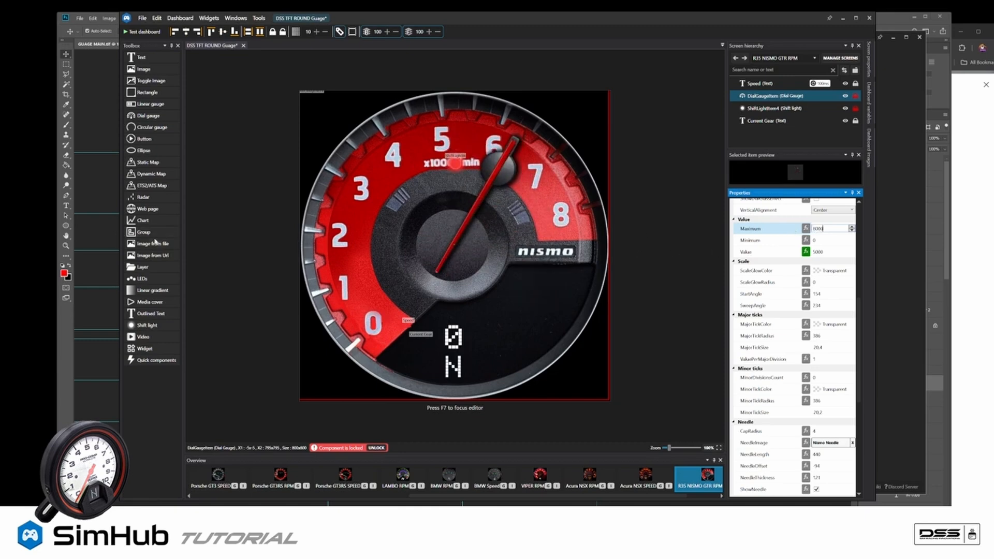
Step: Switch to Photoshop and flip the canvas of the red needle document horizontally
left_click(113, 229)
left_click(217, 44)
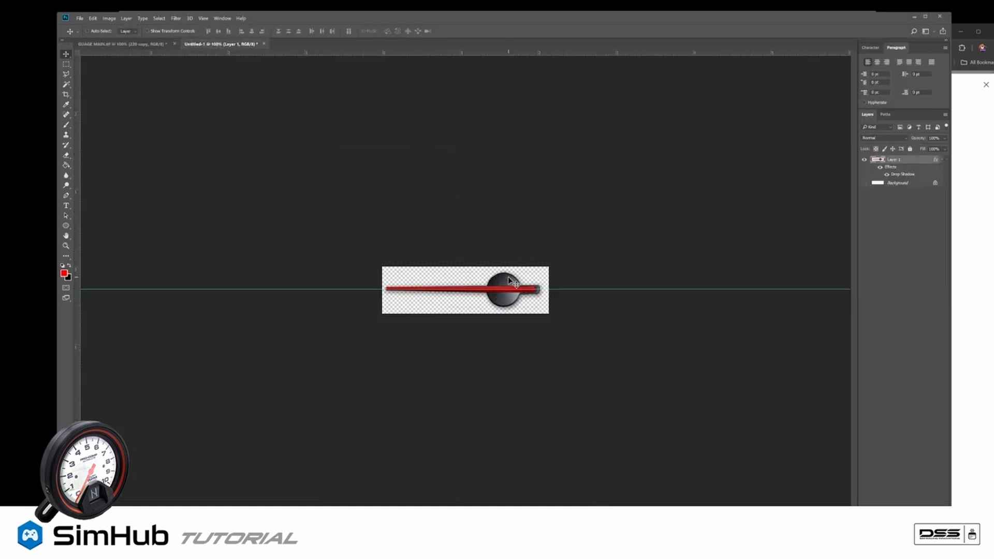
left_click(110, 18)
mouse_move(171, 85)
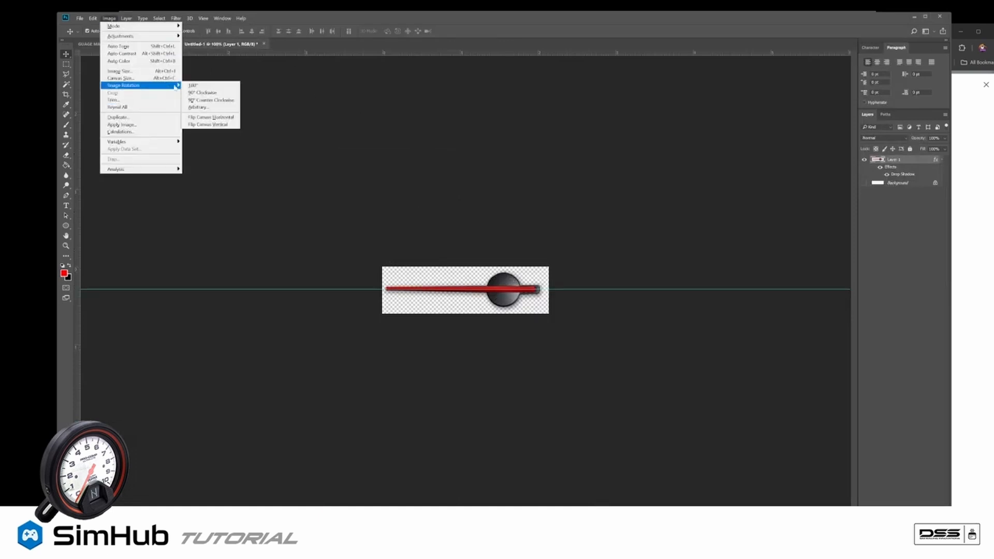
left_click(230, 118)
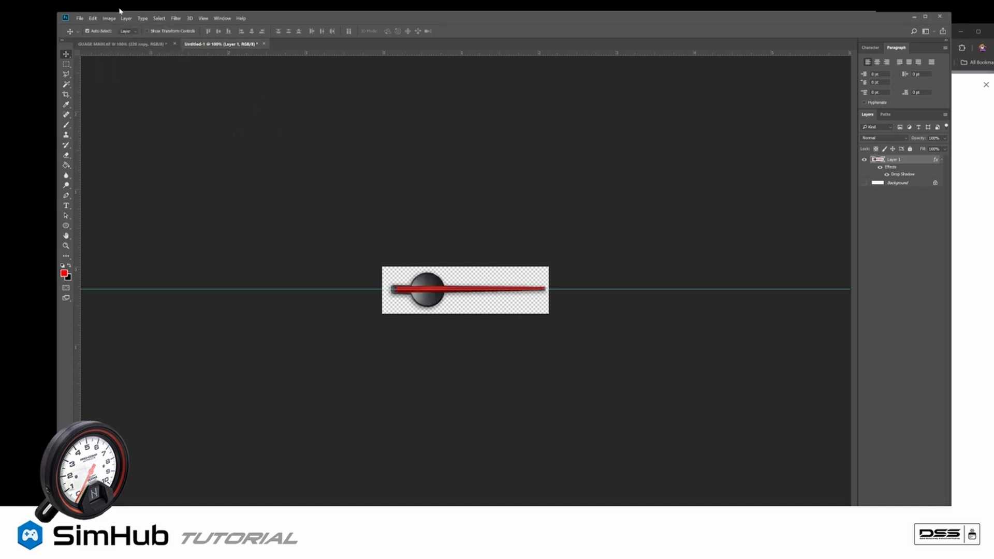
Step: Save the flipped needle as a PNG in GUAGE FACES, replacing the existing Nismo Needle file and keeping the large file size option
left_click(79, 18)
left_click(131, 103)
left_click(186, 313)
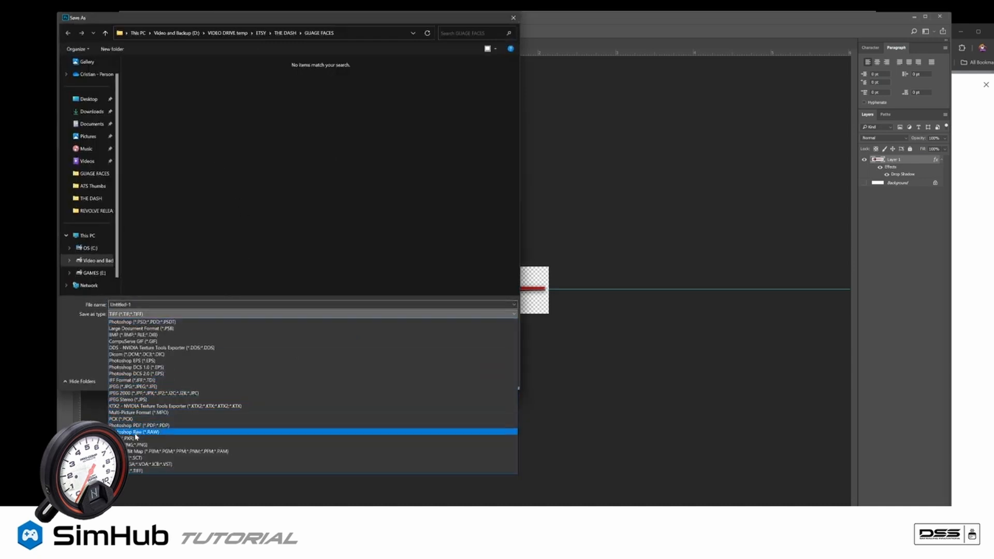
left_click(140, 445)
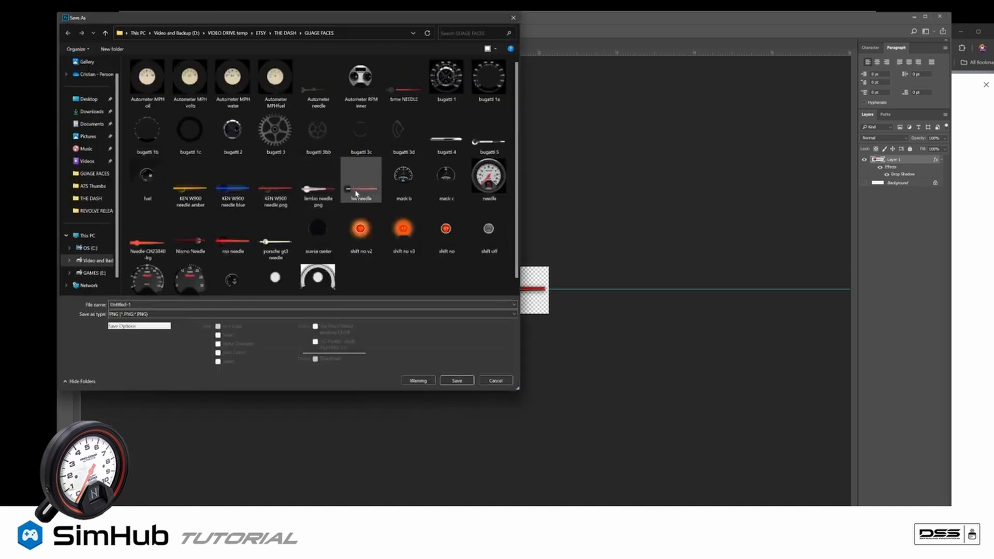
double_click(201, 249)
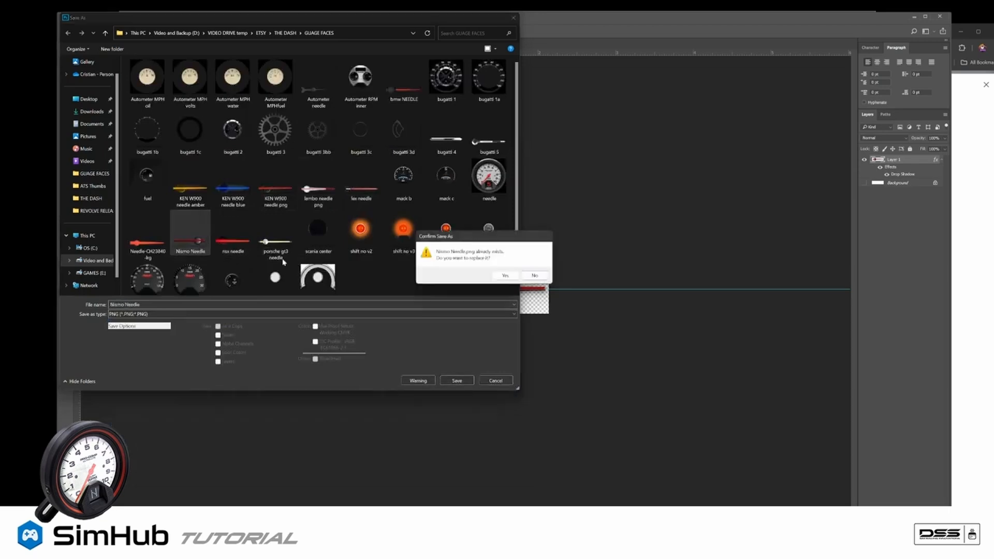
left_click(505, 276)
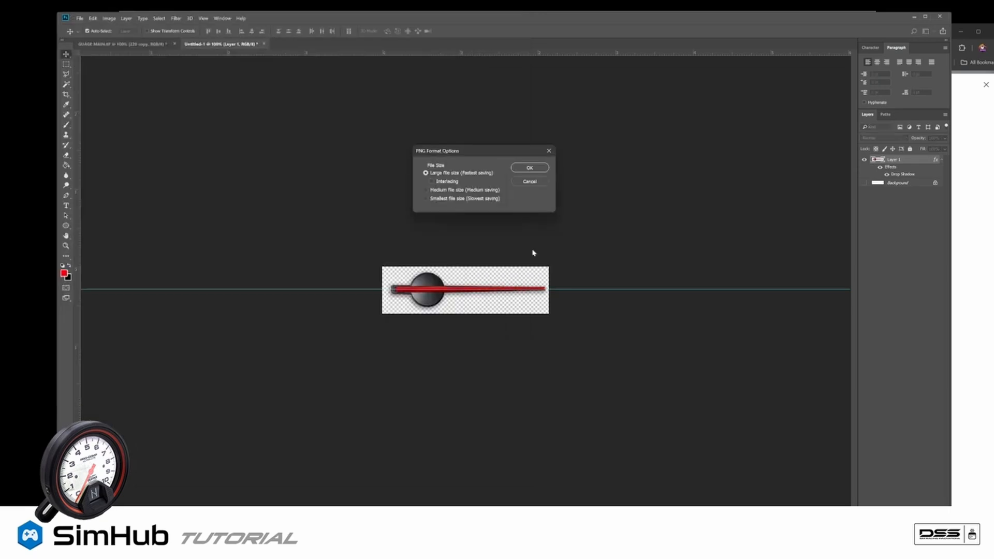
left_click(524, 167)
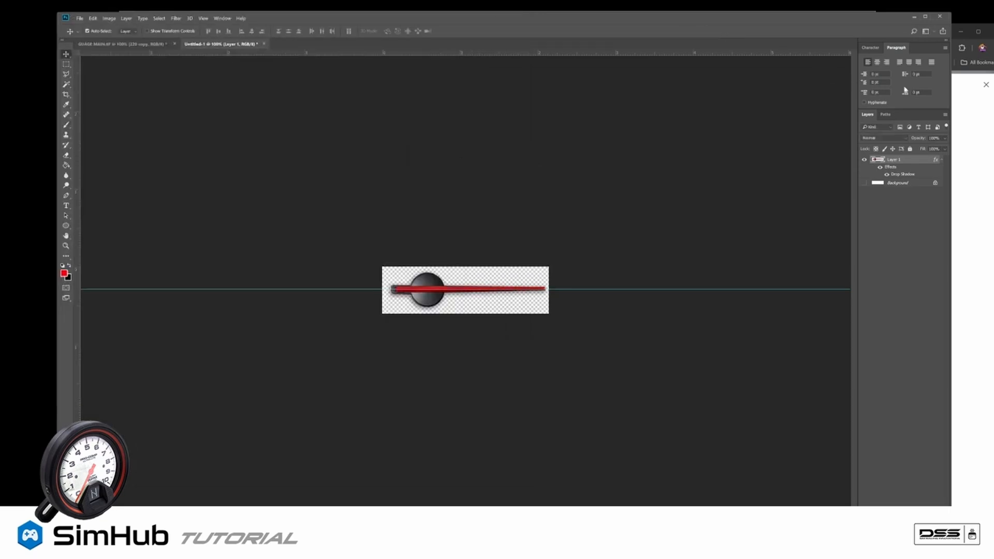
Step: Return to the SimHub dashboard editor and replace the library's Nismo Needle image with the re-saved Nismo Needle file
left_click_drag(903, 18, 912, 59)
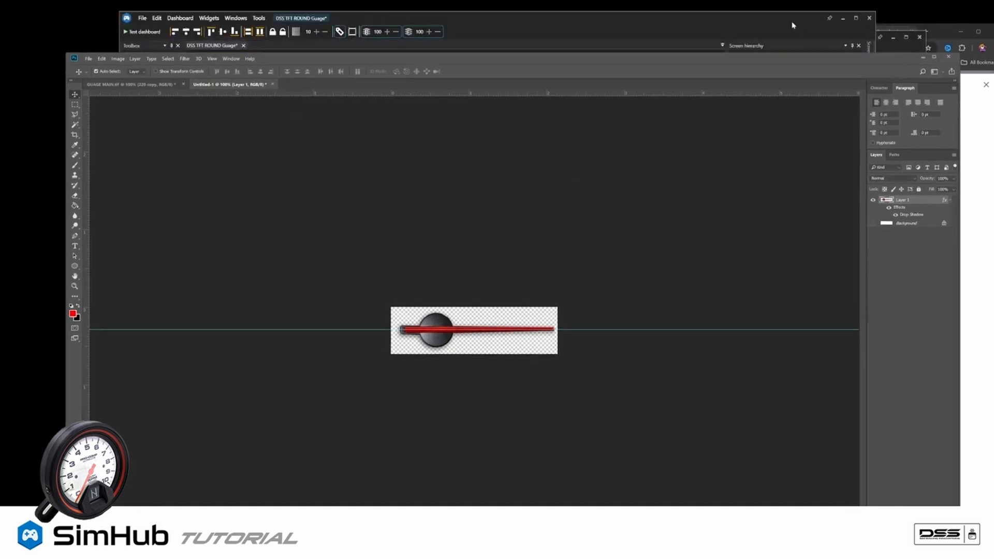
left_click(792, 22)
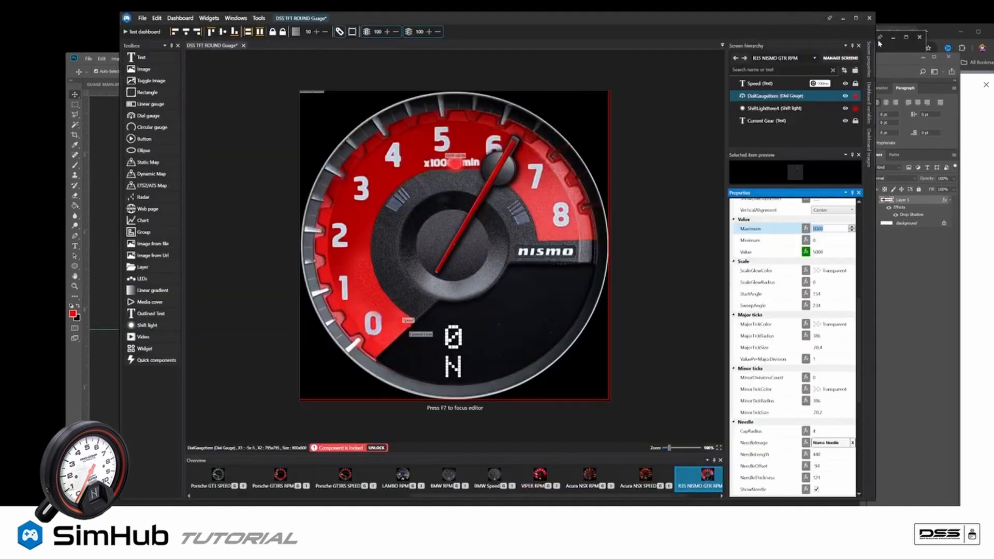
left_click(185, 18)
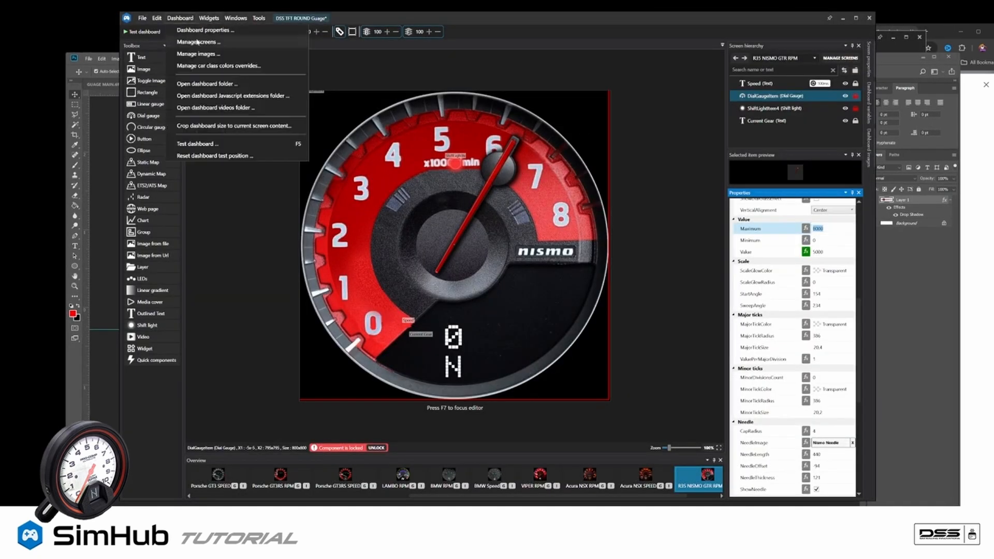
left_click(192, 54)
scroll(528, 358, "down", 15)
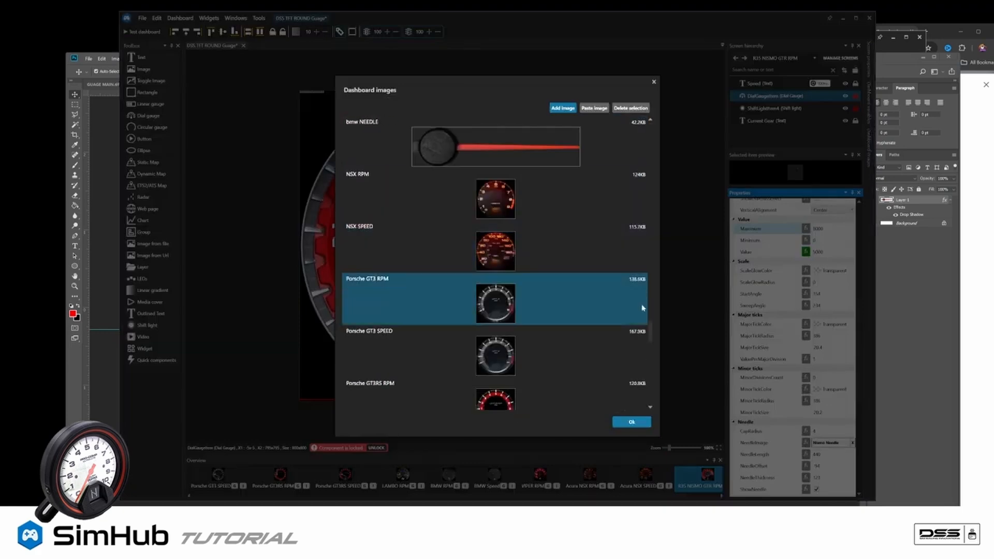
left_click(529, 358)
right_click(528, 358)
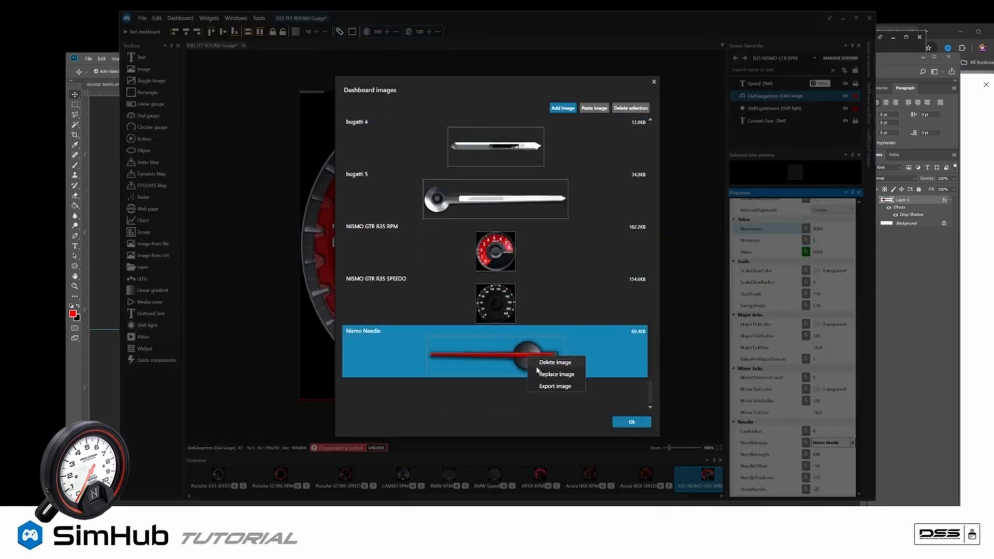
left_click(567, 379)
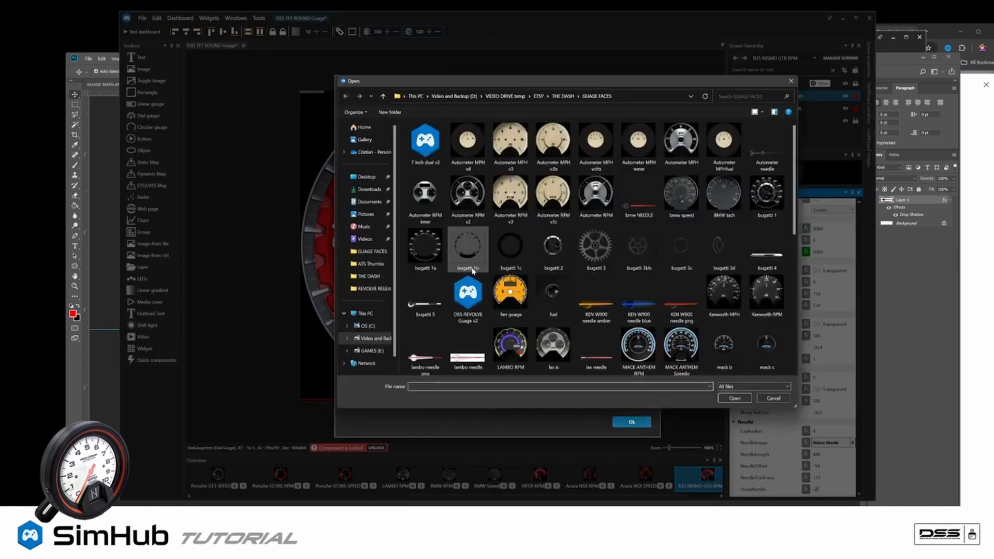
scroll(650, 220, "down", 10)
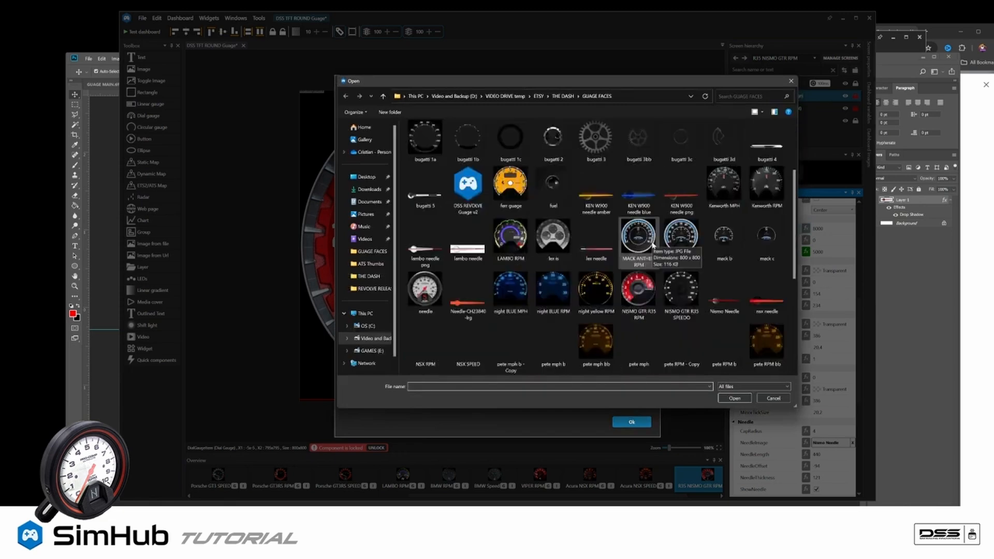
double_click(741, 144)
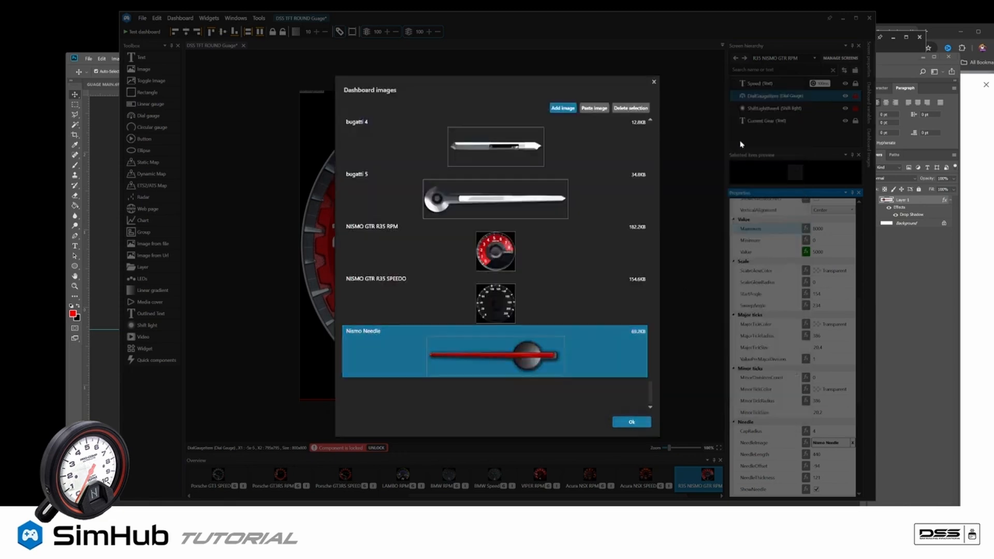
left_click(630, 424)
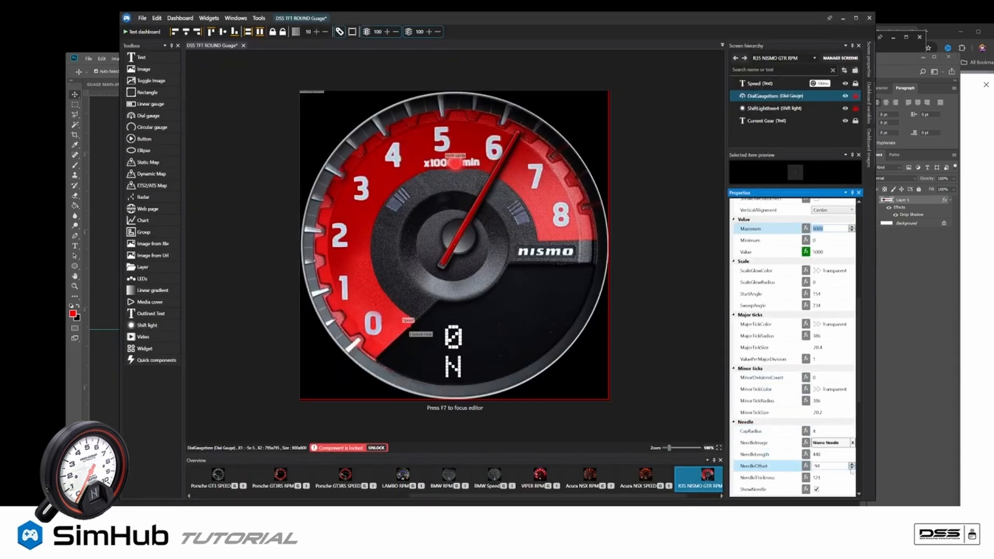
Step: Lower the dial gauge's needle offset to -110 to bring the needle's hub onto the dial centre
left_click(851, 468)
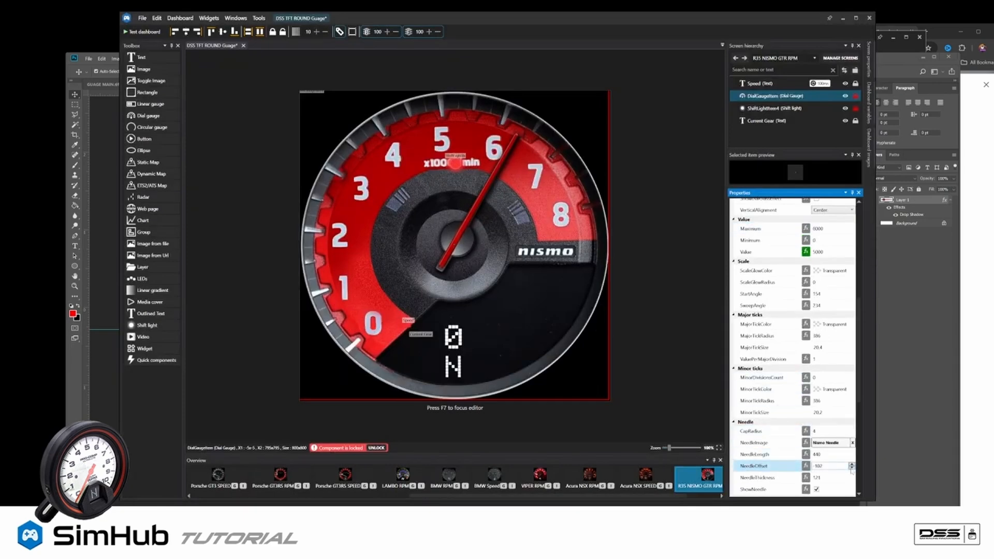
left_click(851, 468)
left_click(851, 468)
left_click(851, 468)
left_click(851, 468)
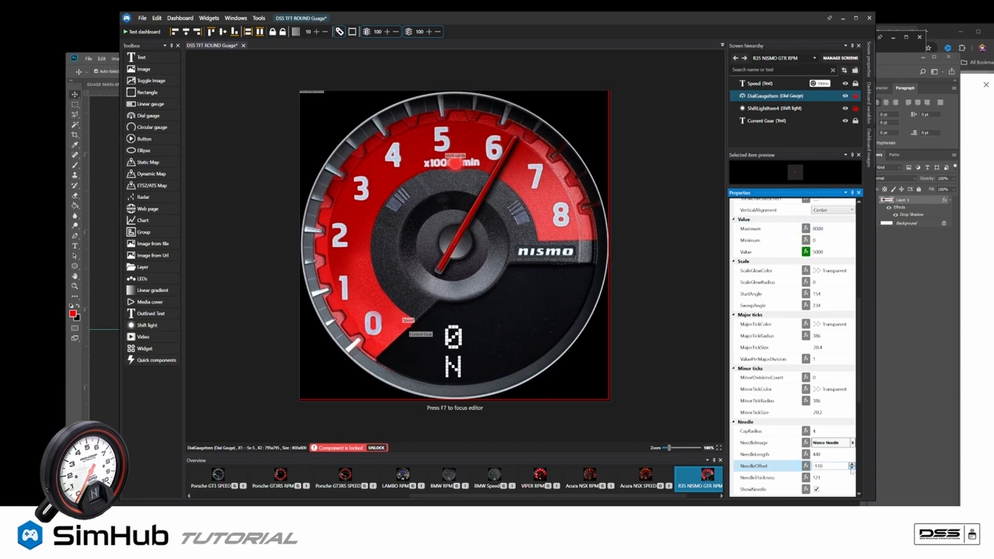
Step: Lower the dial gauge's needle offset to -120 and lengthen the needle to 482
left_click(851, 468)
left_click(851, 468)
left_click(851, 468)
left_click(851, 468)
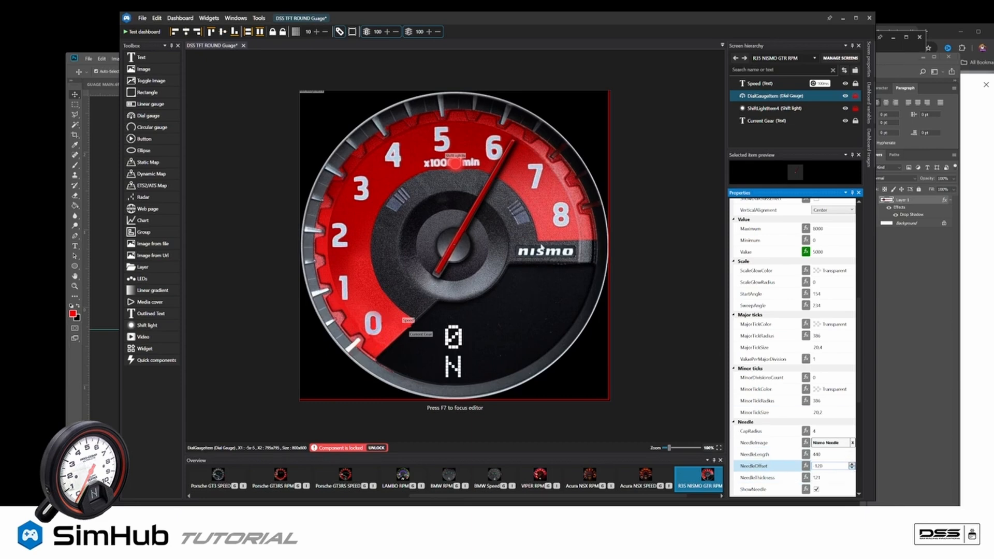
left_click(852, 452)
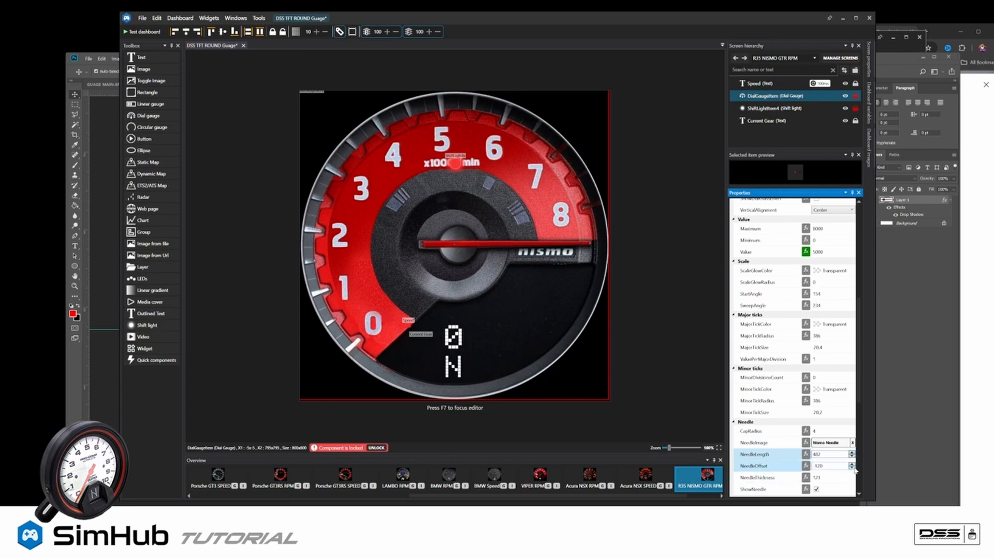
Step: Lower the needle offset further to -134 so the needle's tail extends past the dial hub
left_click(853, 468)
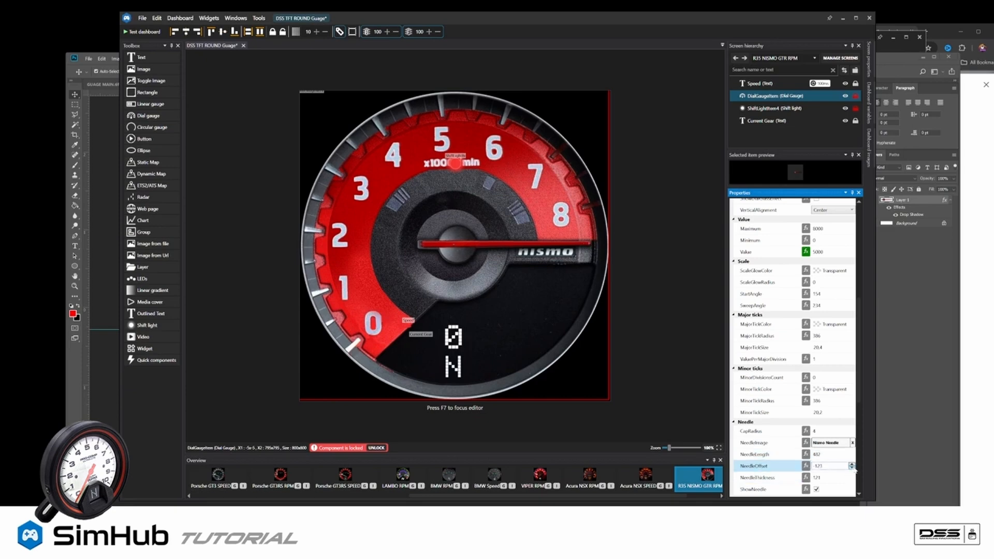
left_click(852, 468)
left_click(852, 468)
left_click(852, 468)
left_click(852, 468)
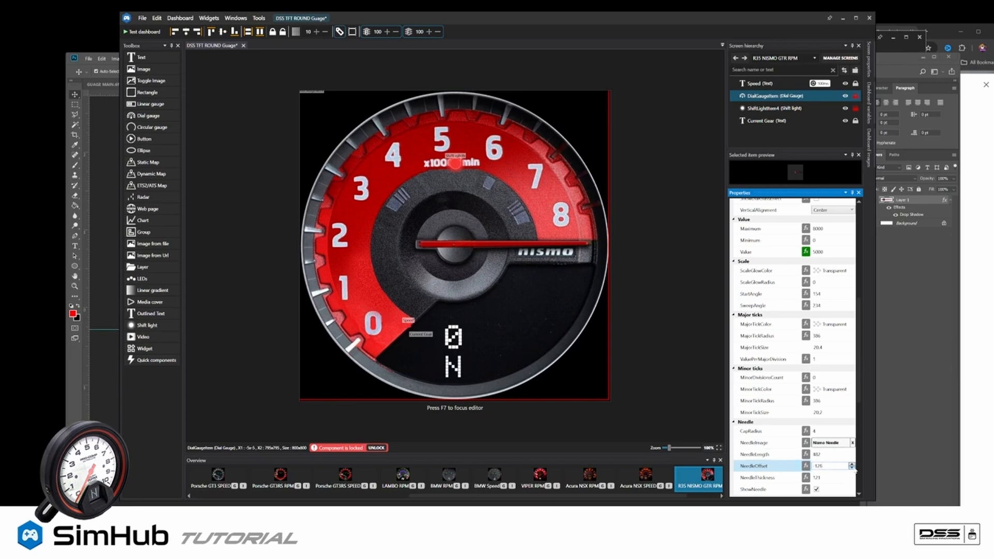
left_click(853, 468)
left_click(852, 468)
left_click(852, 468)
left_click(852, 468)
left_click(852, 468)
left_click(852, 468)
left_click(853, 468)
left_click(852, 468)
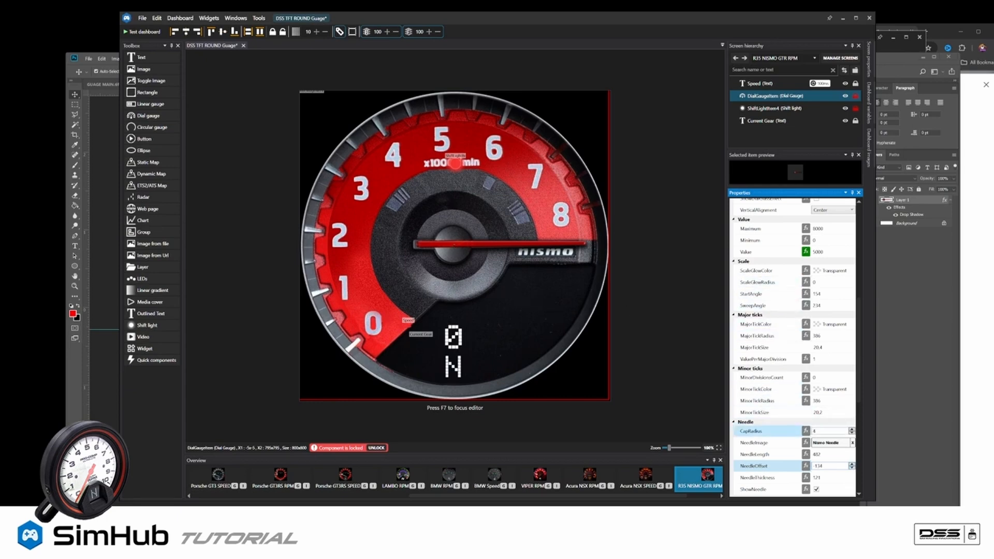
Step: Set the gauge value to 0 and reduce the scale's start angle to 136, aligning the needle with the 0 mark
left_click(830, 252)
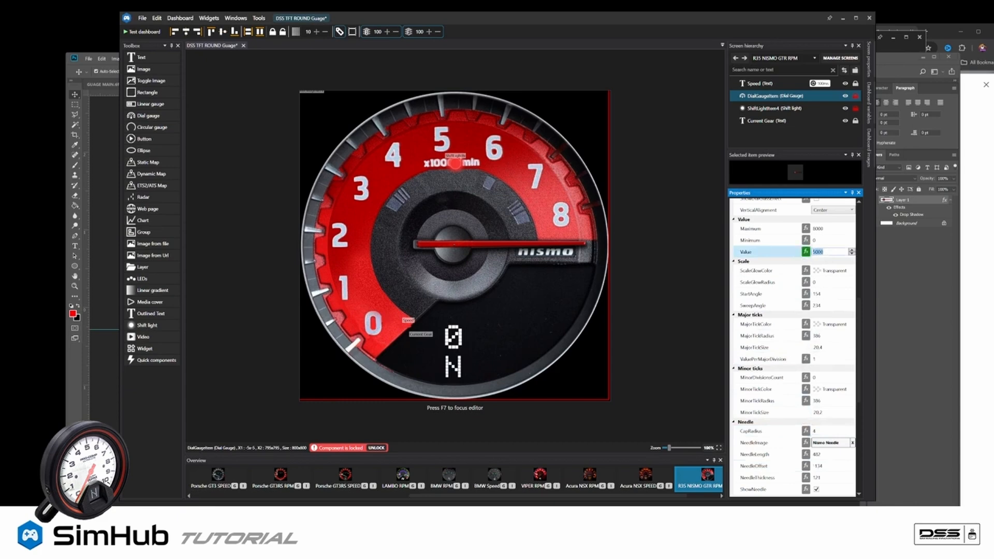
type("0")
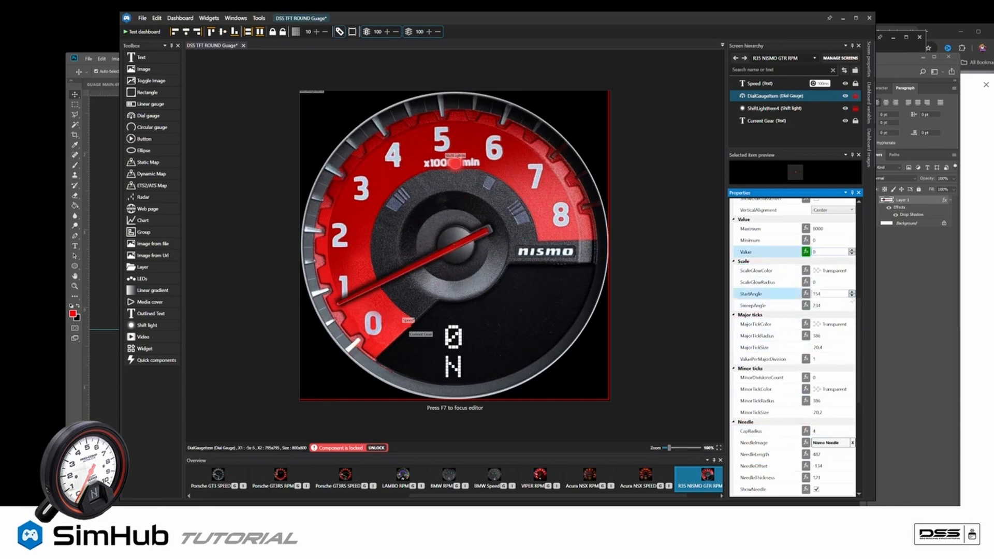
left_click(851, 296)
left_click(851, 296)
left_click(851, 296)
left_click(851, 296)
left_click(851, 296)
left_click(852, 296)
left_click(851, 296)
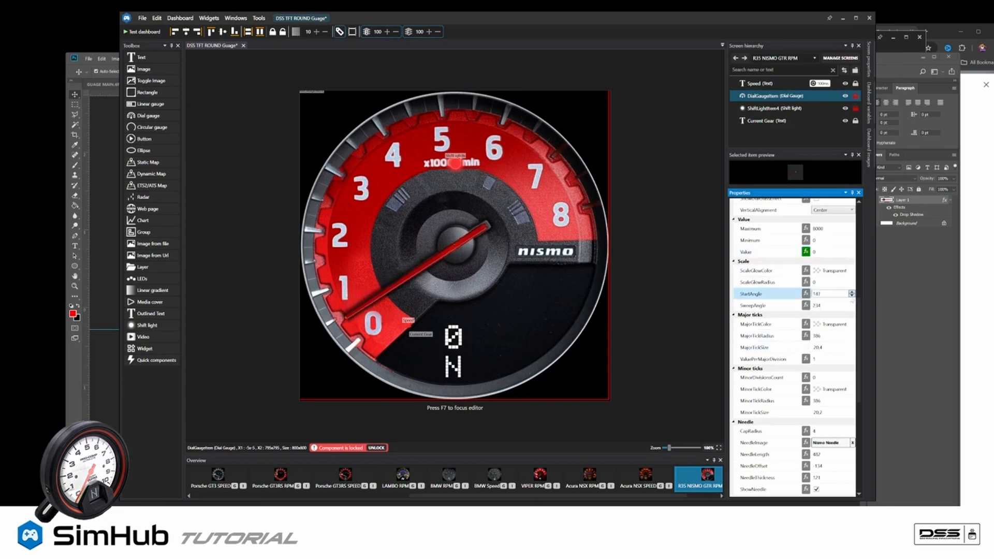
left_click(851, 295)
left_click(851, 295)
left_click(852, 295)
left_click(851, 295)
left_click(852, 295)
left_click(851, 296)
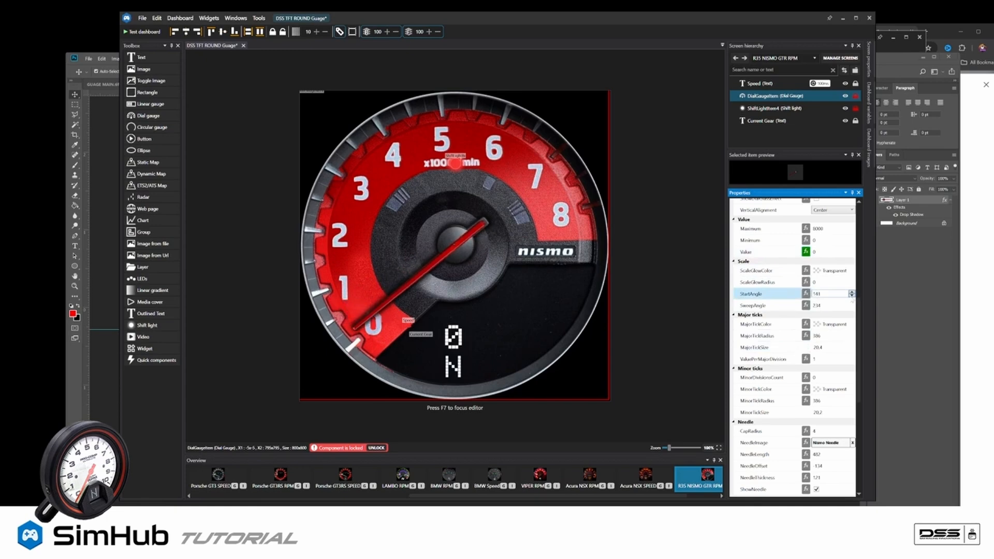
left_click(851, 295)
left_click(851, 295)
left_click(851, 295)
left_click(852, 295)
left_click(851, 295)
left_click(851, 295)
left_click(851, 296)
left_click(852, 295)
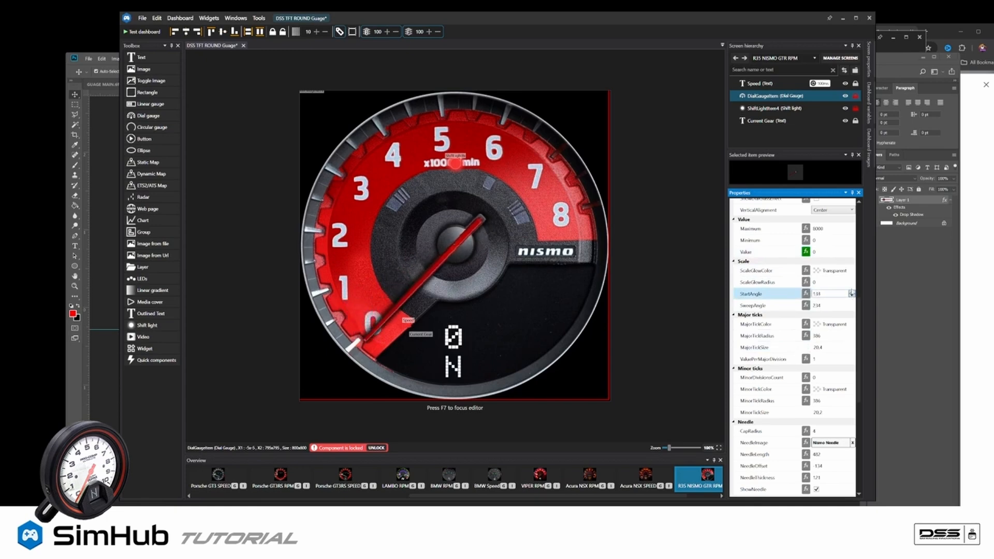
left_click(851, 295)
left_click(851, 295)
left_click(851, 296)
left_click(851, 295)
left_click(851, 295)
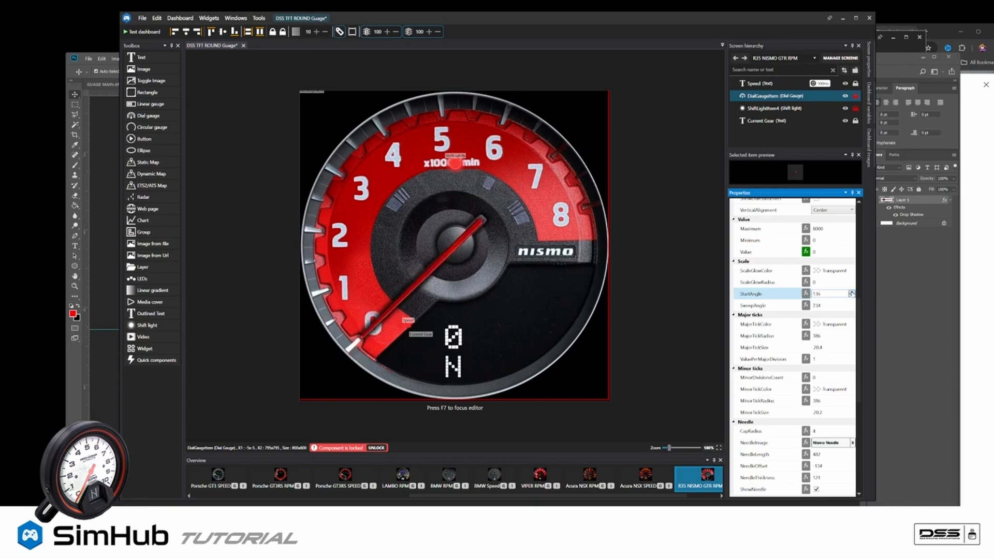
Step: Set the gauge value to 8000 and reduce the scale's sweep angle to 208, aligning the needle with the 8 mark
left_click(814, 251)
type("800")
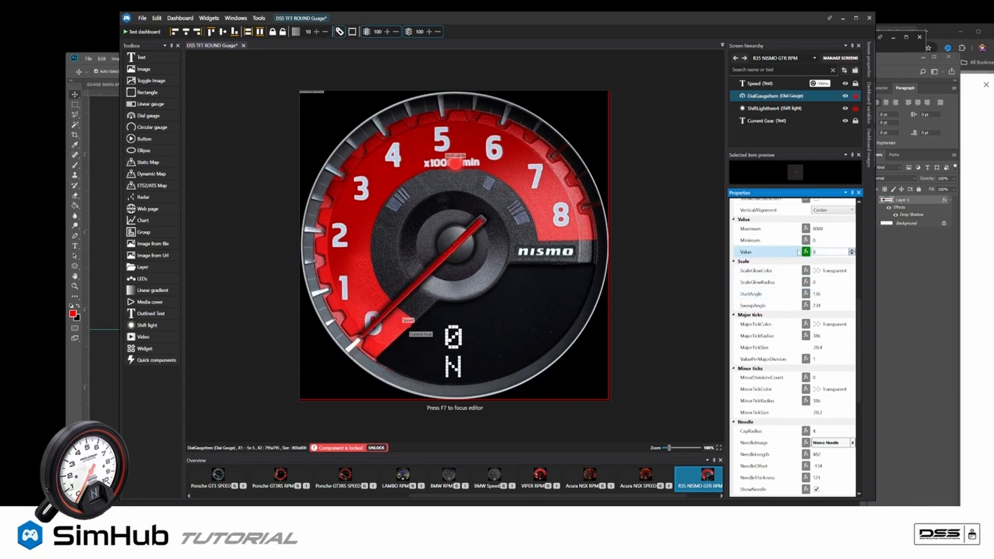
type("0")
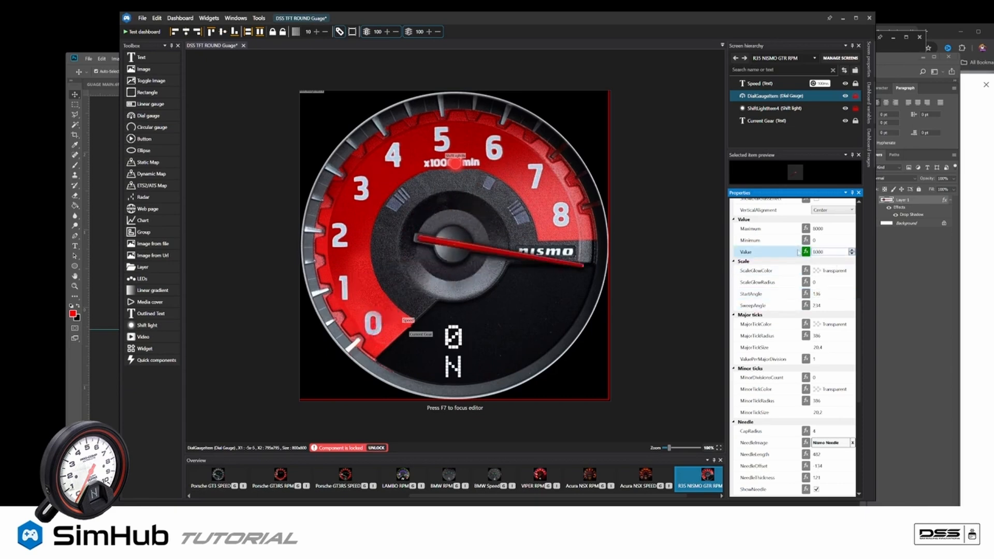
left_click(852, 308)
left_click(852, 308)
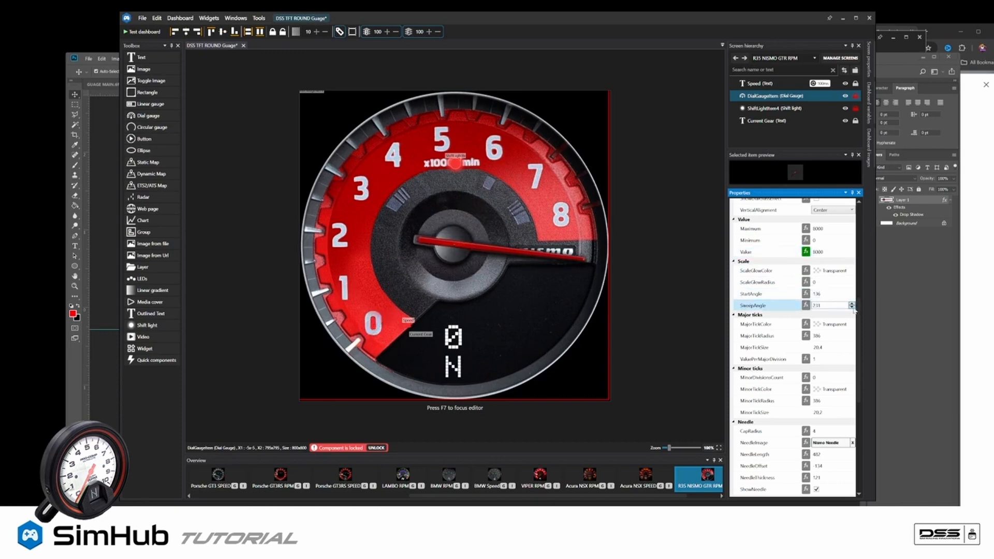
left_click(852, 307)
left_click(852, 308)
left_click(851, 308)
left_click(852, 308)
left_click(851, 307)
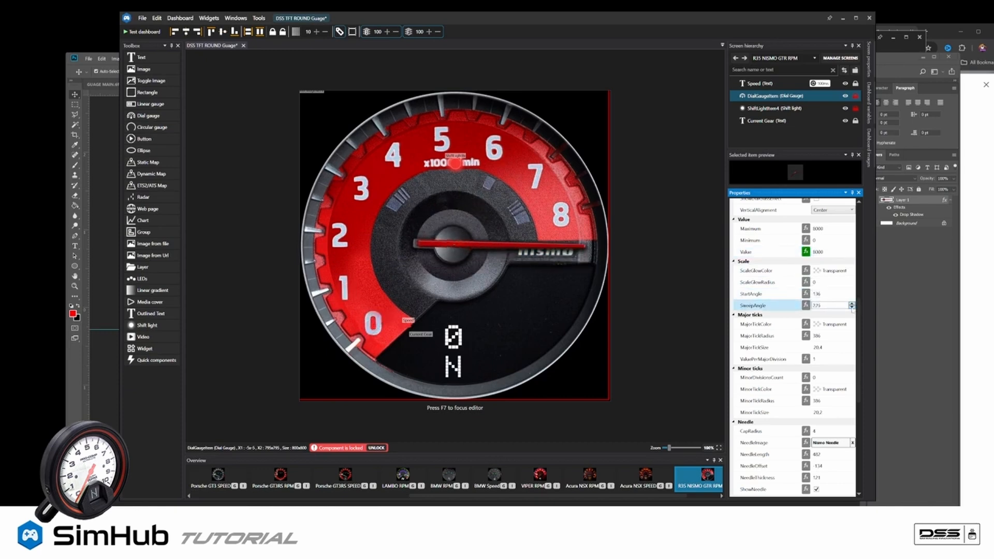
left_click(852, 308)
left_click(852, 307)
left_click(851, 307)
left_click(852, 308)
left_click(852, 308)
left_click(852, 307)
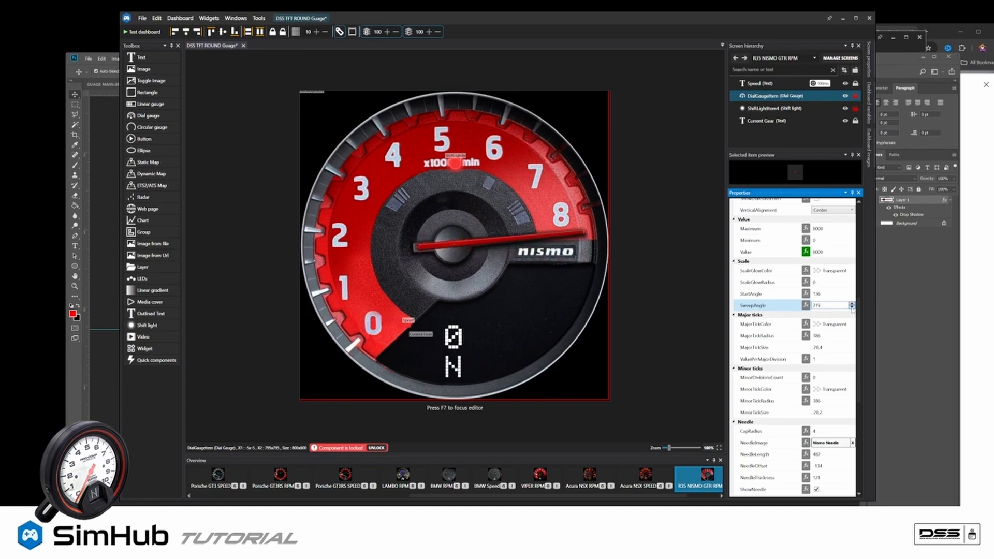
left_click(851, 307)
left_click(851, 307)
left_click(852, 307)
left_click(851, 308)
left_click(852, 308)
left_click(851, 308)
left_click(852, 308)
left_click(851, 308)
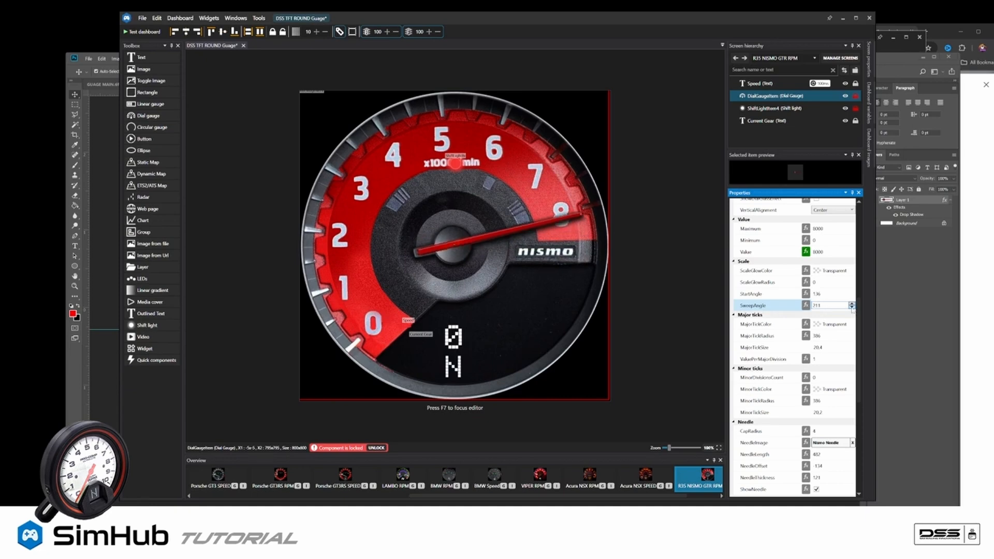
left_click(852, 307)
left_click(852, 308)
left_click(851, 308)
left_click(851, 304)
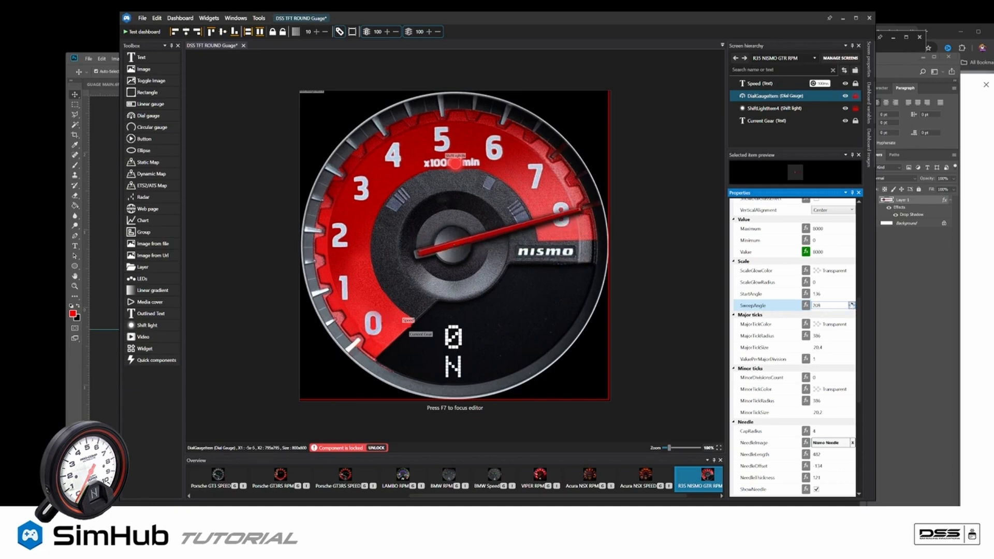
left_click(852, 307)
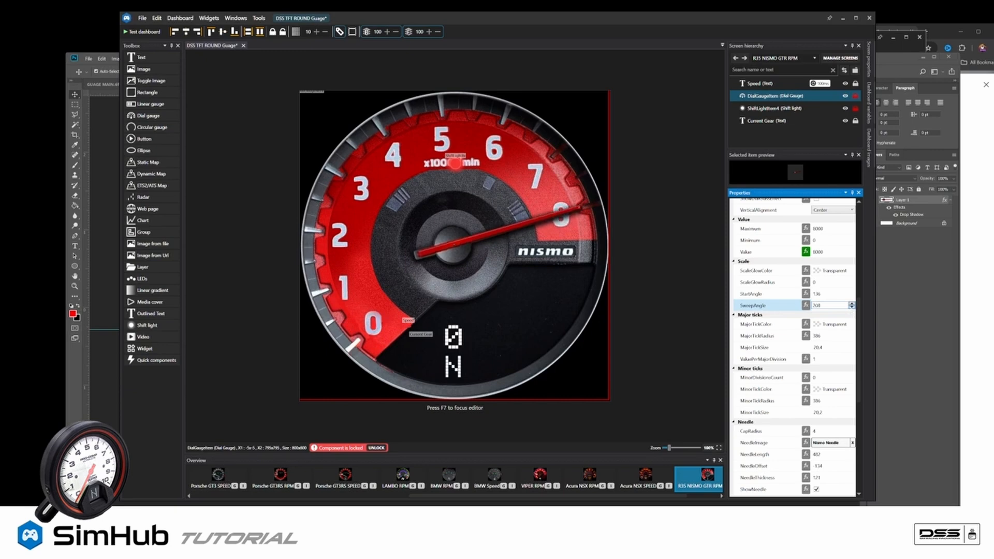
Step: Set the gauge value to 5000 to check the needle against the 5 mark
left_click(757, 254)
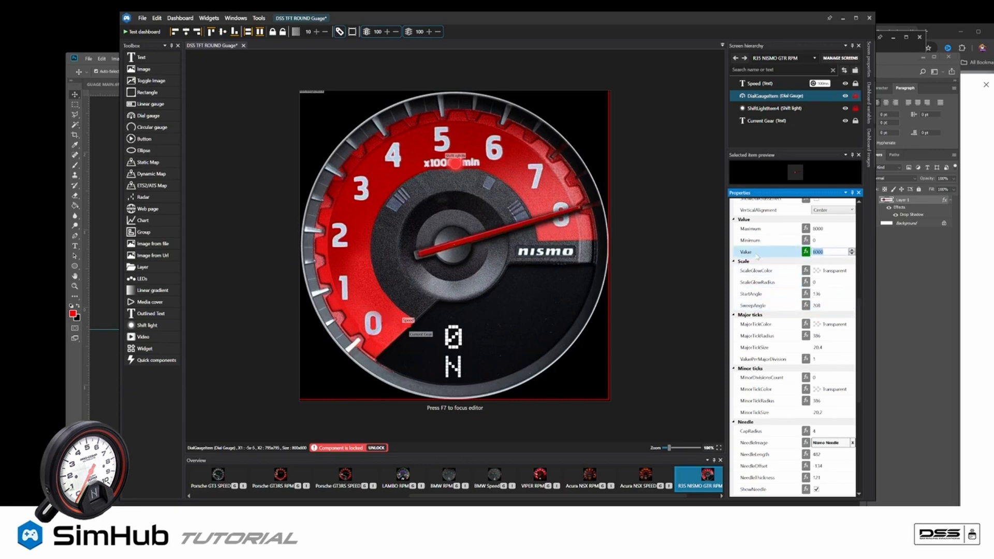
type("500")
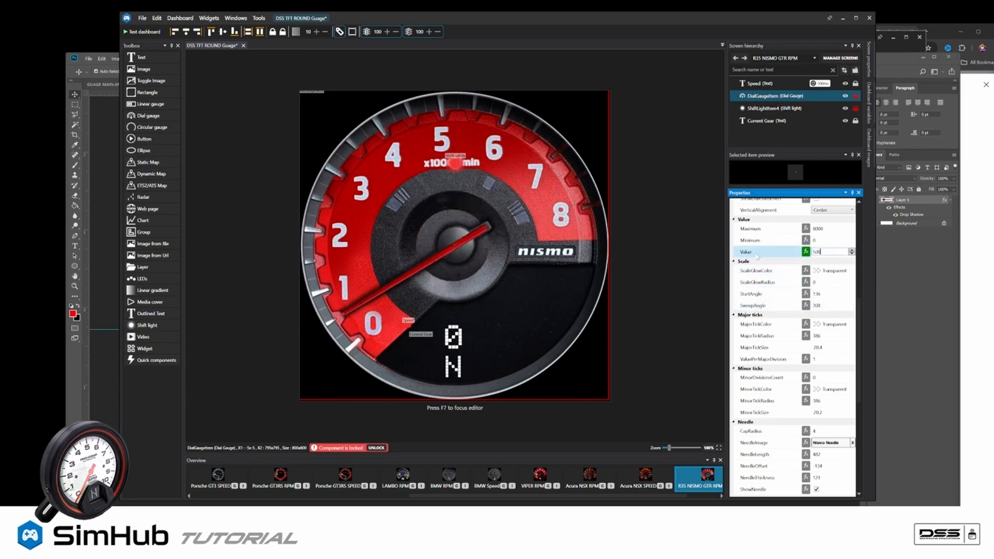
type("0")
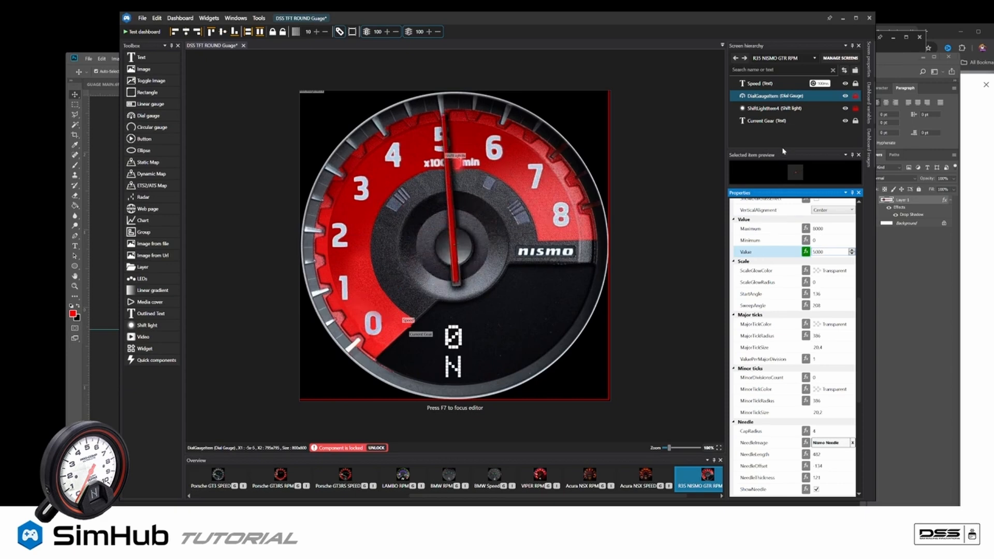
Step: Hide the shift light, select it, and show it again to identify it on the dial
left_click(844, 109)
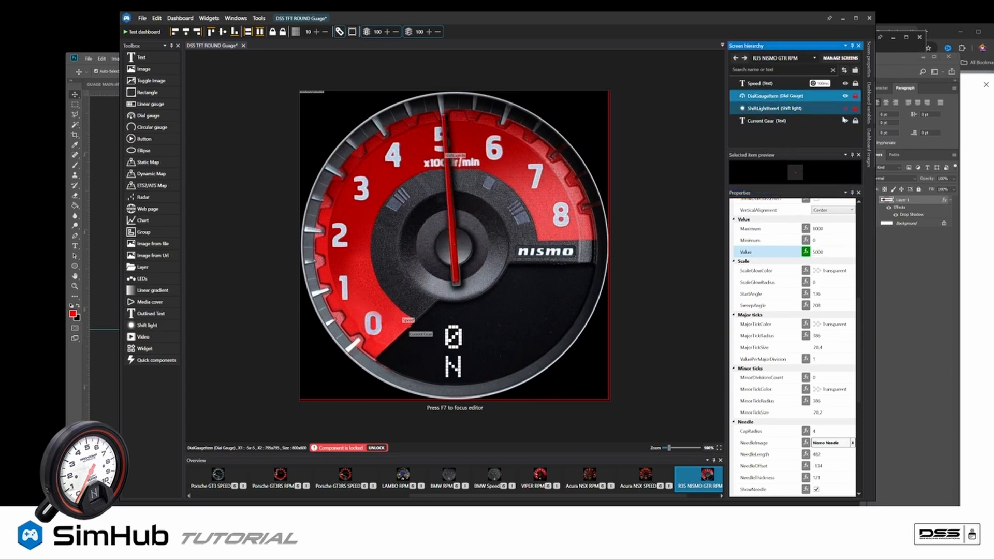
left_click(808, 109)
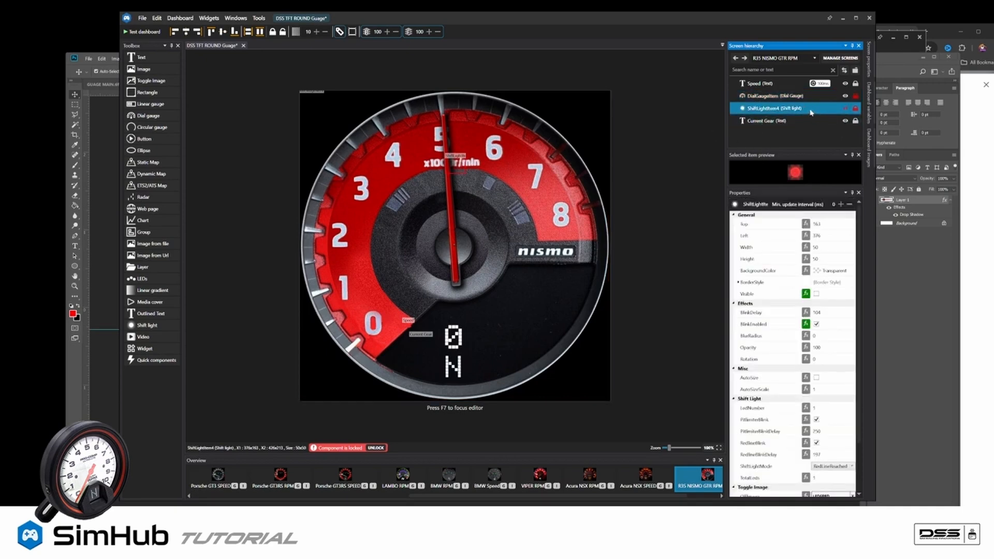
left_click(455, 171)
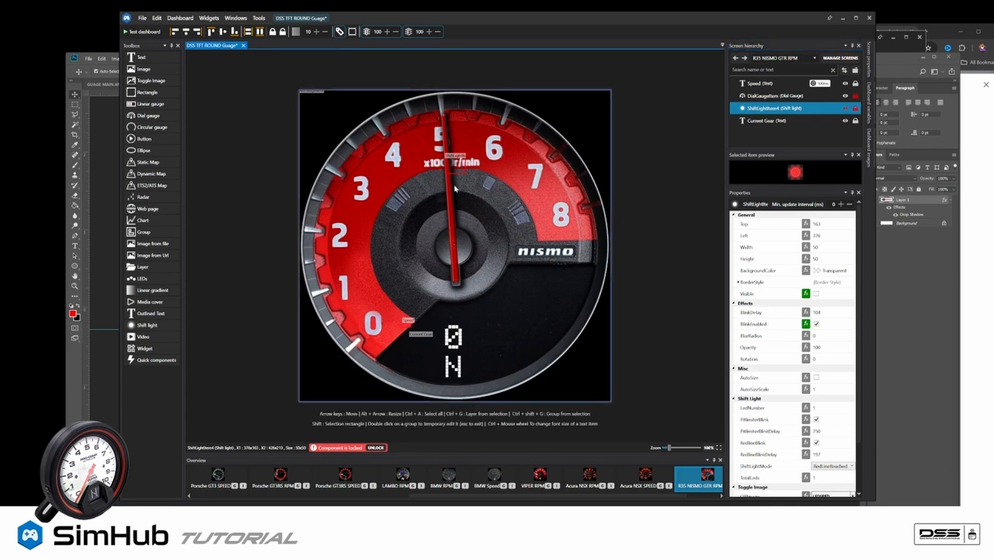
left_click(845, 110)
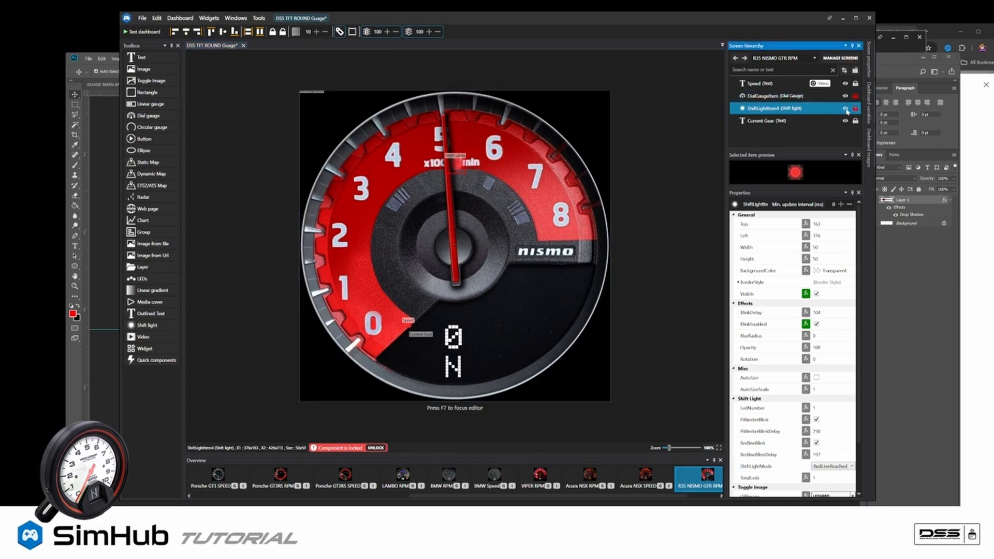
Step: Unlock the shift light, resize it to 200 by 200, and centre it behind the needle hub
left_click(855, 109)
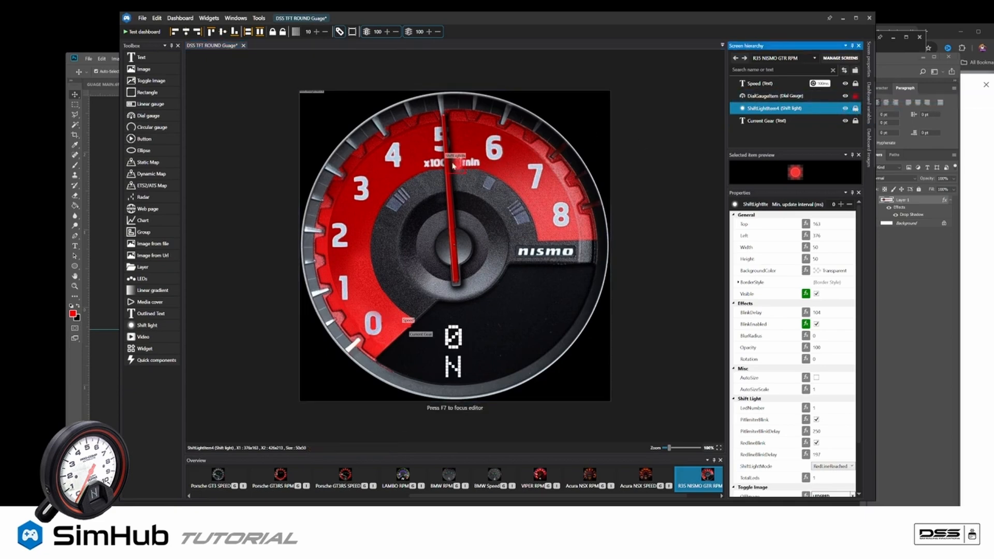
left_click_drag(453, 166, 453, 251)
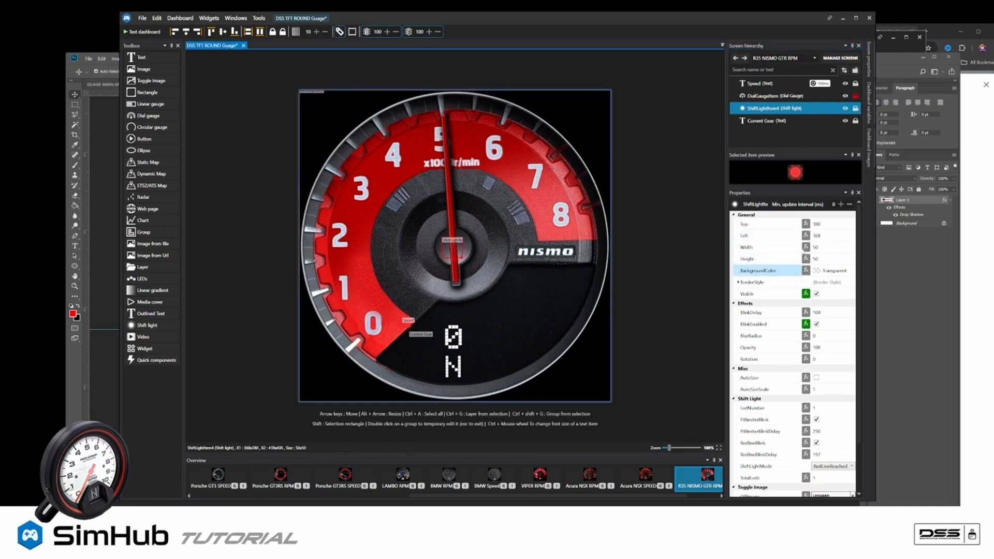
left_click(828, 247)
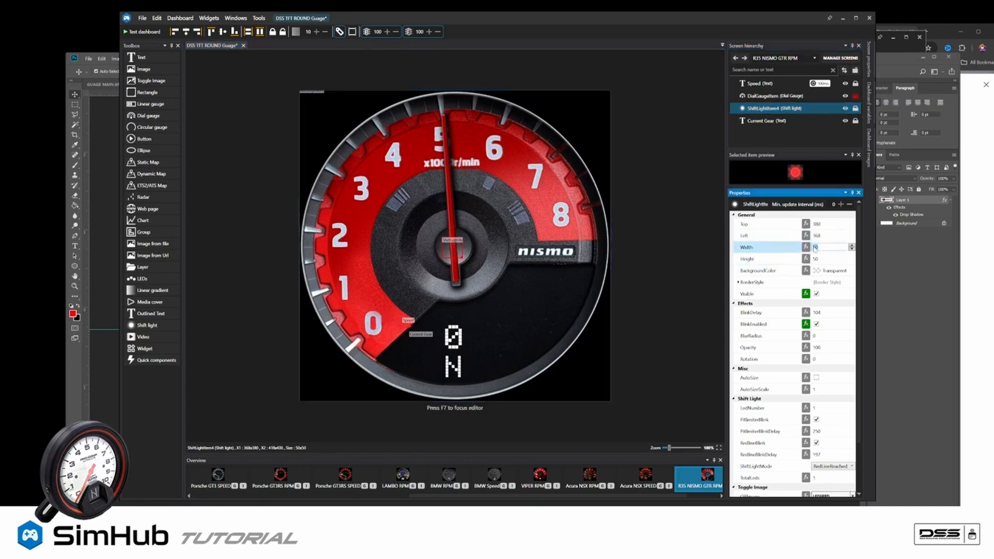
type("200")
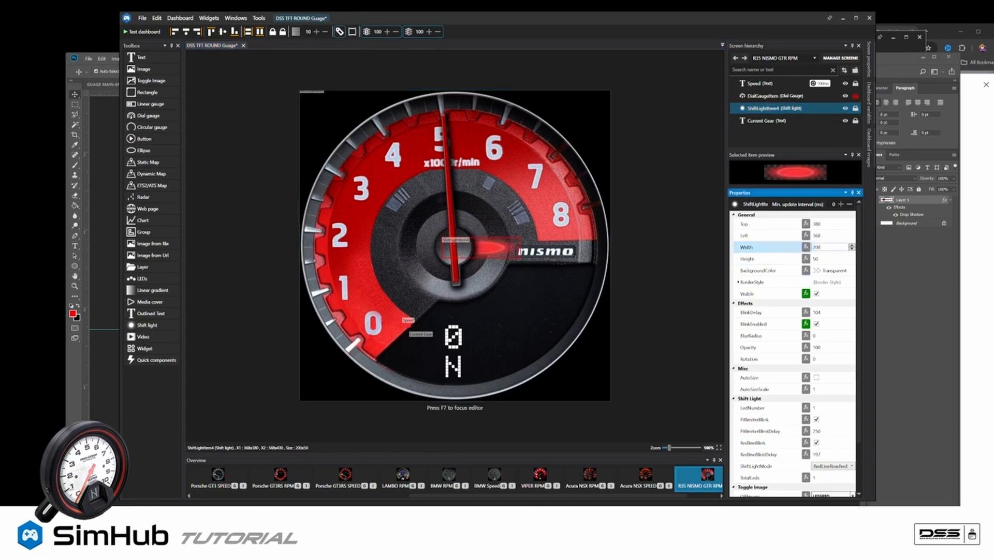
key("Tab")
type("200")
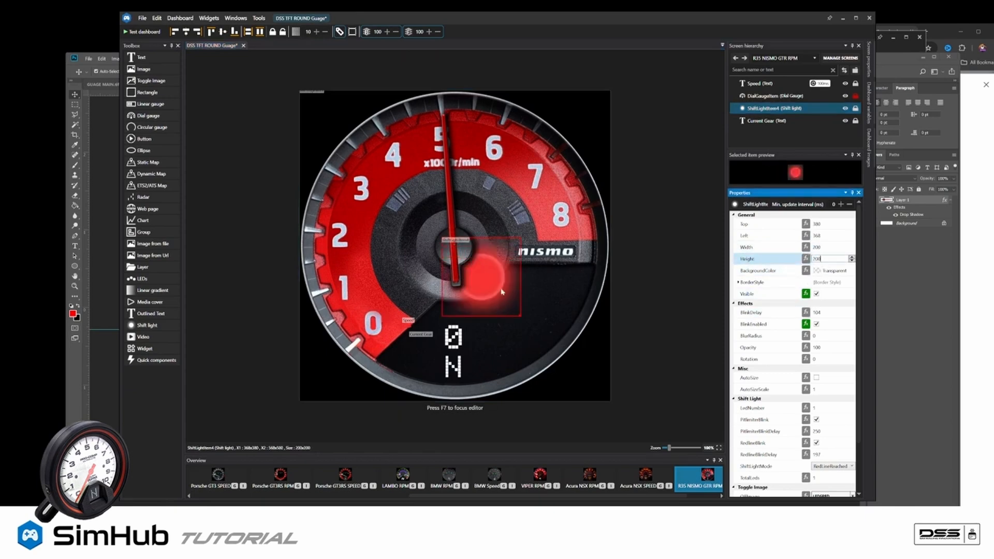
left_click_drag(501, 291, 481, 257)
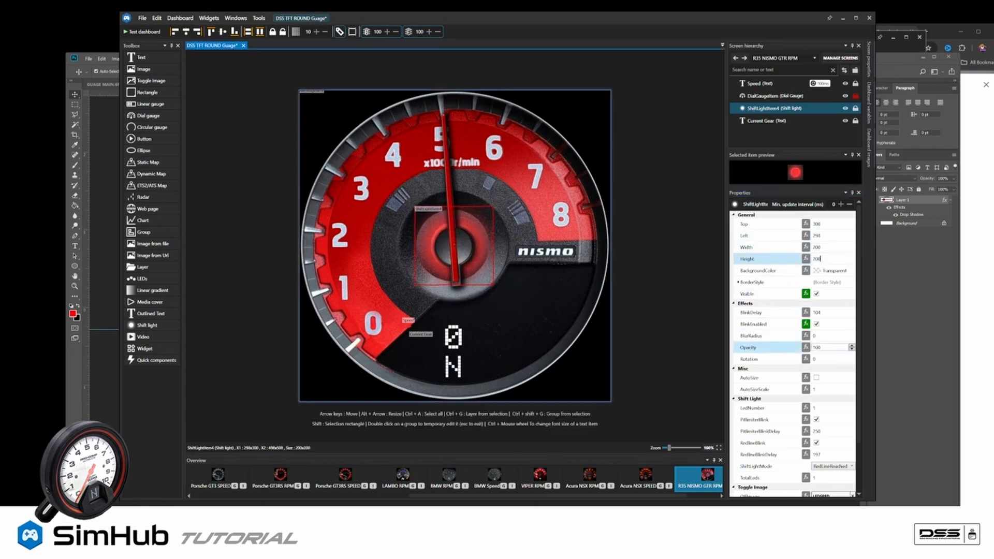
Step: Return to the dial gauge's properties and set its value to 2000 to check the needle at the 2 mark
scroll(823, 329, "down", 2)
scroll(824, 334, "up", 2)
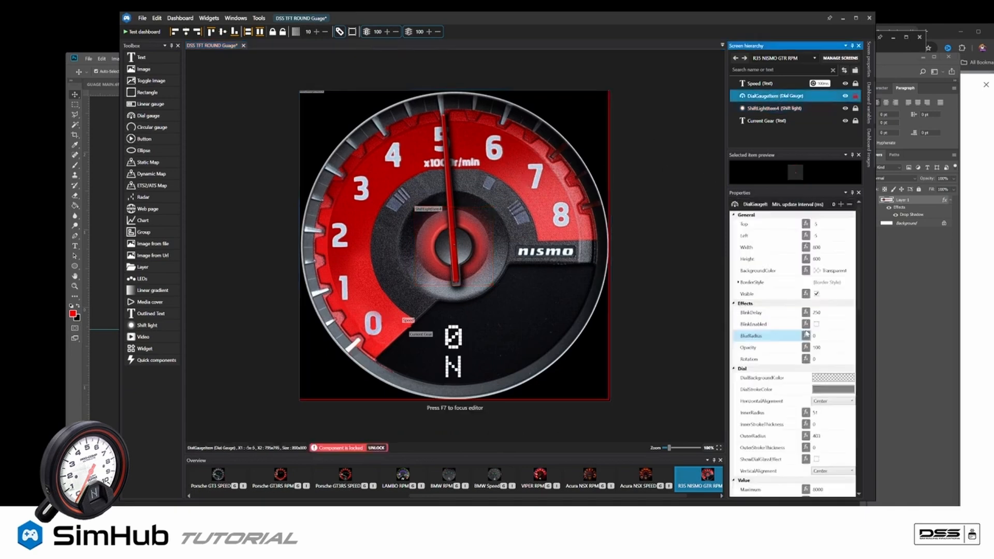
scroll(813, 362, "down", 5)
left_click(775, 421)
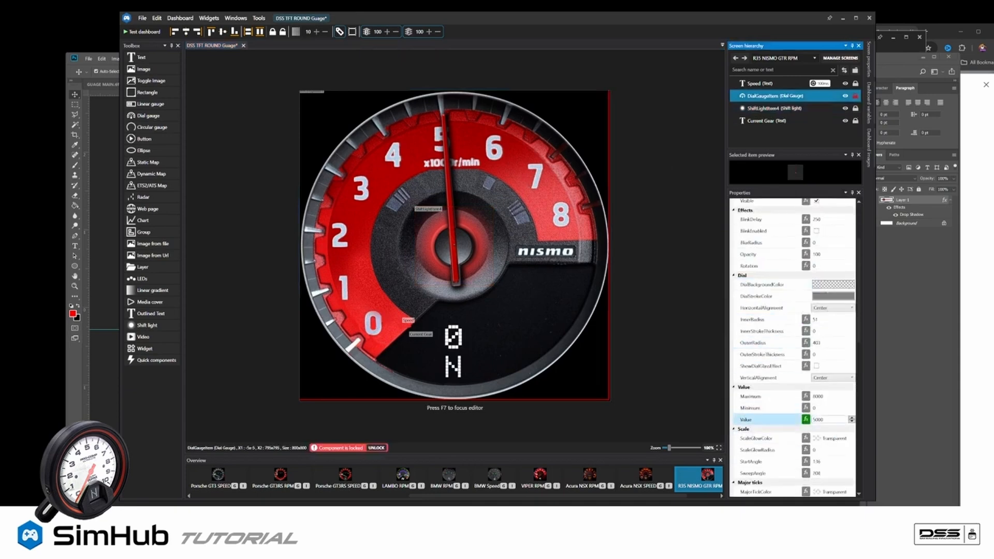
type("2000")
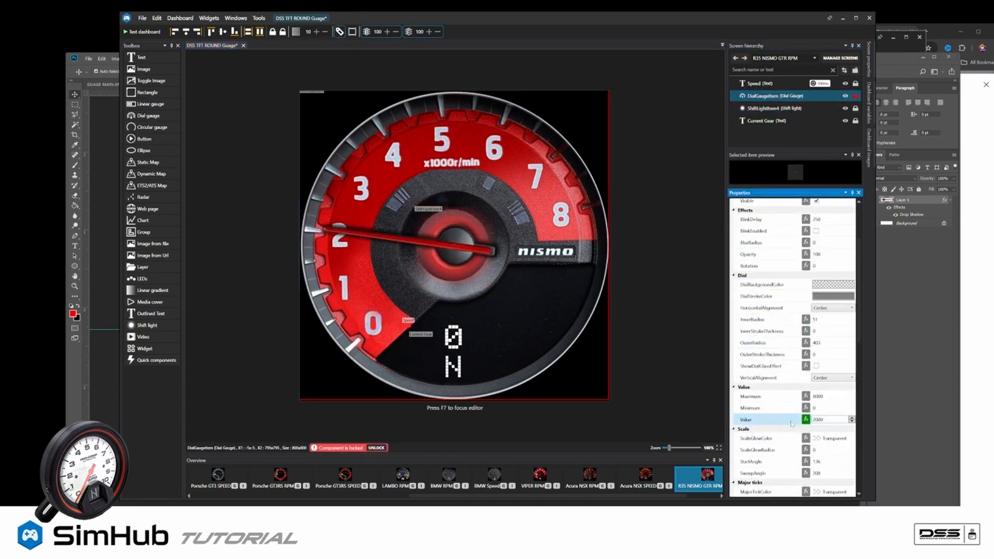
Step: Set the dial gauge's value to 0 and then 8000 to check the needle at both ends of the scale
left_click_drag(826, 420, 809, 420)
type("0")
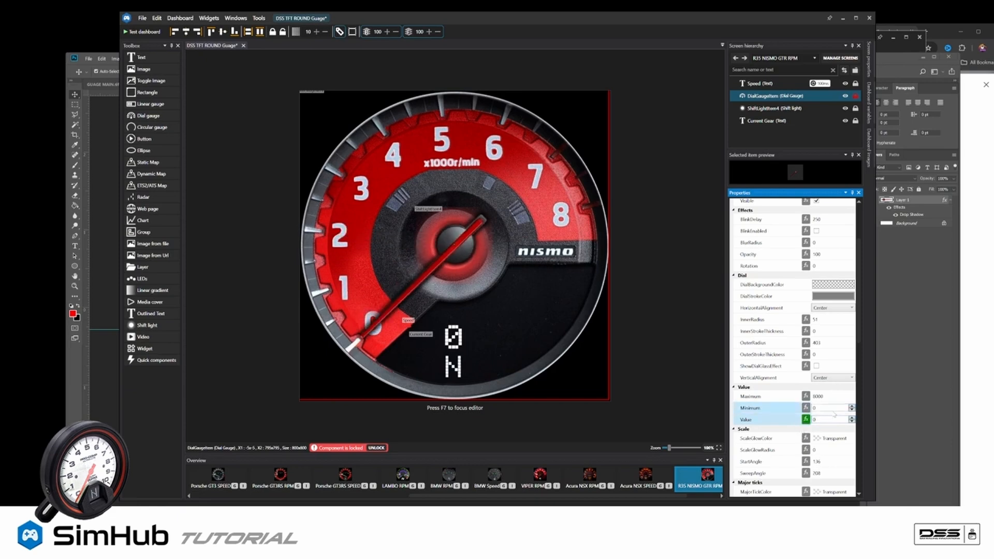
type("8000")
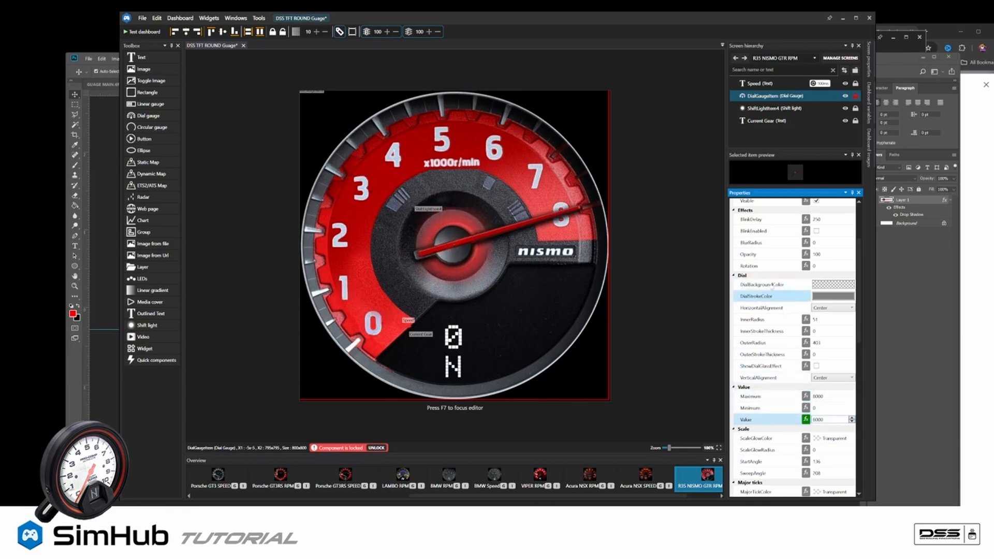
Step: Reset the dial gauge's top and left positions to 0
scroll(762, 284, "up", 5)
left_click(828, 224)
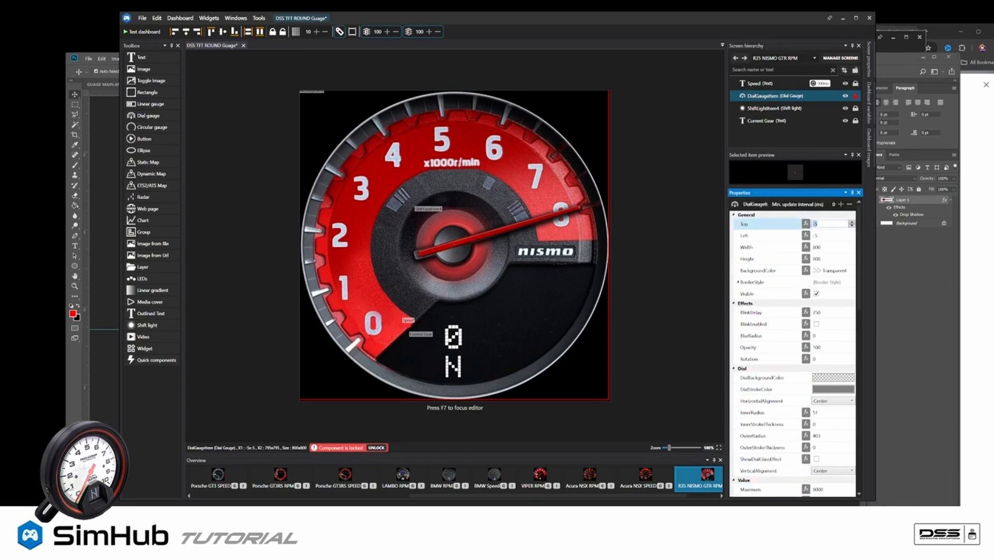
type("0")
key("Tab")
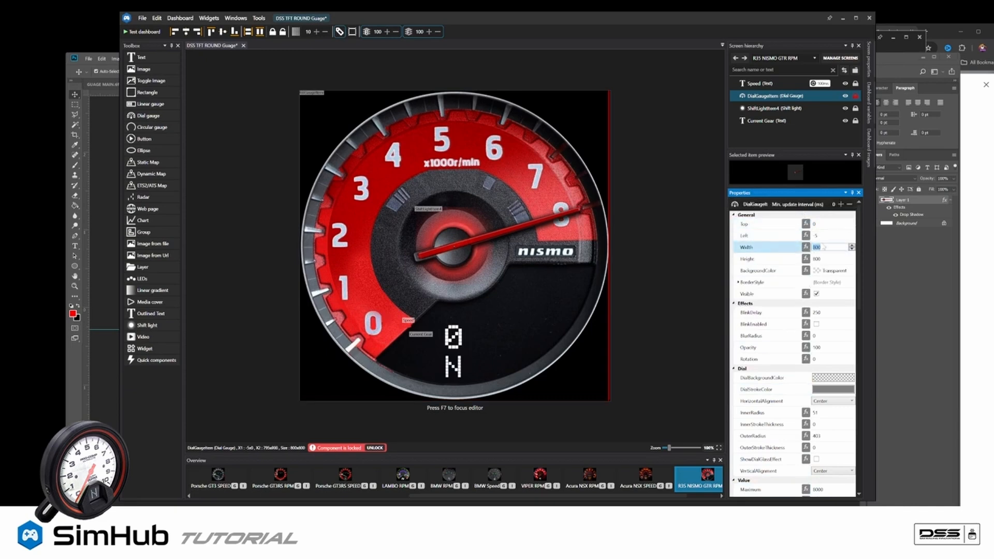
key("shift+Tab")
type("0")
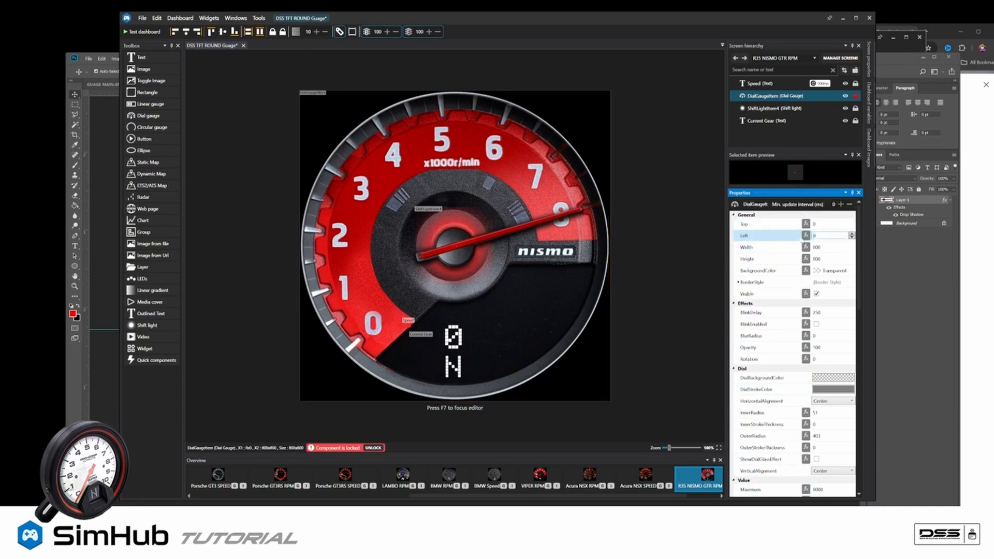
Step: Select the dial gauge again and nudge it up and to the left, to top -7 and left -3
left_click(459, 249)
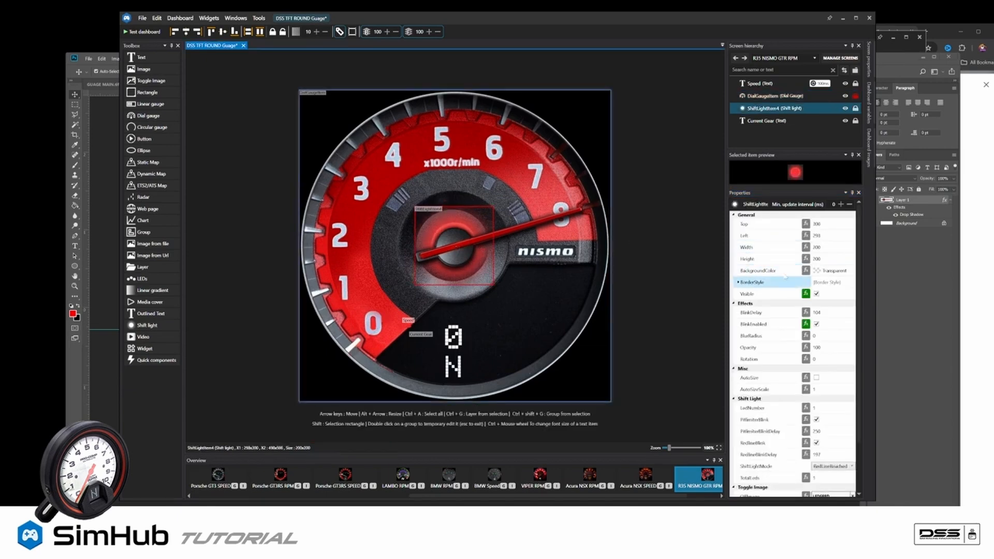
left_click(783, 96, "ctrl")
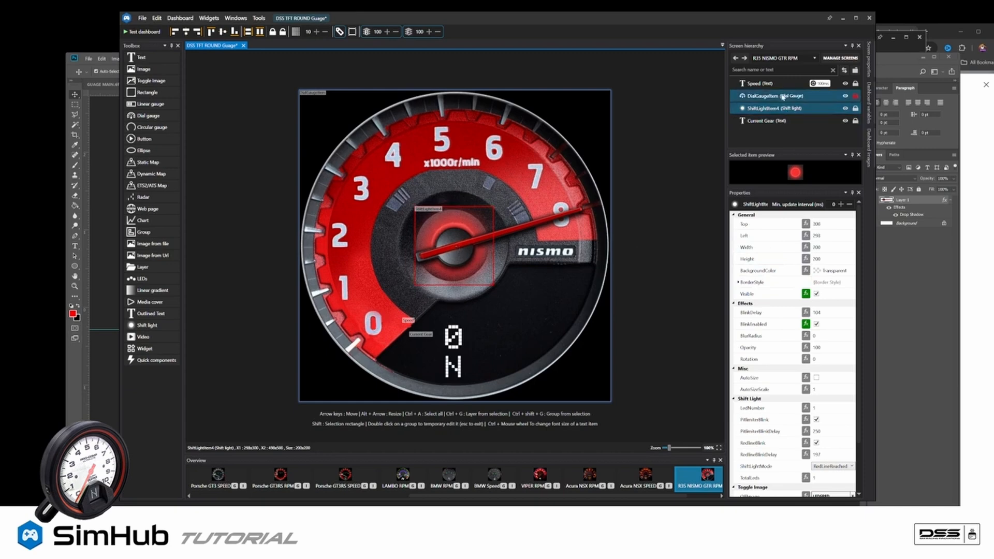
left_click(783, 96)
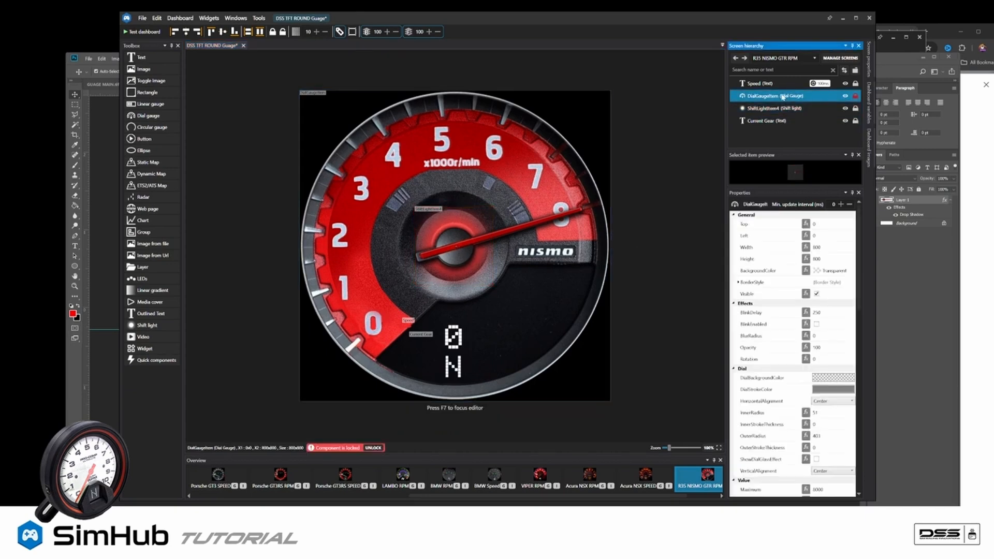
left_click(771, 84)
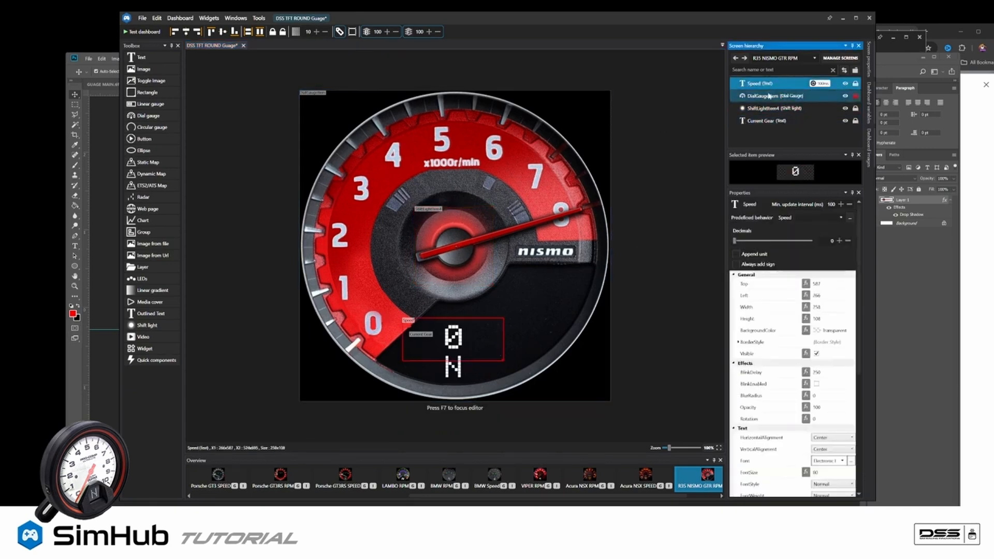
left_click(487, 253)
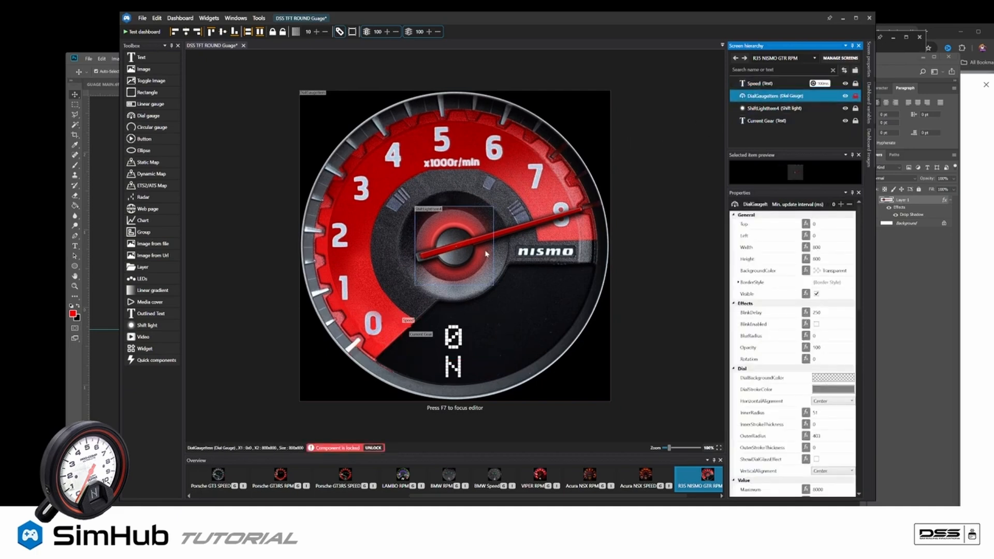
left_click(485, 254)
key("Up")
key("Up")
key("Up")
key("Up")
key("Up")
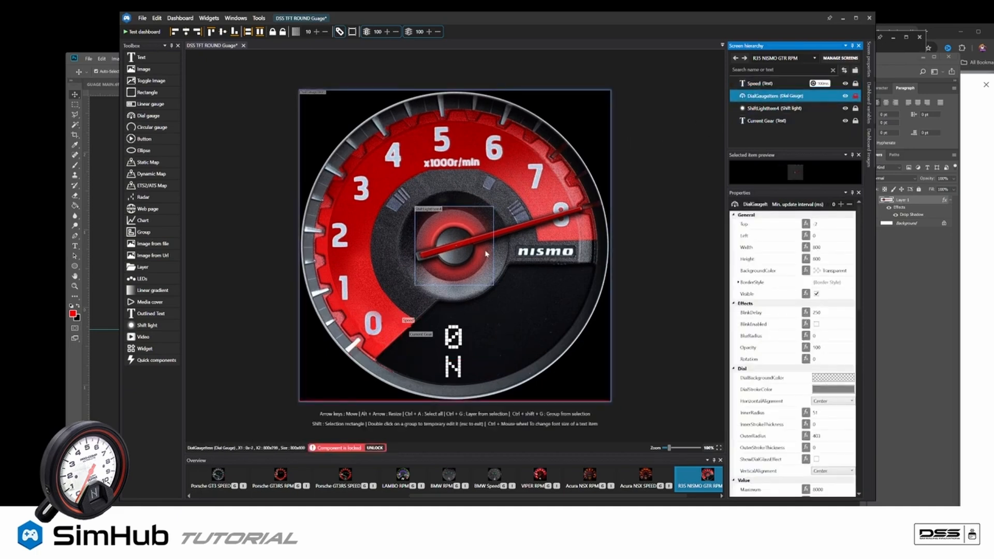
key("Left")
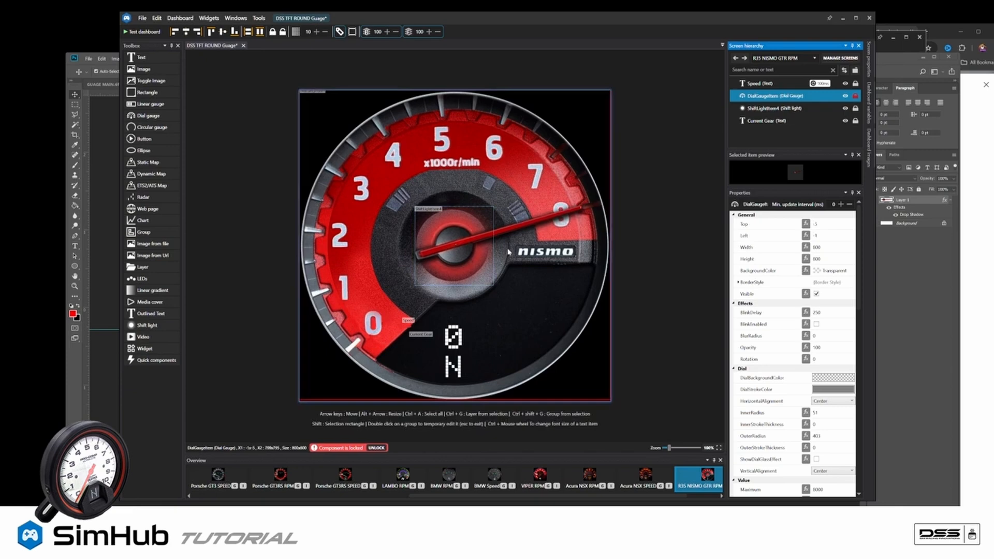
key("Up")
key("Up")
key("Left")
key("Left")
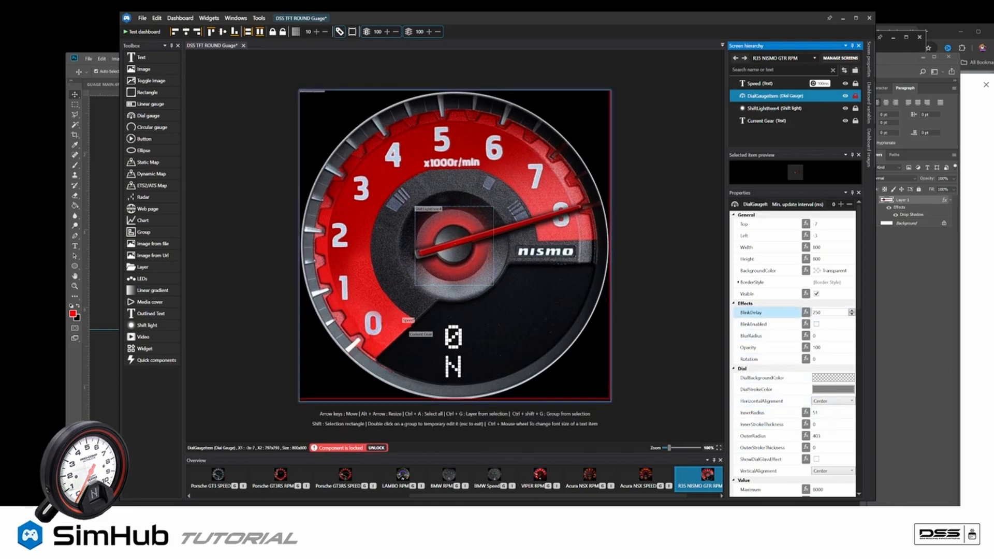
Step: Set the dial gauge's sweep angle to 209
scroll(771, 355, "down", 3)
scroll(772, 356, "down", 1)
scroll(776, 438, "down", 2)
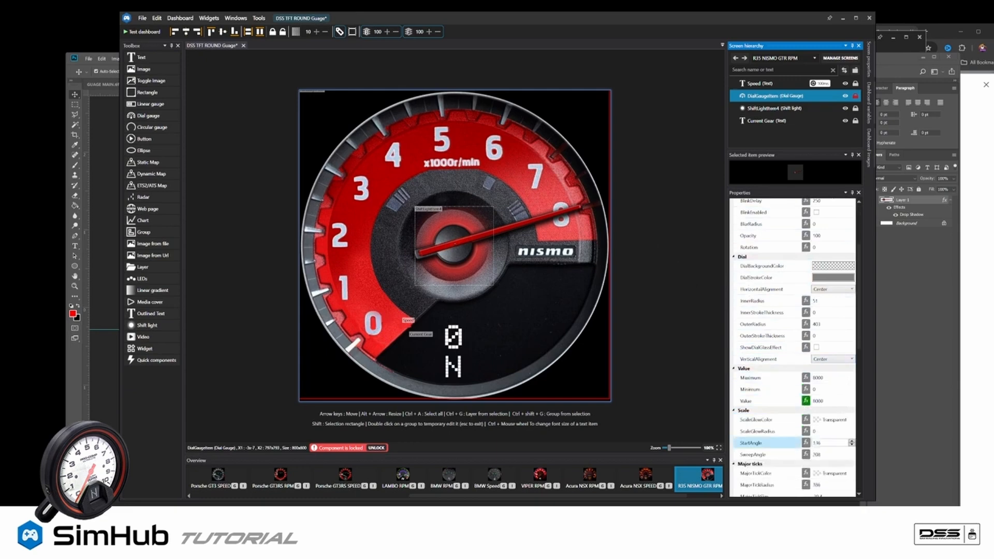
left_click(851, 453)
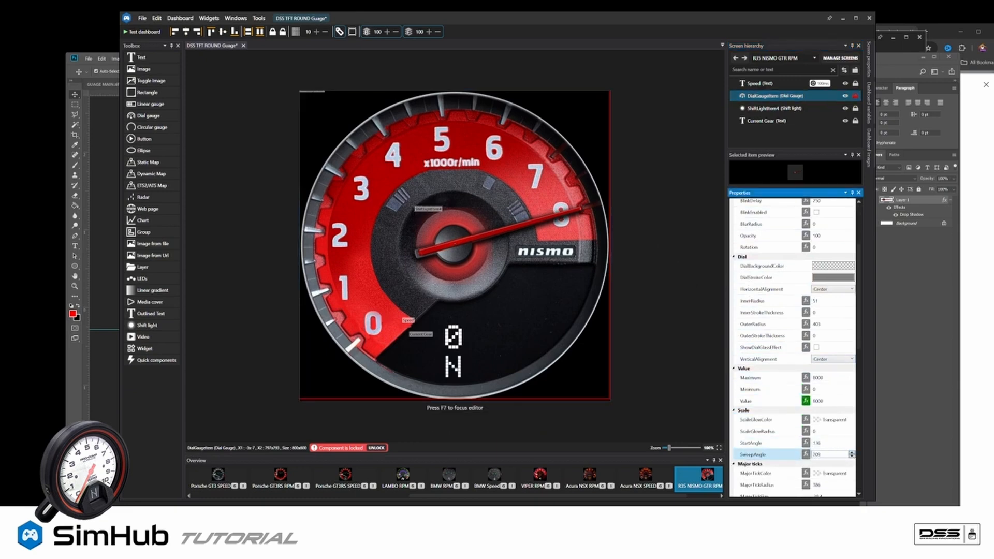
Step: Set the gauge value to 0 and then 4000 to check the needle at the 0 and 4 marks
left_click(783, 397)
type("0")
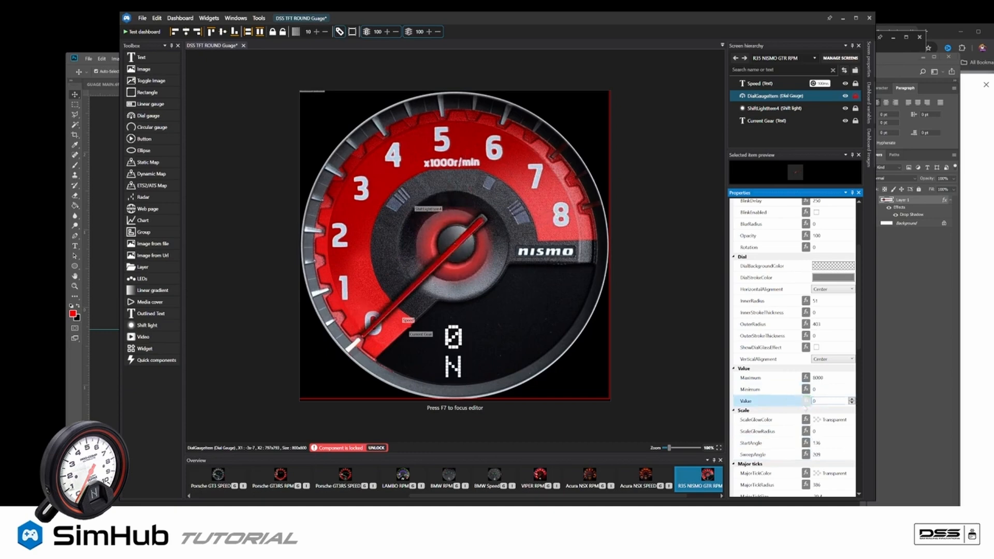
type("4000")
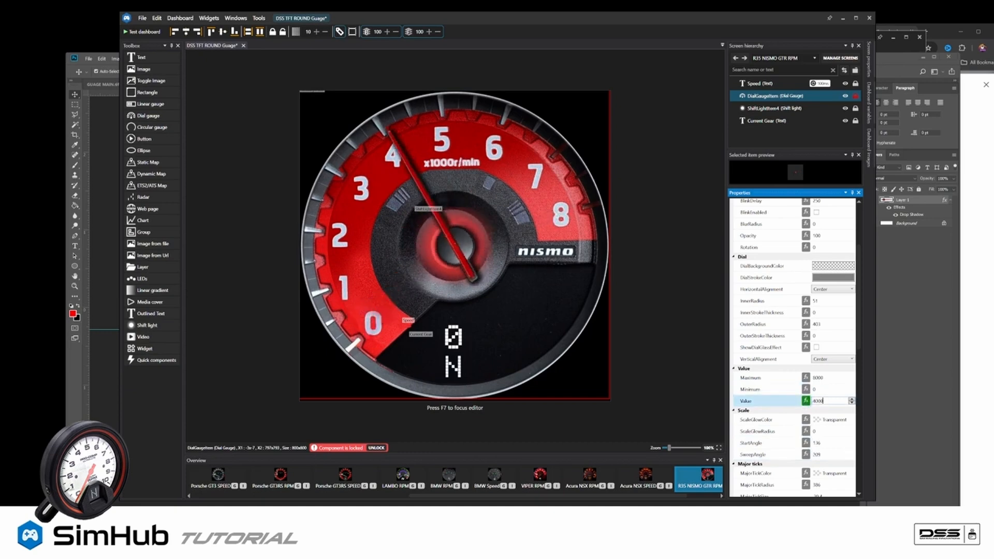
Step: Try the dial gauge at top -11, then at top -2, to align the needle with the 4 mark
scroll(833, 214, "up", 3)
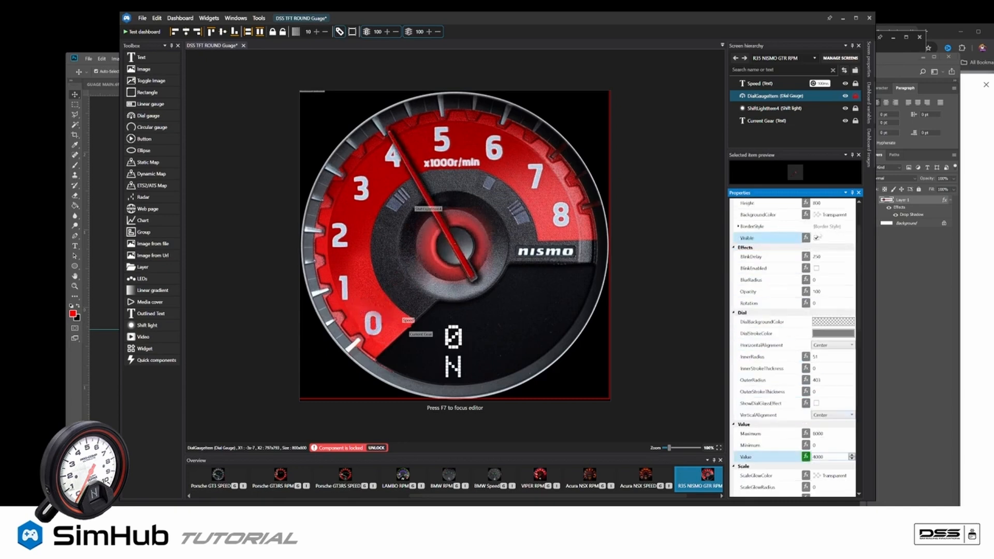
scroll(833, 214, "up", 2)
left_click(852, 226)
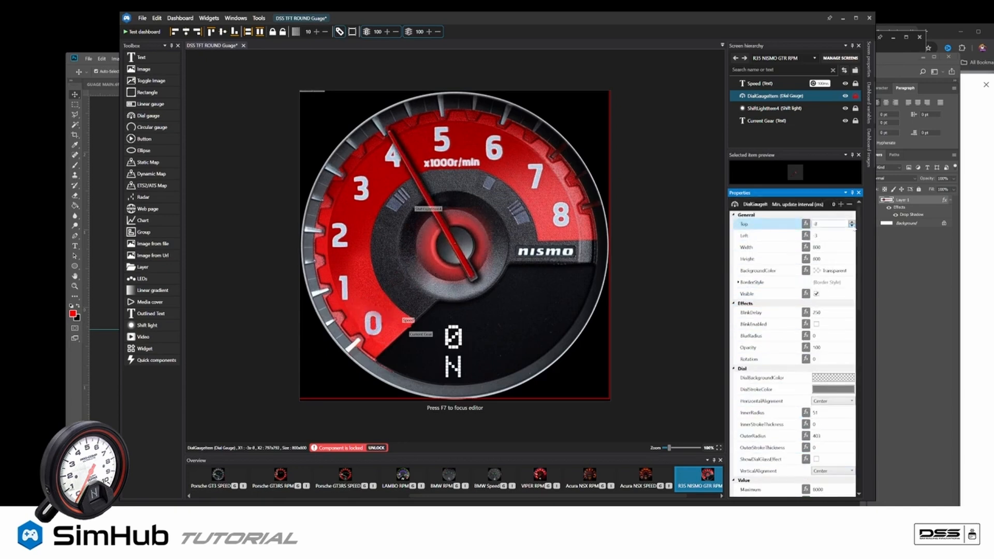
left_click(852, 226)
left_click(851, 226)
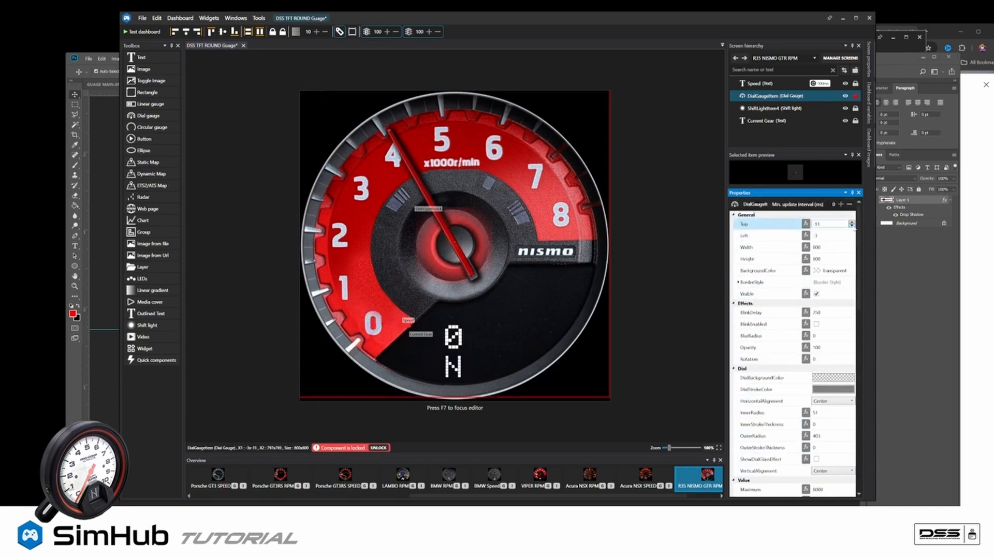
left_click(851, 226)
left_click(852, 222)
left_click(851, 221)
left_click(852, 222)
left_click(852, 222)
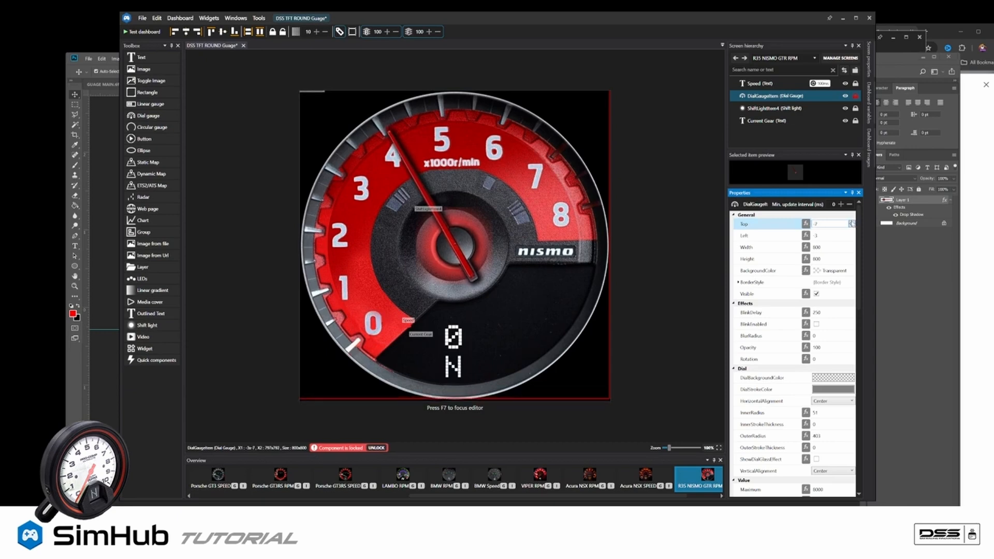
left_click(852, 222)
left_click(852, 222)
left_click(852, 222)
left_click(852, 221)
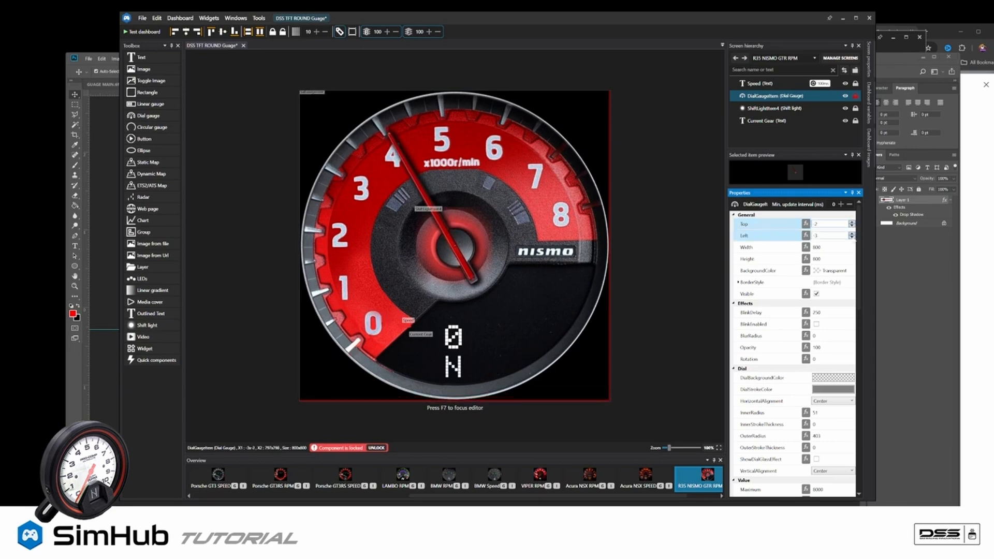
Step: Try moving the dial gauge's left position to -10 and then back to -8
left_click(851, 237)
left_click(852, 237)
left_click(852, 237)
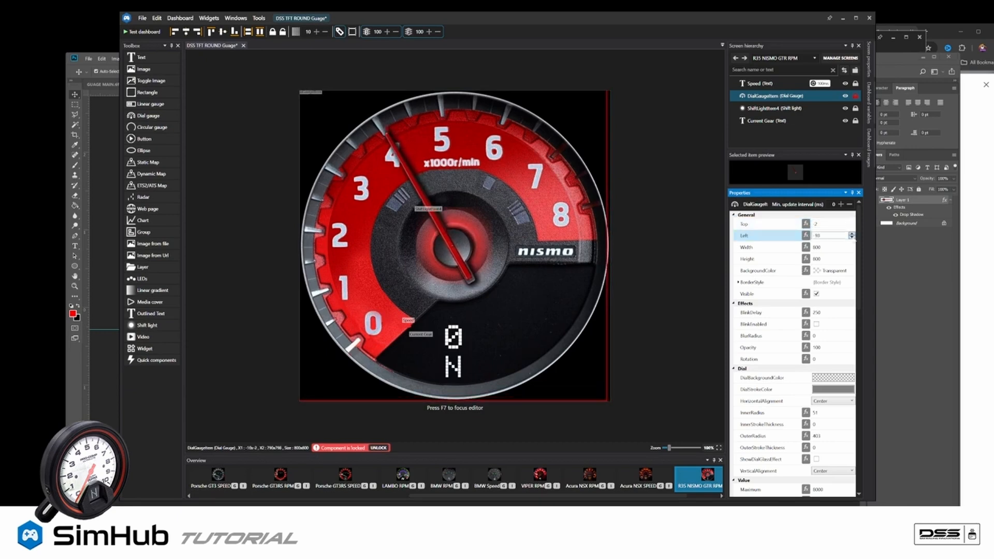
left_click(851, 234)
left_click(851, 234)
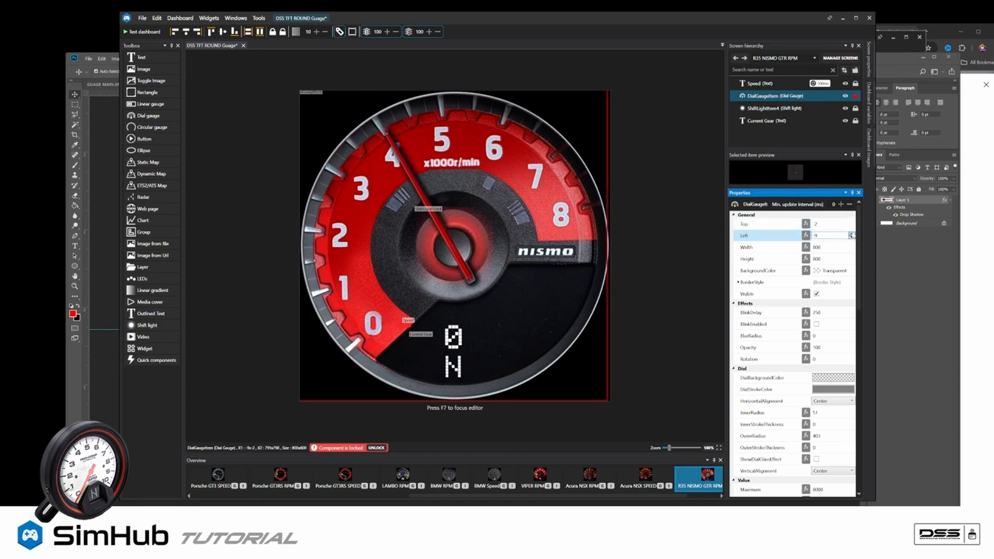
Step: Reposition the dial gauge to top -7 and left -13 to line the needle up with the 4 mark
left_click(852, 222)
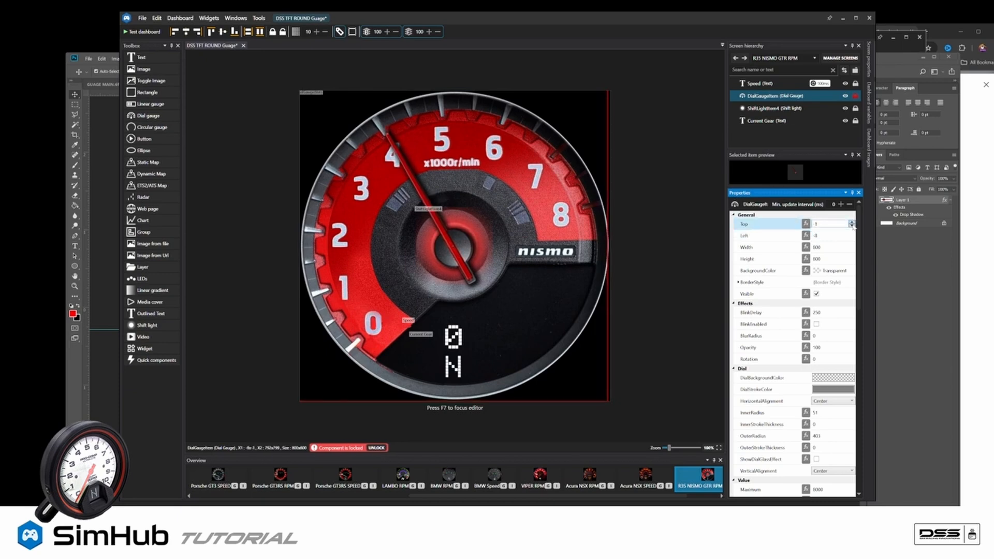
left_click(852, 226)
left_click(852, 226)
left_click(851, 227)
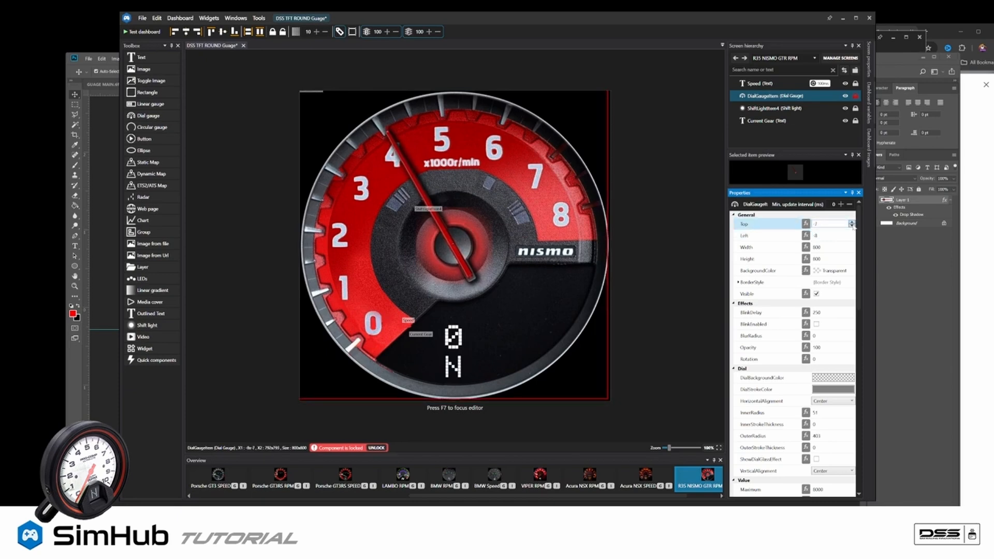
left_click(851, 234)
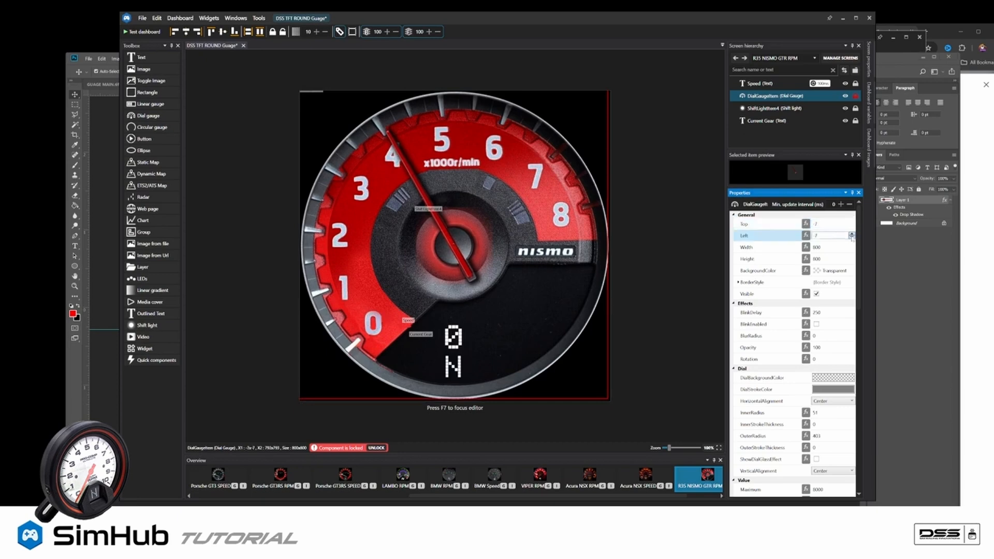
left_click(851, 234)
left_click(852, 237)
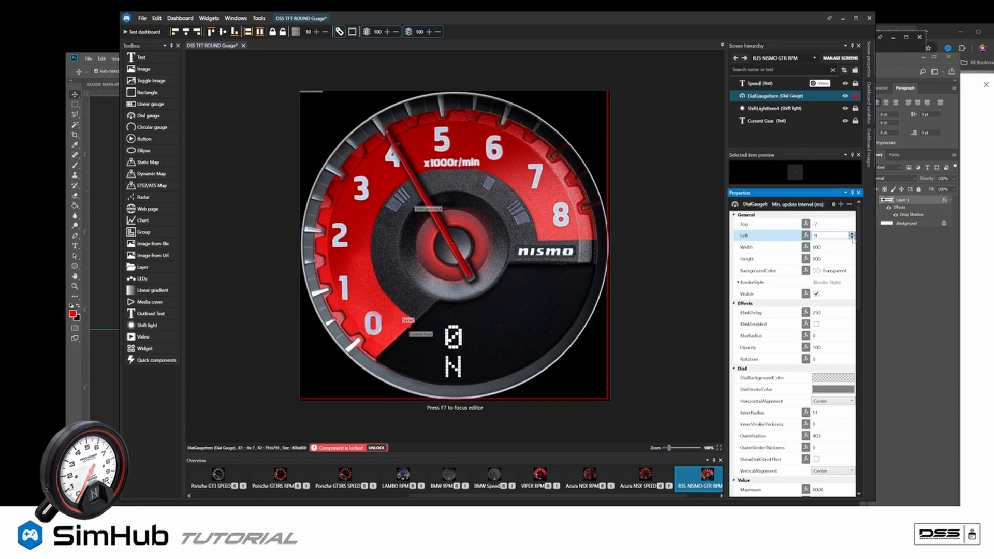
left_click(852, 234)
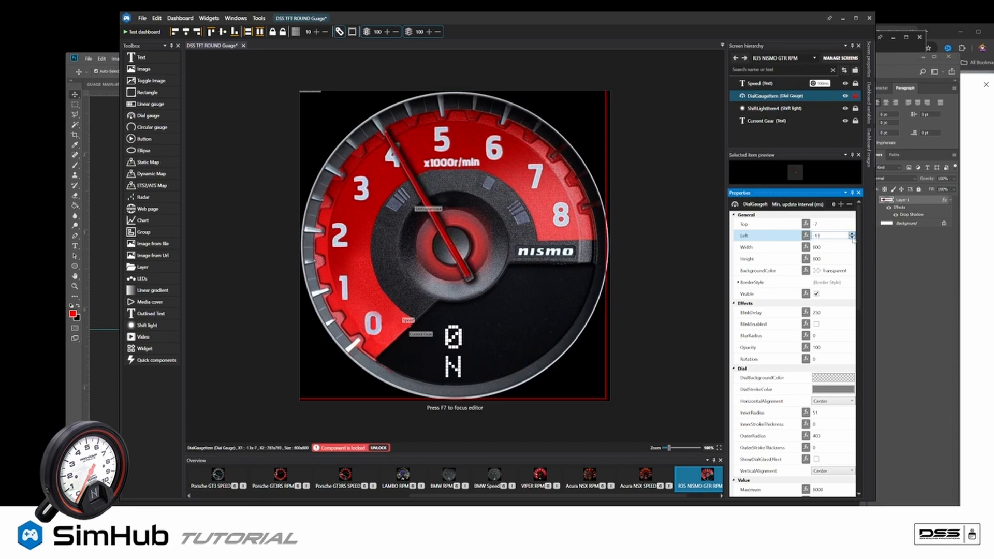
Step: Select the shift light and nudge it to left 292 so it sits behind the needle hub
left_click(792, 109)
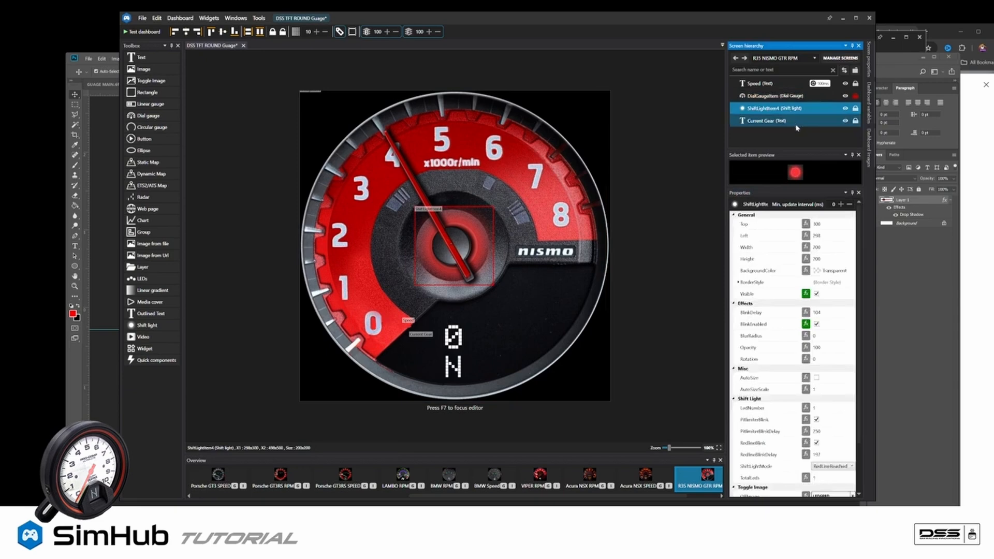
key("F7")
key("Left")
key("Left")
key("Left")
key("Left")
key("Left")
key("Left")
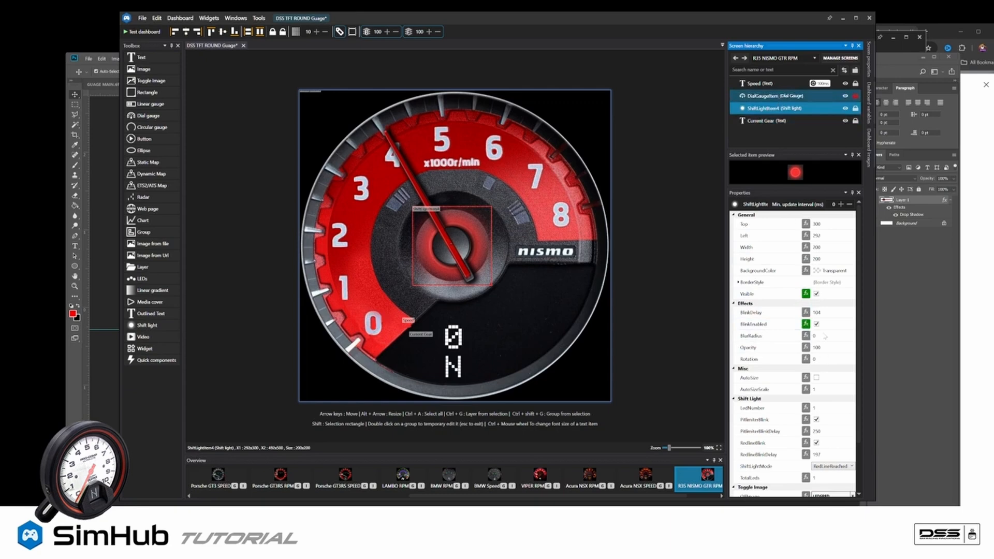
Step: Return to the dial gauge and set its value to 8000 to check the needle at the 8 mark
key("Up")
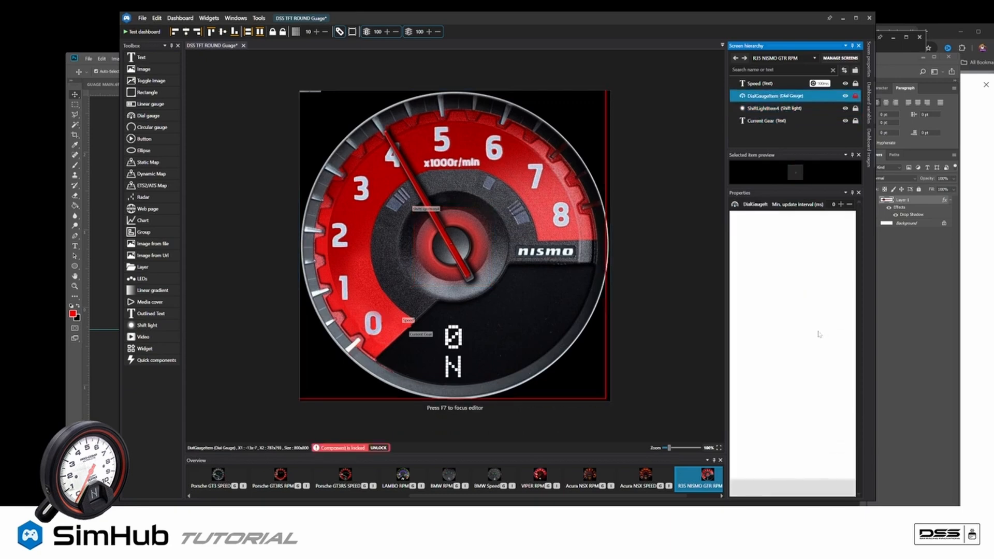
scroll(819, 377, "down", 3)
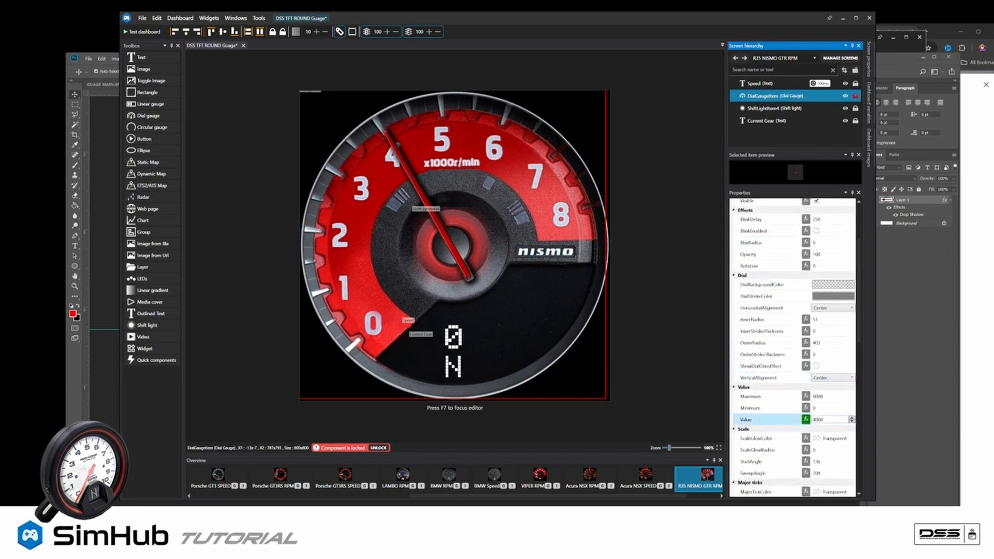
left_click(816, 420)
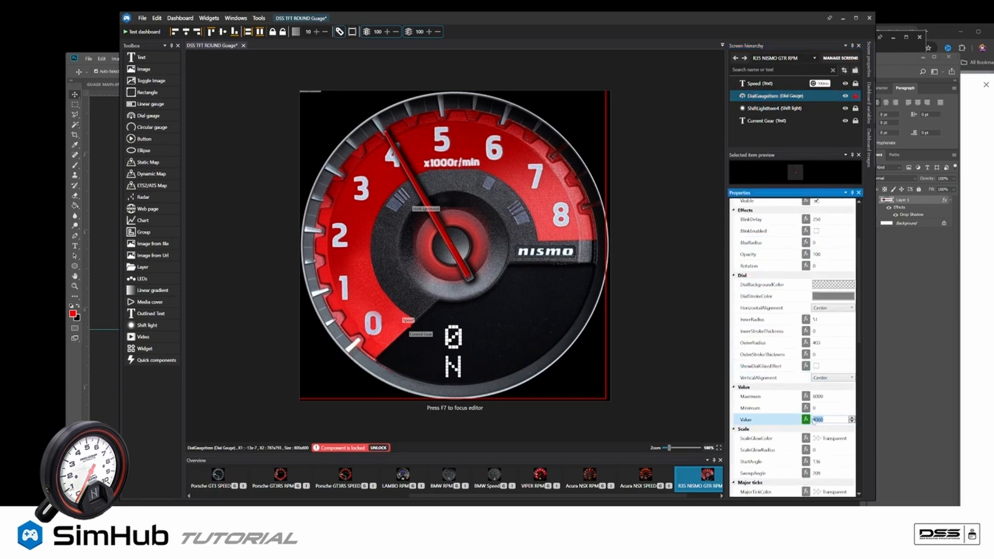
type("8000")
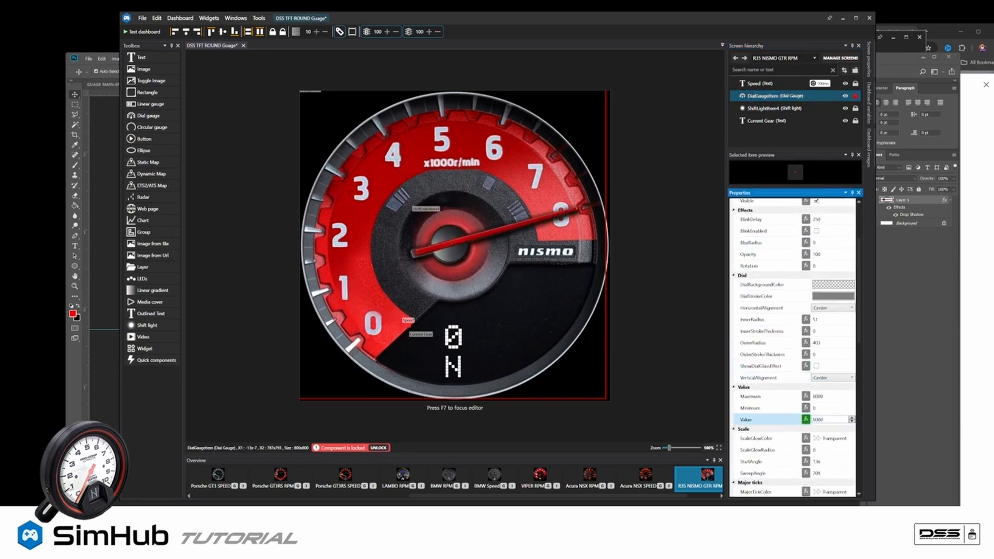
Step: Set the dial gauge's value to 0 and its start angle to 135 to align the needle with the 0 mark
left_click_drag(826, 420, 796, 421)
type("0")
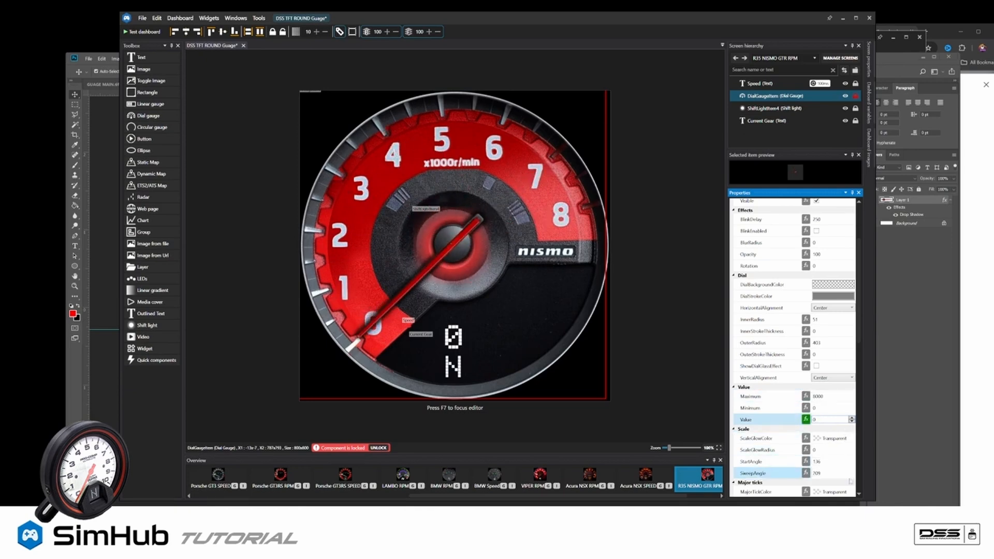
left_click(853, 464)
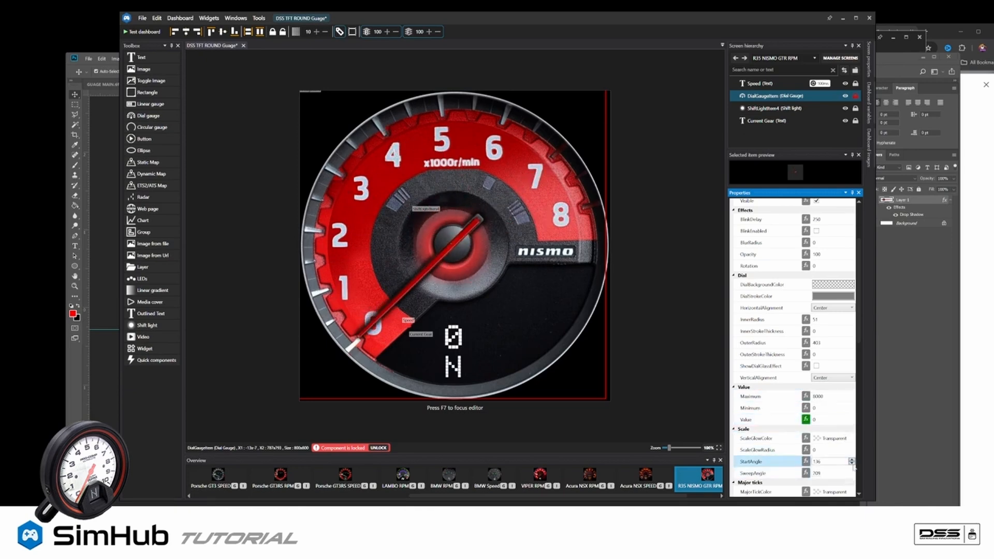
left_click(852, 464)
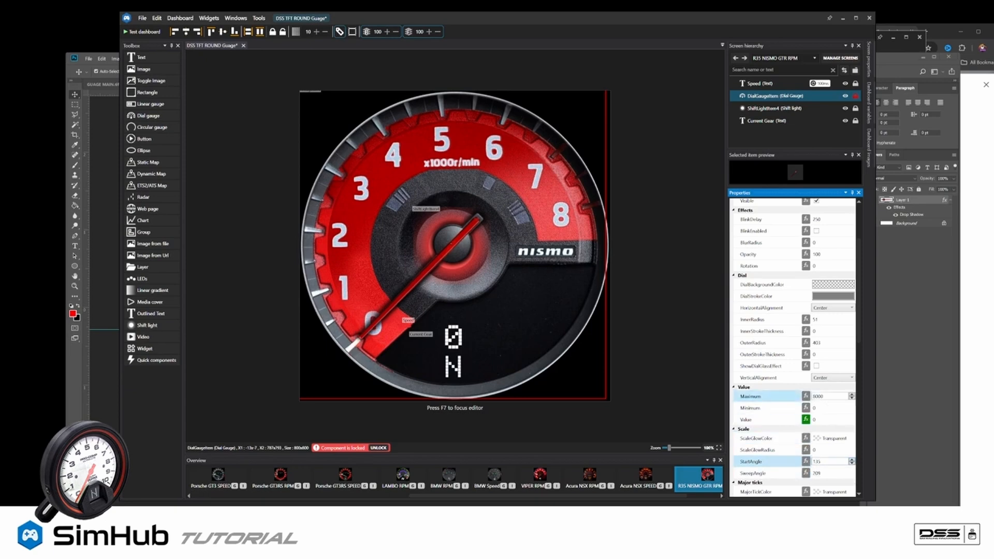
Step: Set the dial gauge's value to 5000 and raise its sweep angle to 211 to line up with the 5 mark
left_click(798, 418)
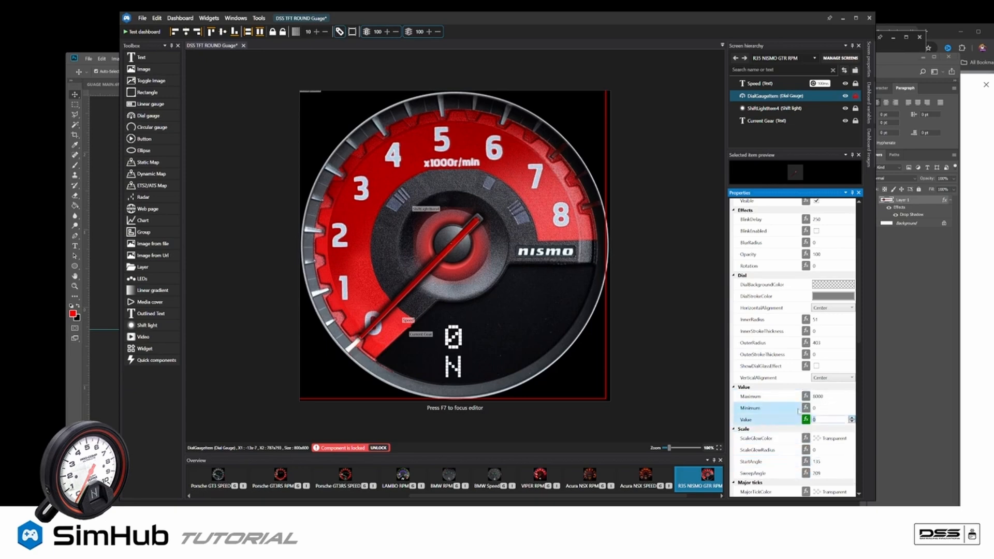
type("5000")
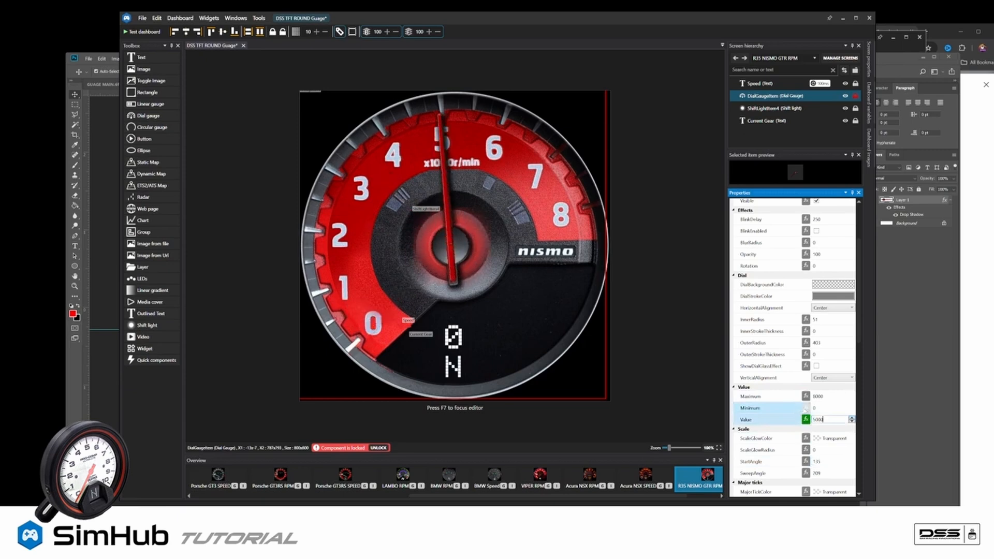
left_click(834, 472)
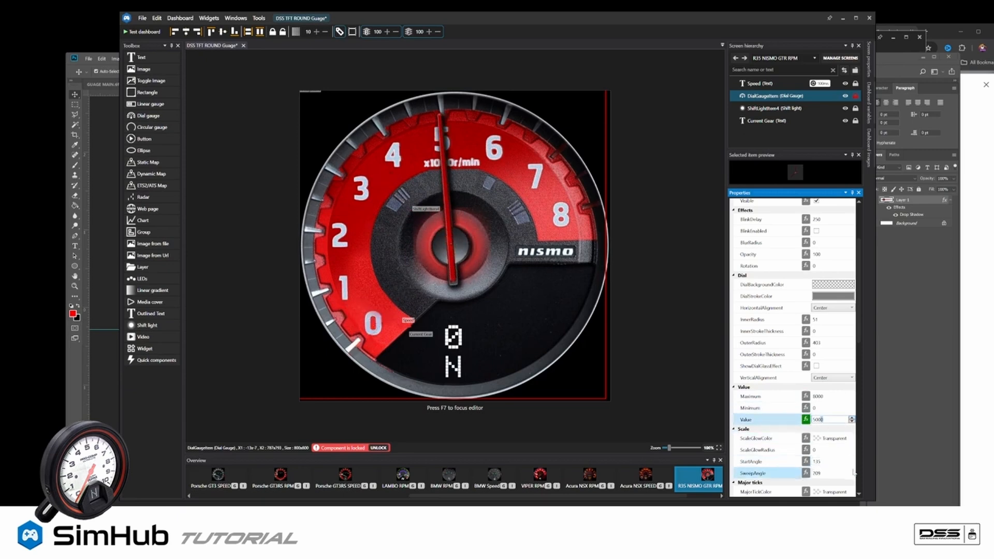
left_click(852, 471)
left_click(852, 471)
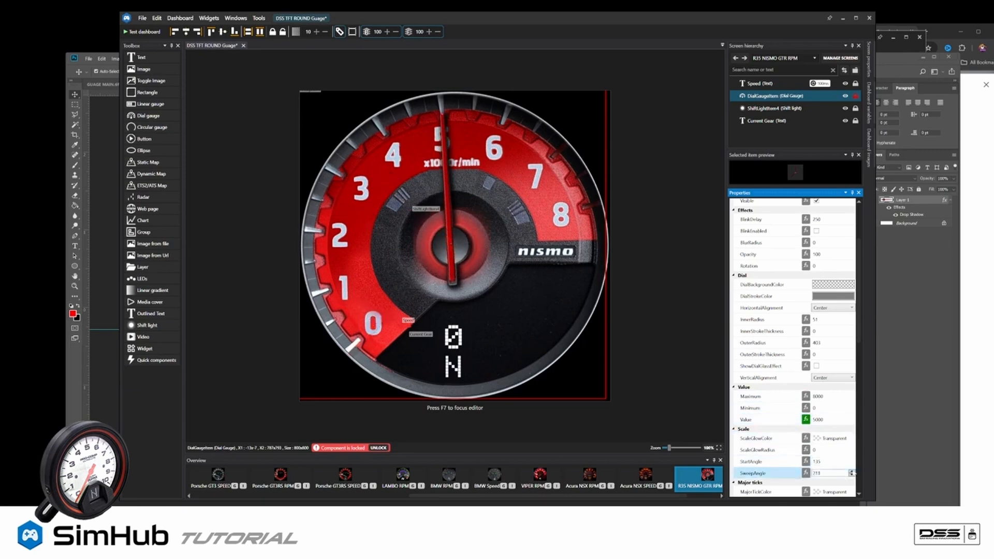
Step: Check the needle's alignment by setting the dial gauge's value to 7000 and then to 1000
left_click(762, 417)
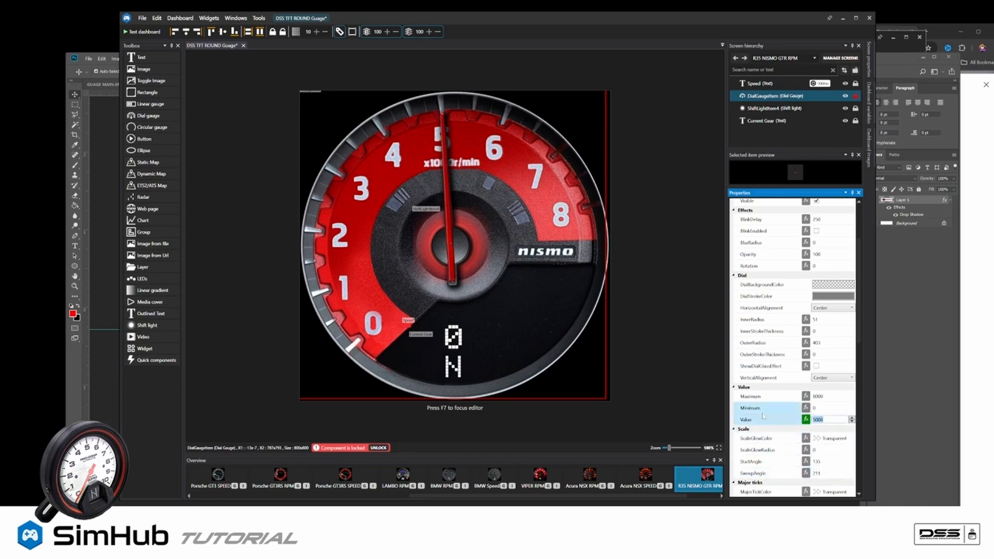
type("7000")
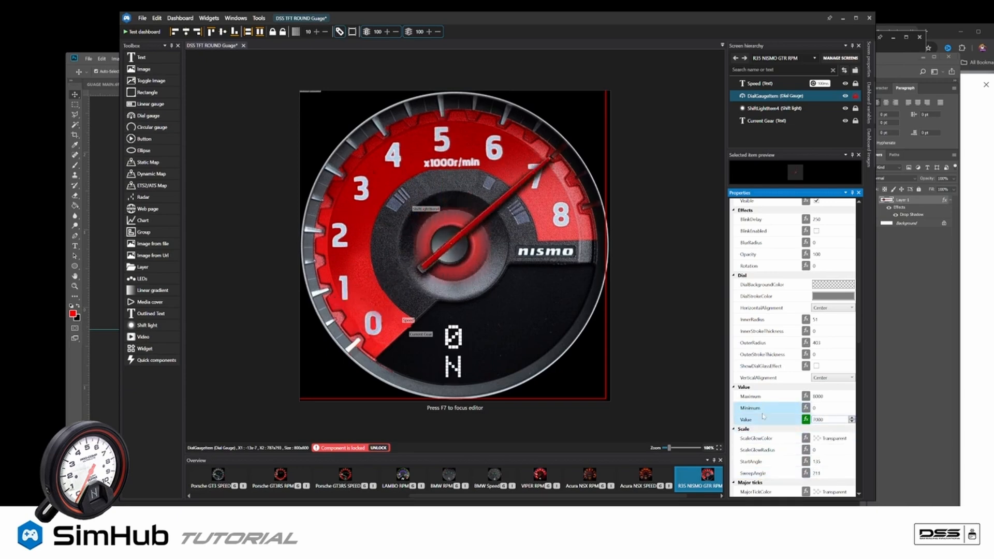
type("]")
key("BackSpace")
key("BackSpace")
key("BackSpace")
key("BackSpace")
key("BackSpace")
type("1")
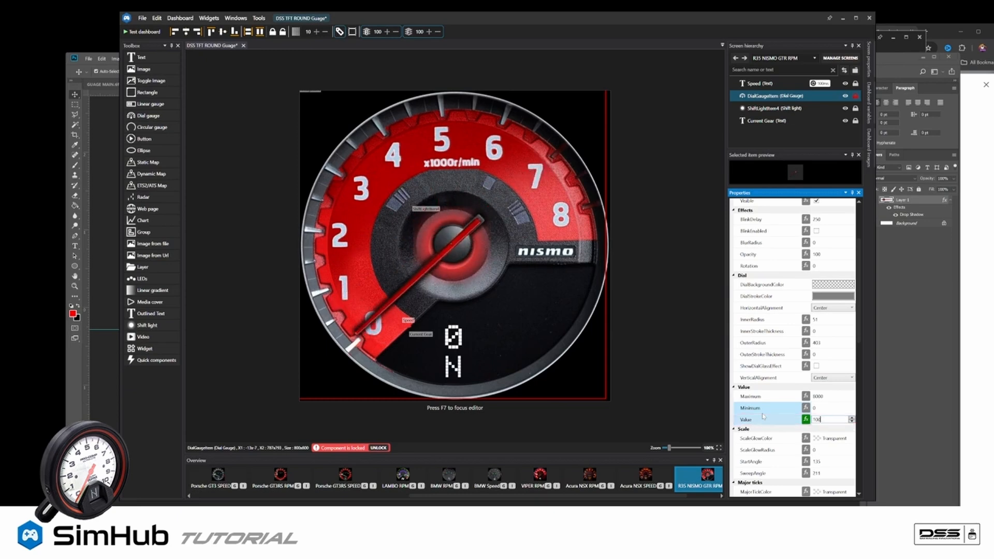
type("000")
Step: Check the needle against the 2 and 3 marks by setting the dial gauge's value to 2000 and then 3000
key("BackSpace")
key("BackSpace")
key("BackSpace")
key("BackSpace")
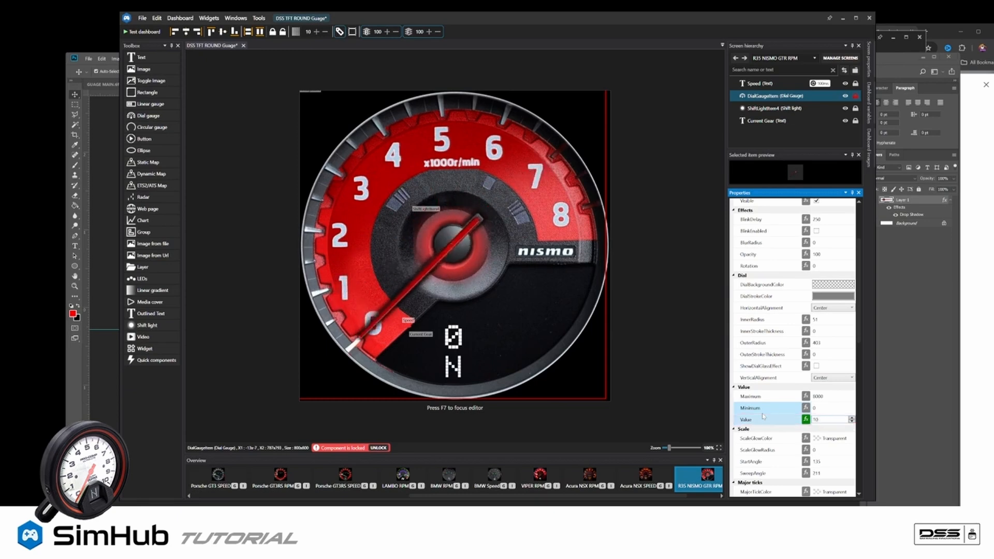
type("2000")
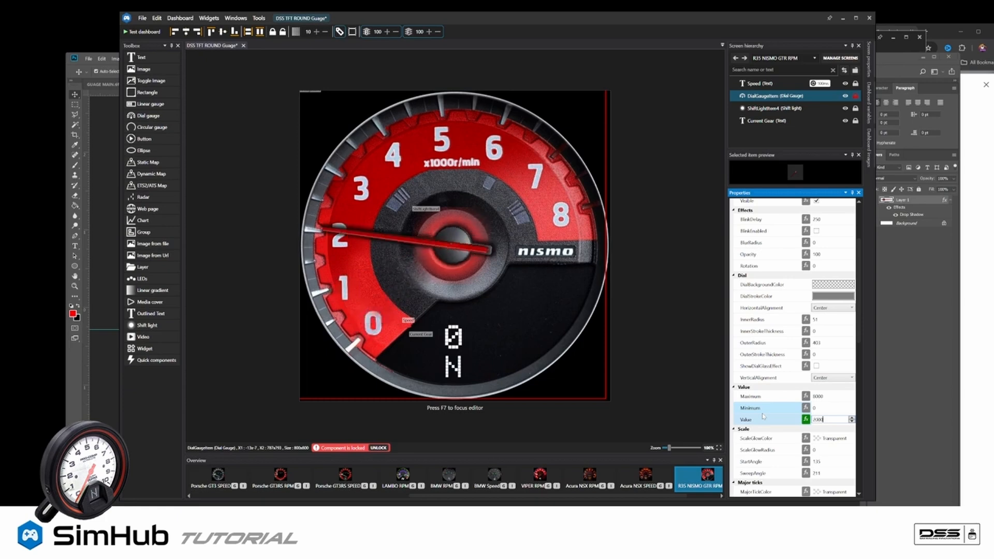
key("BackSpace")
key("BackSpace")
key("BackSpace")
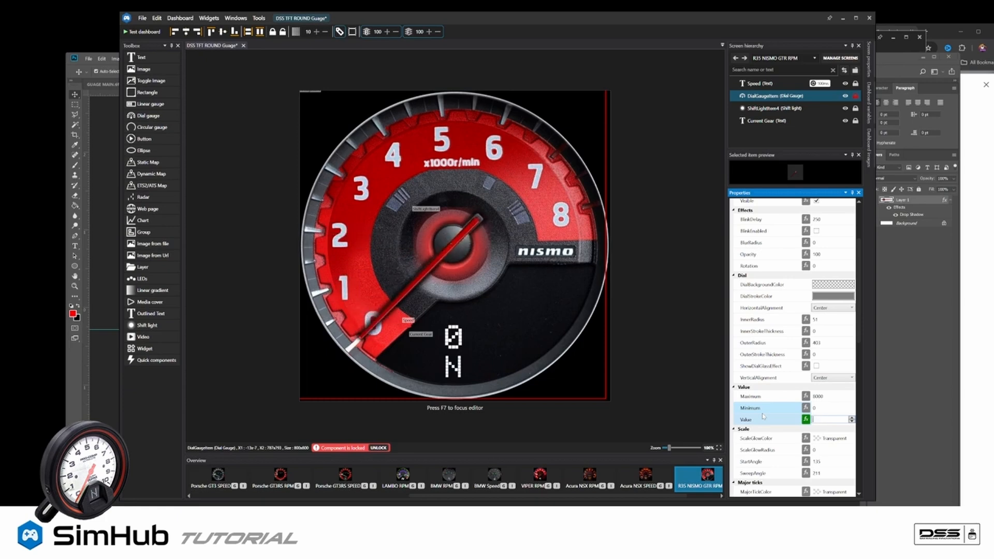
type("3000")
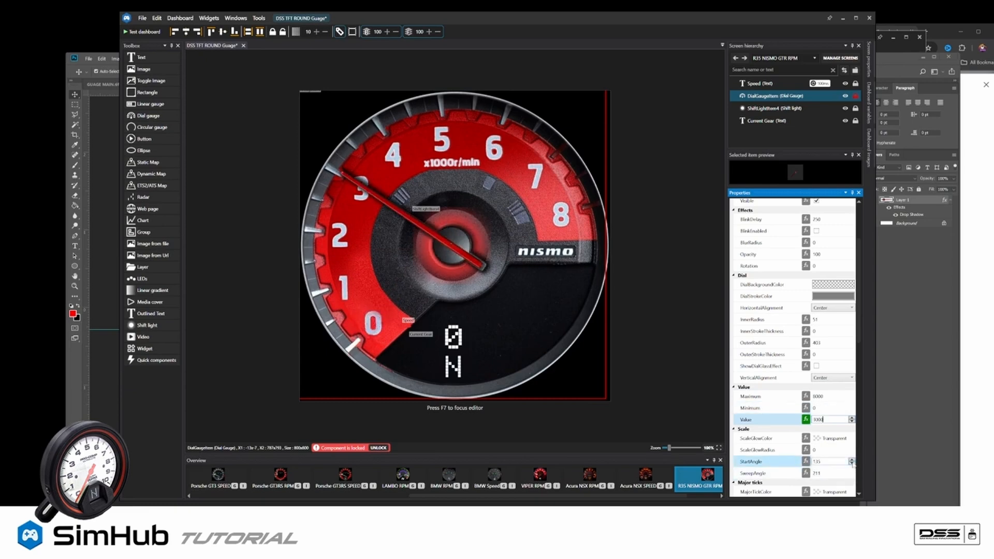
Step: Lower the dial gauge's start angle to 134 and set its value to 0 to check the zero mark
left_click(851, 463)
left_click(808, 420)
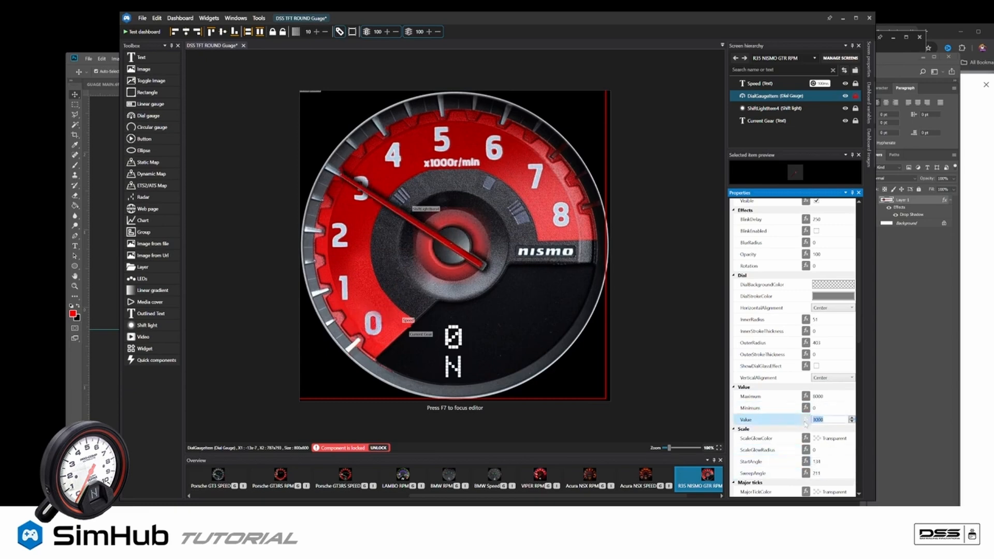
type("0")
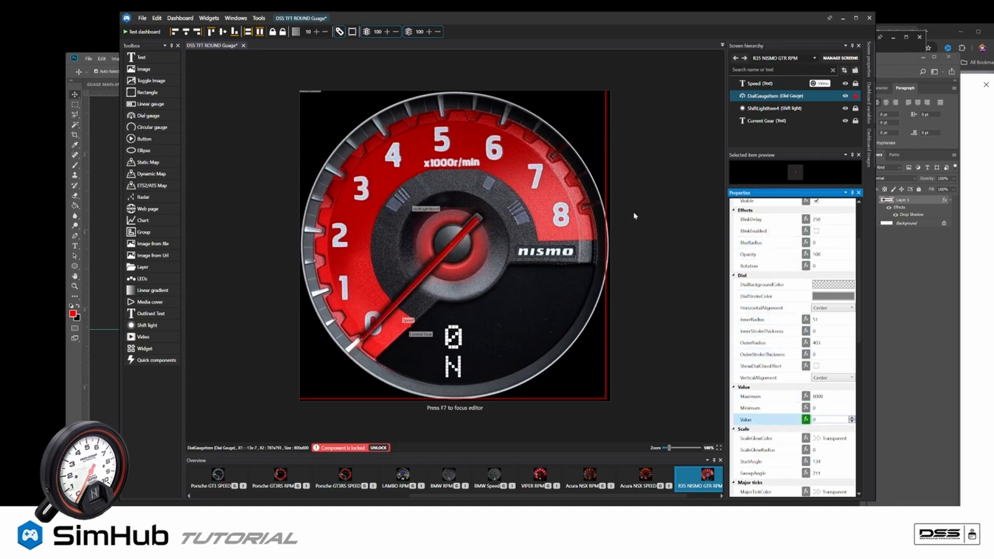
Step: Duplicate the Porsche GT3RS SPEED screen and select the copy
left_click(705, 498)
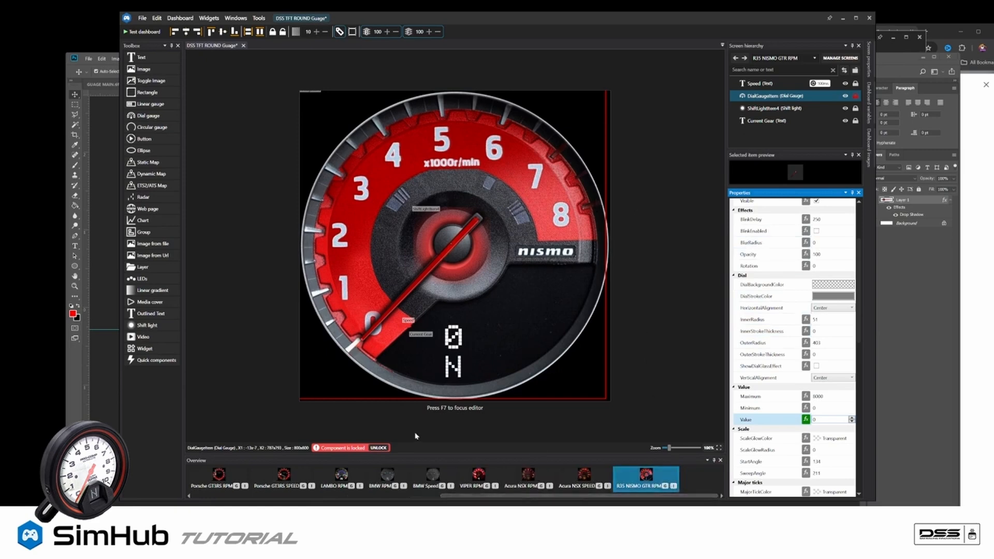
left_click(287, 475)
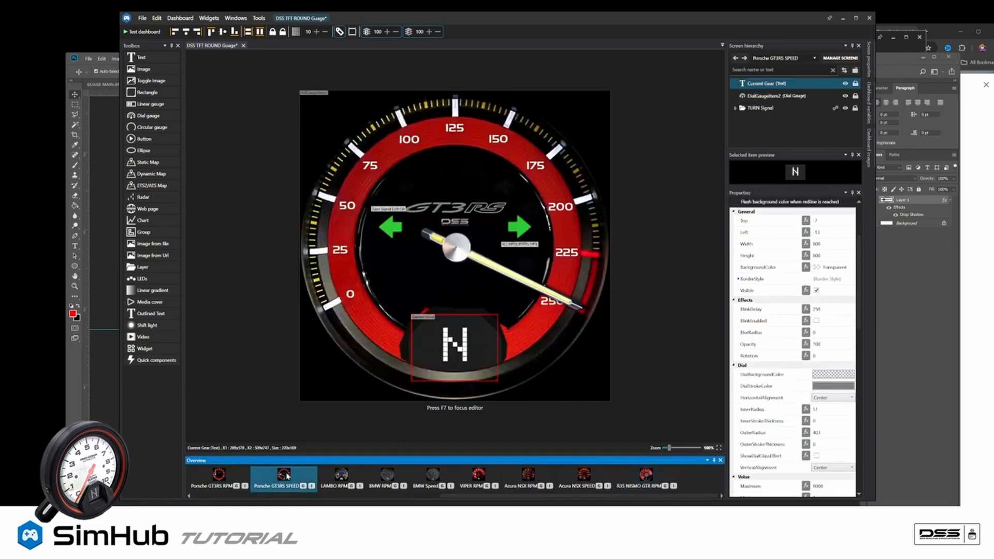
right_click(287, 475)
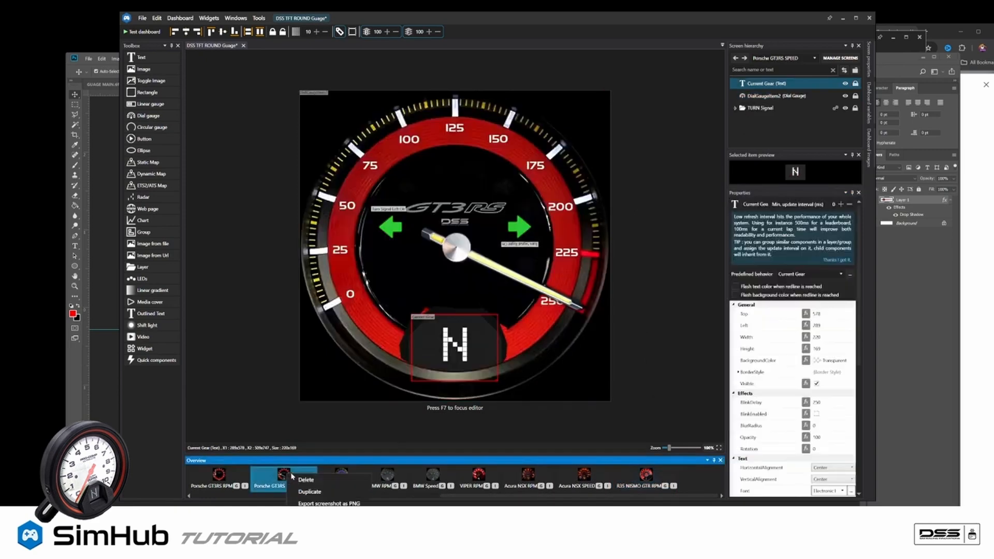
left_click(310, 492)
left_click(701, 488)
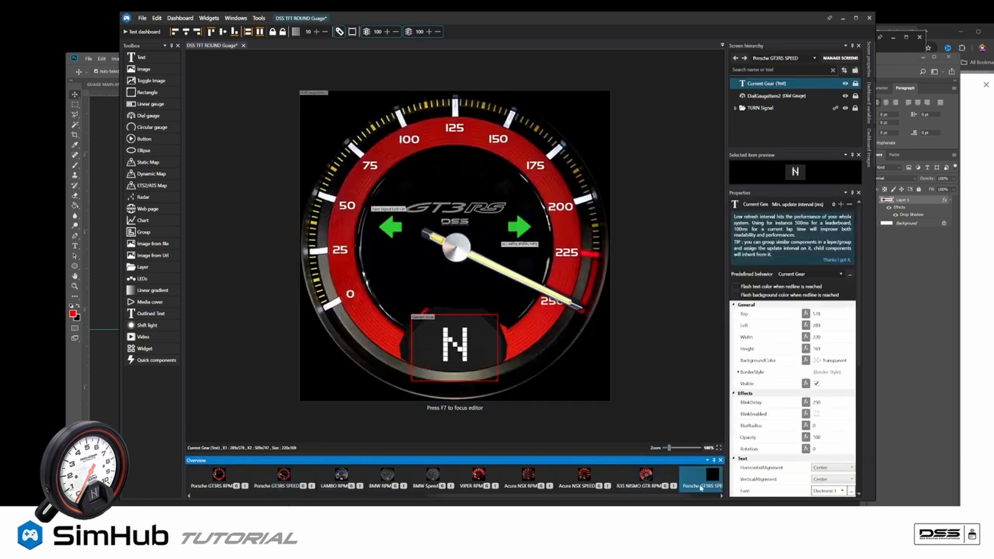
Step: Rename the duplicated screen as "R35 GTR Nismo Speed"
right_click(651, 482)
double_click(649, 482)
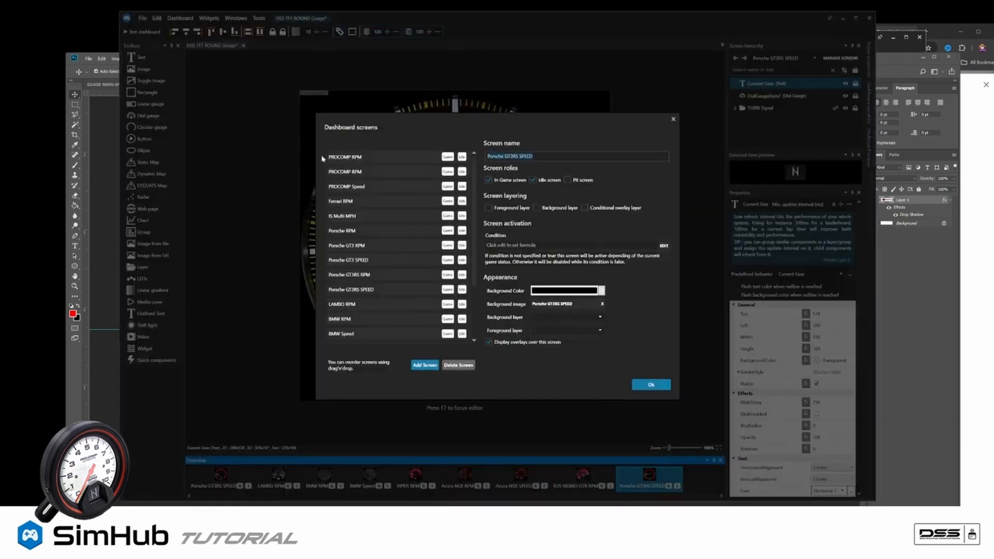
type("R35 GT")
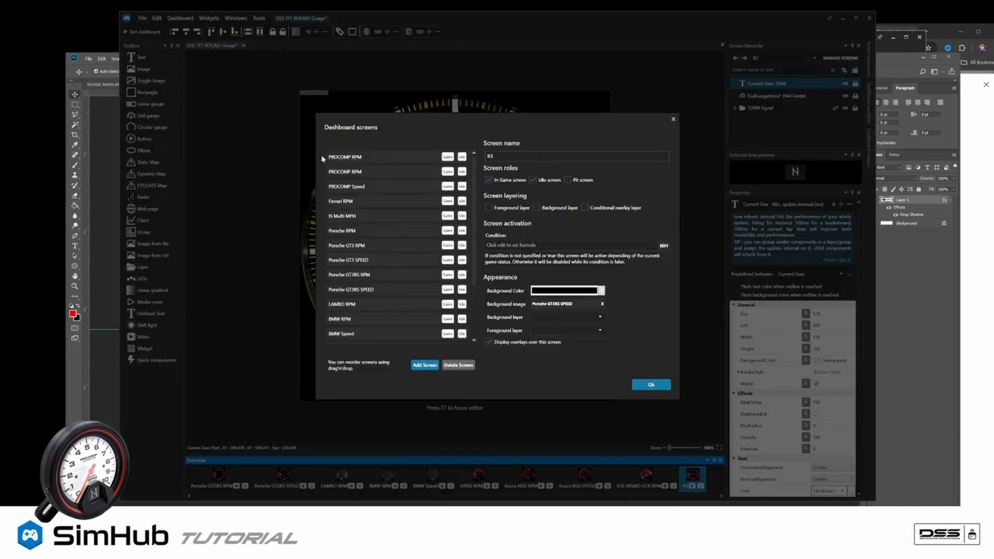
type("R")
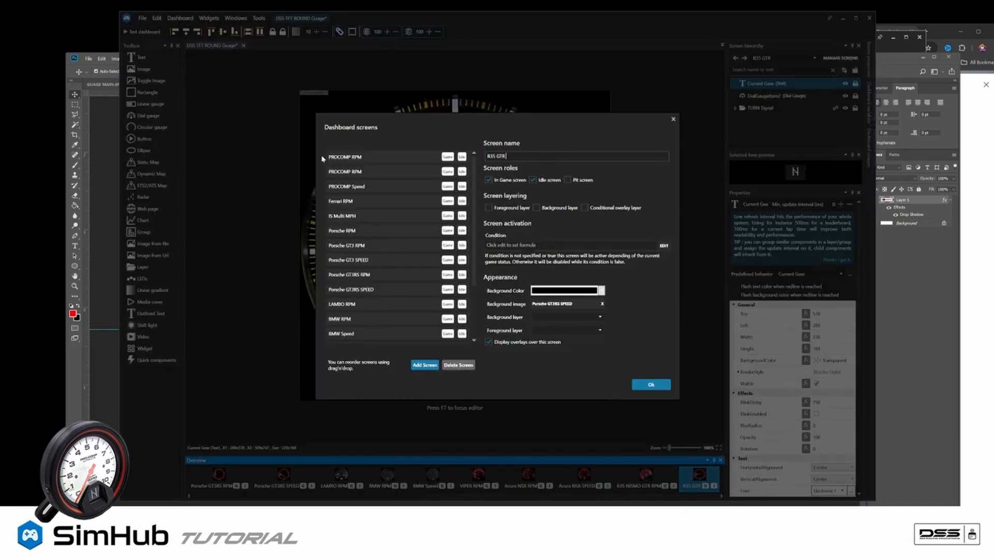
type(" Nismo Speed")
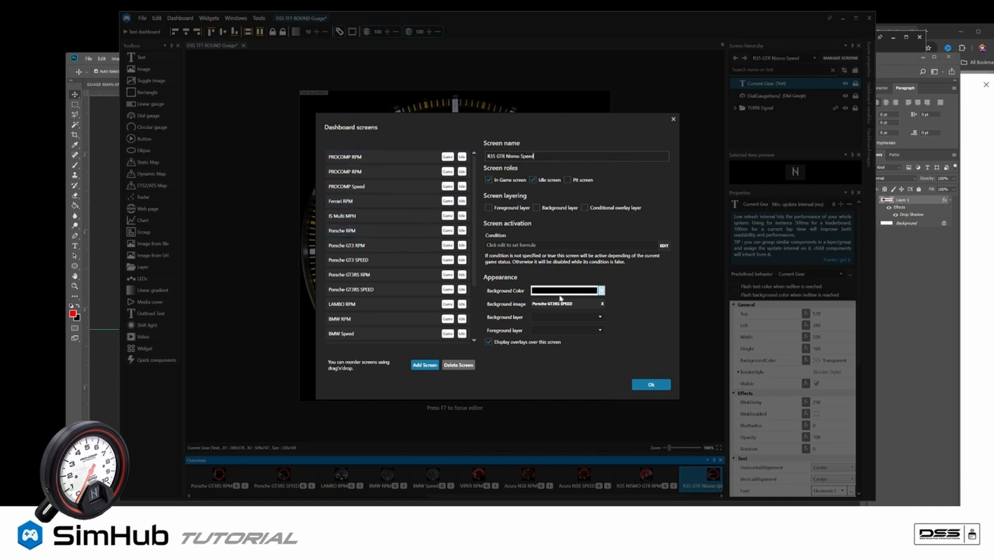
Step: Replace the screen's background image with NISMO GTR R35 SPEEDO and accept the screen settings
left_click(564, 304)
left_click_drag(611, 207, 617, 368)
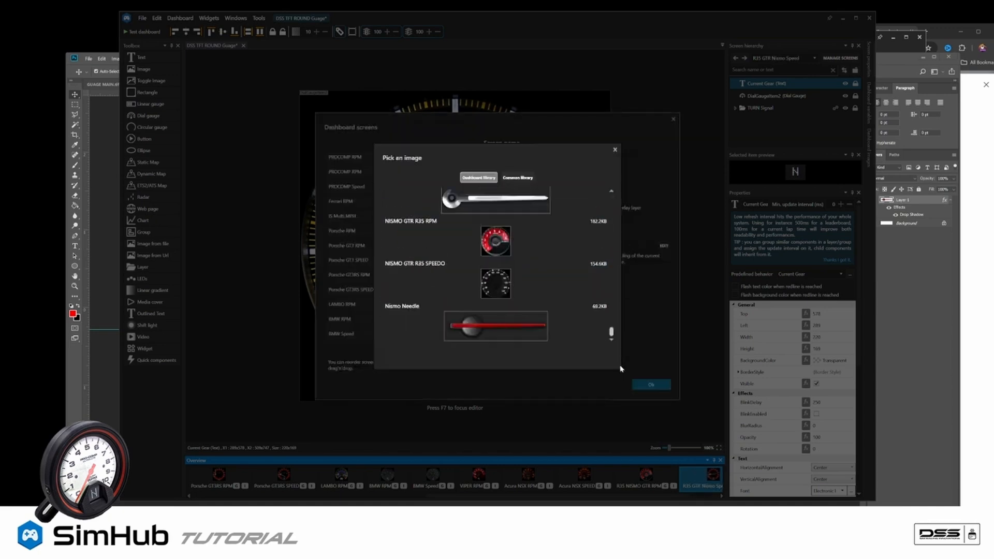
double_click(537, 287)
left_click(653, 386)
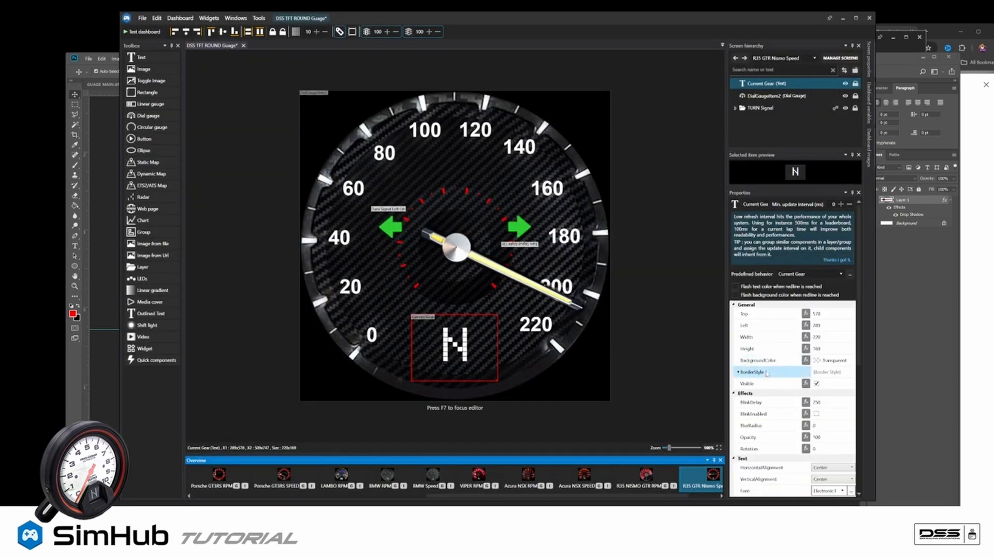
Step: Look through the screen's components, expand the TURN Signal group and try to grab the right turn signal images on the canvas
scroll(774, 380, "down", 10)
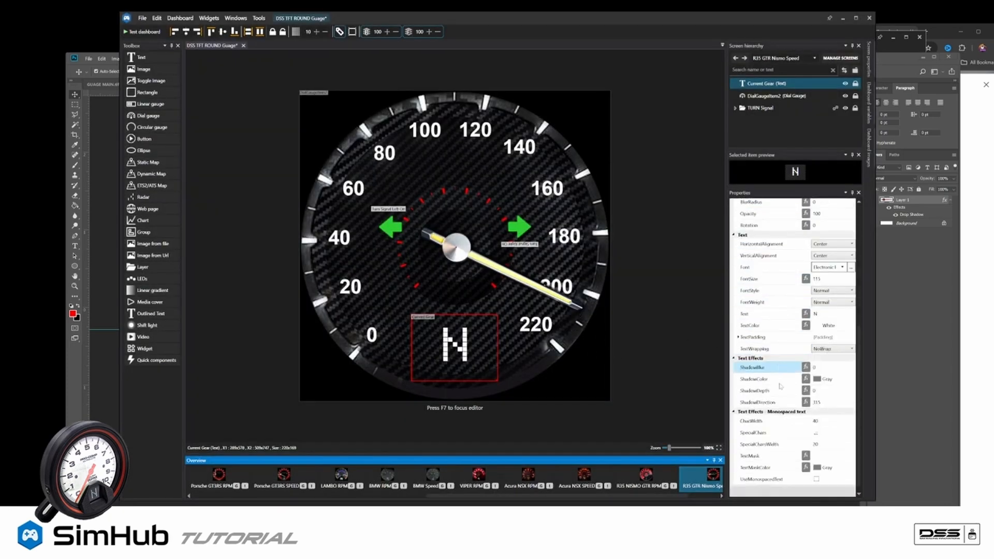
scroll(780, 385, "up", 10)
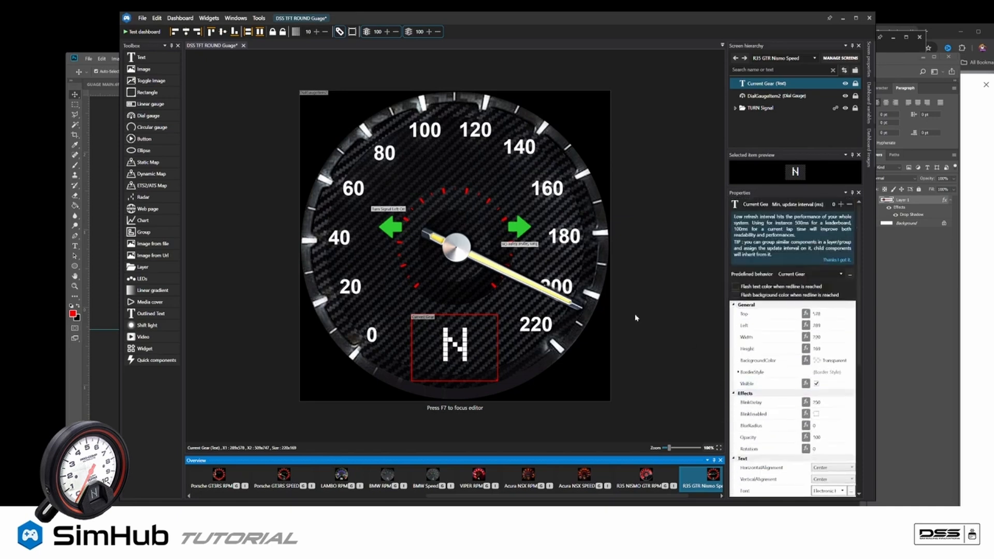
left_click(777, 96)
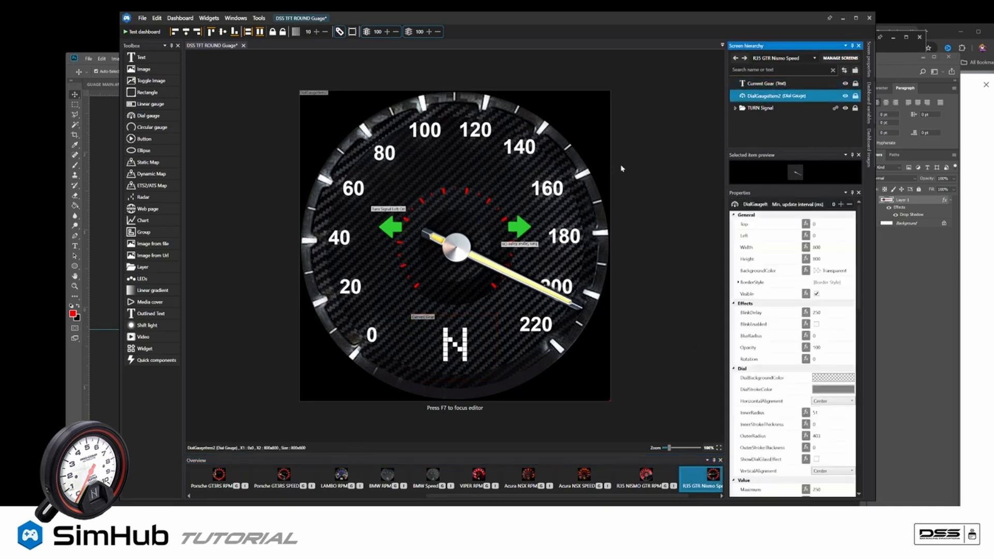
left_click(760, 108)
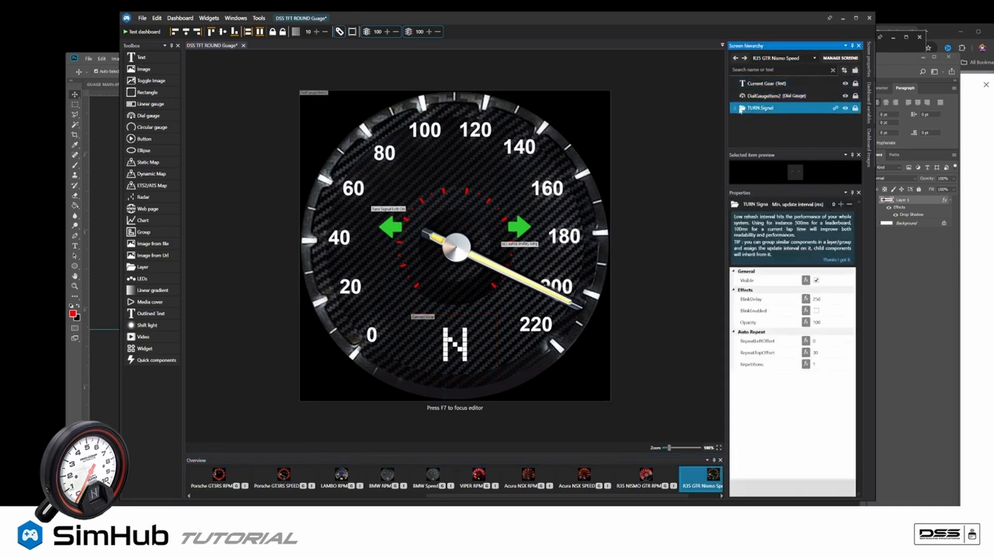
left_click(735, 107)
left_click(773, 123)
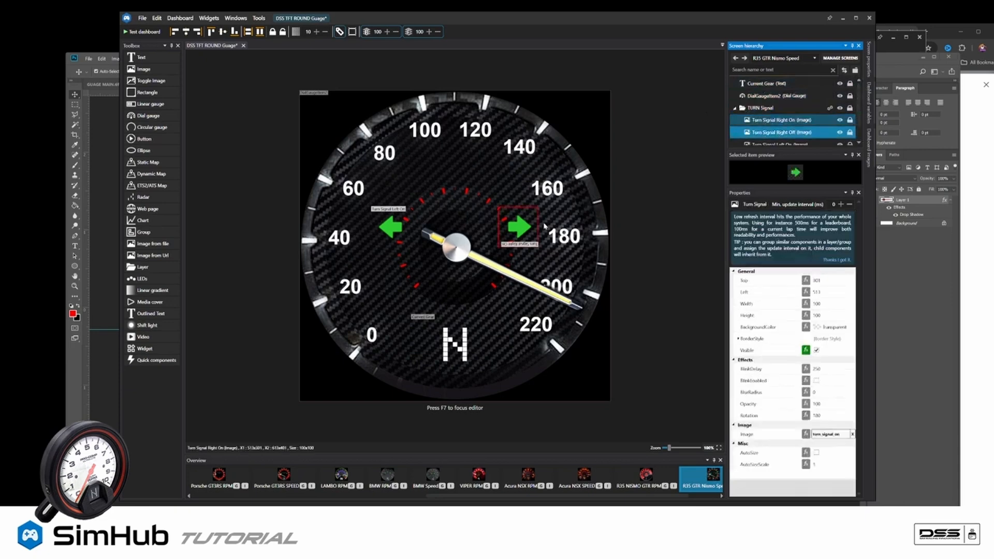
left_click(532, 237)
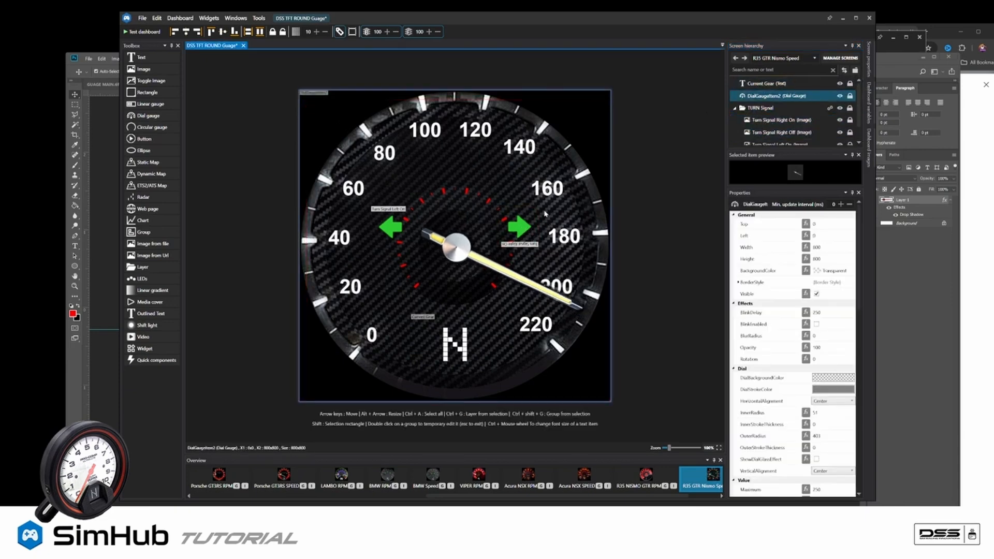
Step: Hide and lock the dial gauge and lock the Current Gear text so they stay out of the way
left_click(840, 97)
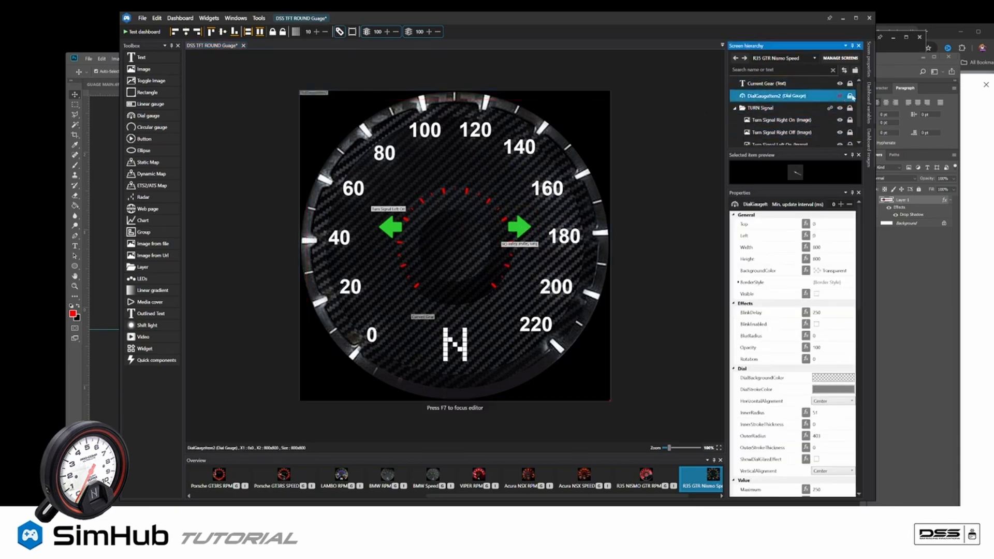
left_click(849, 83)
Step: Move the right turn signal images to about 540, 339 and the left turn signal images to about 158, 341
left_click(814, 123)
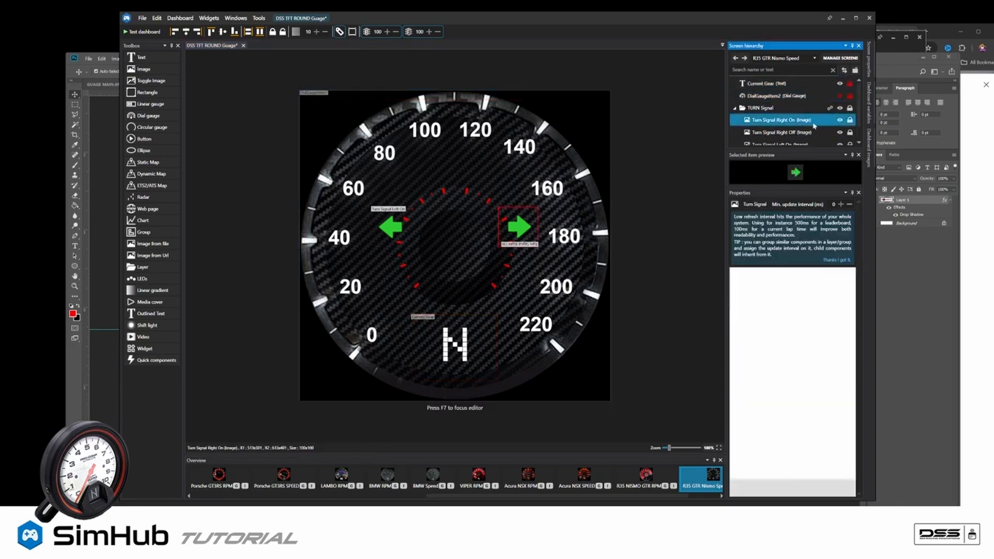
left_click(802, 135, "ctrl")
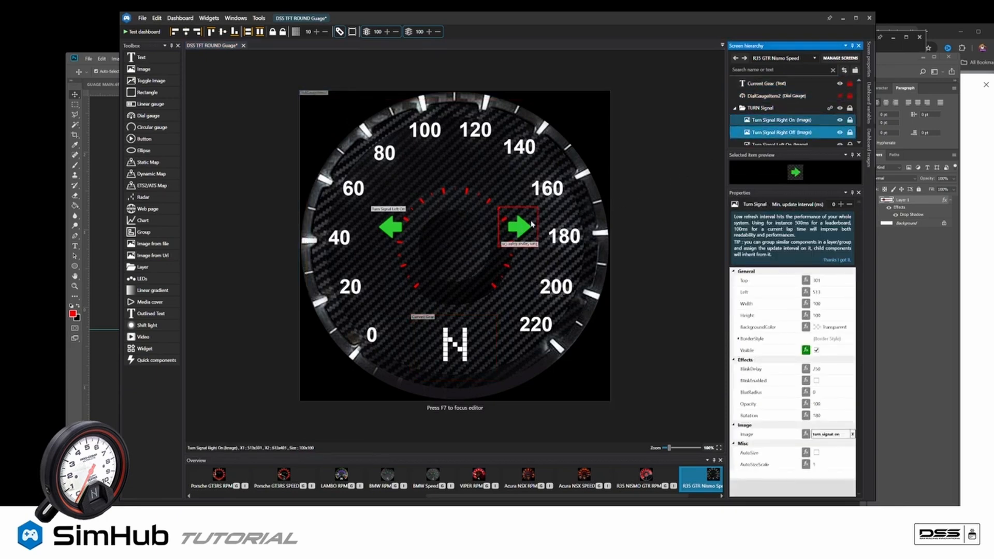
left_click_drag(532, 224, 539, 243)
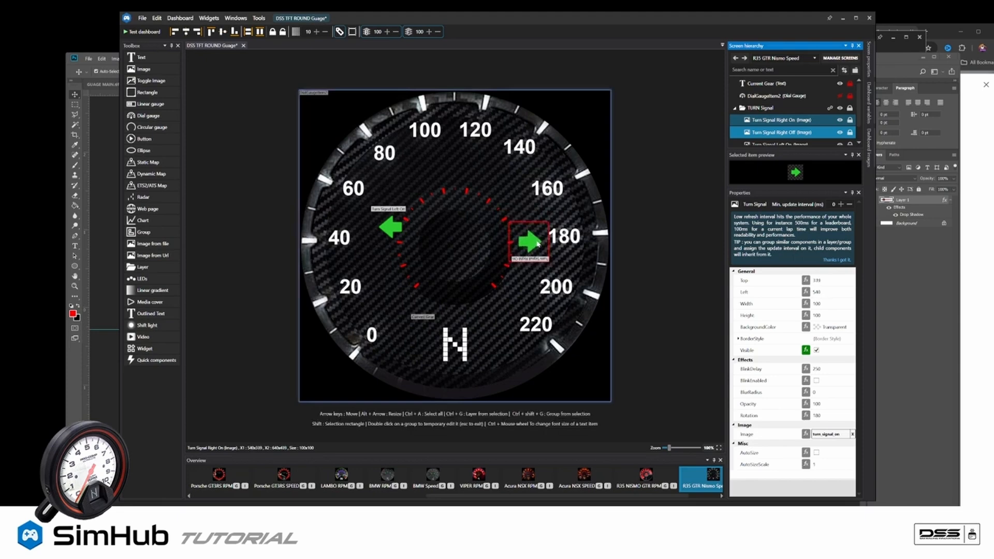
left_click(397, 227)
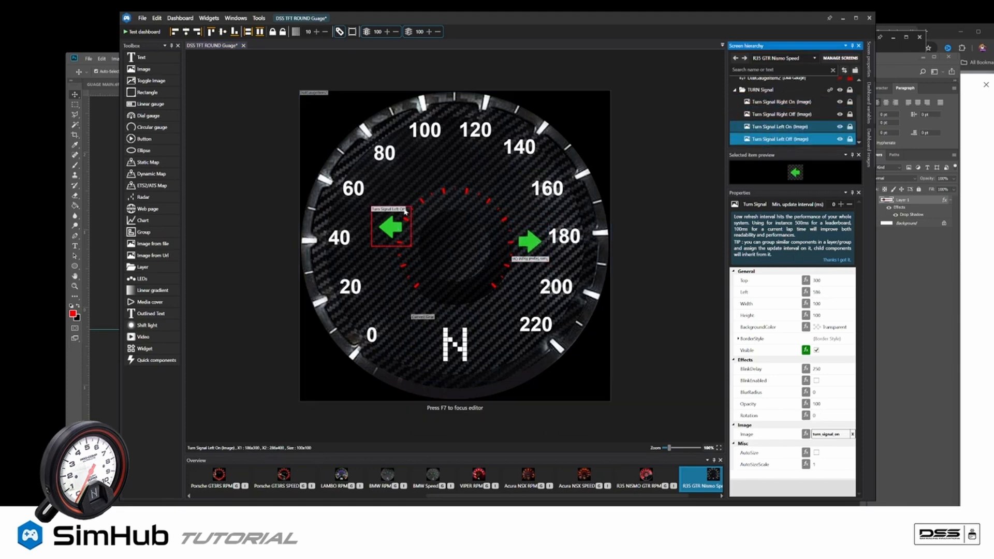
left_click_drag(391, 229, 380, 245)
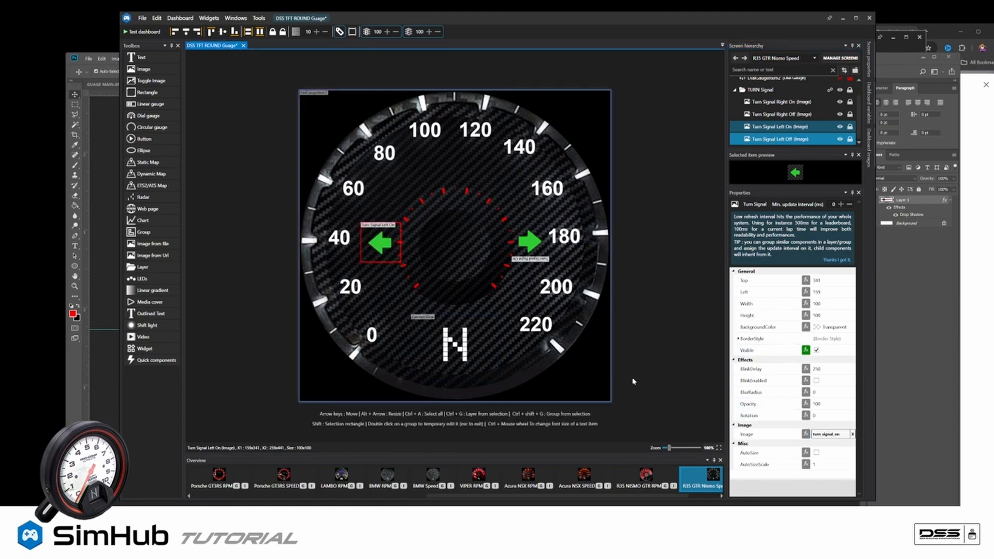
Step: Make the dial gauge visible again and set its value to 220
scroll(772, 94, "up", 2)
left_click(841, 96)
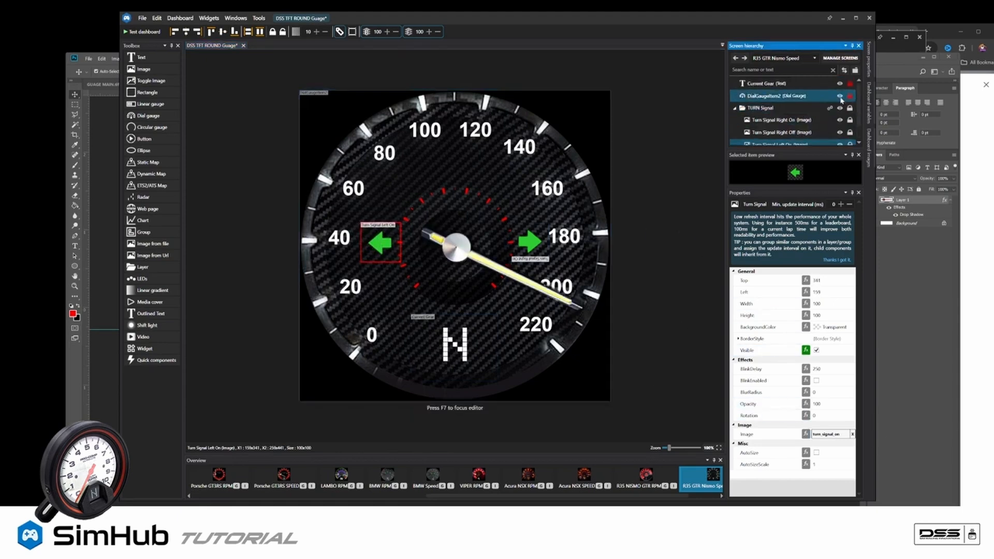
left_click(810, 98)
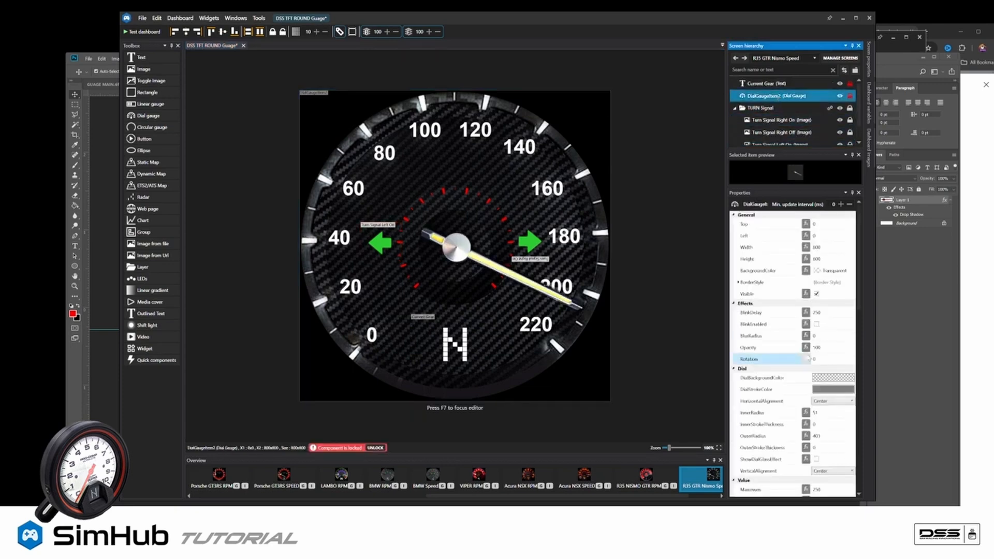
scroll(808, 356, "down", 3)
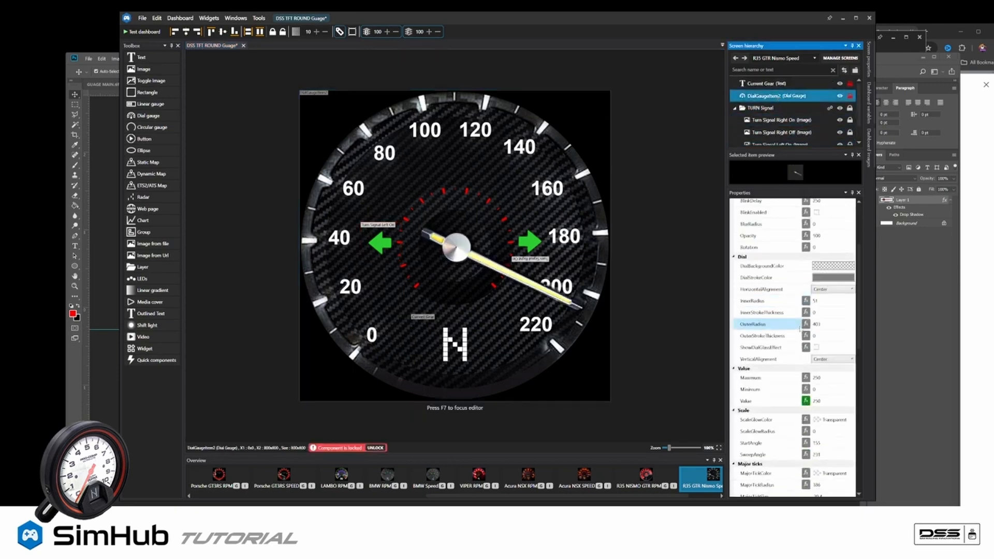
left_click(799, 402)
type("220")
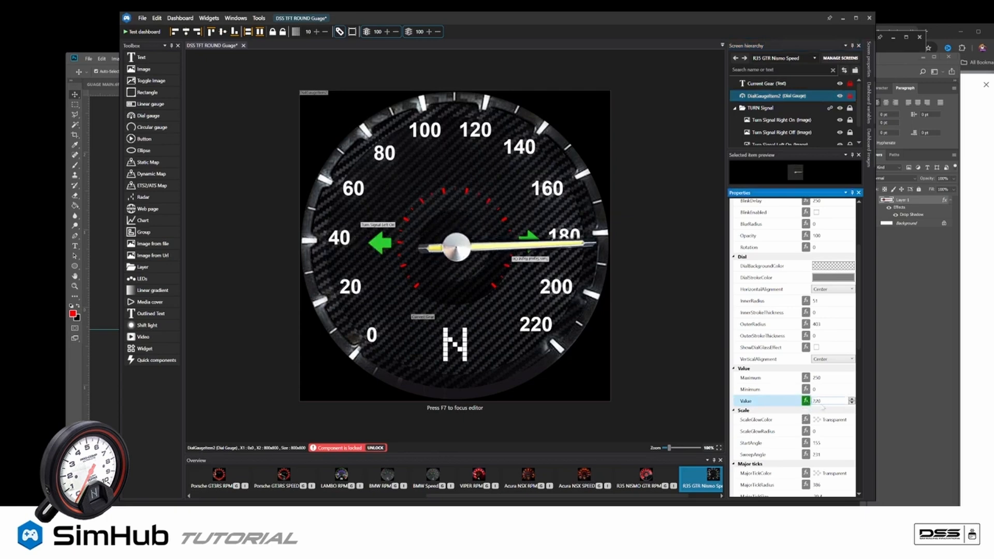
Step: Set the dial gauge's maximum to 220 and, with its value at 0, set the start angle to 134
left_click(793, 381)
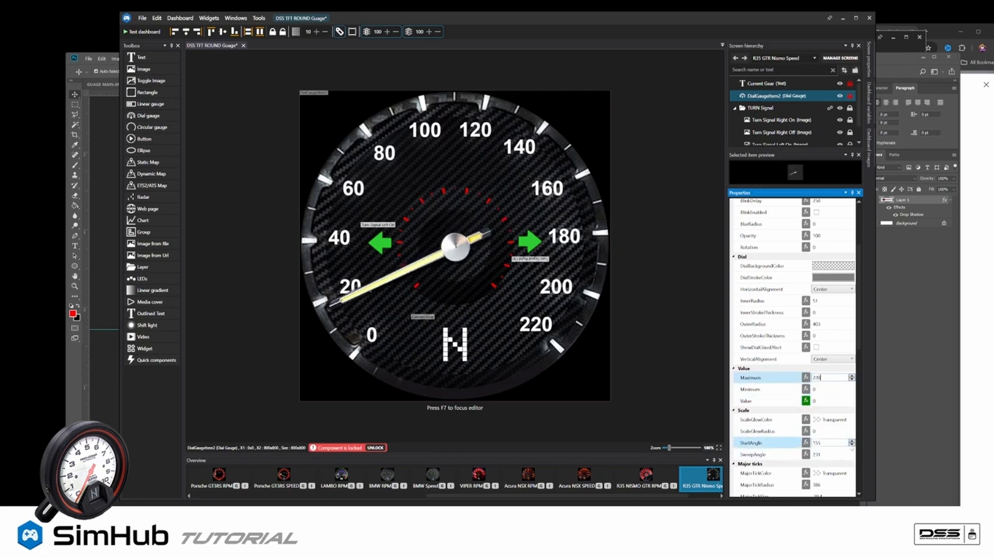
left_click(852, 445)
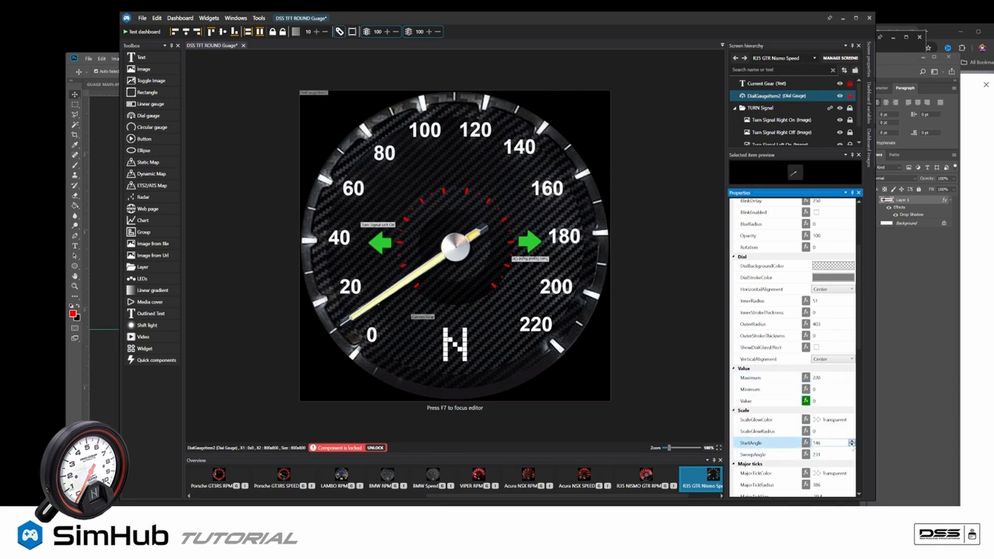
left_click_drag(852, 445, 852, 442)
Step: Replace the dial gauge's needle image with Nismo Needle from the dashboard library
scroll(851, 425, "down", 5)
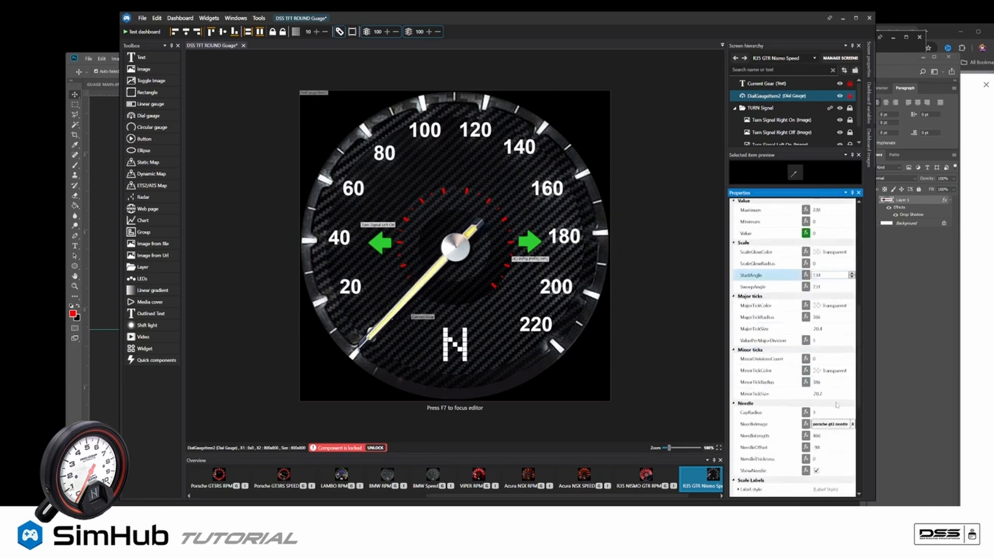
left_click(831, 424)
scroll(623, 330, "down", 10)
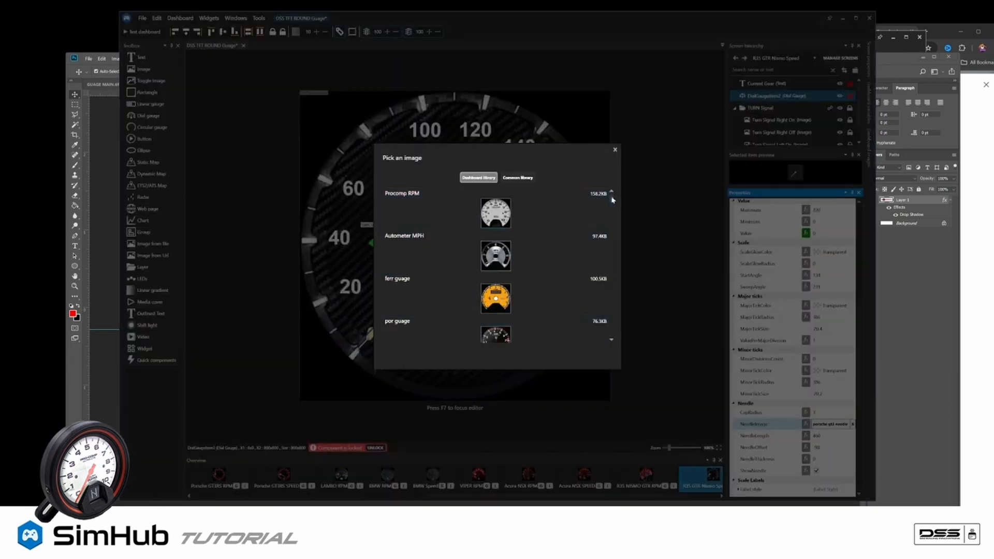
scroll(623, 330, "down", 5)
double_click(520, 331)
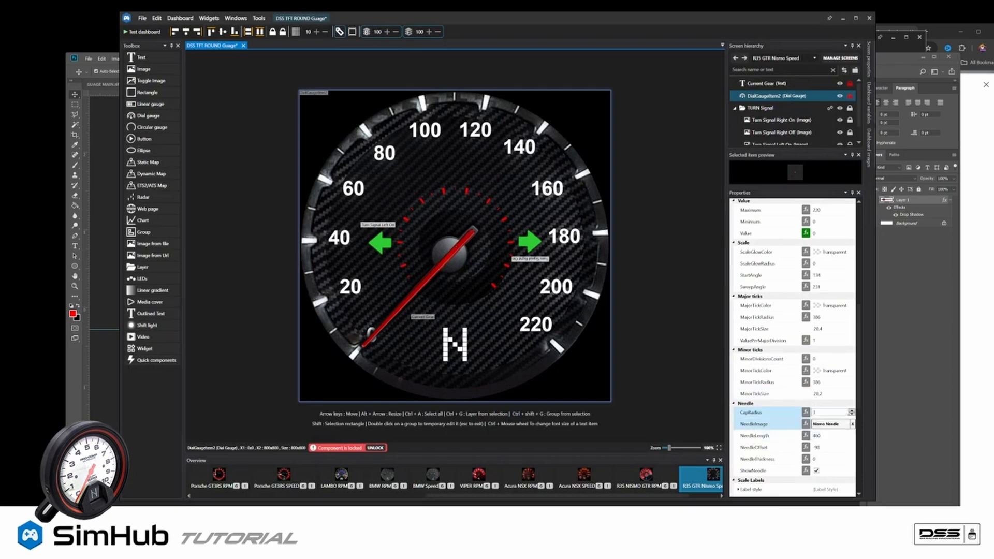
Step: Set the needle offset to -122 and the needle length to 487
left_click(828, 447)
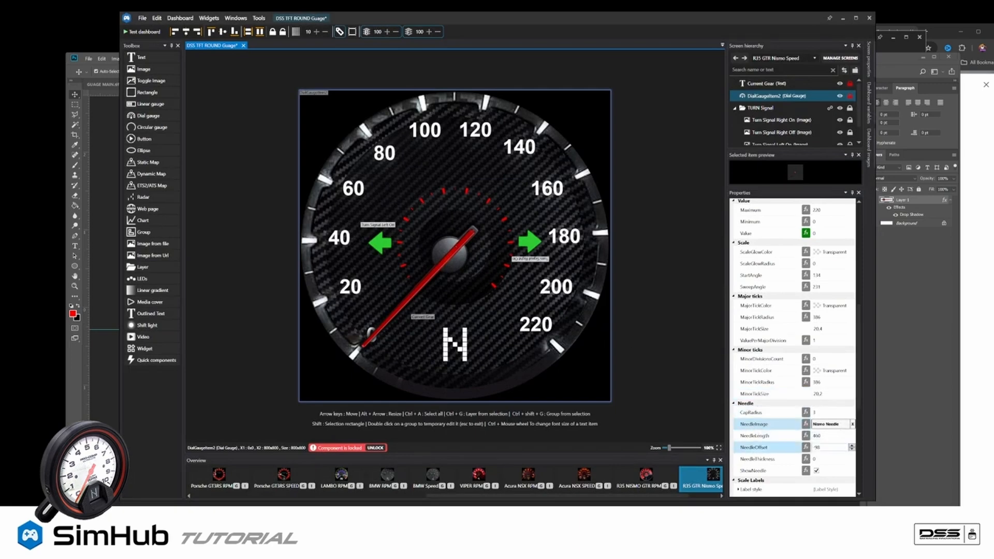
left_click(851, 449)
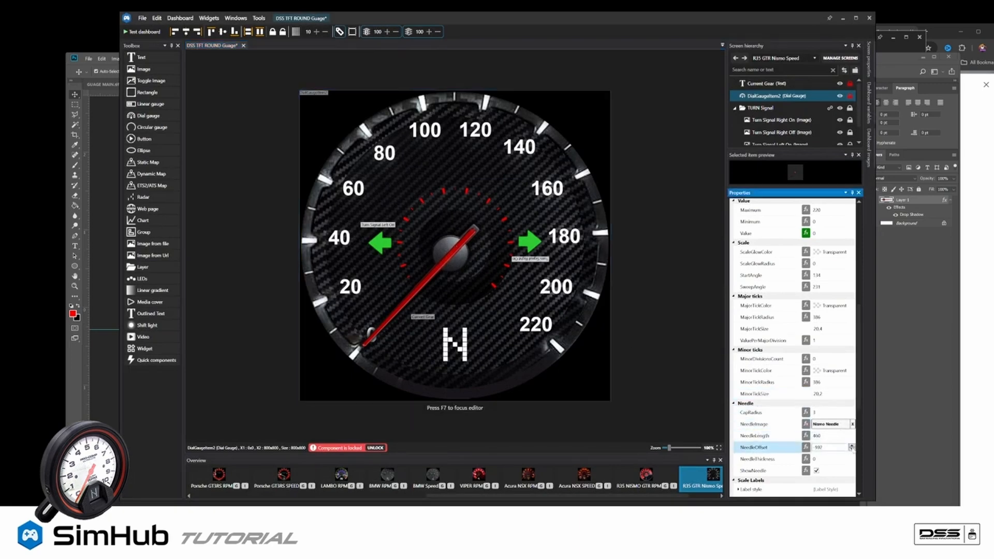
left_click(852, 449)
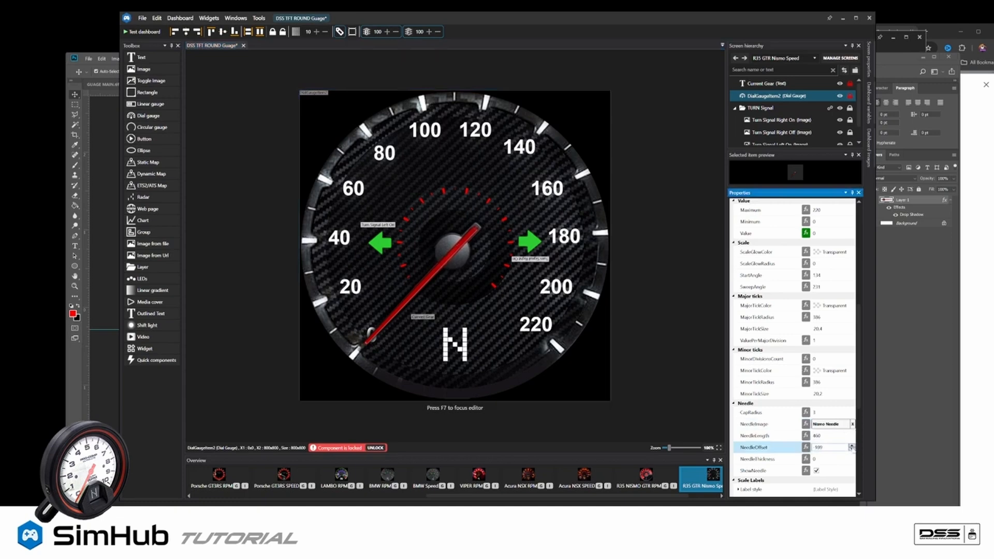
left_click(851, 449)
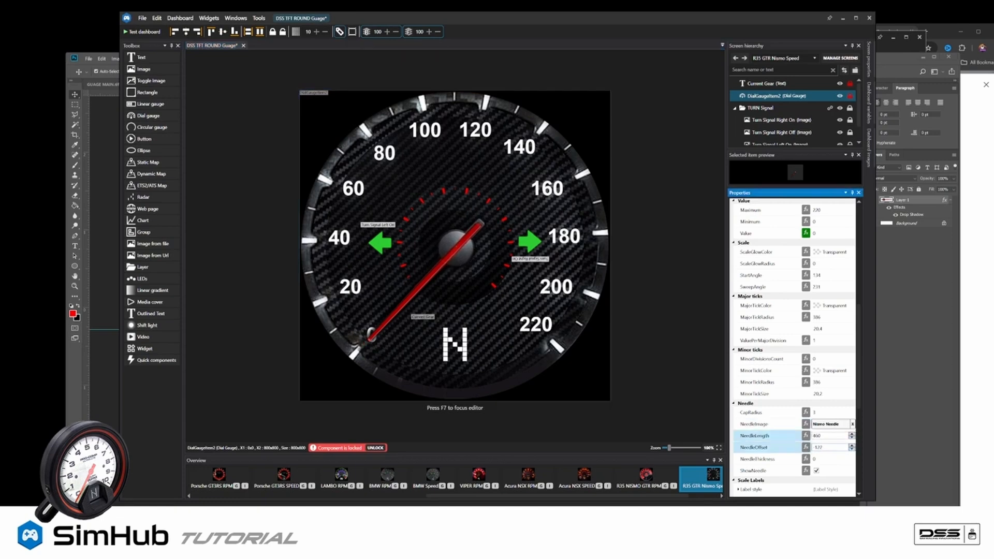
left_click(851, 434)
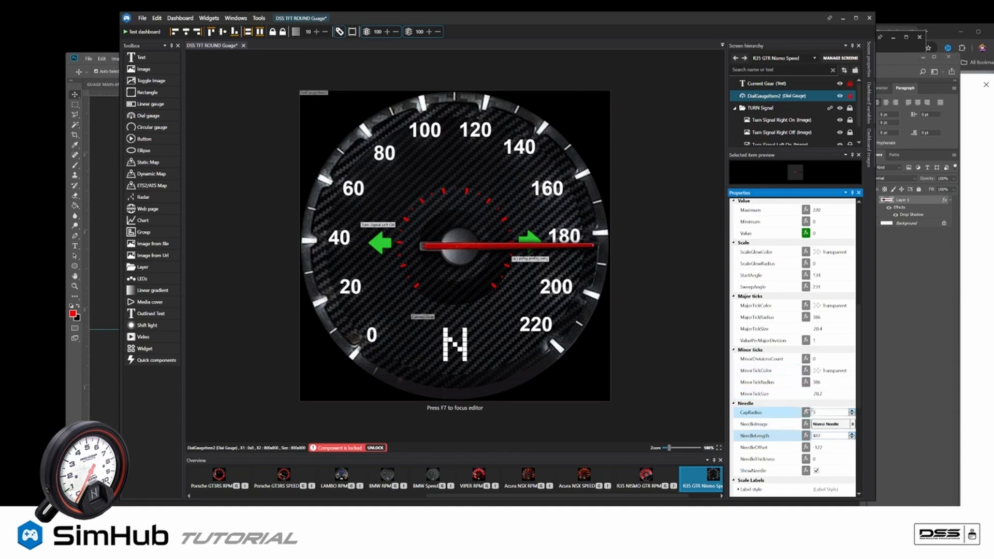
Step: With the gauge's value at 0, set the start angle to 135 and the sweep angle to 229
left_click(805, 234)
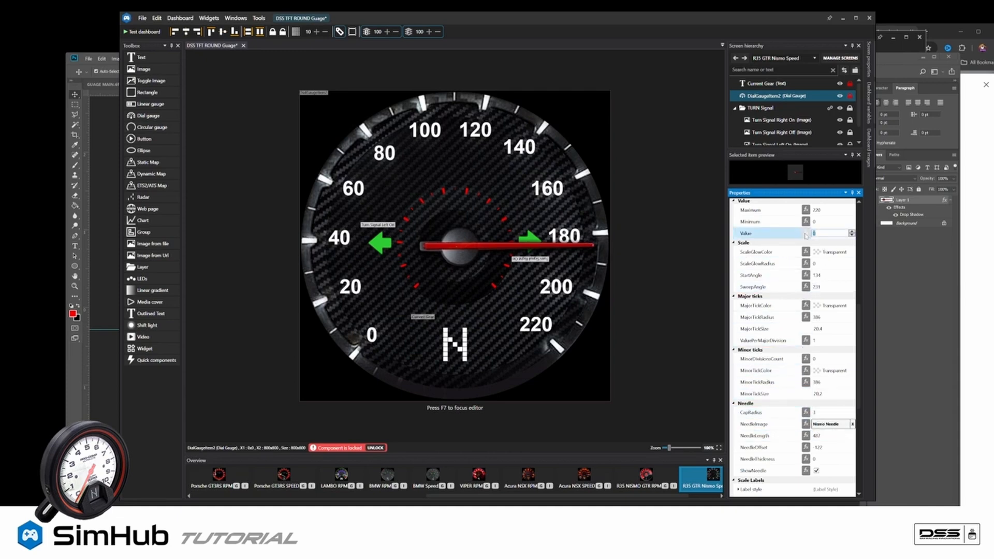
type("2")
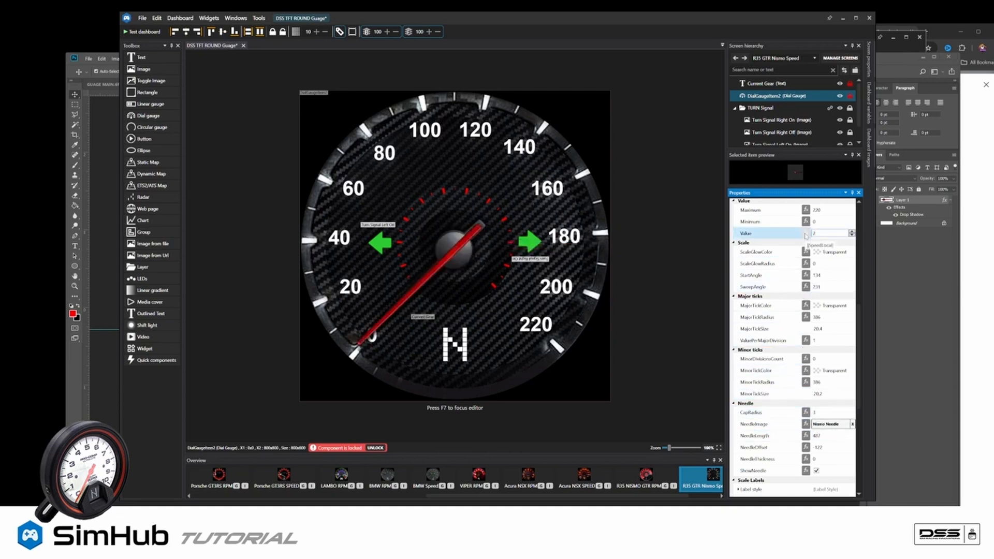
key("BackSpace")
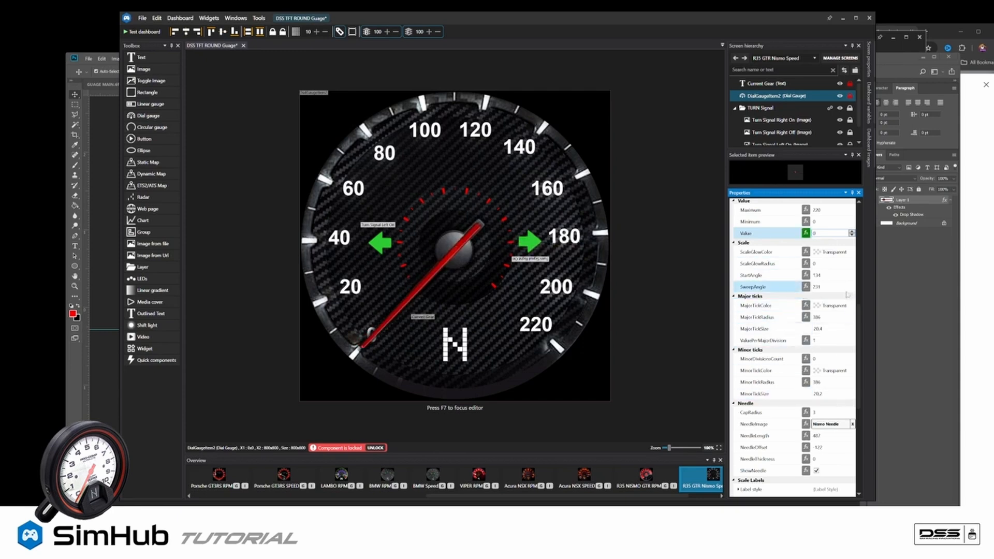
left_click(829, 287)
left_click(851, 278)
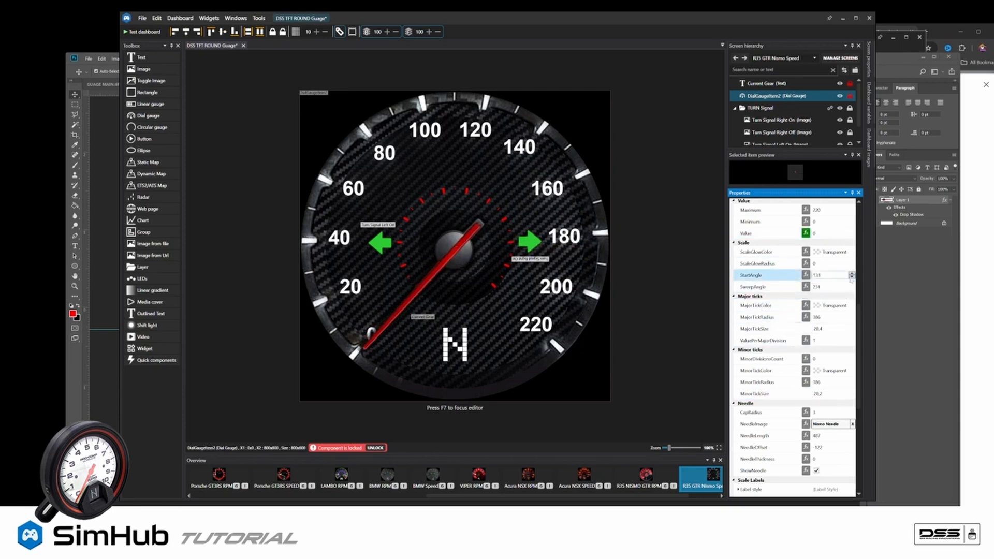
left_click(851, 274)
left_click(851, 274)
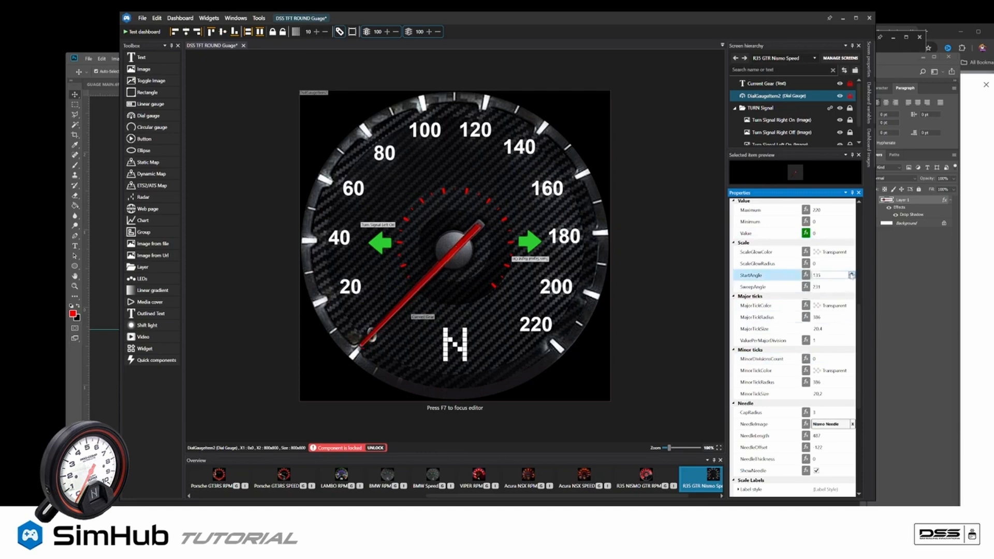
left_click(851, 274)
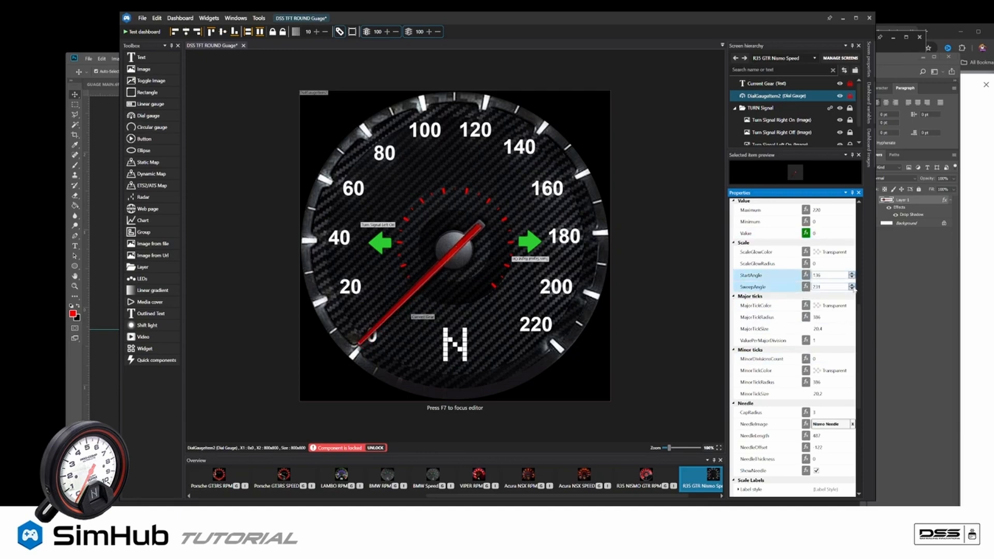
left_click(851, 285)
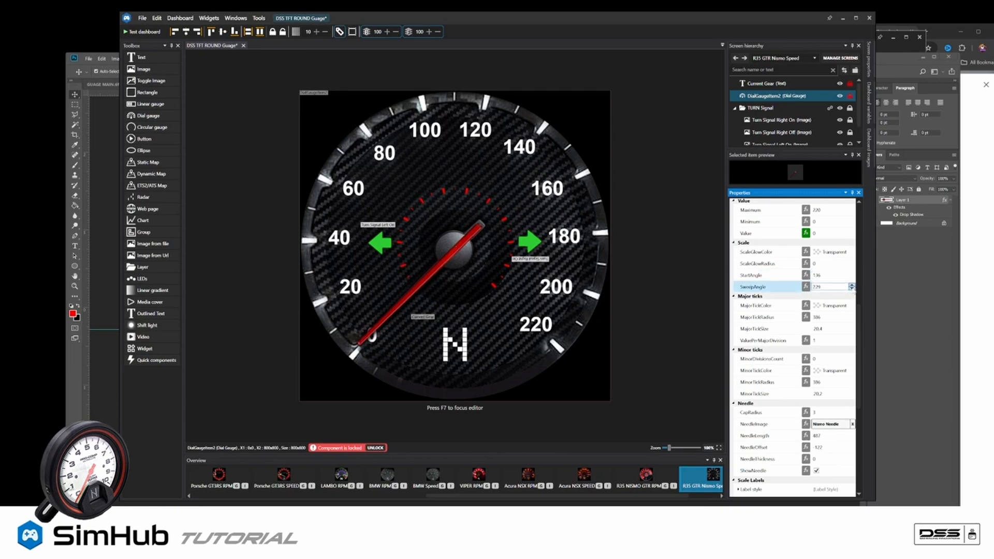
left_click(851, 277)
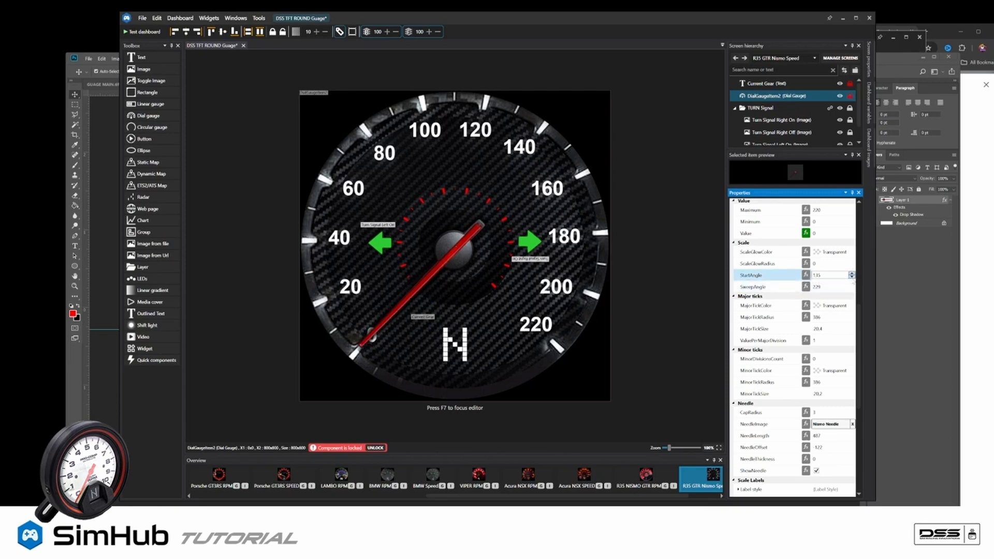
Step: Set the gauge's value to 220 and raise the sweep angle to 270 to align the needle with the 220 mark
left_click(812, 233)
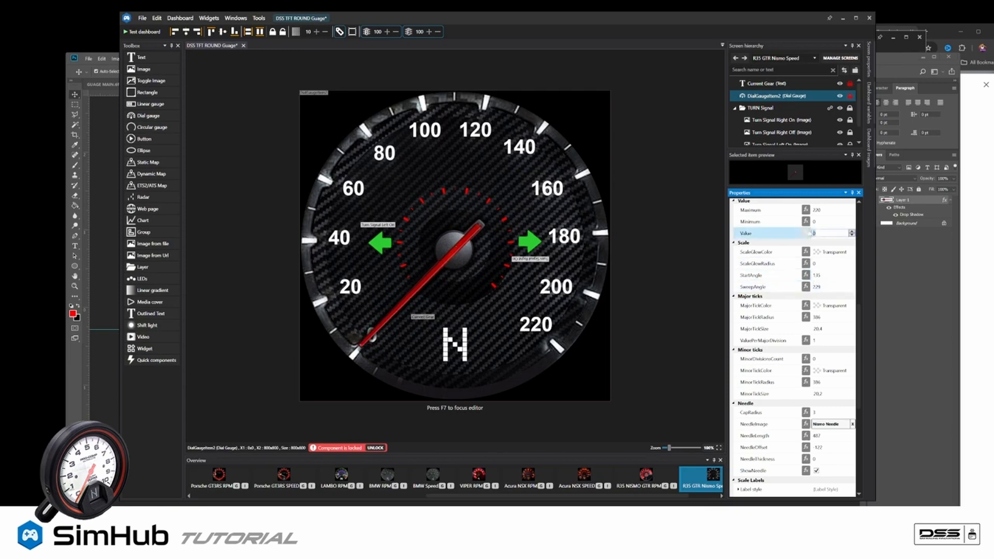
type("220")
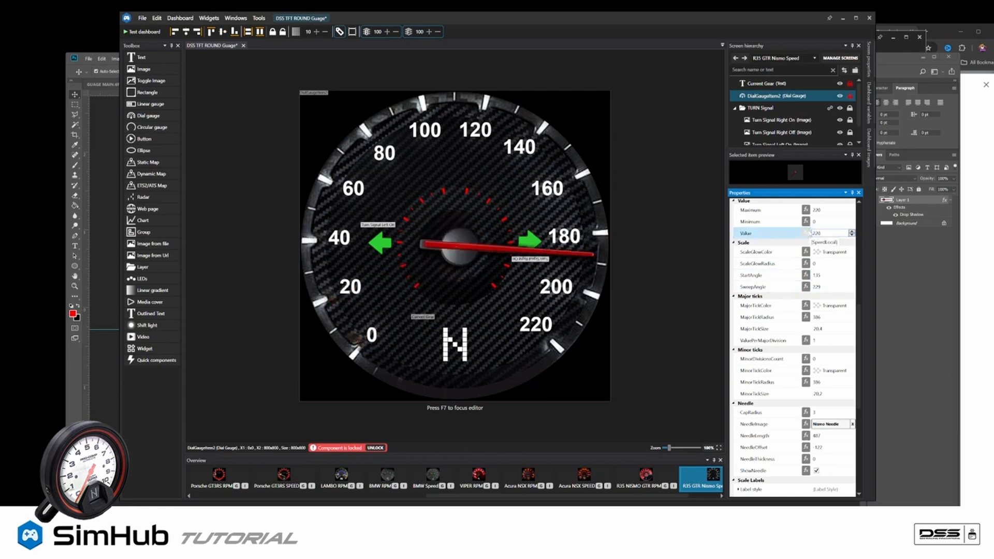
left_click(852, 285)
left_click(852, 284)
left_click(851, 284)
left_click(852, 285)
left_click(852, 285)
left_click(852, 285)
left_click(851, 285)
left_click(852, 285)
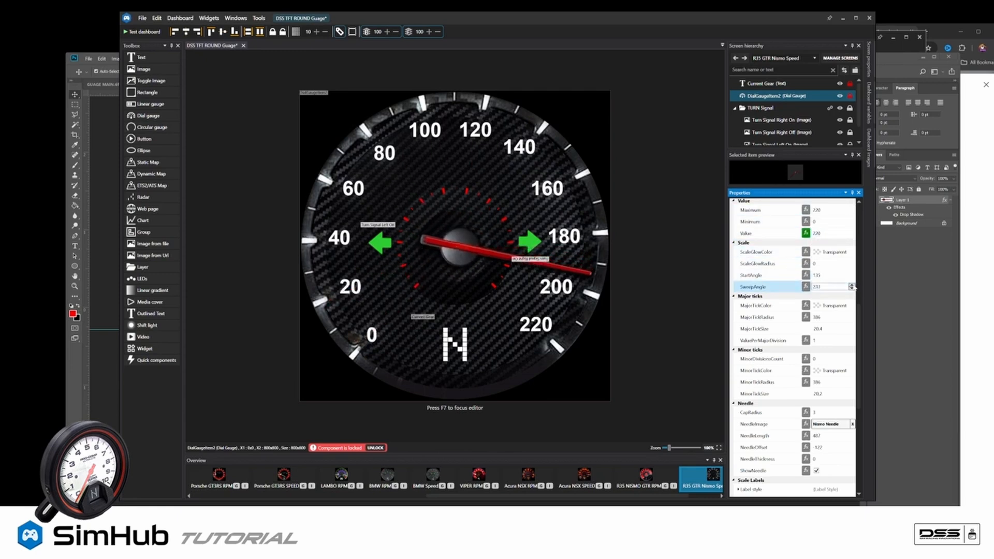
left_click(852, 284)
left_click(851, 285)
left_click(852, 285)
left_click(852, 285)
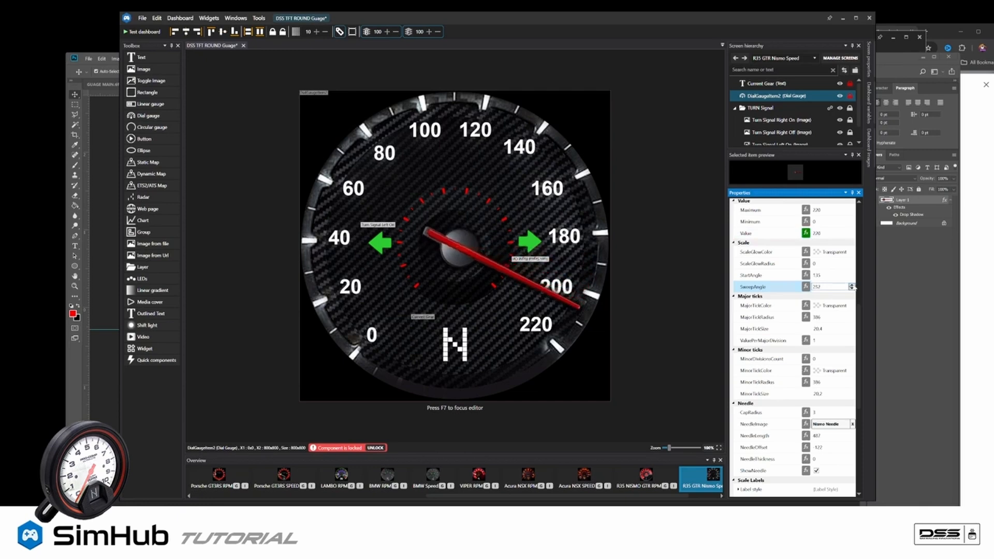
left_click(851, 286)
left_click(851, 285)
left_click(851, 285)
left_click(851, 285)
left_click(852, 285)
left_click(851, 285)
left_click(852, 285)
left_click(852, 285)
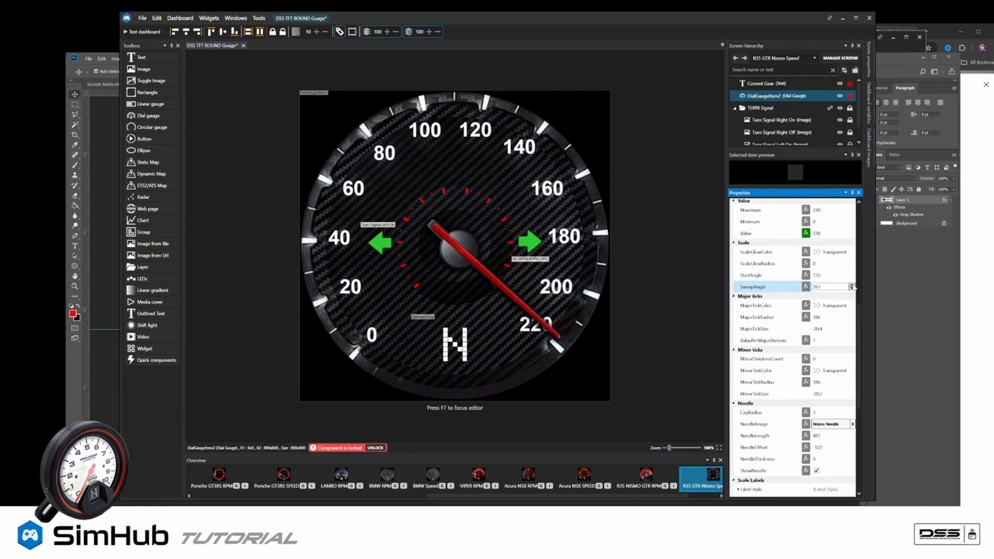
left_click(851, 285)
left_click(852, 285)
left_click(851, 285)
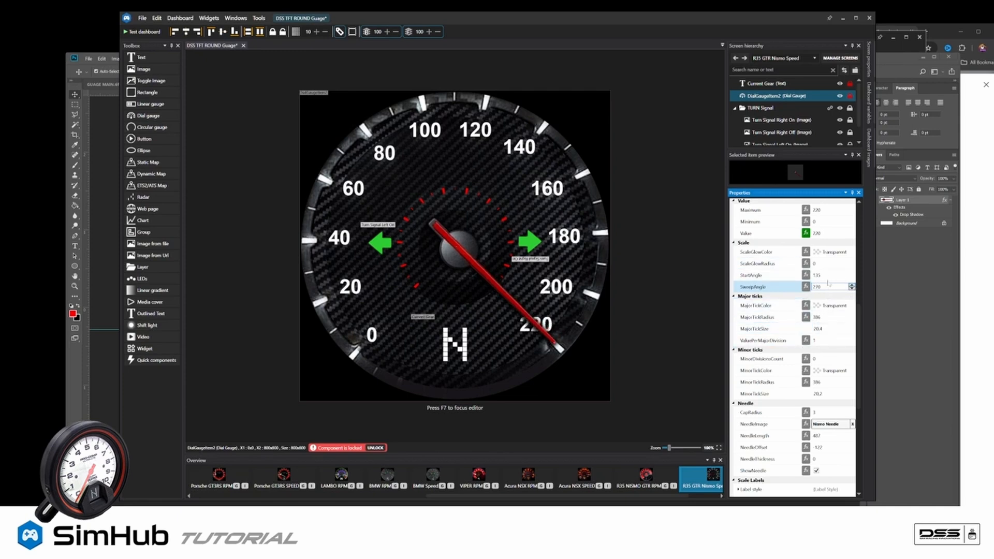
Step: Set the gauge's value to 0 to check the needle against the zero mark
left_click(795, 233)
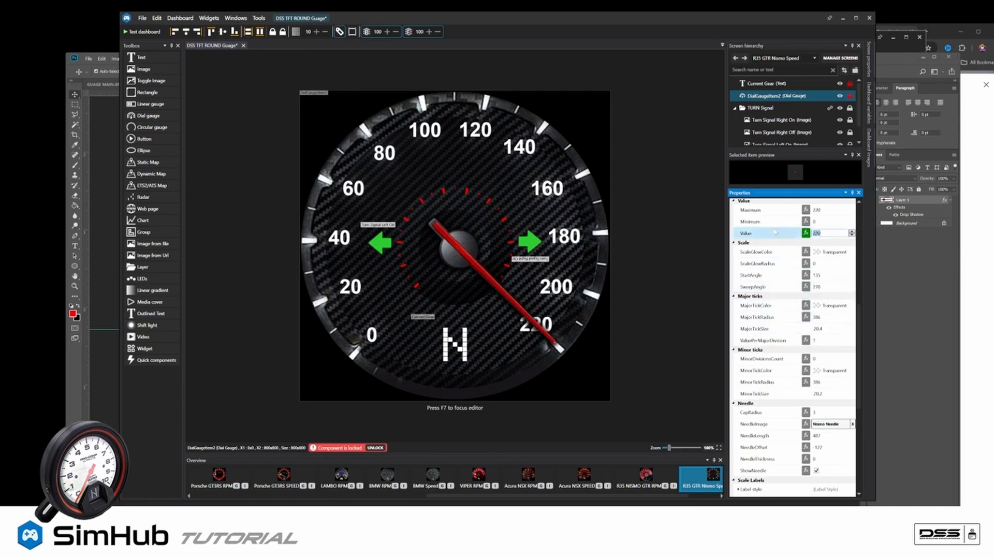
type("0")
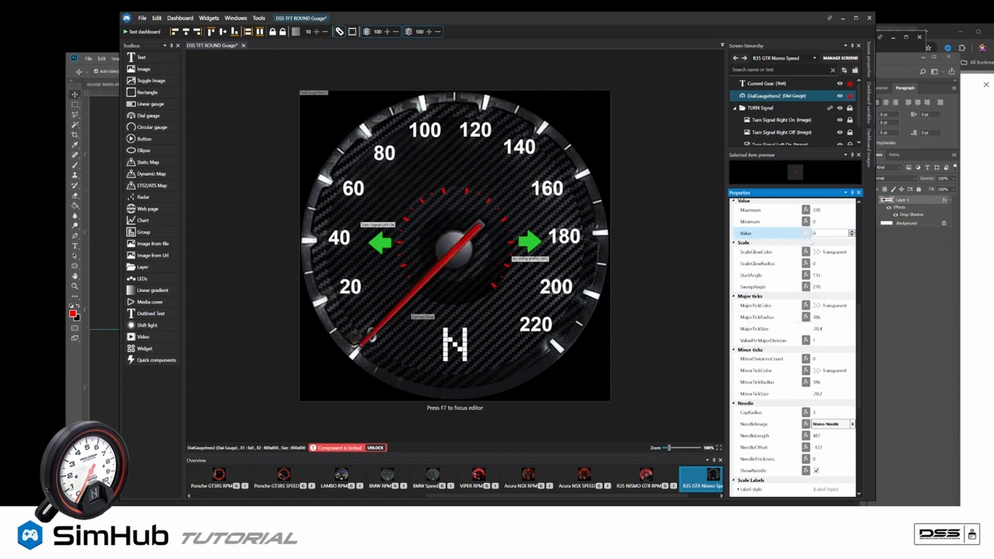
Step: Check the needle against the 100, 160 and 40 marks by setting the gauge's value to each
type("100")
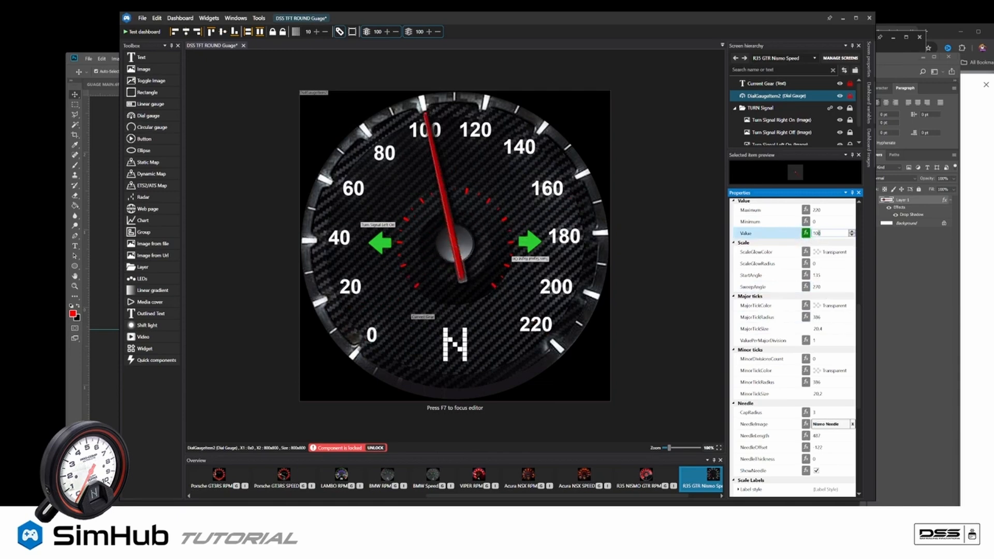
type("160")
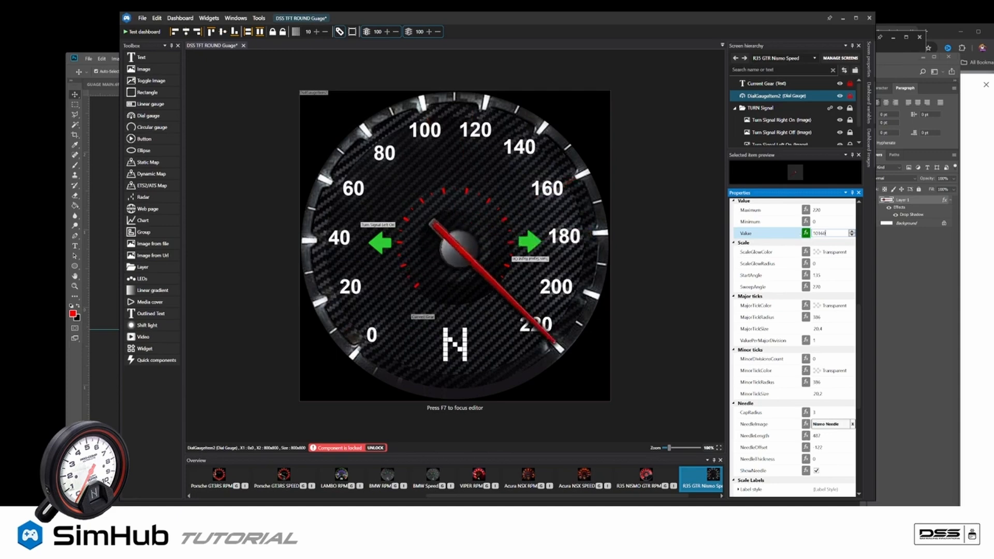
left_click_drag(827, 233, 802, 235)
type("160")
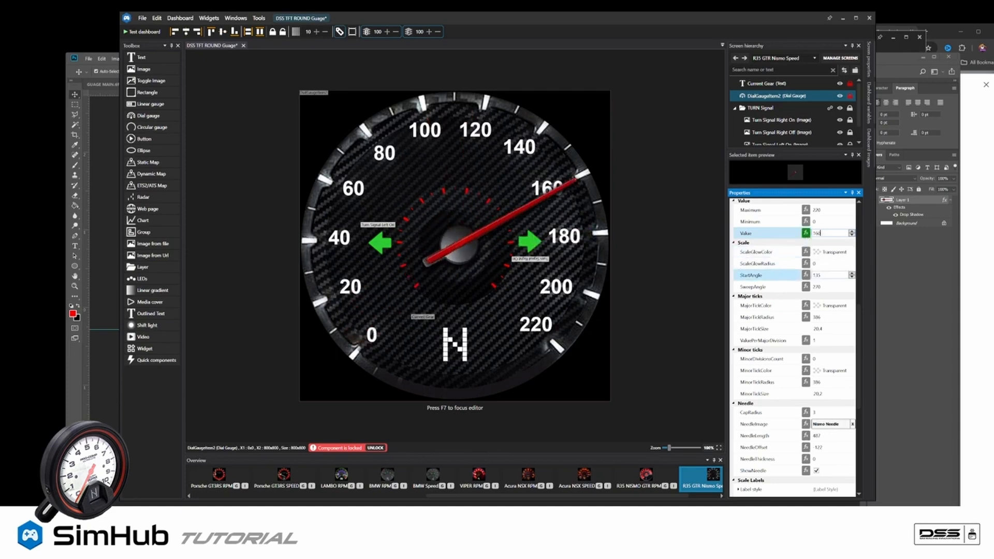
type("4")
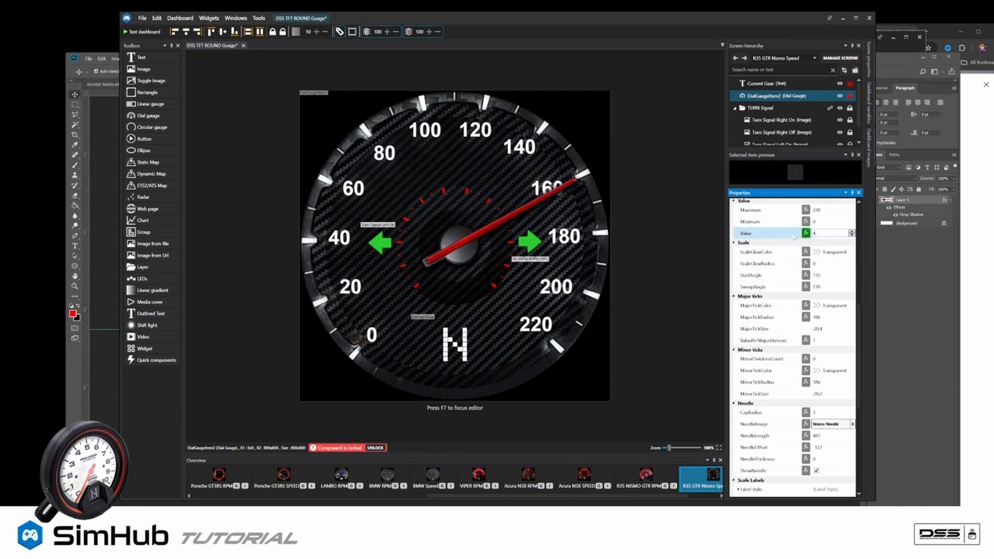
type("0")
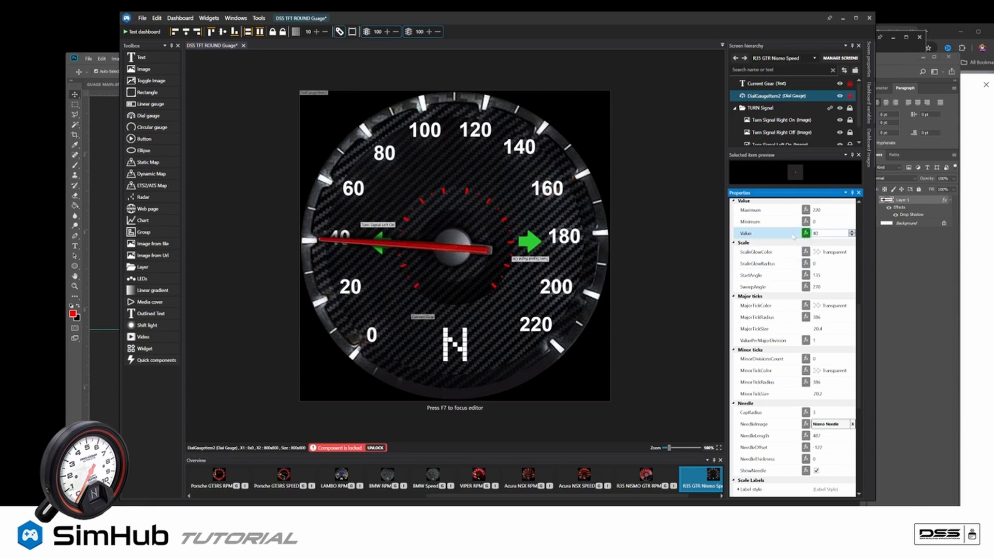
Step: Check the needle against the 180, 200 and 220 marks by setting the gauge's value to each
key("BackSpace")
key("BackSpace")
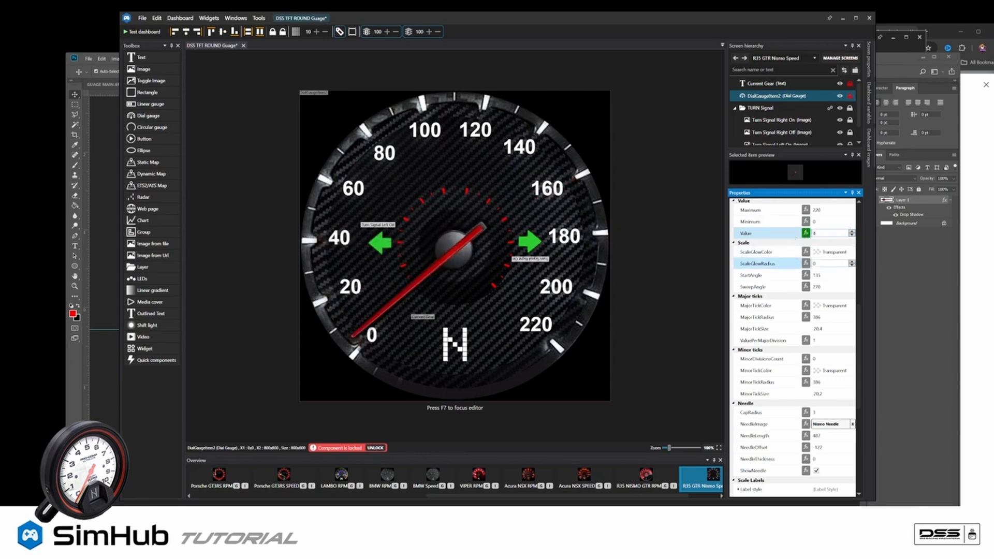
type("180")
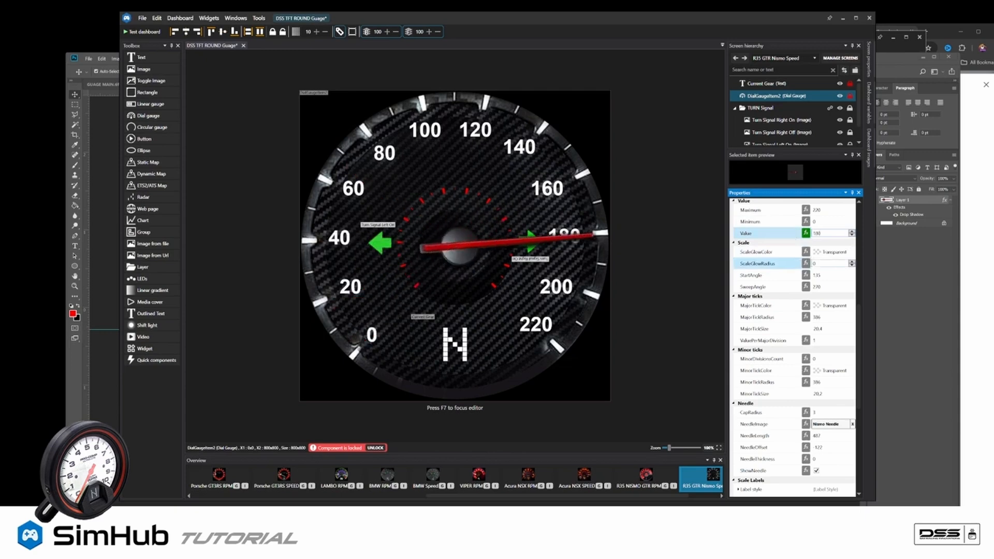
key("BackSpace")
key("BackSpace")
key("BackSpace")
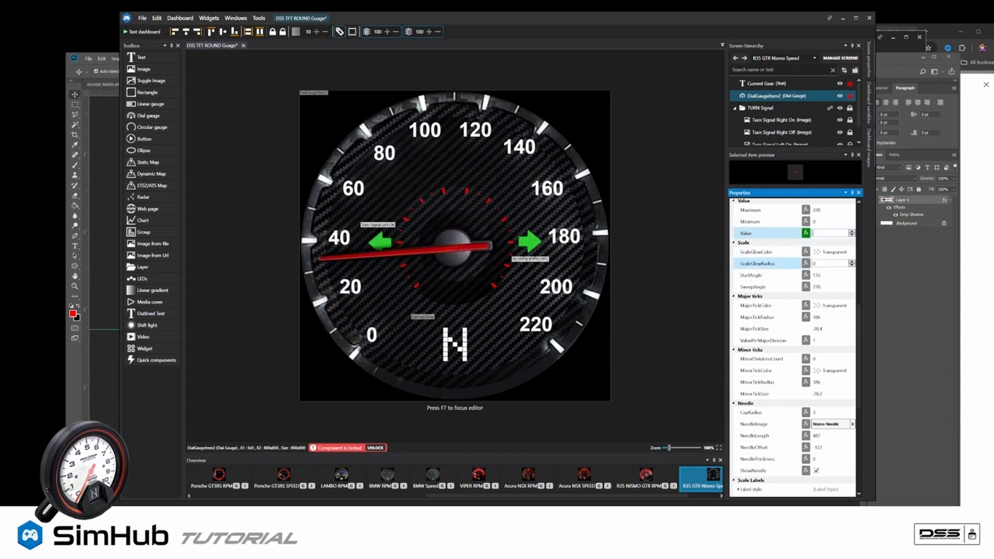
type("200")
key("Return")
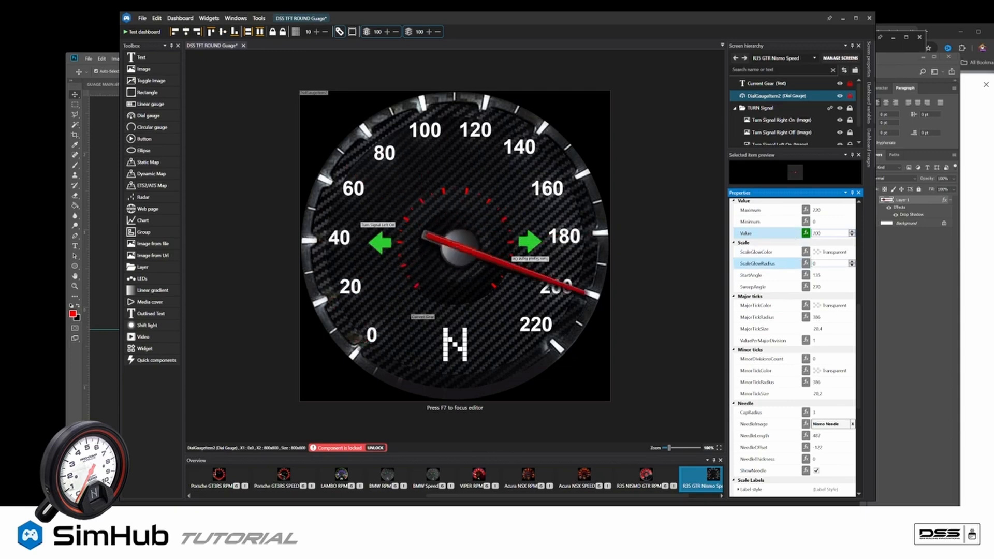
key("BackSpace")
key("BackSpace")
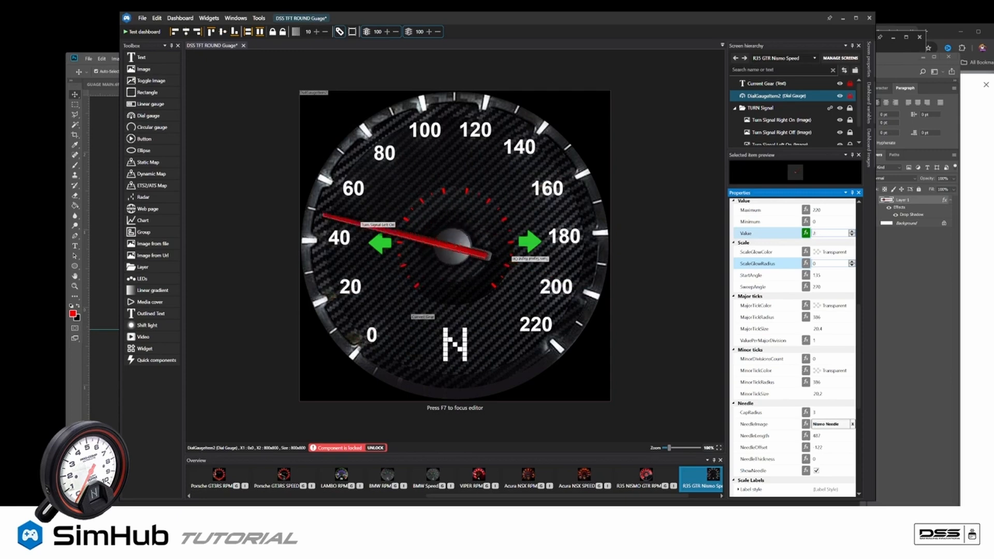
type("20")
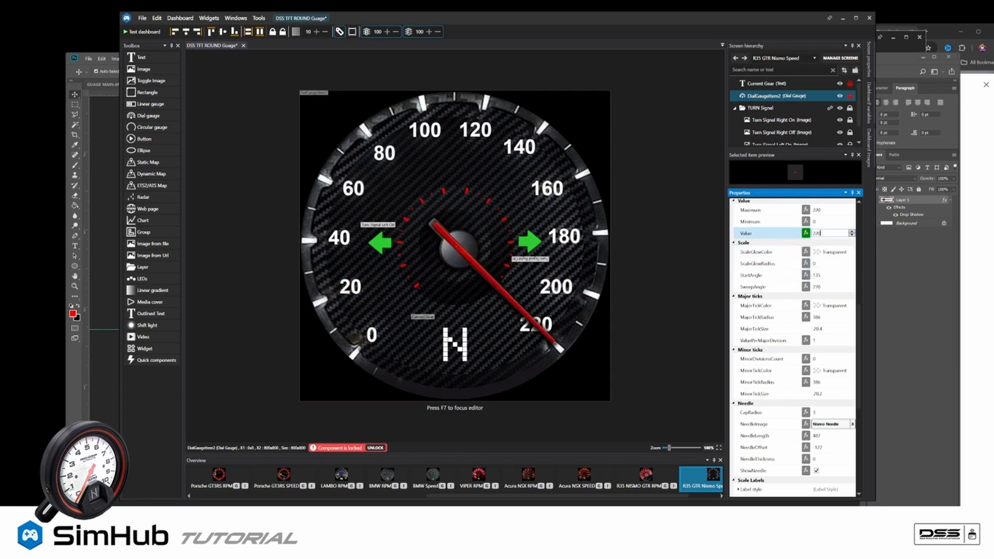
Step: With the gauge's value at 180, set the sweep angle to 269
left_click_drag(823, 233, 807, 233)
type("180")
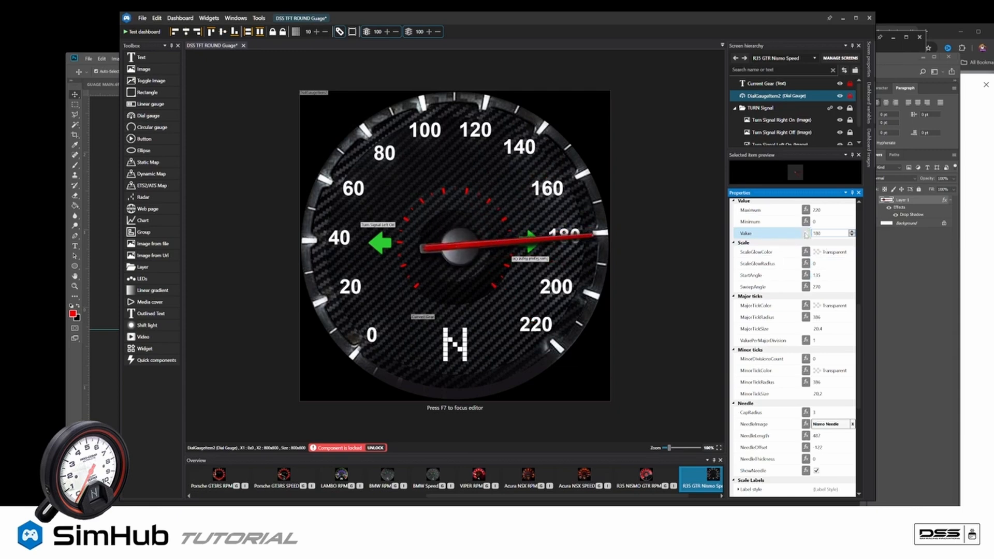
left_click(852, 288)
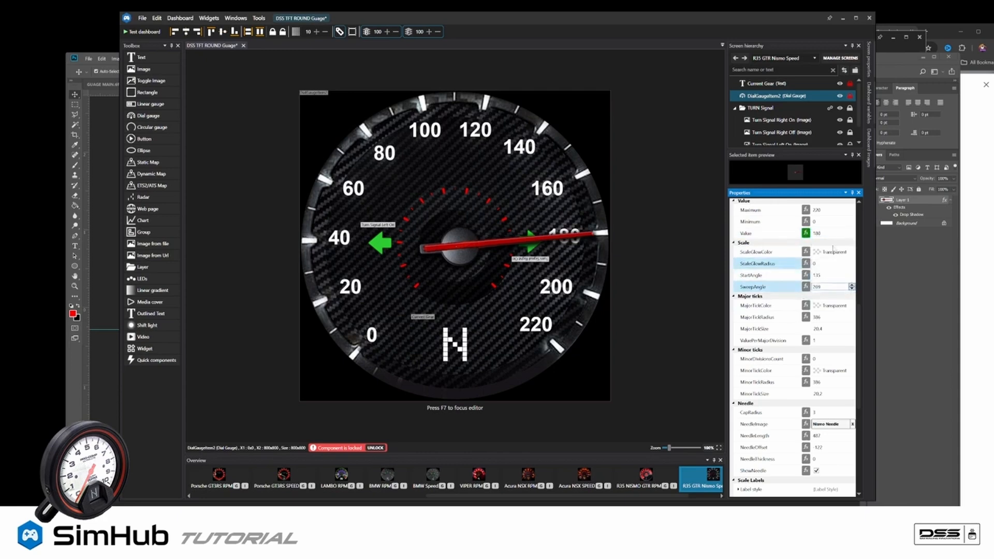
left_click(677, 239)
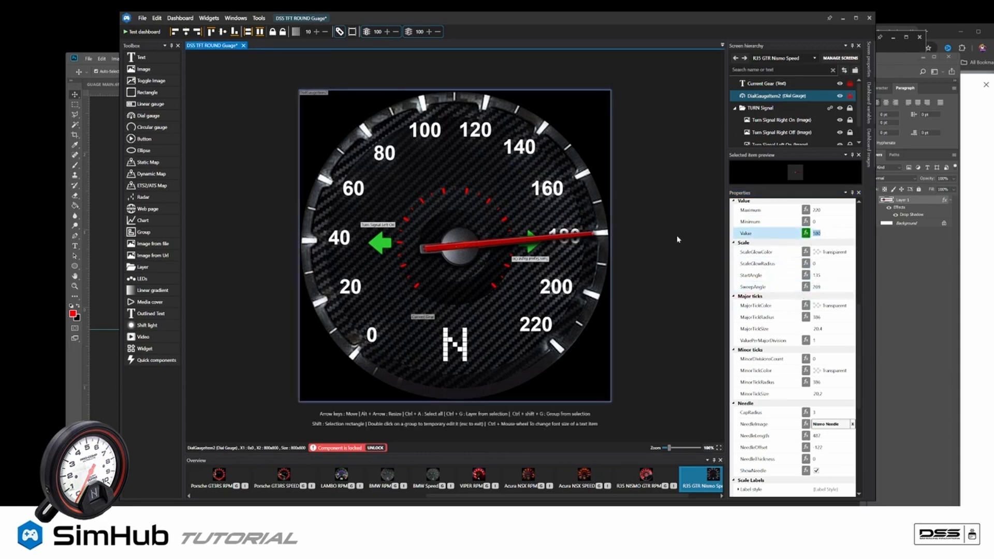
Step: Check the needle against the 220, 100 and 60 marks by setting the gauge's value to each
left_click(804, 234)
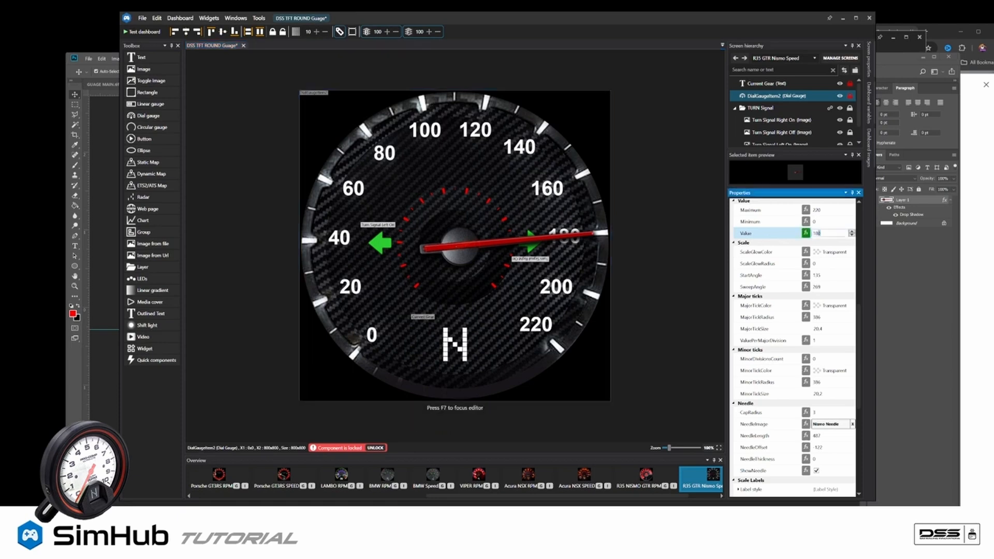
type("220")
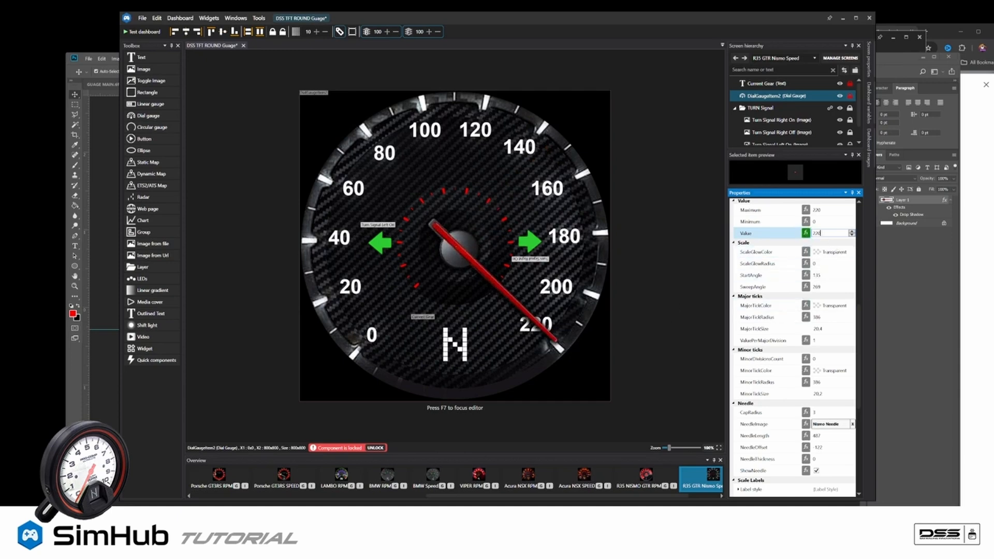
left_click_drag(824, 233, 713, 239)
type("100")
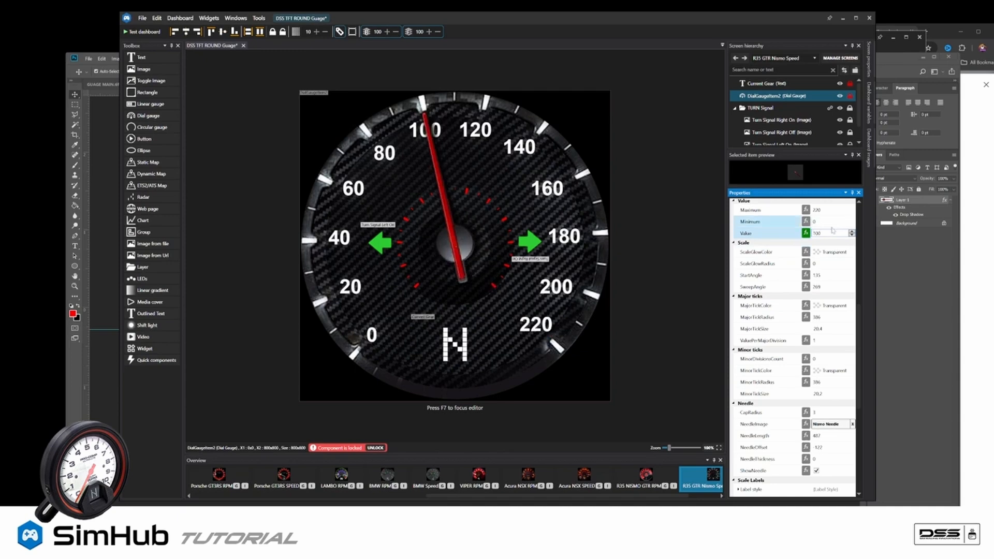
left_click_drag(825, 233, 746, 242)
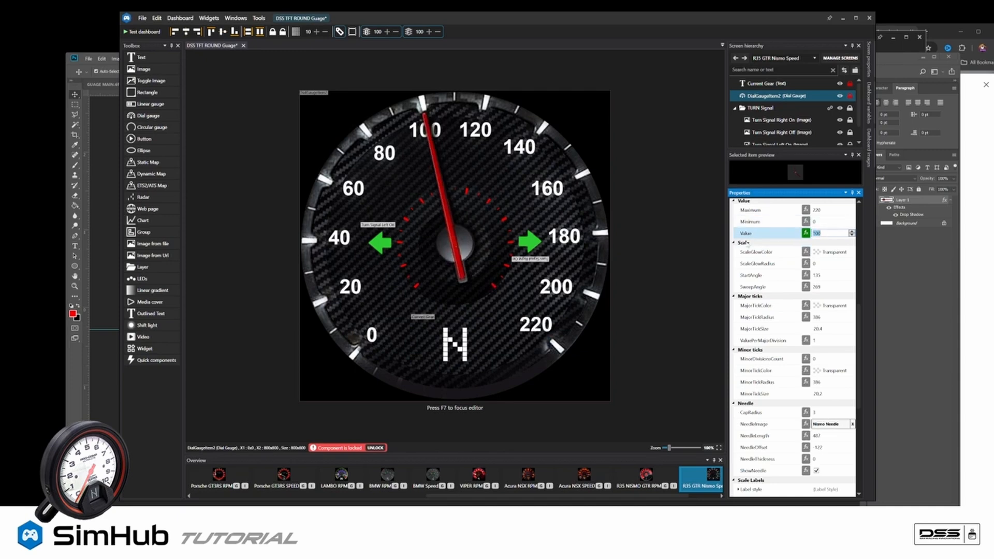
type("60")
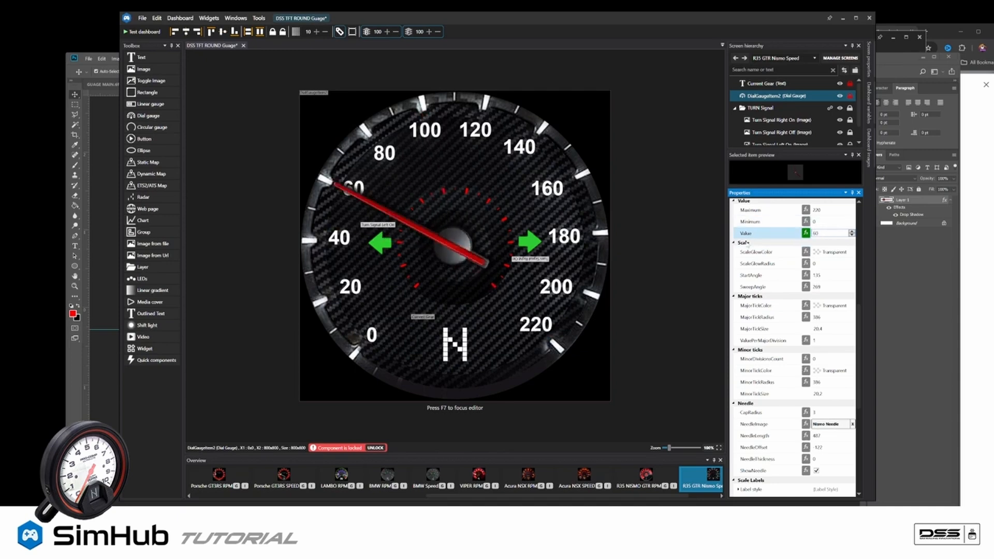
Step: Check the needle at further marks, including 120 and 140, and clear the gauge's test value
key("BackSpace")
key("BackSpace")
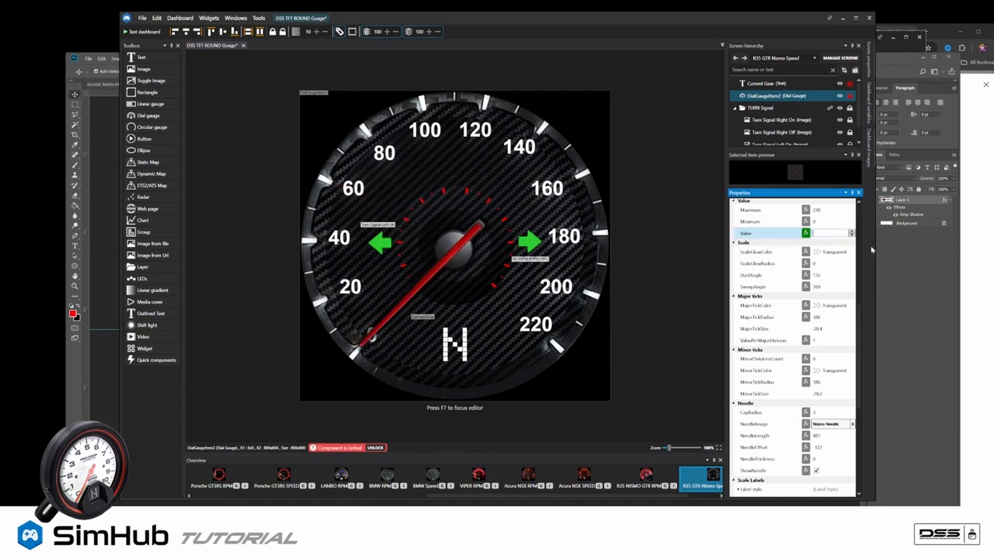
type("20")
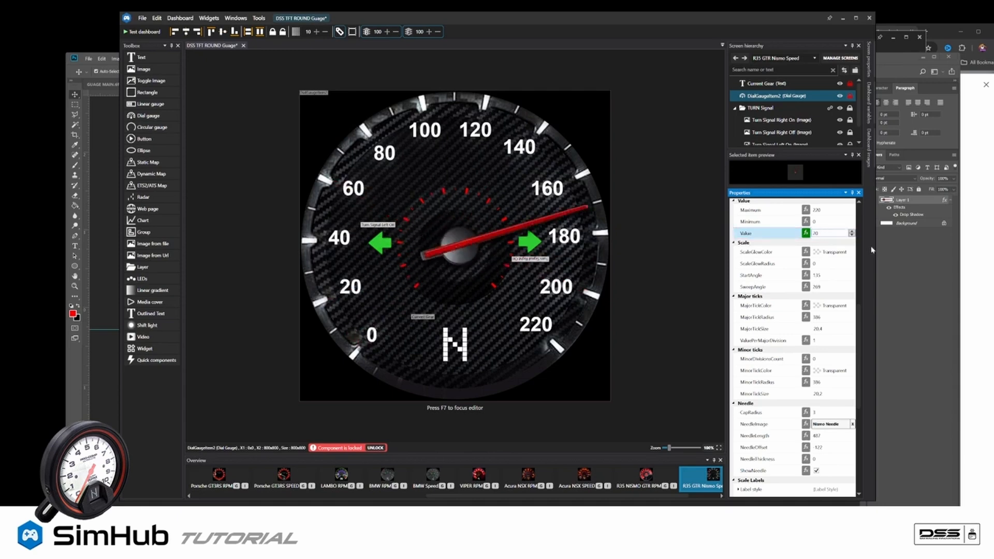
key("BackSpace")
key("BackSpace")
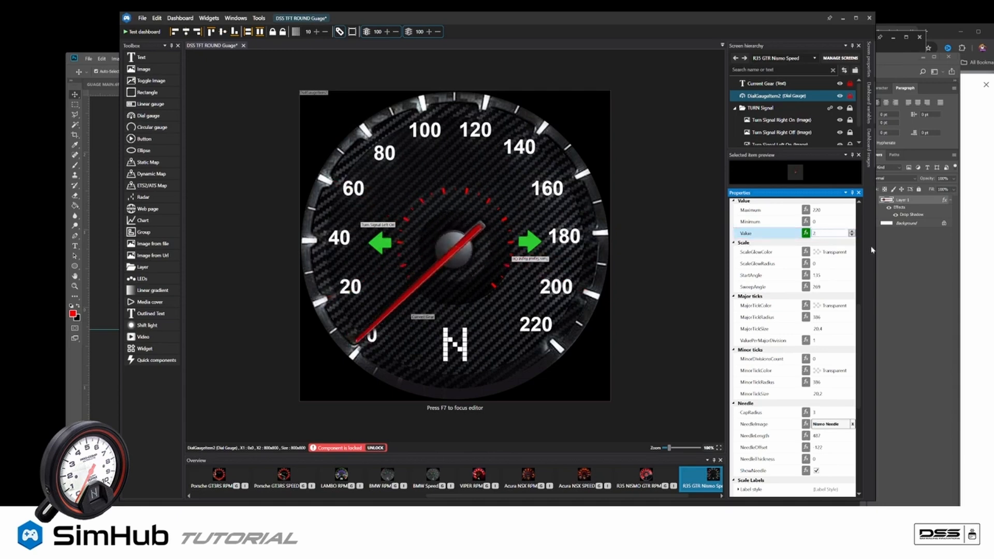
type("120")
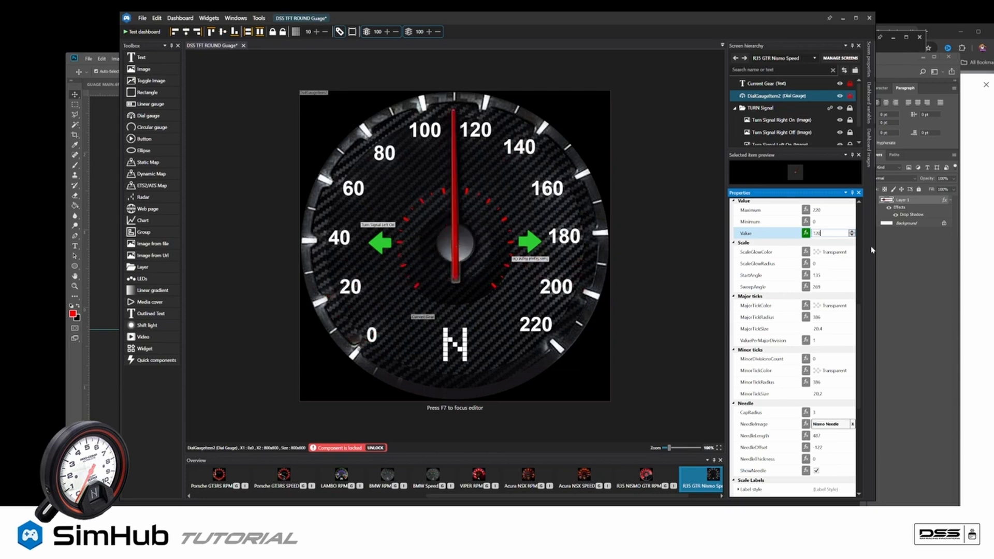
key("BackSpace")
key("BackSpace")
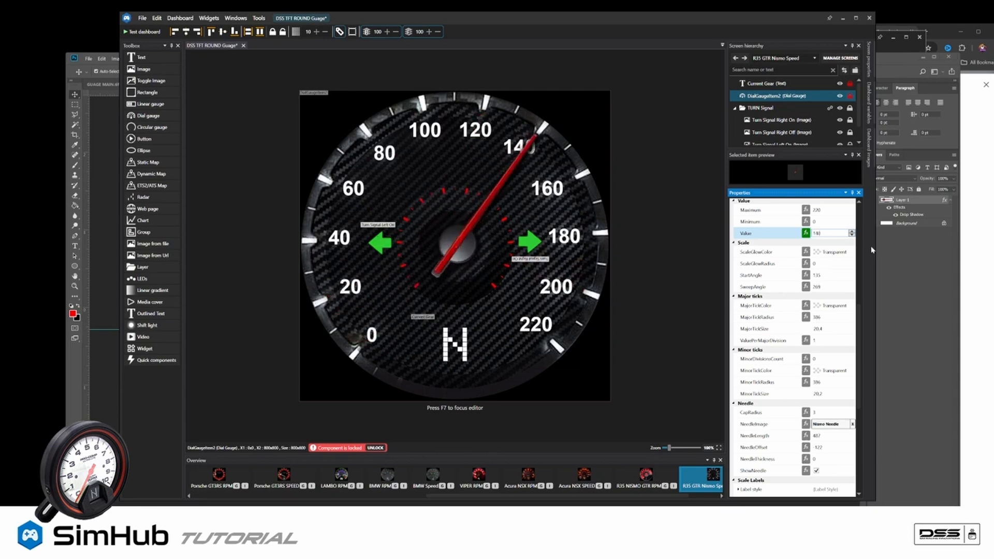
key("BackSpace")
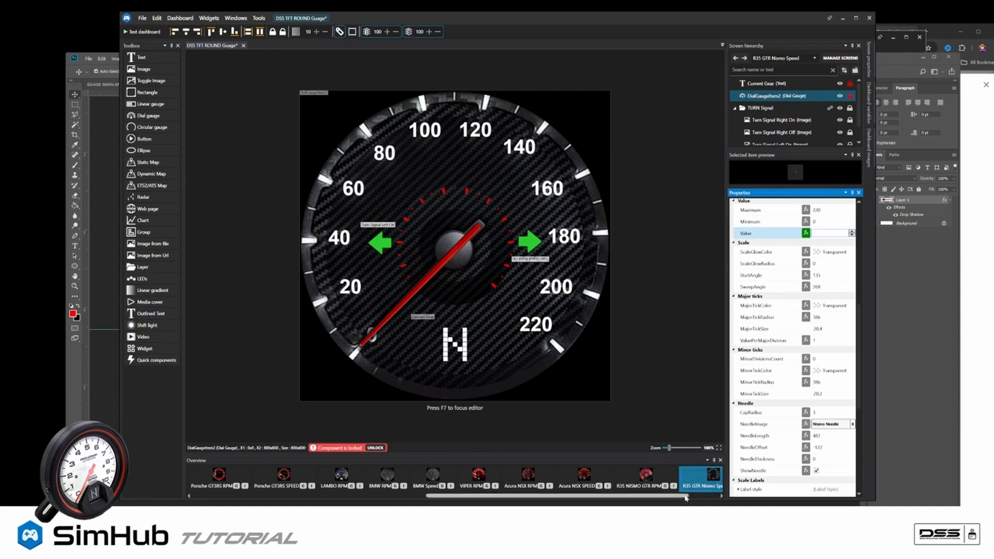
Step: Save the DSS TFT ROUND Guage dashboard and close its editor window
scroll(691, 478, "right", 2)
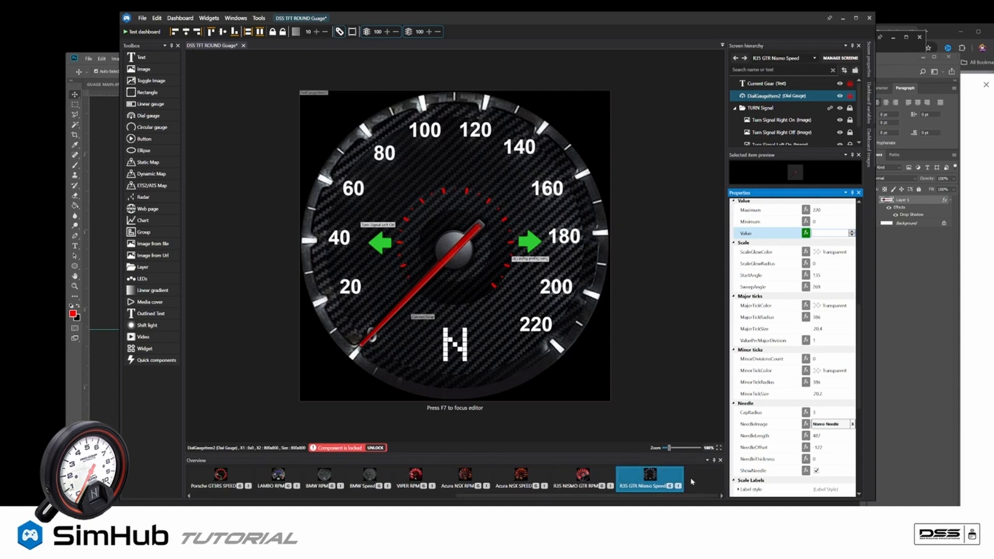
key("ctrl+s")
left_click(266, 101)
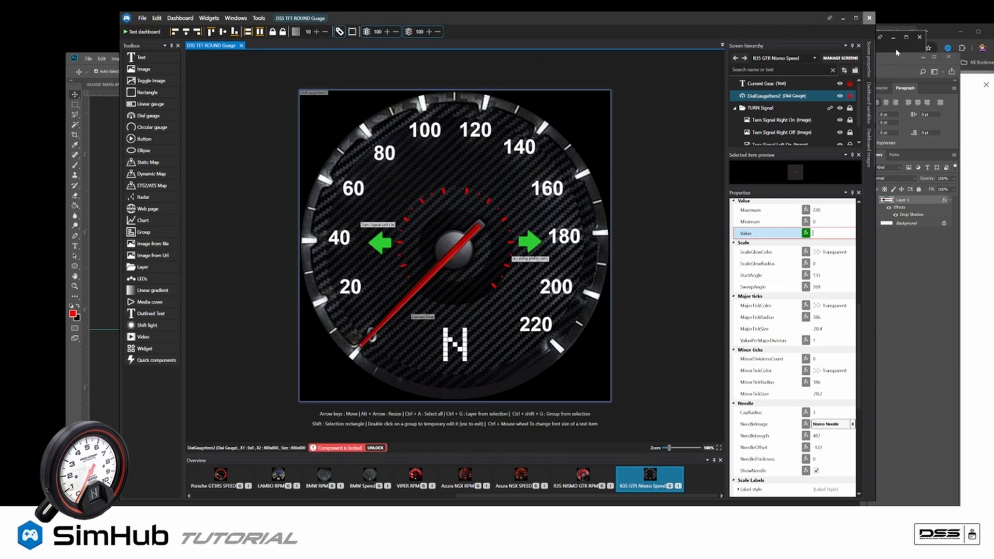
key("super+Down")
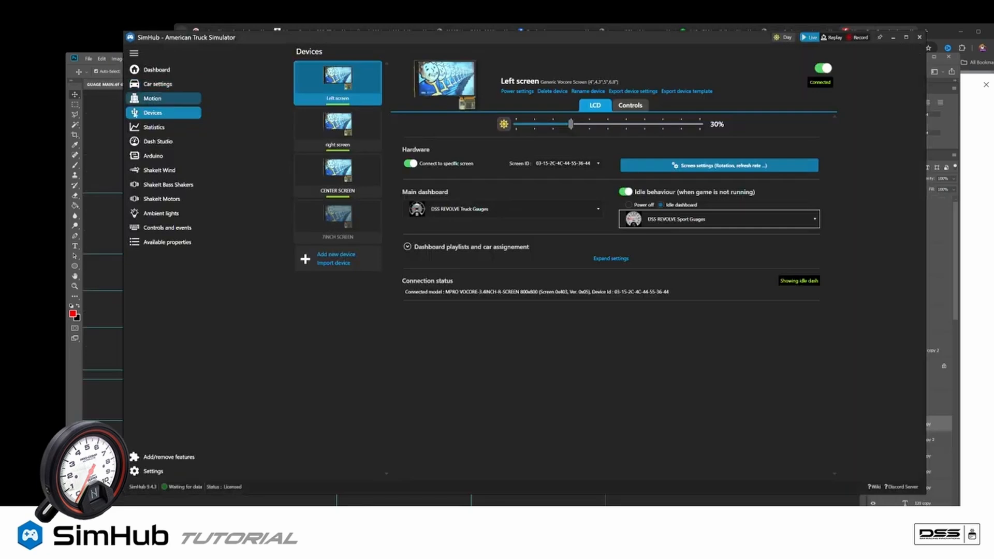
Step: Switch to Photoshop, save the GUAGE MAIN document and close the Untitled-1 needle document without saving
left_click(99, 133)
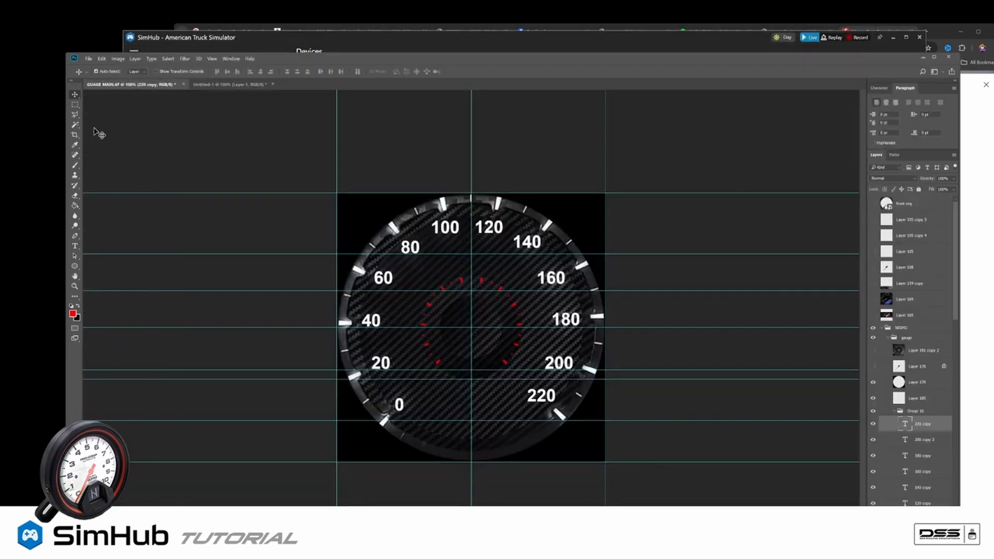
key("ctrl+s")
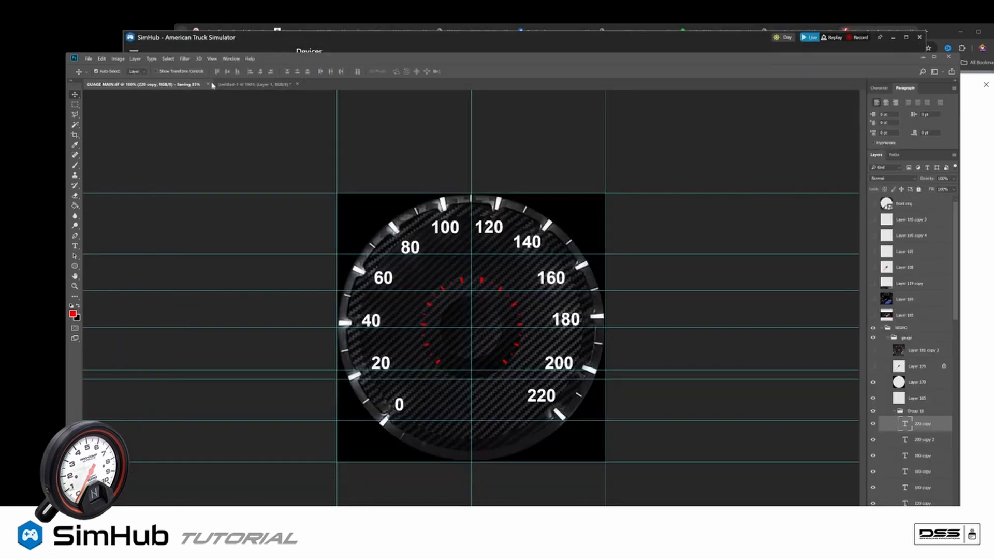
left_click(297, 85)
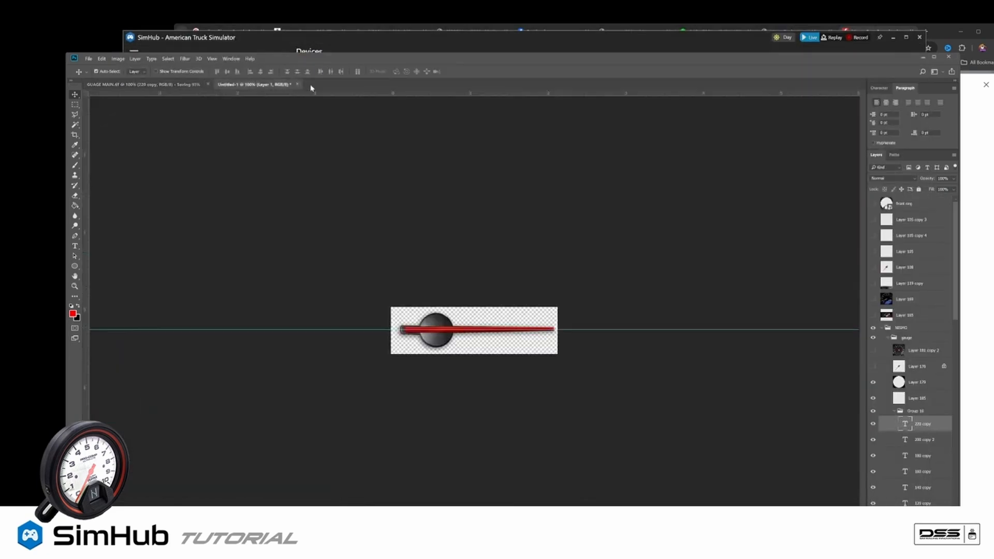
left_click(506, 205)
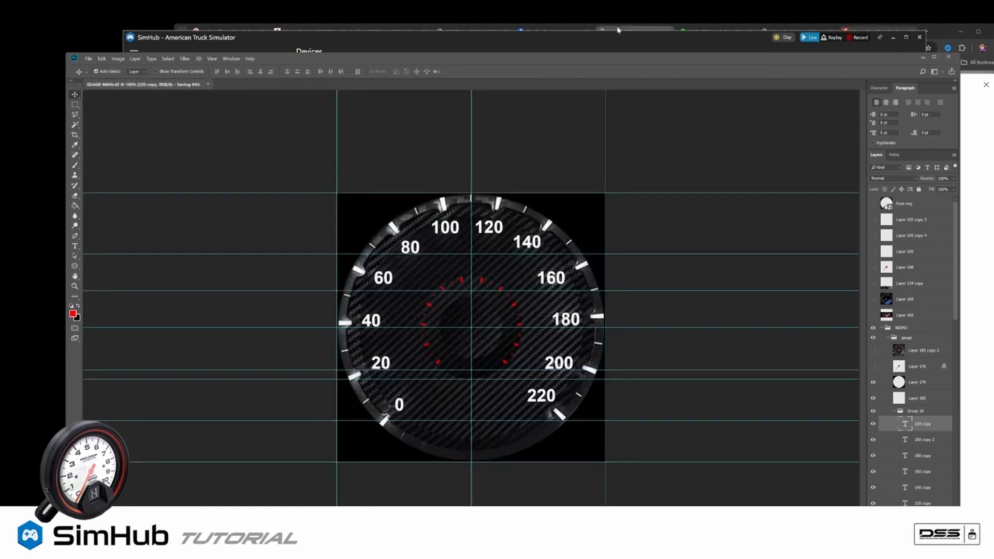
Step: Switch back to SimHub and open Dash Studio's dashboard list at the last used dashboards
left_click(620, 51)
left_click(158, 141)
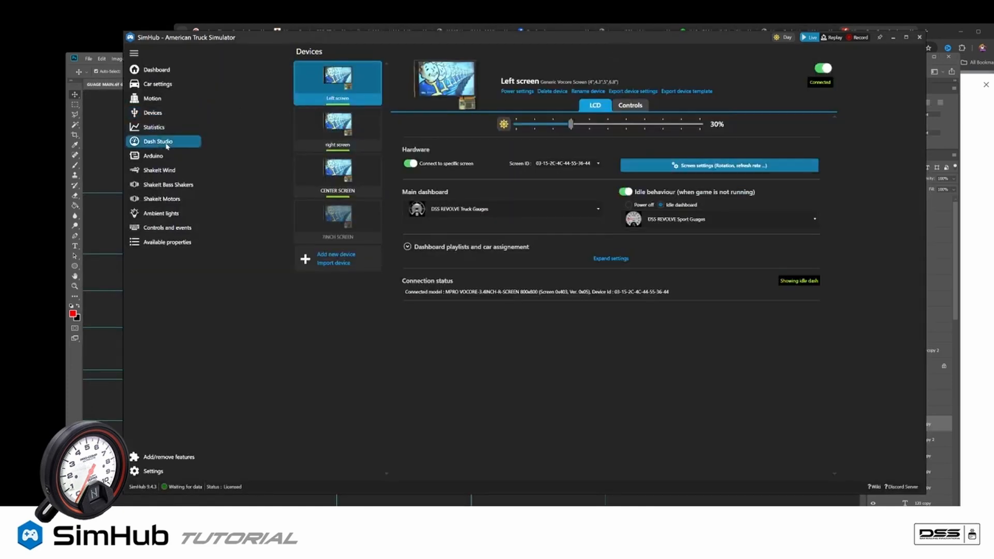
scroll(607, 256, "up", 10)
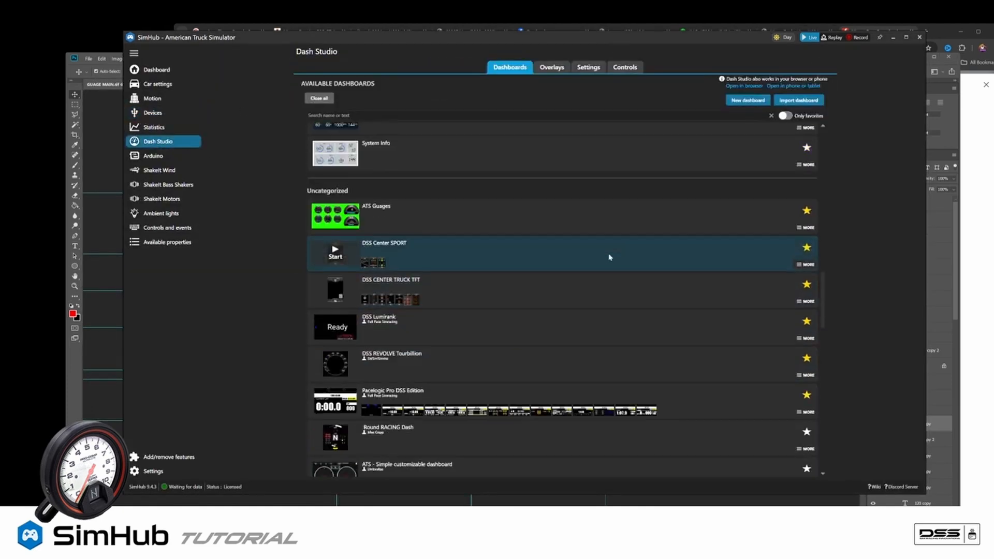
scroll(609, 257, "up", 5)
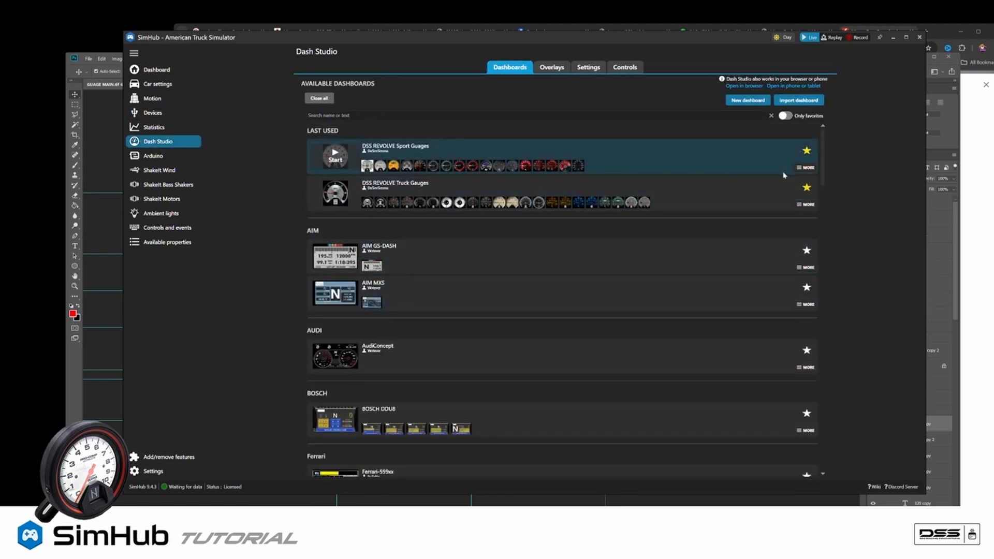
Step: Export the DSS REVOLVE Sport Guages dashboard to the REVOLVE RELEASES folder, overwriting the existing DSS Revolve SPORT GAUGES package
left_click(809, 168)
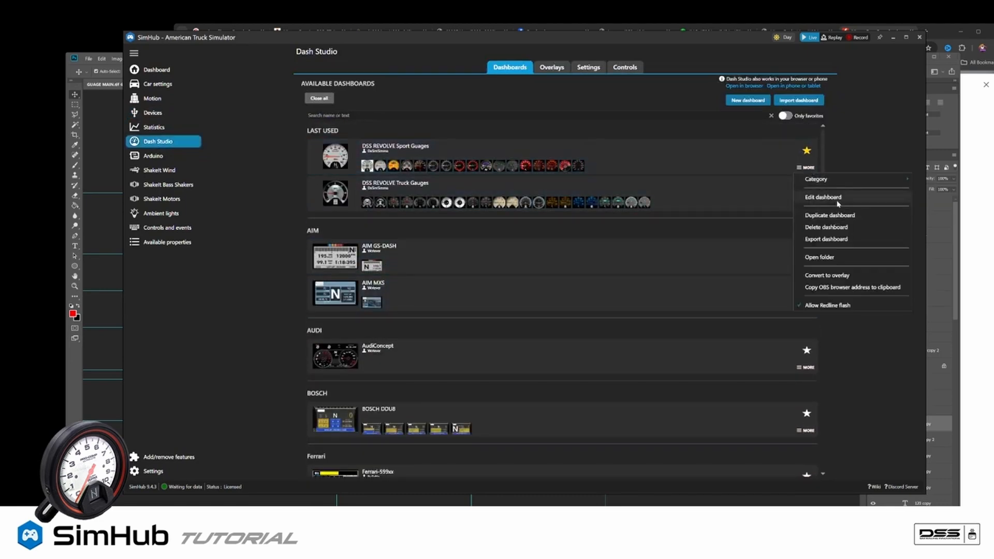
left_click(842, 240)
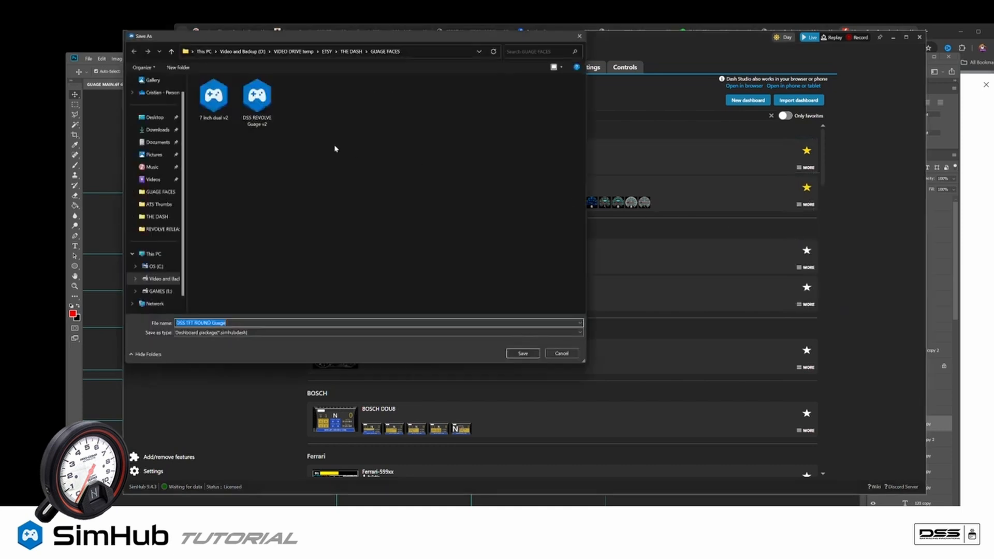
left_click(351, 51)
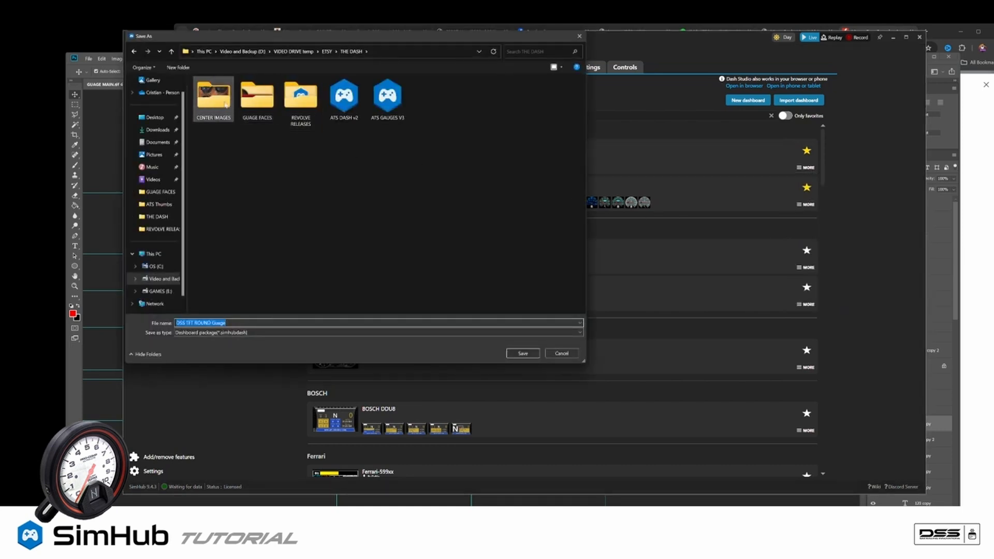
double_click(300, 100)
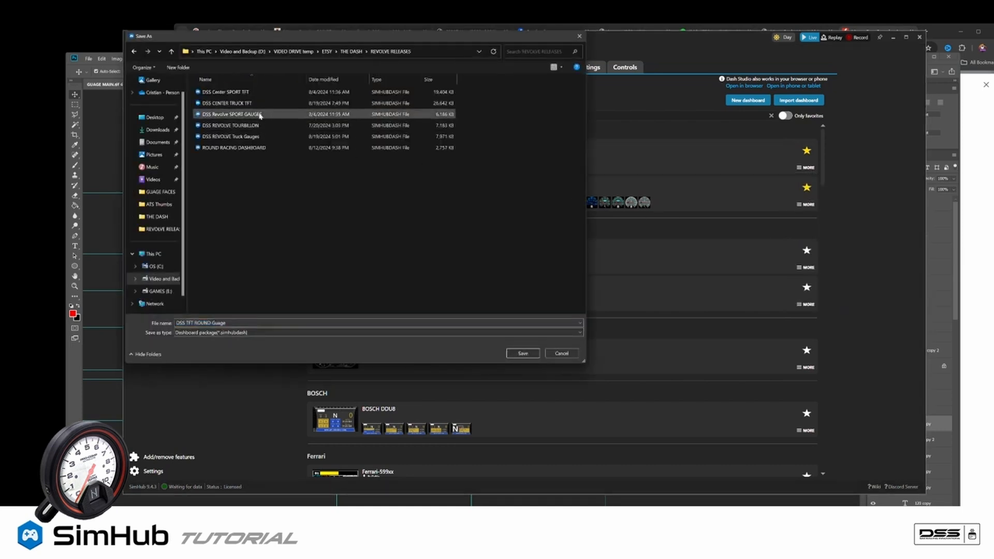
left_click(250, 93)
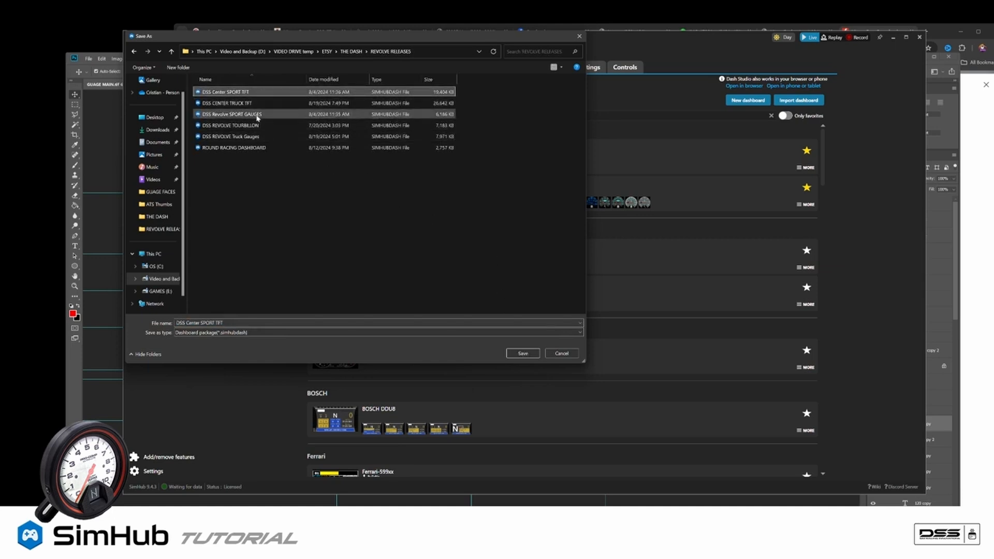
left_click(258, 115)
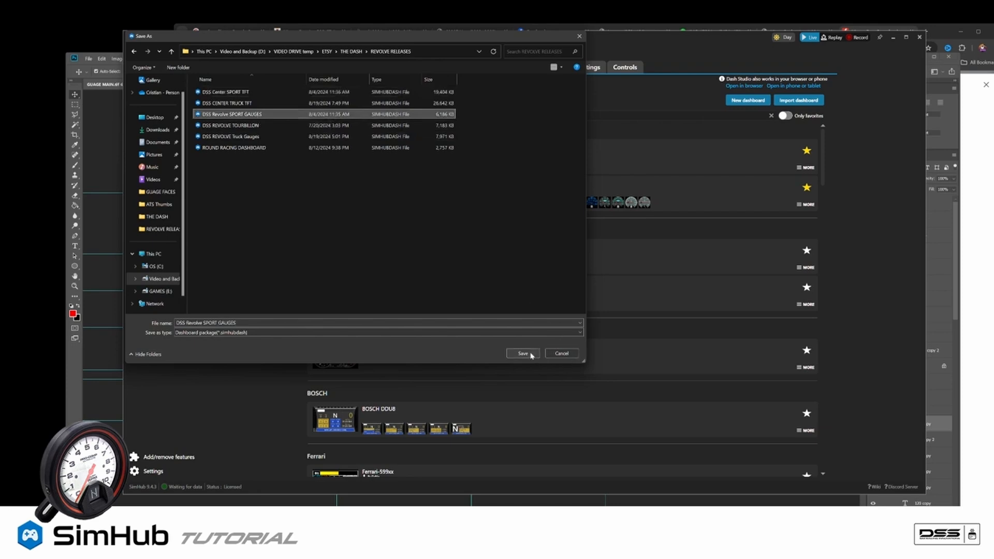
left_click(532, 355)
left_click(511, 279)
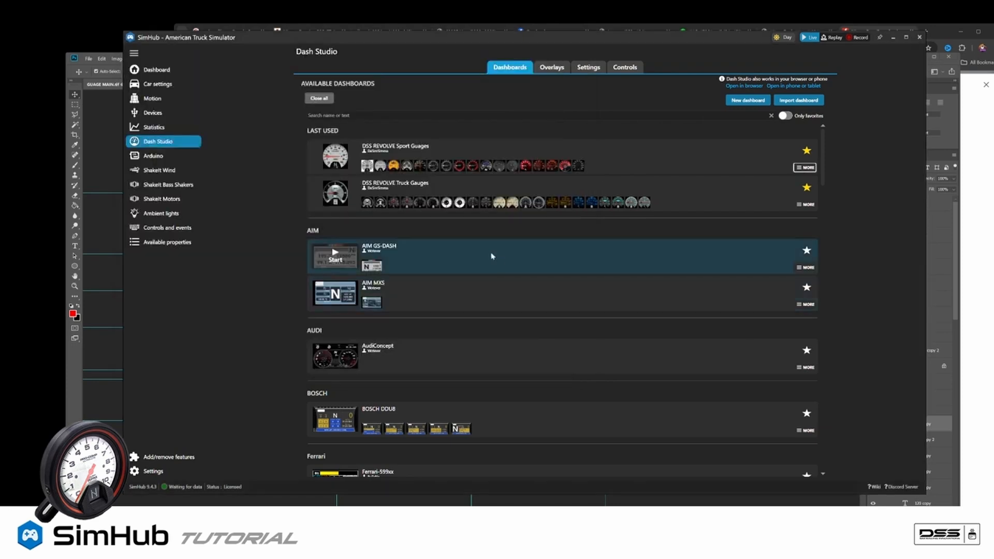
Step: Switch to the web browser window behind SimHub and minimize it
left_click(970, 103)
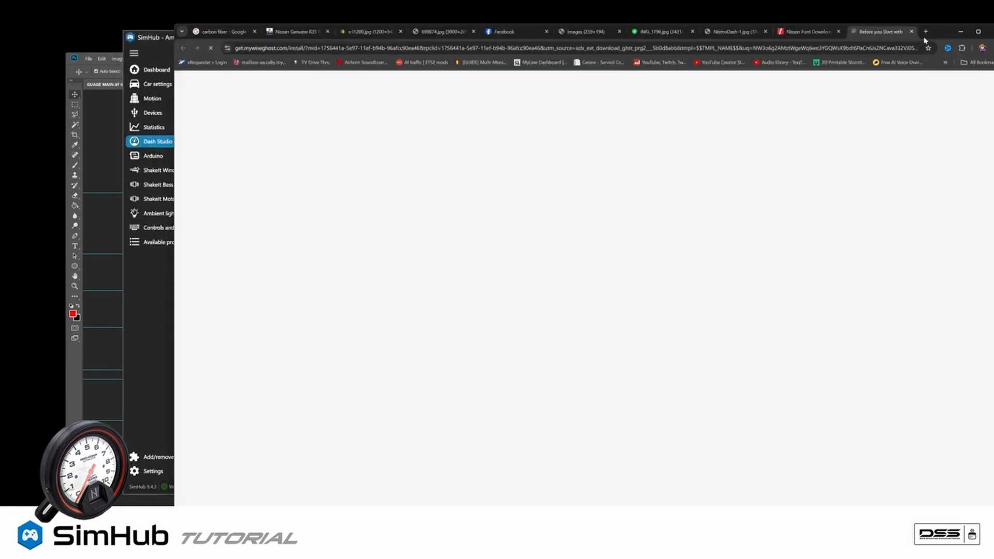
left_click(960, 32)
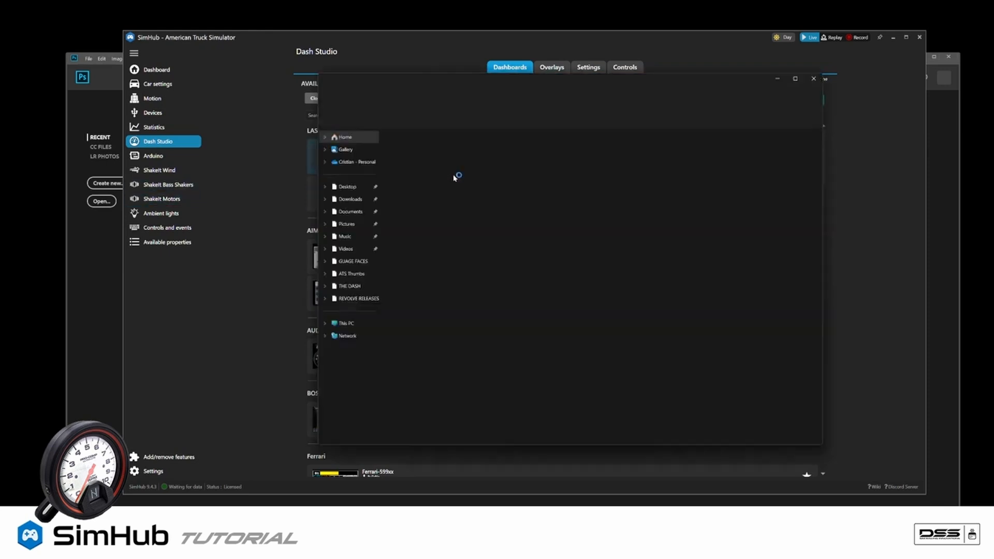
Step: Switch to File Explorer, check the exported DSS Revolve SPORT GAUGES file in the REVOLVE RELEASES folder, and close the window
left_click(357, 298)
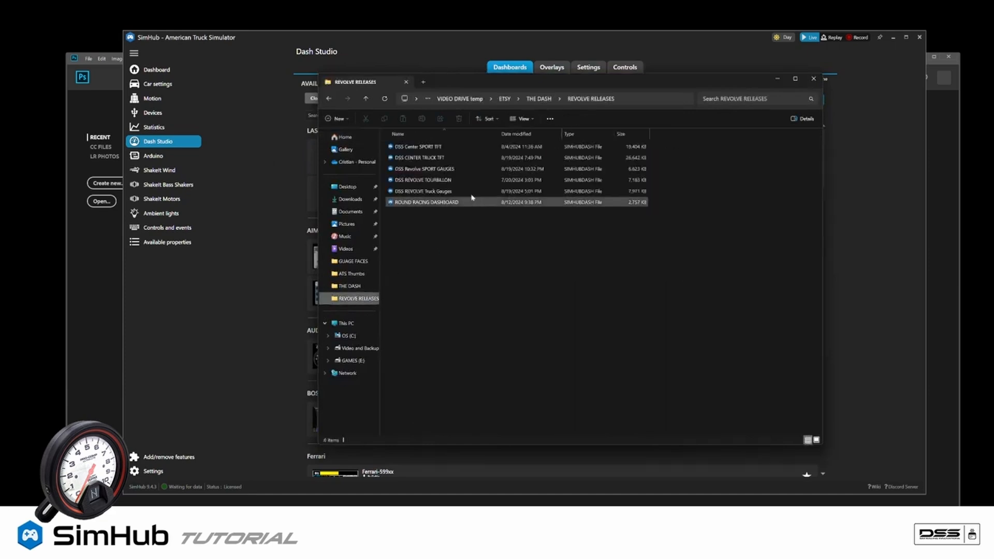
left_click(475, 170)
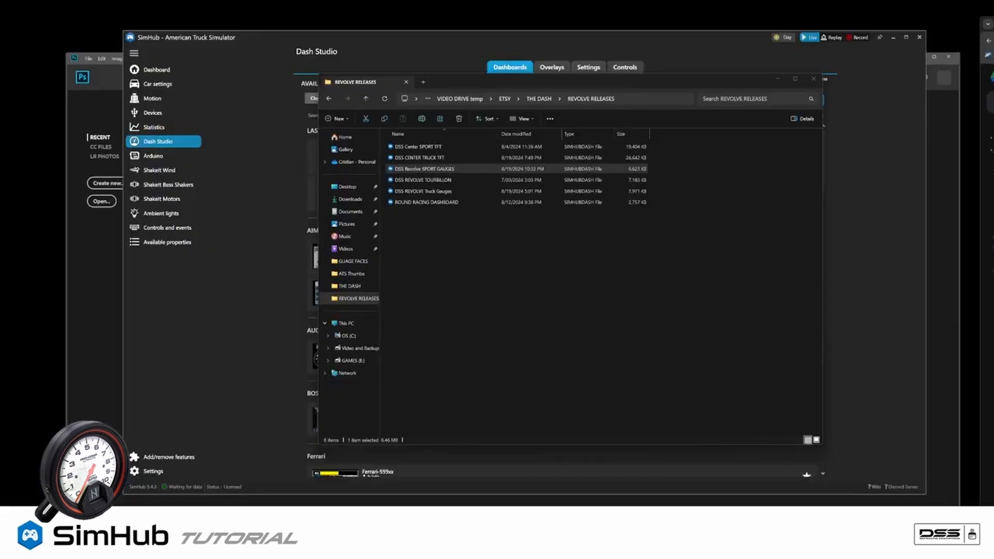
left_click(814, 79)
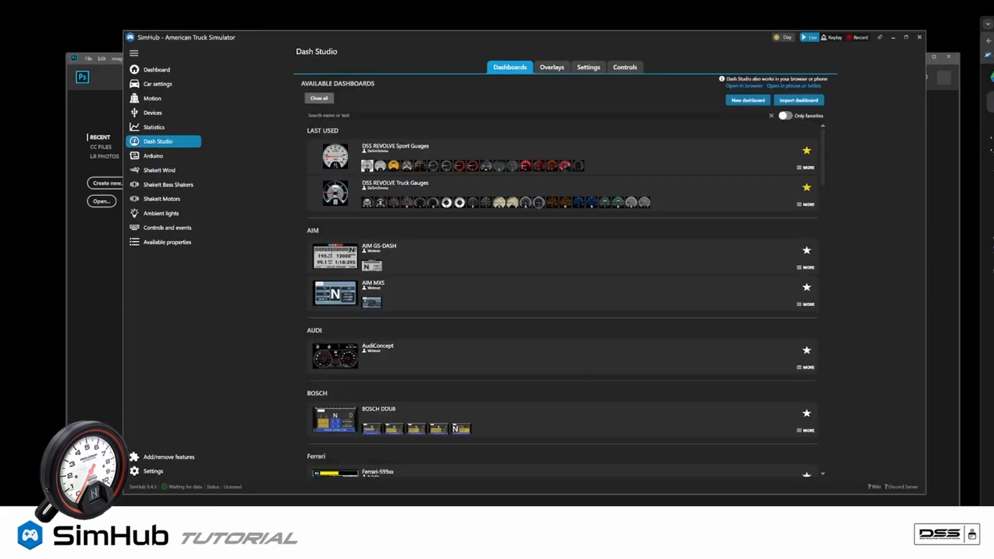